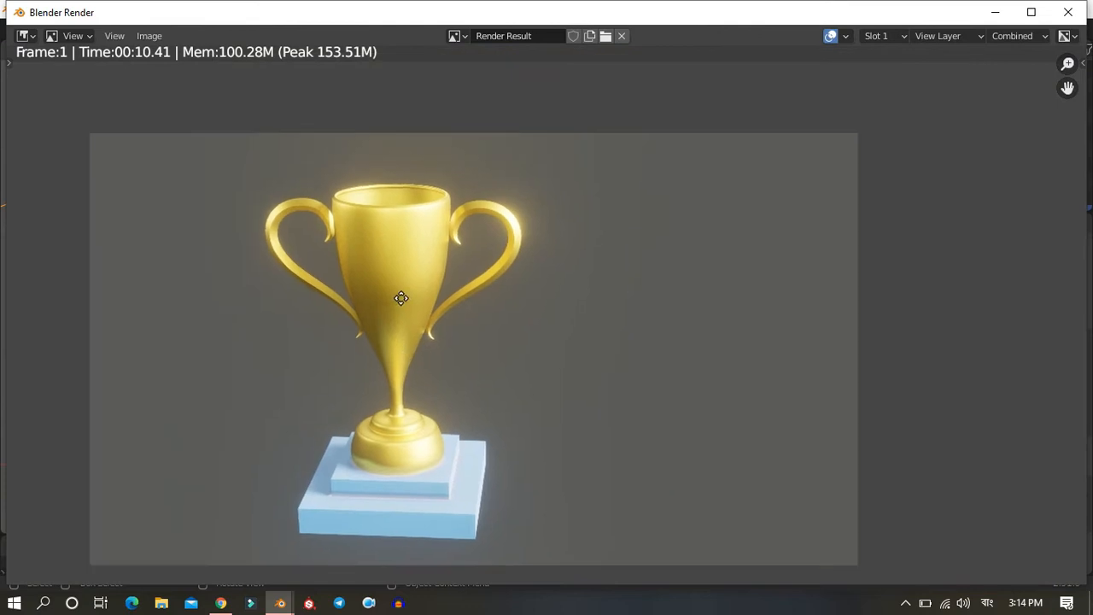
pyautogui.moveTo(399, 232); pyautogui.dragTo(505, 214, button='middle')
pyautogui.scroll(-2, 505, 214)
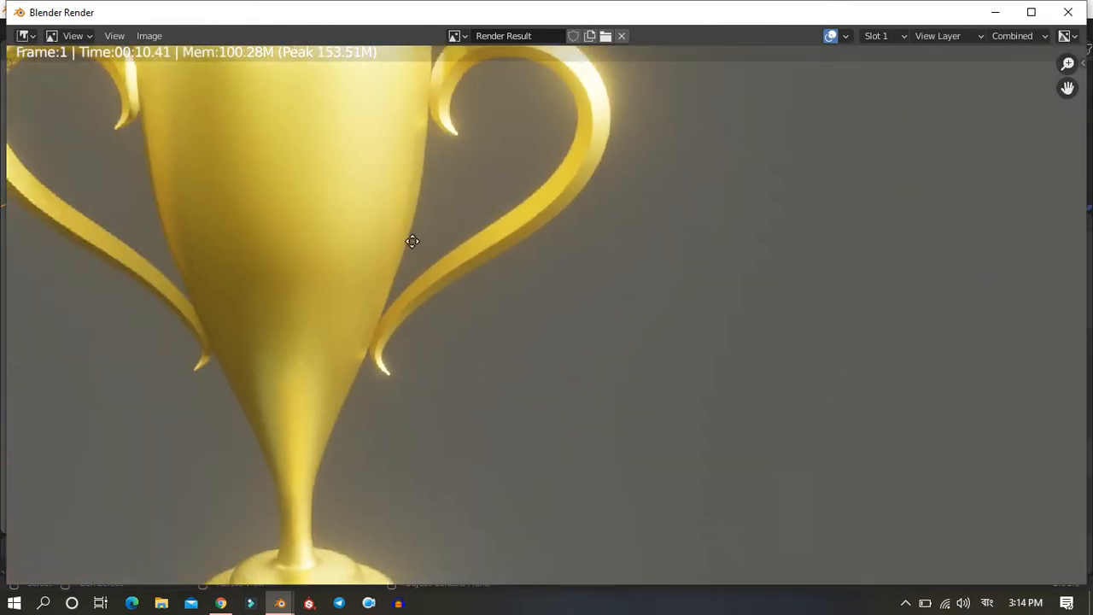
pyautogui.moveTo(387, 335); pyautogui.dragTo(514, 200, button='middle')
pyautogui.moveTo(416, 456); pyautogui.dragTo(528, 227, button='middle')
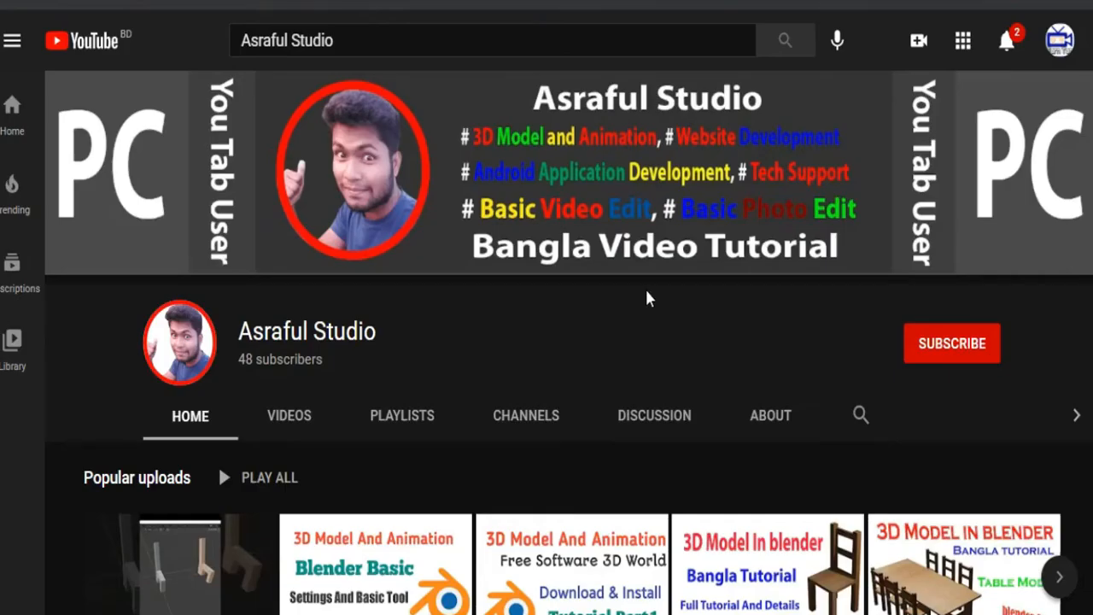
# Step: Subscribe to the YouTube channel and turn on its notifications
pyautogui.click(937, 345)
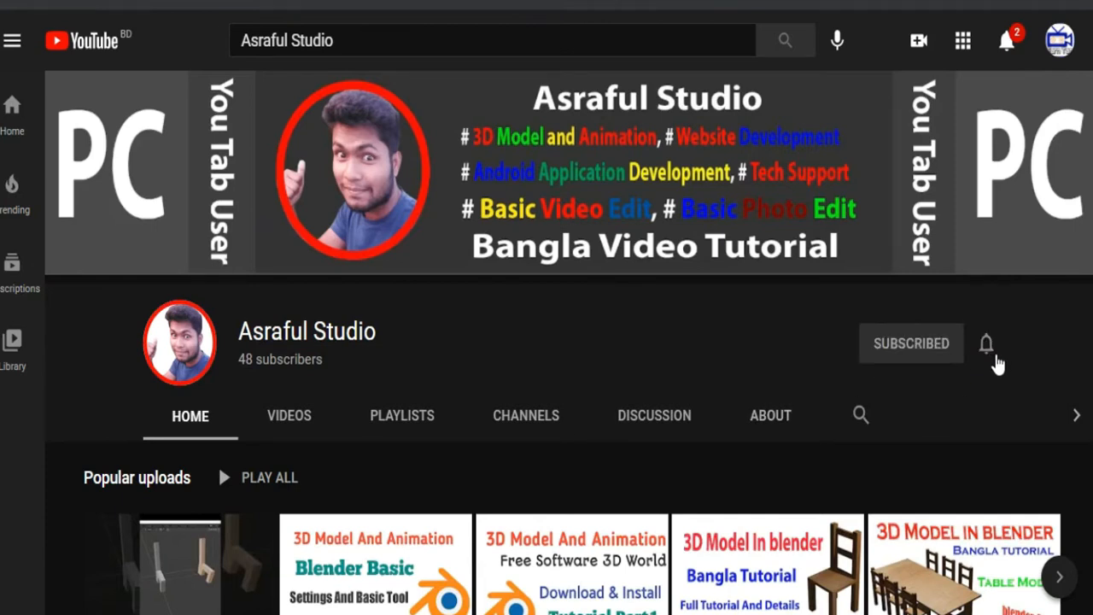
pyautogui.click(989, 342)
pyautogui.click(923, 390)
# Step: Look through the channel's subscriber details, popular uploads, recent uploads and Blender playlist
pyautogui.scroll(-3, 531, 469)
pyautogui.moveTo(378, 136); pyautogui.dragTo(237, 138)
pyautogui.moveTo(319, 175); pyautogui.dragTo(237, 174)
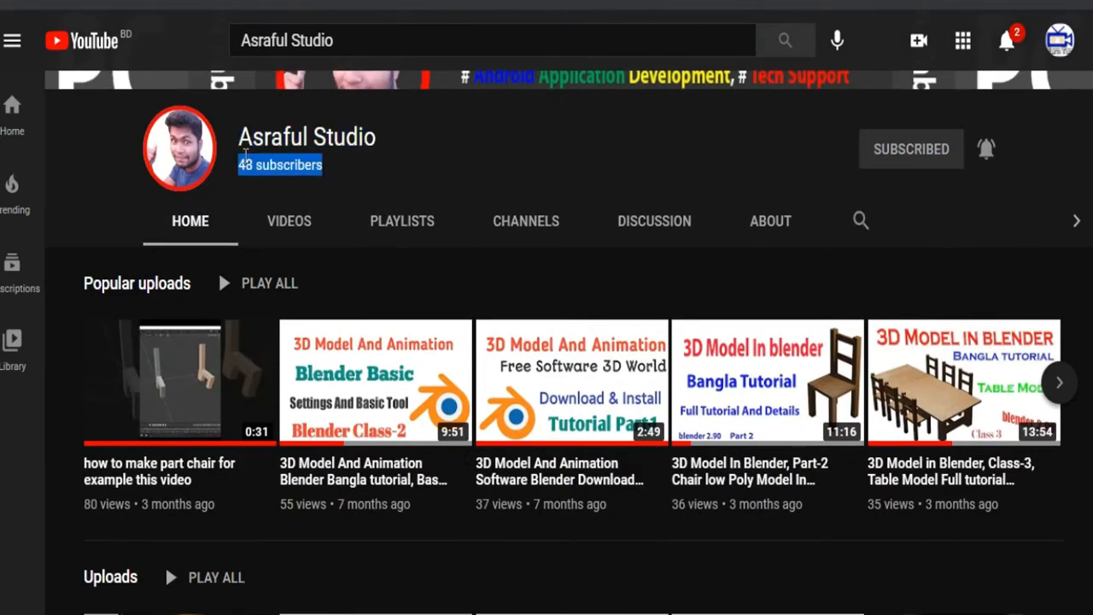
pyautogui.scroll(-3, 165, 371)
pyautogui.moveTo(143, 386); pyautogui.dragTo(122, 375)
pyautogui.click(83, 384)
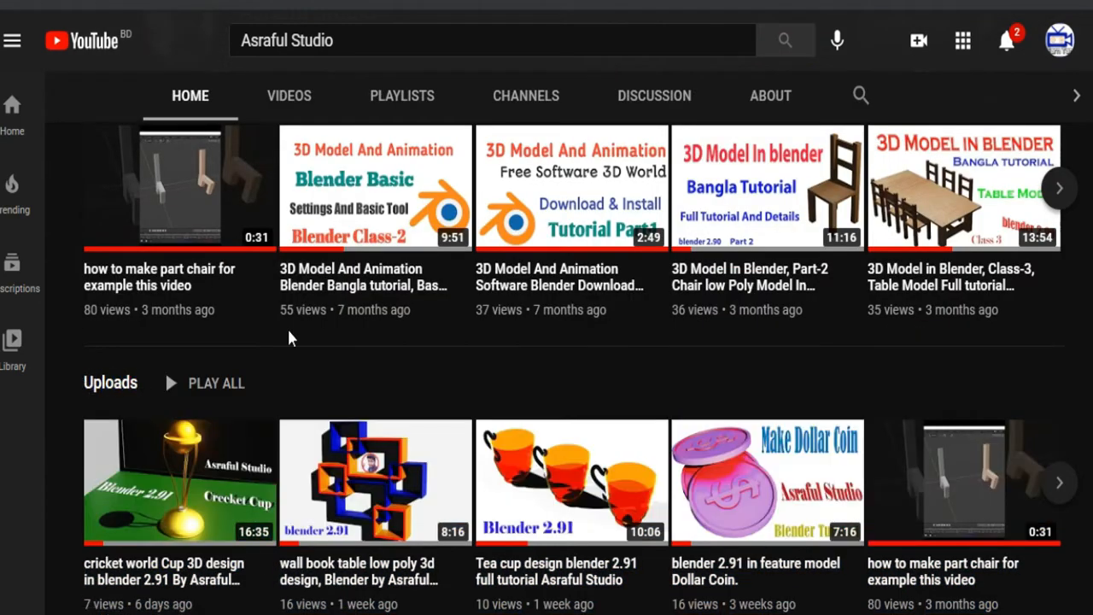
pyautogui.scroll(-1, 297, 350)
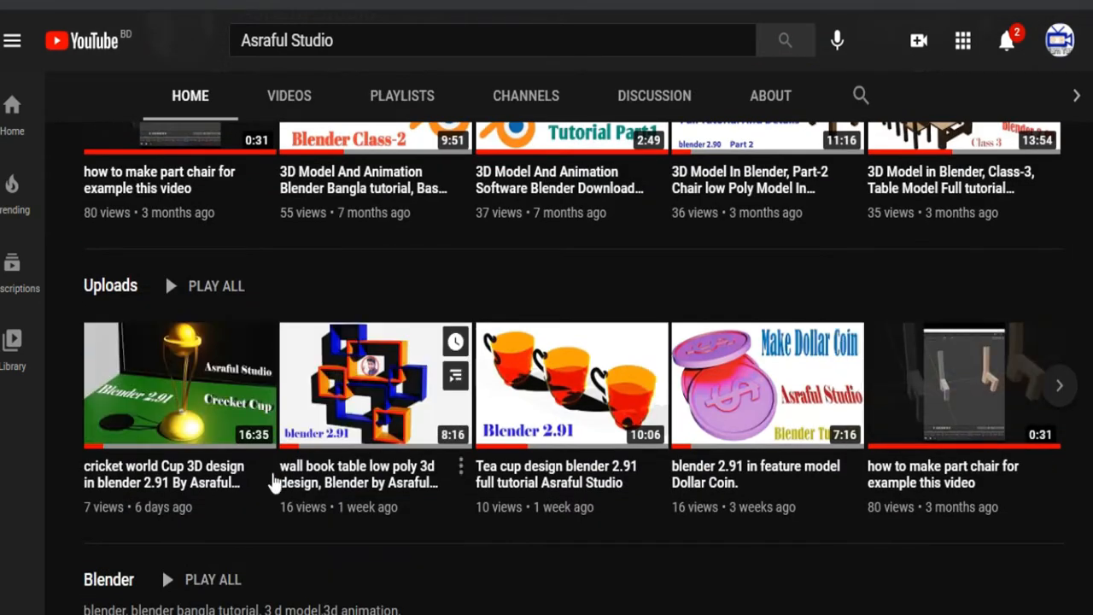
pyautogui.scroll(-3, 262, 476)
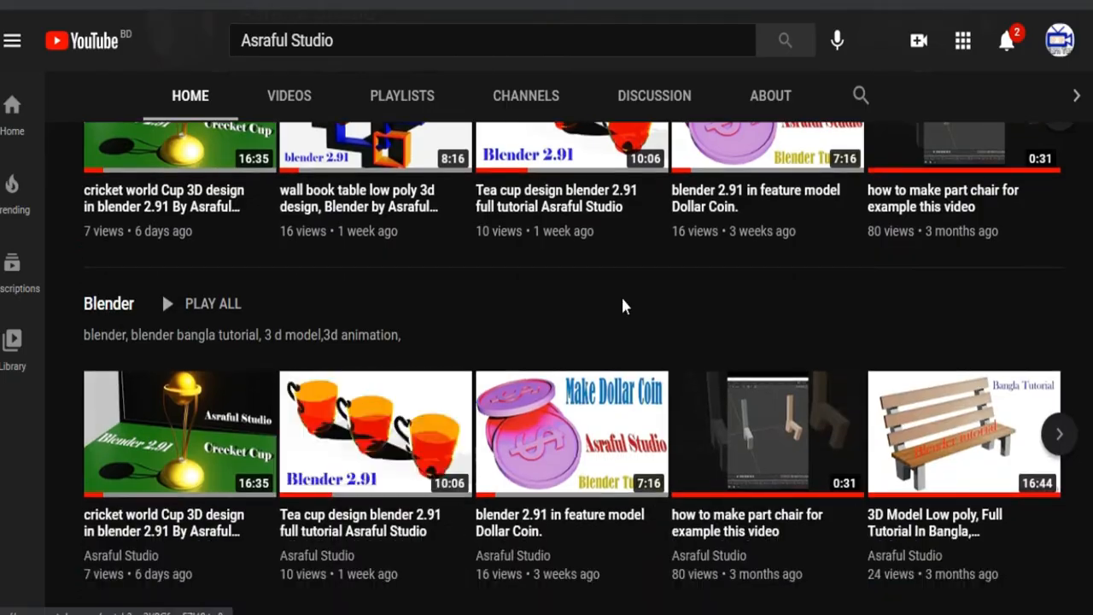
pyautogui.scroll(3, 286, 524)
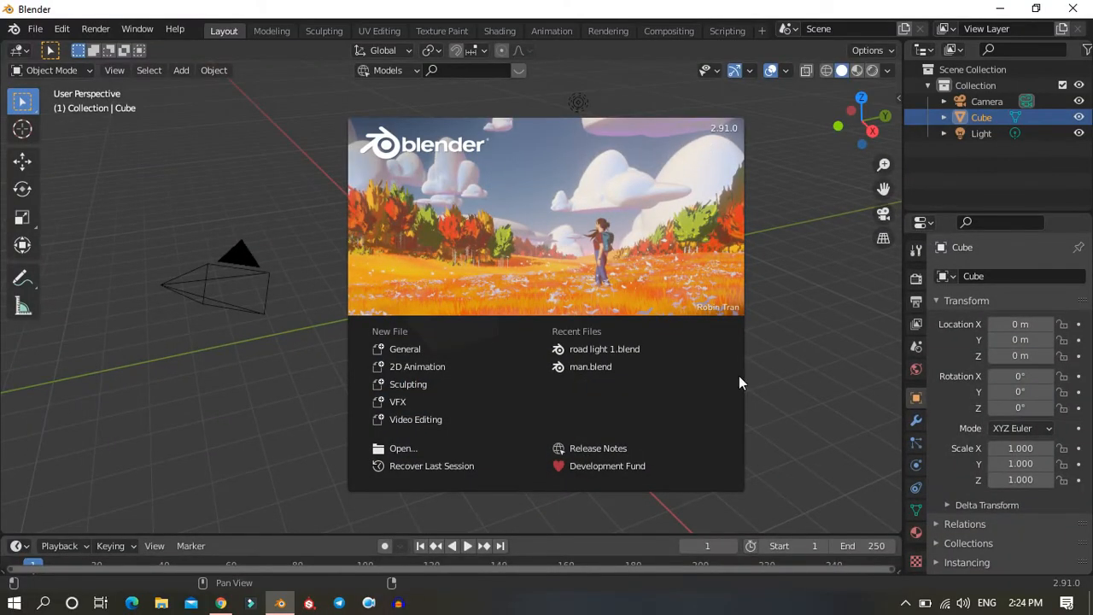
# Step: Switch to Blender, dismiss the splash screen and delete the default cube, camera and light
pyautogui.click(435, 302)
pyautogui.scroll(-3, 436, 301)
pyautogui.press('KP_1')
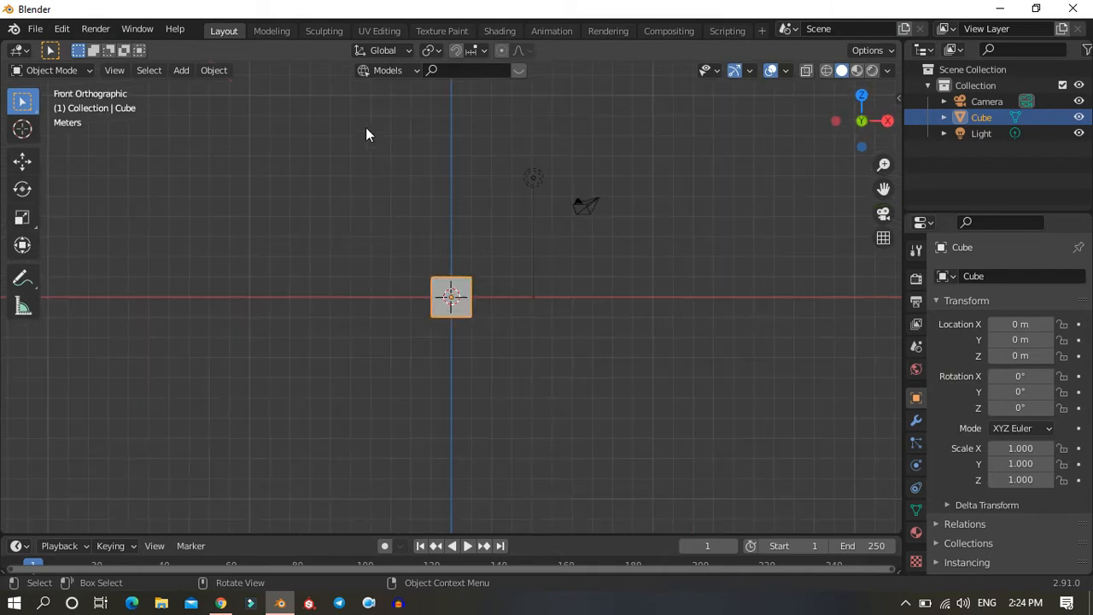
pyautogui.moveTo(365, 134); pyautogui.dragTo(667, 398)
pyautogui.press('x')
pyautogui.click(664, 400)
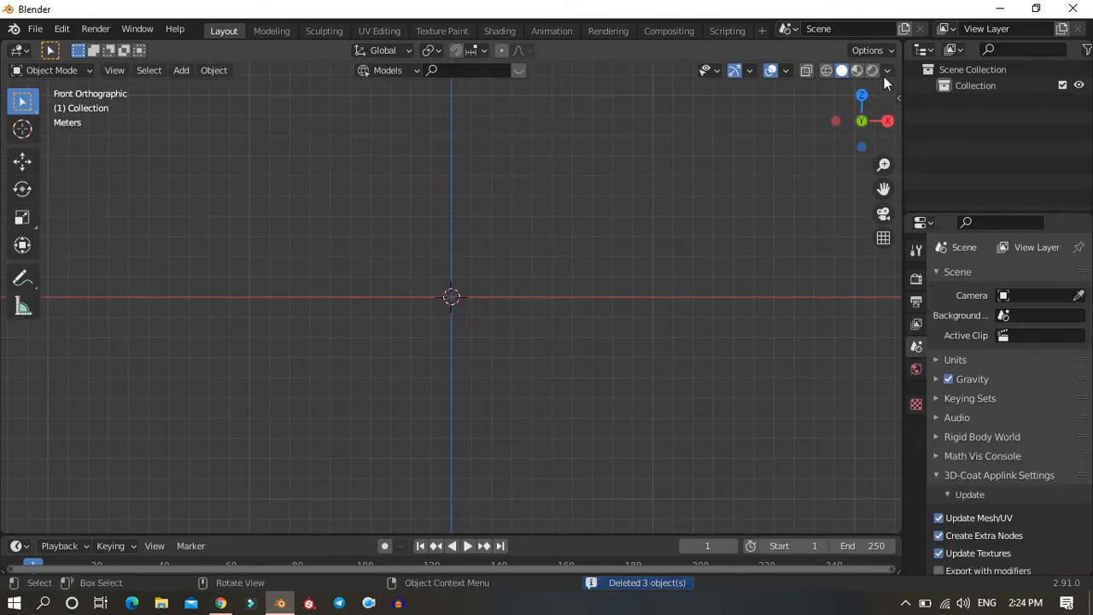
# Step: Turn on the Screencast Keys display in the 3D viewport and hide its settings again
pyautogui.press('n')
pyautogui.click(891, 504)
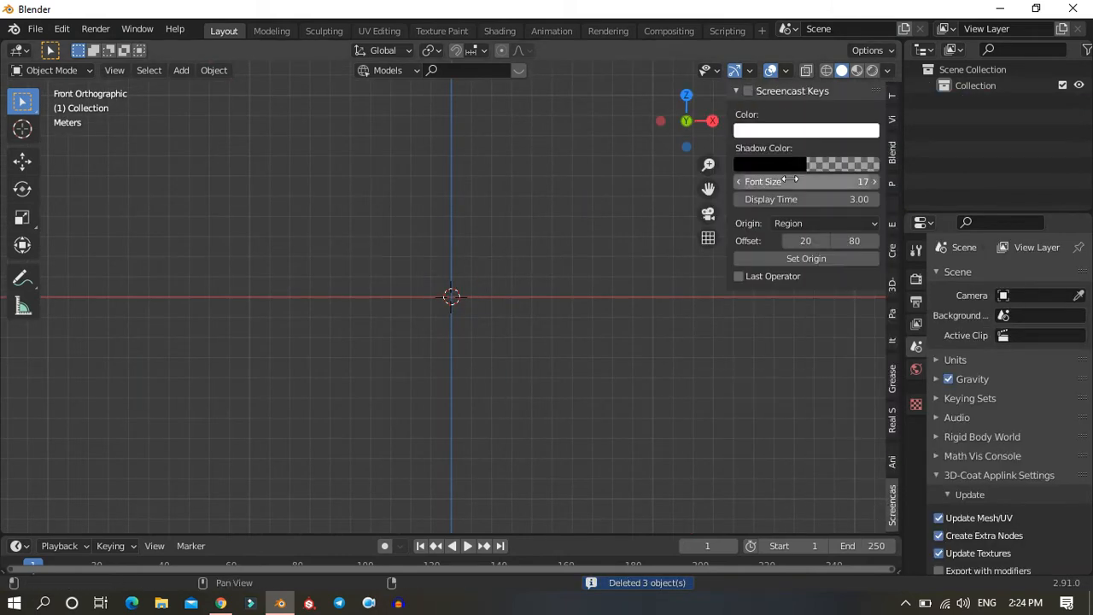
pyautogui.click(747, 91)
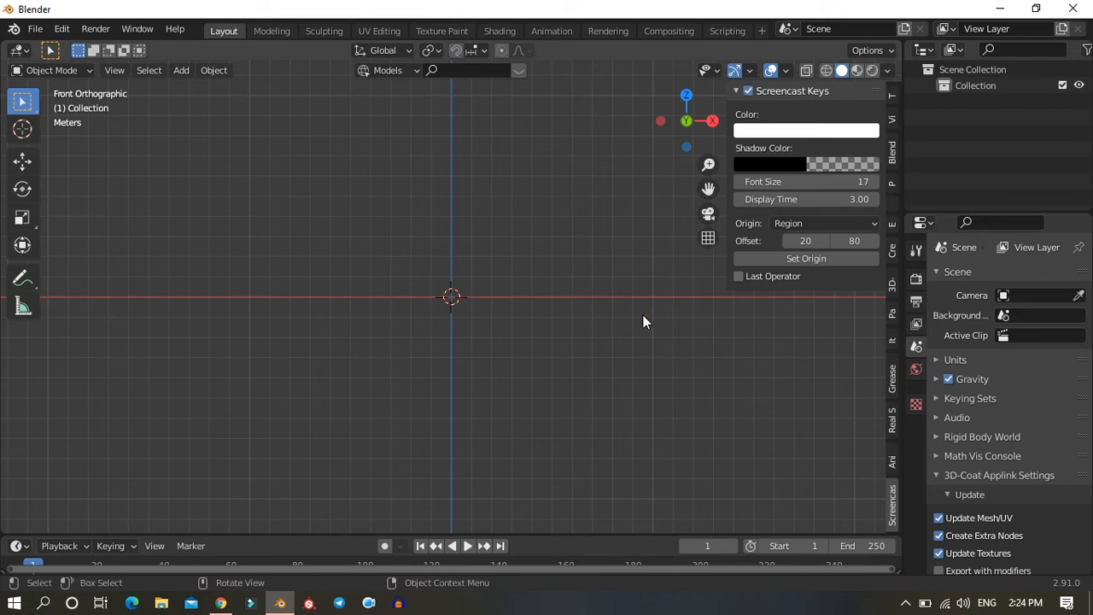
pyautogui.click(704, 203)
pyautogui.click(889, 50)
pyautogui.click(889, 51)
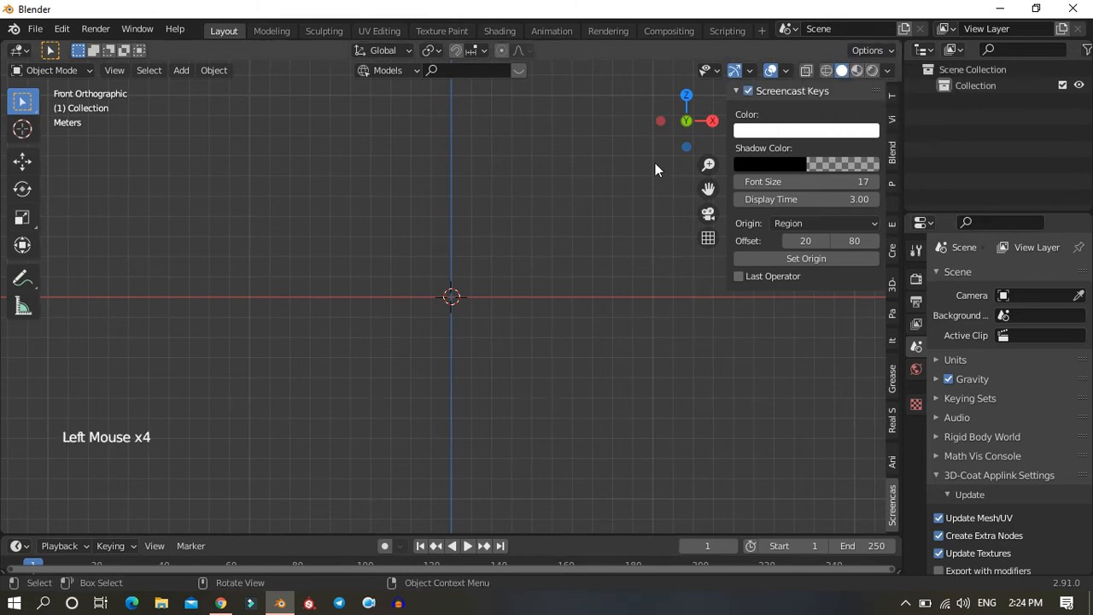
pyautogui.press('n')
# Step: Set the solid viewport shading to Random colour with Cavity enabled
pyautogui.click(889, 70)
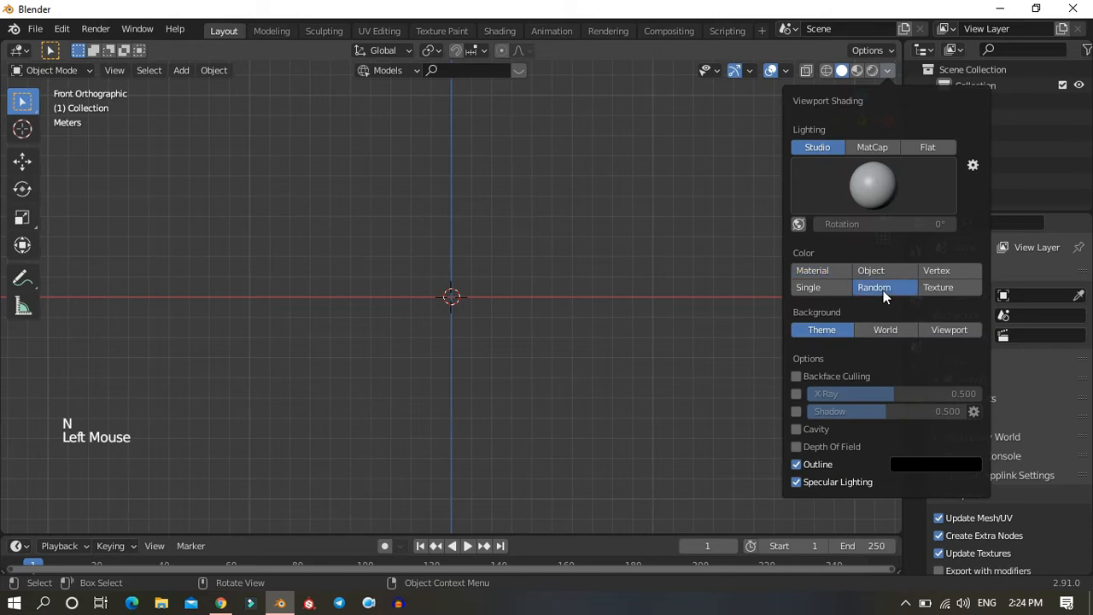
pyautogui.click(807, 429)
pyautogui.click(930, 427)
# Step: Add a cube at the world origin and scale it up uniformly to about 2.23
pyautogui.scroll(3, 442, 346)
pyautogui.moveTo(424, 302); pyautogui.dragTo(419, 383, button='middle')
pyautogui.hotkey('shift', 'a')
pyautogui.moveTo(392, 263)
pyautogui.click(483, 275)
pyautogui.scroll(1, 496, 303)
pyautogui.moveTo(495, 303); pyautogui.dragTo(491, 260, button='middle')
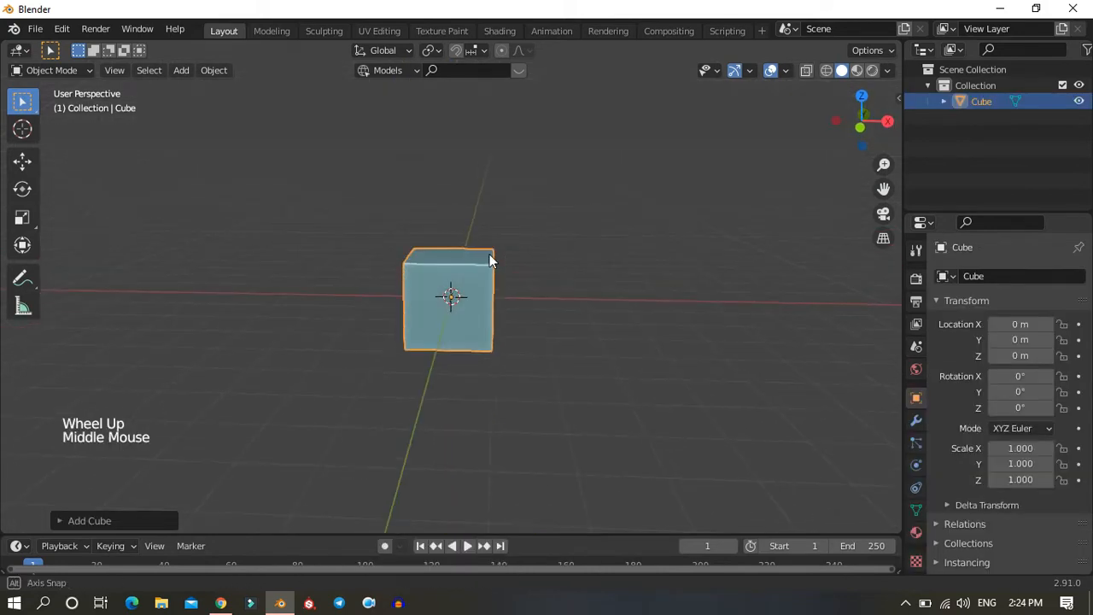
pyautogui.press('KP_1')
pyautogui.press('s')
pyautogui.click(729, 337)
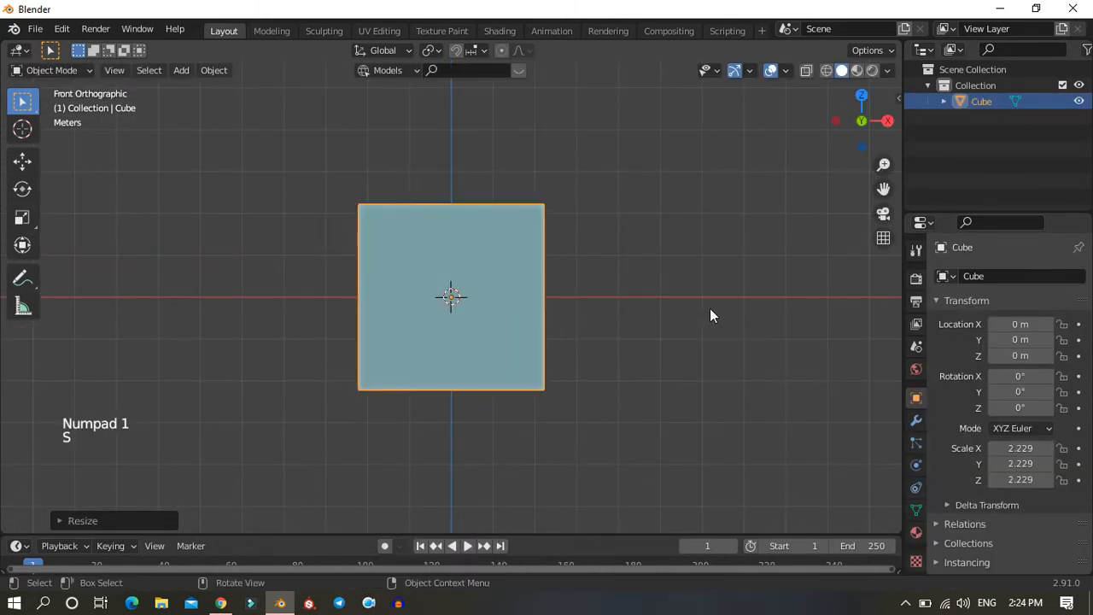
pyautogui.scroll(-3, 619, 270)
pyautogui.scroll(1, 599, 238)
pyautogui.keyDown('shift'); pyautogui.moveTo(579, 232); pyautogui.dragTo(554, 291, button='middle'); pyautogui.keyUp('shift')
pyautogui.scroll(2, 573, 325)
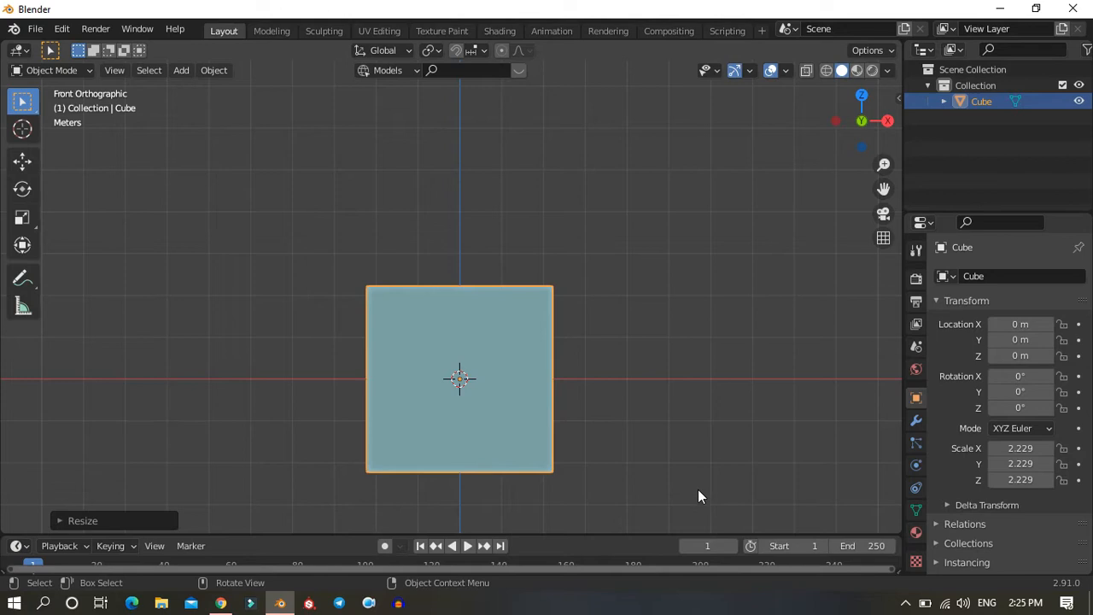
pyautogui.press('s')
pyautogui.press('x')
pyautogui.rightClick(641, 457)
# Step: Flatten the cube along the Z axis to a scale of about 0.42 to form a low base slab
pyautogui.press('s')
pyautogui.press('z')
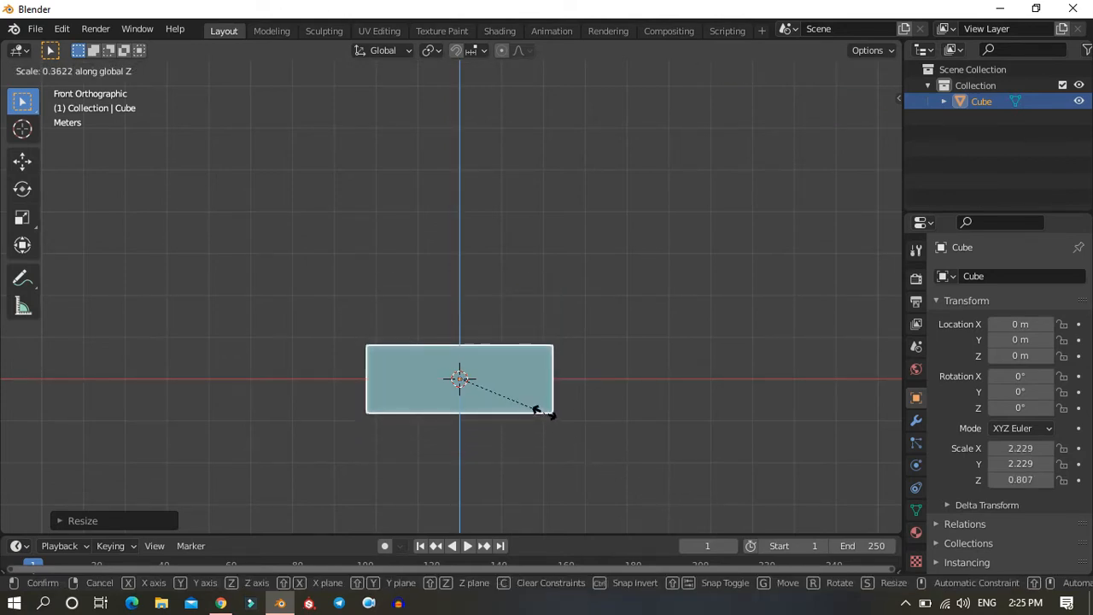
pyautogui.click(538, 415)
pyautogui.moveTo(538, 415); pyautogui.dragTo(605, 456, button='middle')
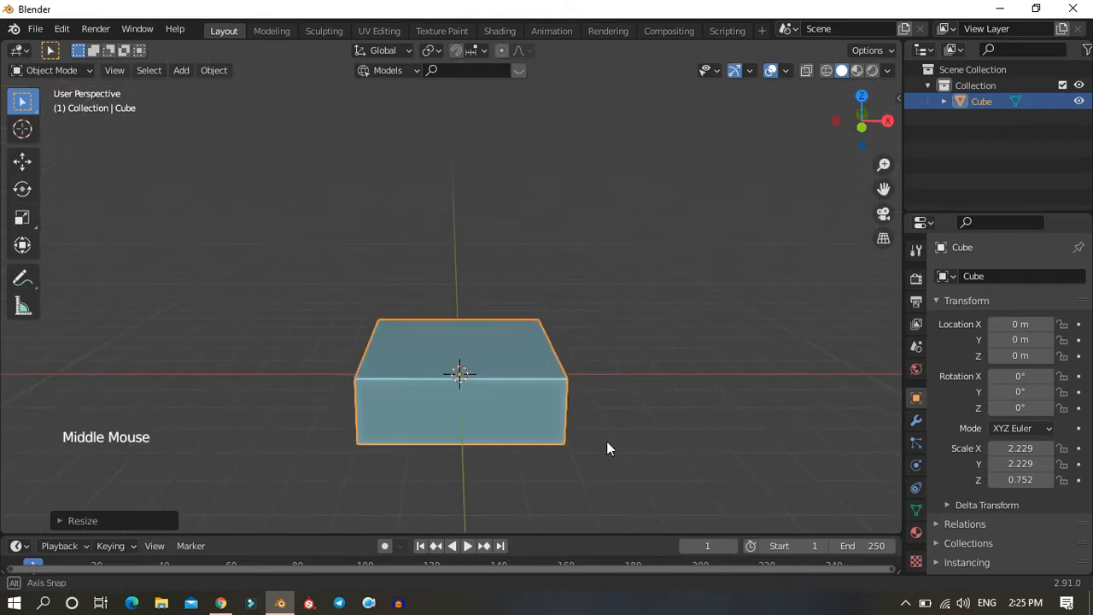
pyautogui.press('KP_1')
pyautogui.press('a')
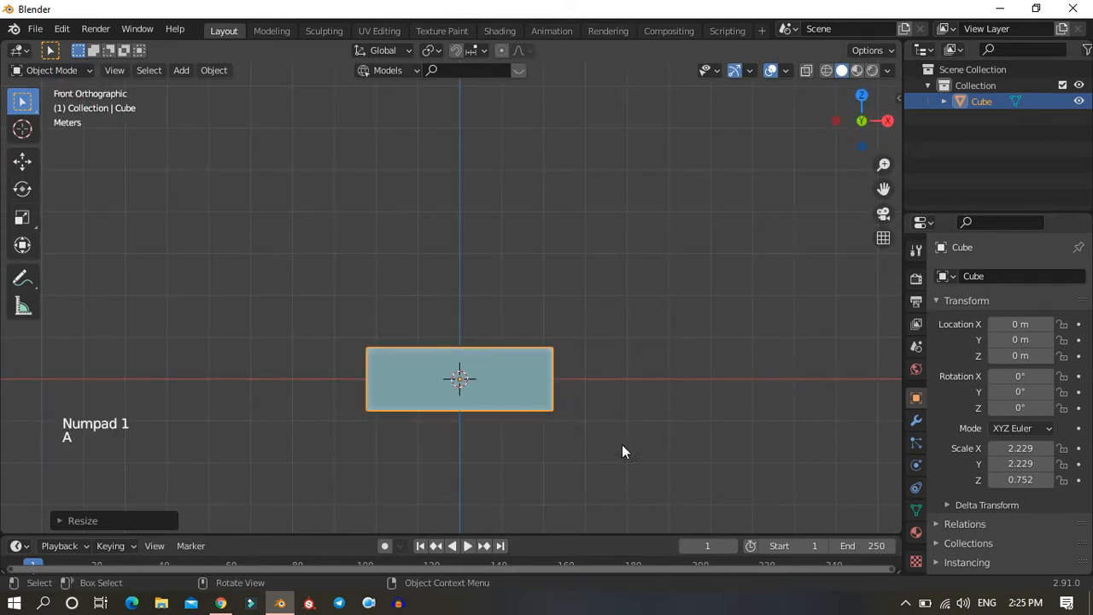
pyautogui.press('a')
pyautogui.press('s')
pyautogui.press('z')
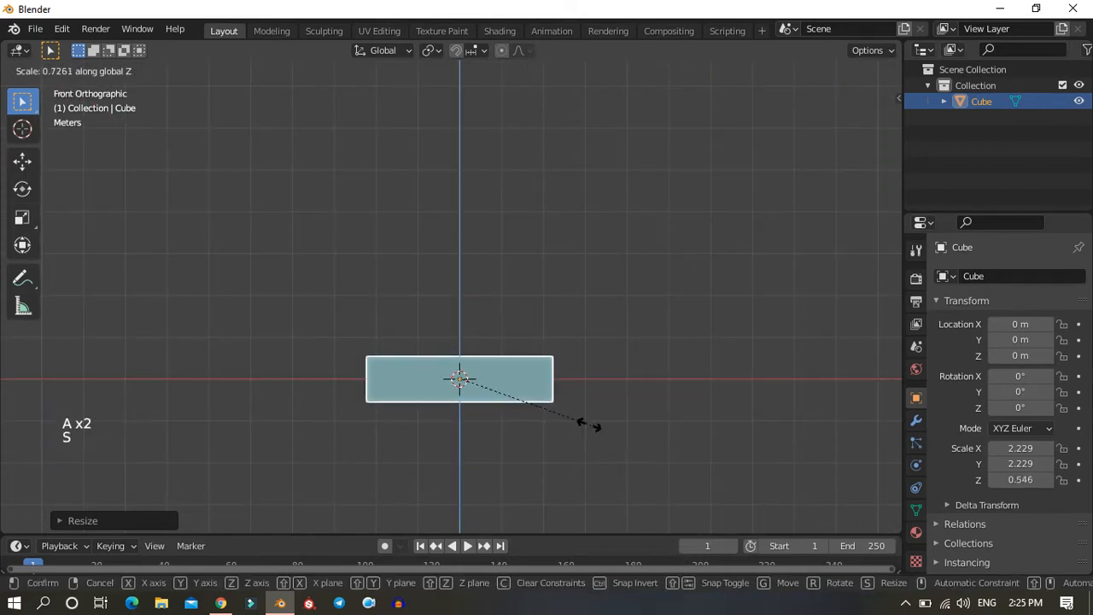
pyautogui.click(567, 415)
pyautogui.moveTo(567, 415); pyautogui.dragTo(624, 456, button='middle')
pyautogui.press('KP_1')
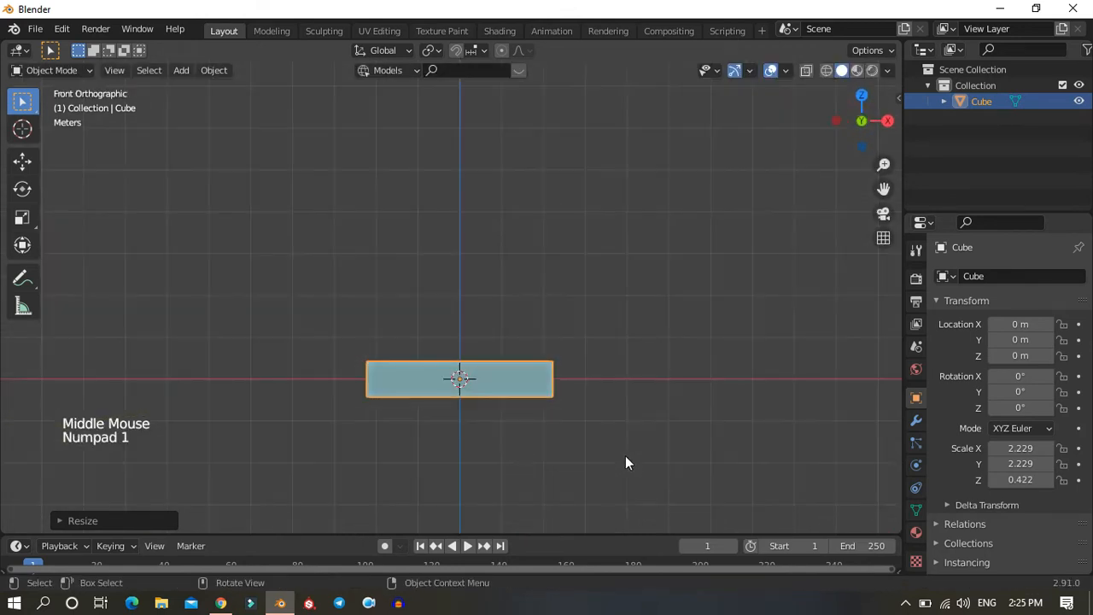
# Step: Move the slab up along Z to about 0.44 m so that it rests on the ground line
pyautogui.click(22, 161)
pyautogui.moveTo(464, 325)
pyautogui.mouseDown()
pyautogui.moveTo(459, 288)
pyautogui.moveTo(468, 304)
pyautogui.mouseUp()
pyautogui.scroll(4, 469, 305)
pyautogui.keyDown('shift'); pyautogui.moveTo(468, 305); pyautogui.dragTo(577, 342, button='middle'); pyautogui.keyUp('shift')
pyautogui.scroll(1, 466, 273)
pyautogui.scroll(-2, 576, 345)
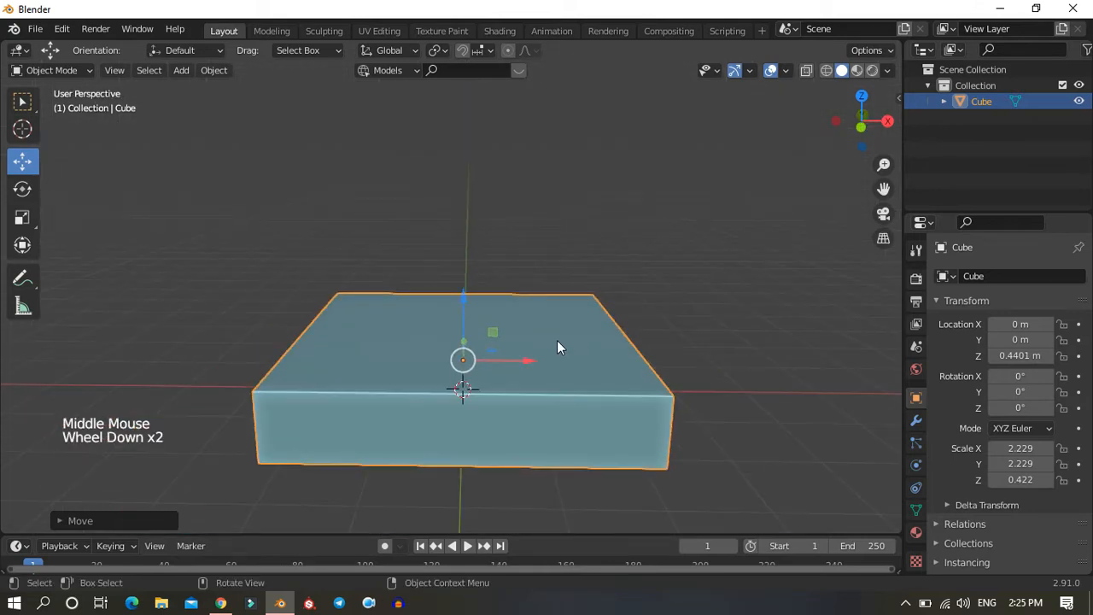
# Step: Select the slab's top face in Edit Mode using face selection
pyautogui.press('Tab')
pyautogui.click(557, 340)
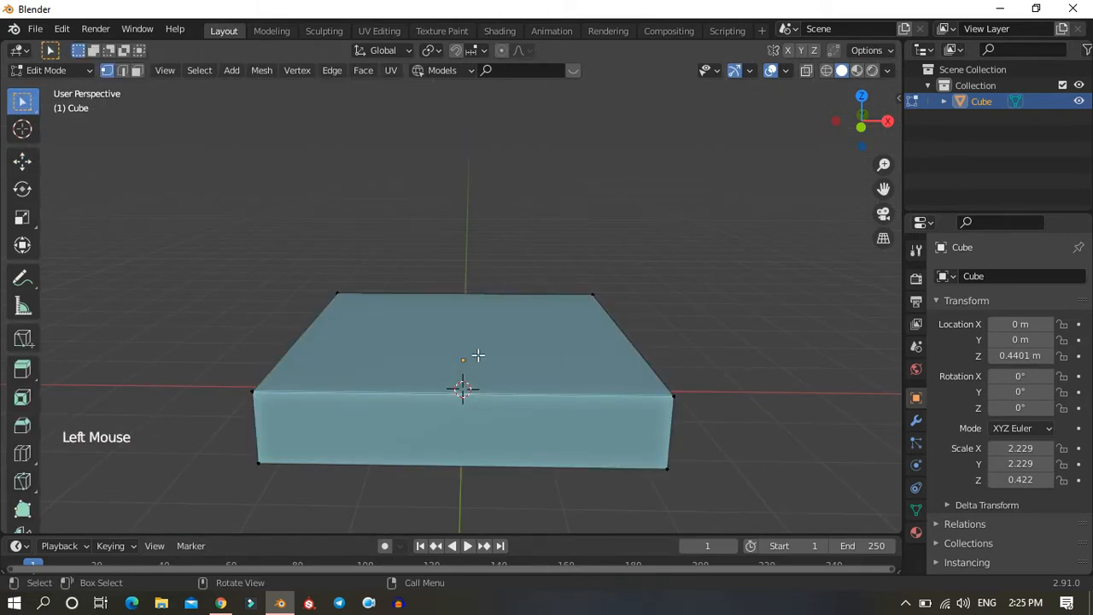
pyautogui.click(406, 332)
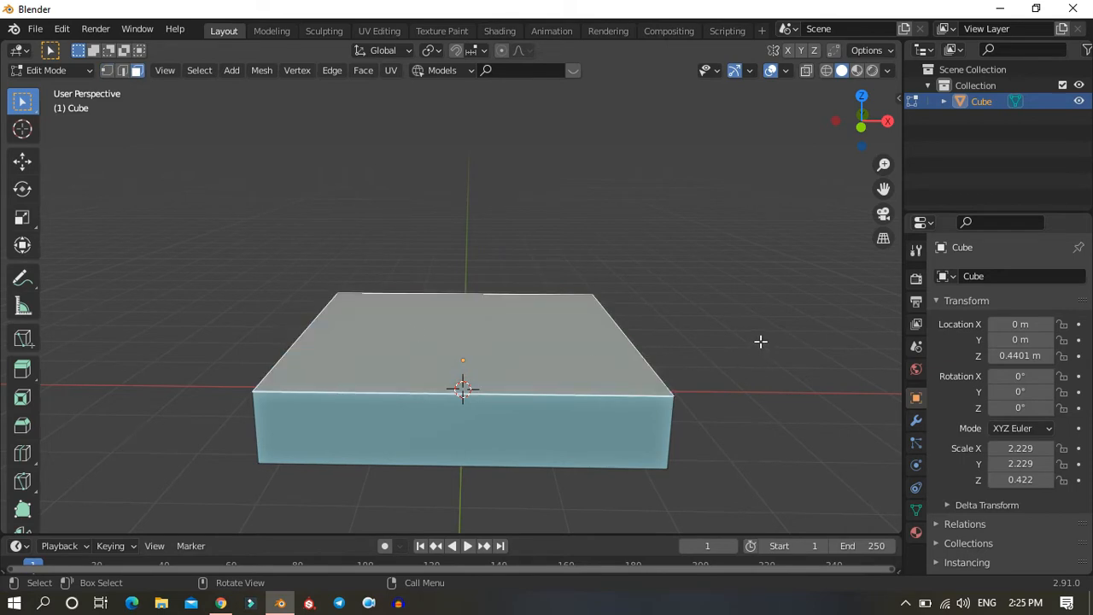
# Step: Inset the slab's top face slightly and extrude it upward about 0.9 m
pyautogui.press('i')
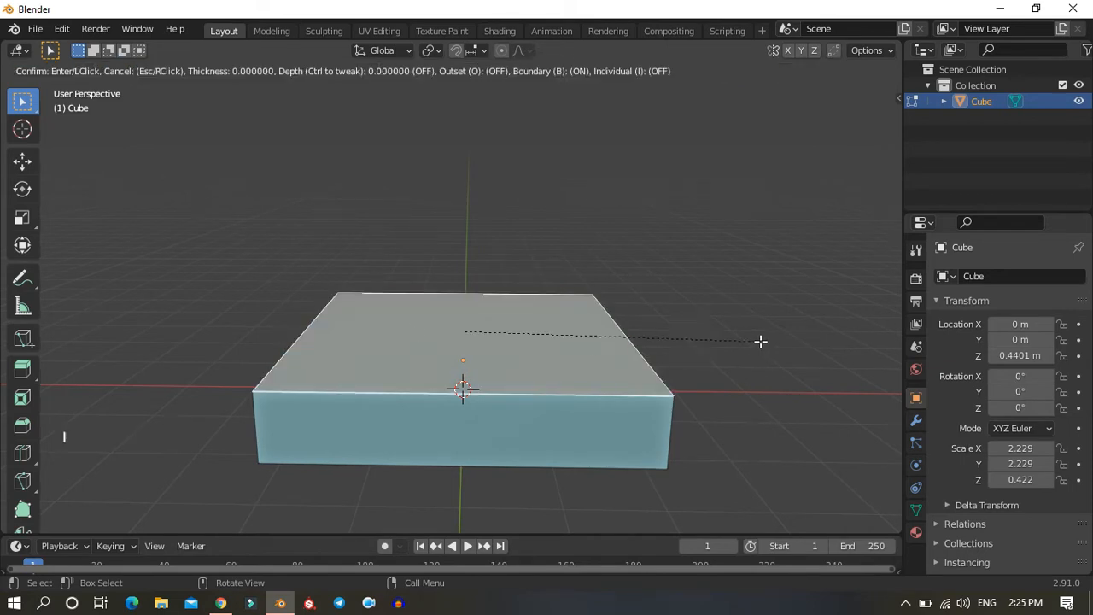
pyautogui.click(735, 341)
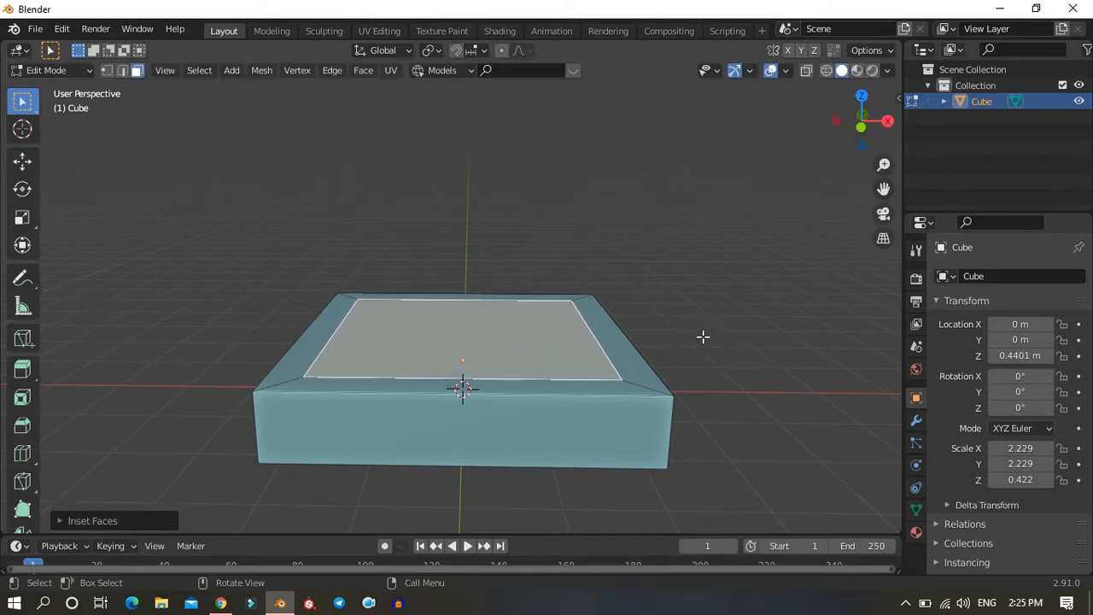
pyautogui.moveTo(703, 337); pyautogui.dragTo(595, 307, button='middle')
pyautogui.press('e')
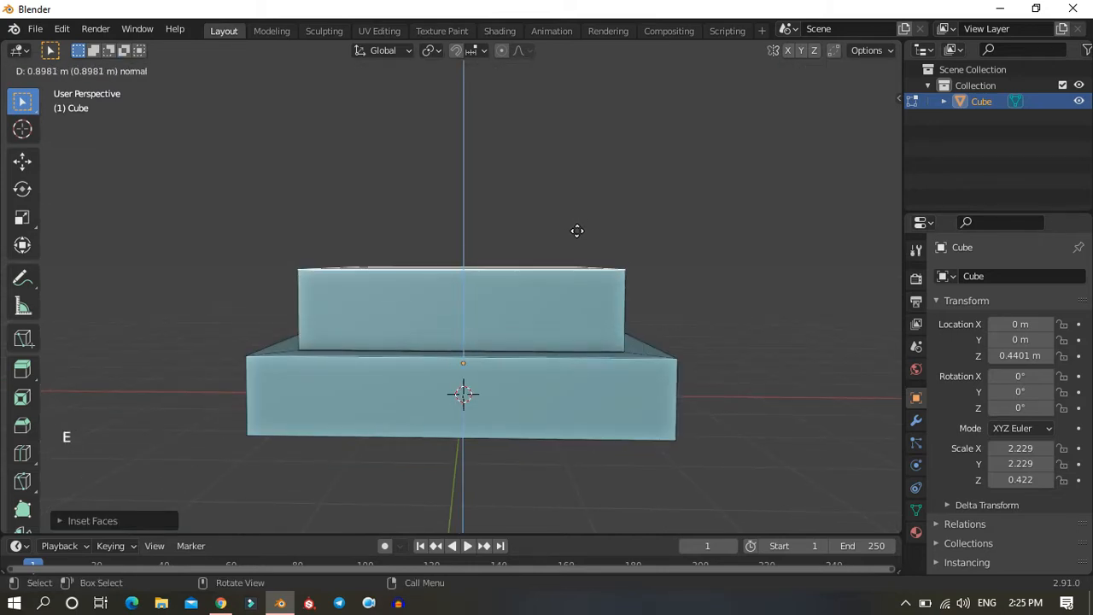
pyautogui.click(579, 230)
pyautogui.moveTo(581, 234); pyautogui.dragTo(427, 283, button='middle')
pyautogui.press('KP_1')
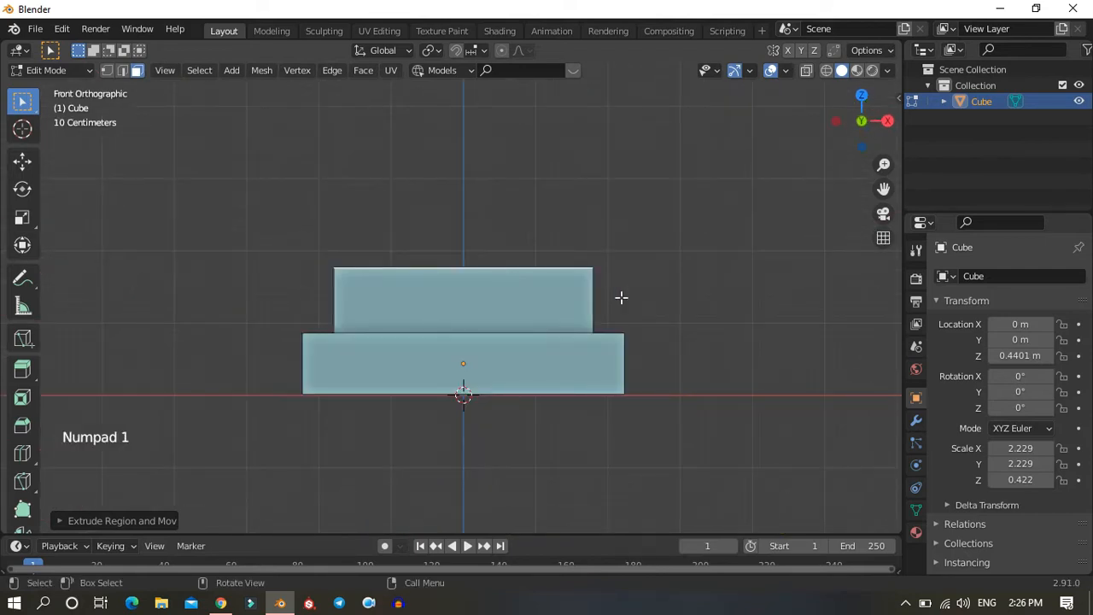
# Step: Undo the extrusion and the inset of the slab's top face
pyautogui.hotkey('ctrl', 'z')
pyautogui.hotkey('ctrl', 'z')
pyautogui.hotkey('ctrl', 'z')
# Step: Inset the slab's top face by about 0.51 and extrude it upward about 0.55 m as a smaller upper tier
pyautogui.moveTo(622, 298); pyautogui.dragTo(623, 370, button='middle')
pyautogui.press('i')
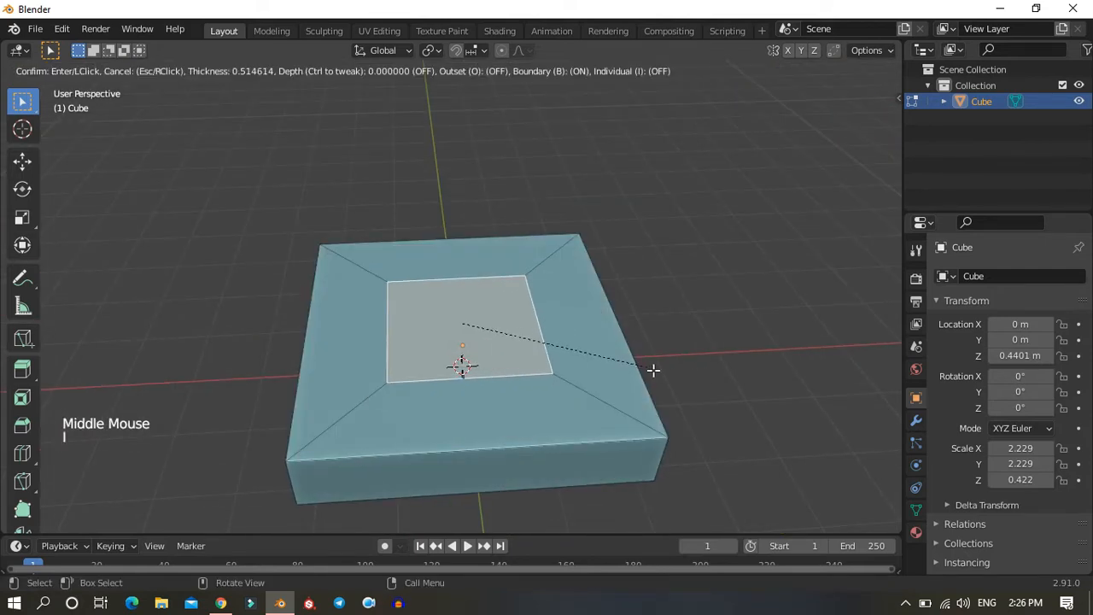
pyautogui.click(654, 373)
pyautogui.moveTo(616, 349); pyautogui.dragTo(602, 316, button='middle')
pyautogui.press('KP_1')
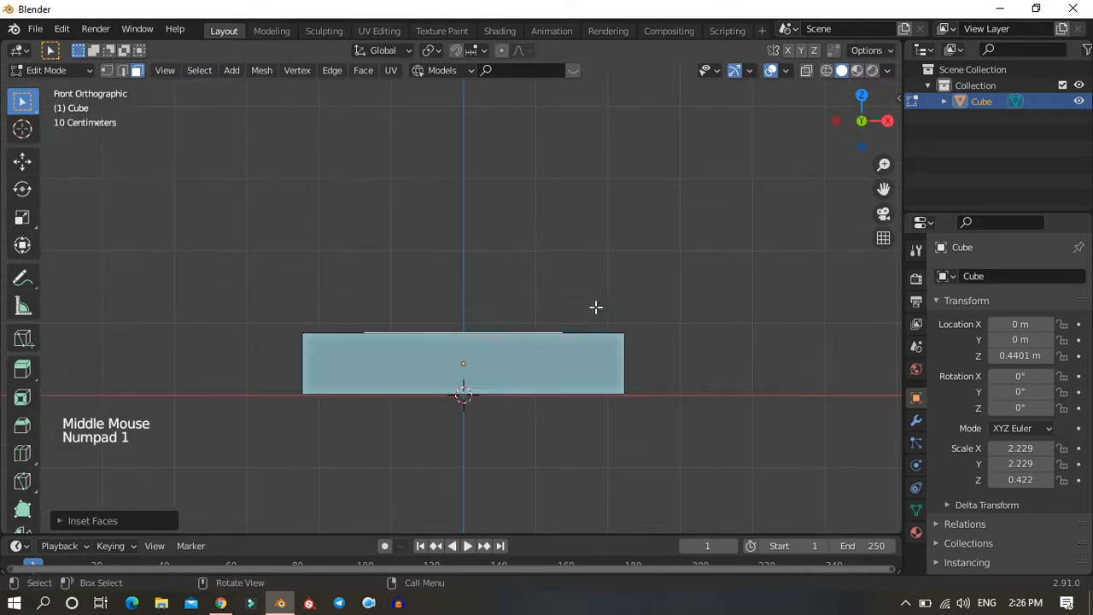
pyautogui.press('e')
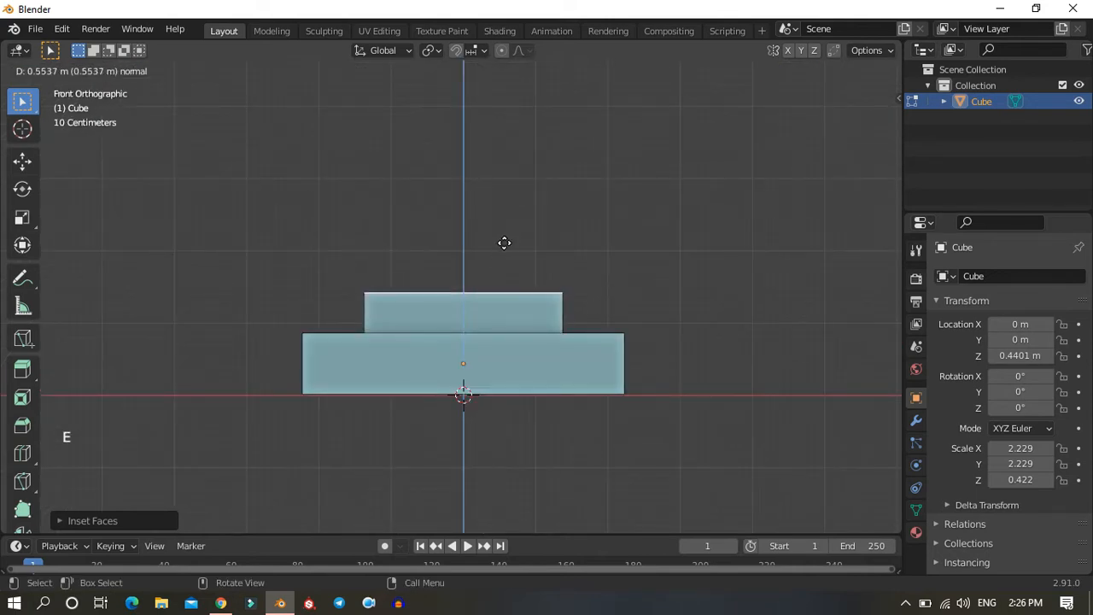
pyautogui.click(504, 242)
pyautogui.moveTo(505, 242); pyautogui.dragTo(551, 295, button='middle')
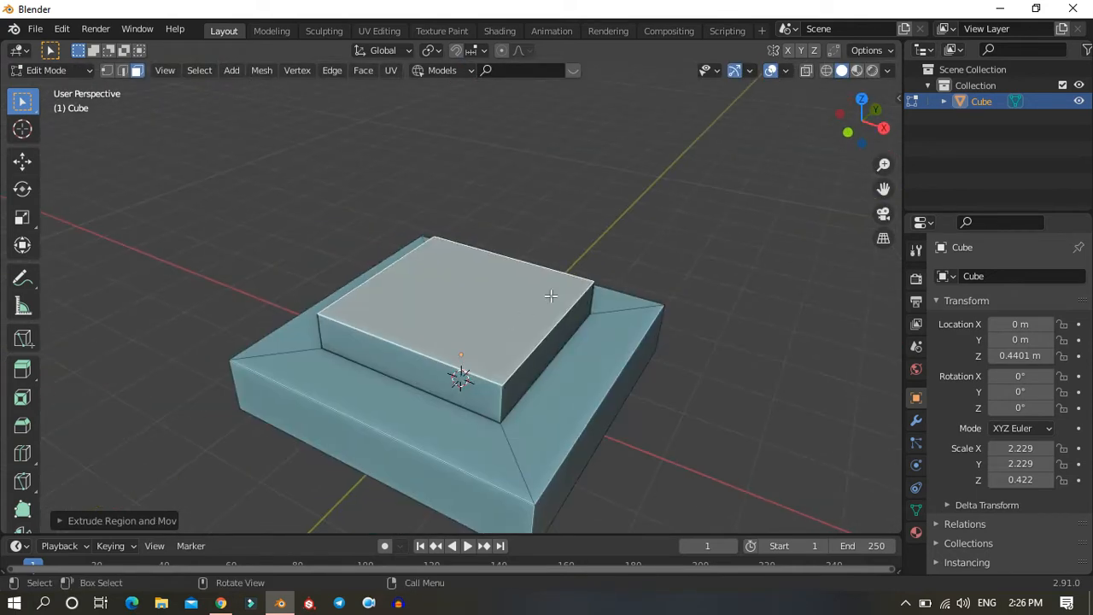
pyautogui.press('KP_1')
pyautogui.scroll(-2, 529, 284)
pyautogui.hotkey('shift', 'a')
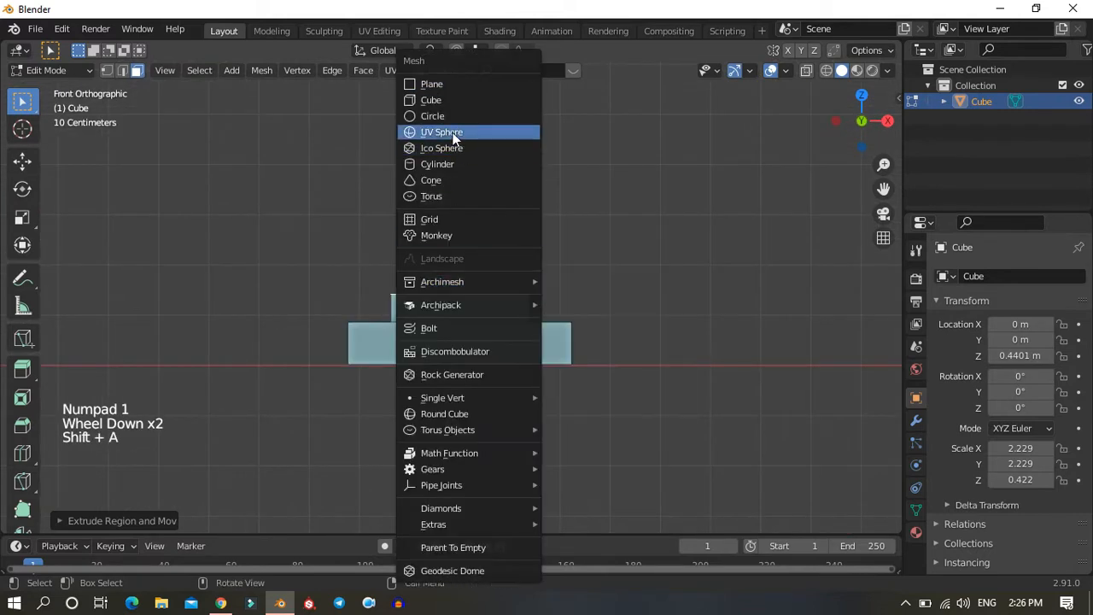
pyautogui.press('Tab')
pyautogui.moveTo(544, 231); pyautogui.dragTo(474, 264, button='middle')
pyautogui.press('Tab')
# Step: Switch to edge selection and select the edge loop where the upper tier meets the lower slab
pyautogui.scroll(2, 552, 331)
pyautogui.moveTo(552, 332); pyautogui.dragTo(443, 375, button='middle')
pyautogui.scroll(1, 376, 322)
pyautogui.click(442, 375)
pyautogui.click(123, 71)
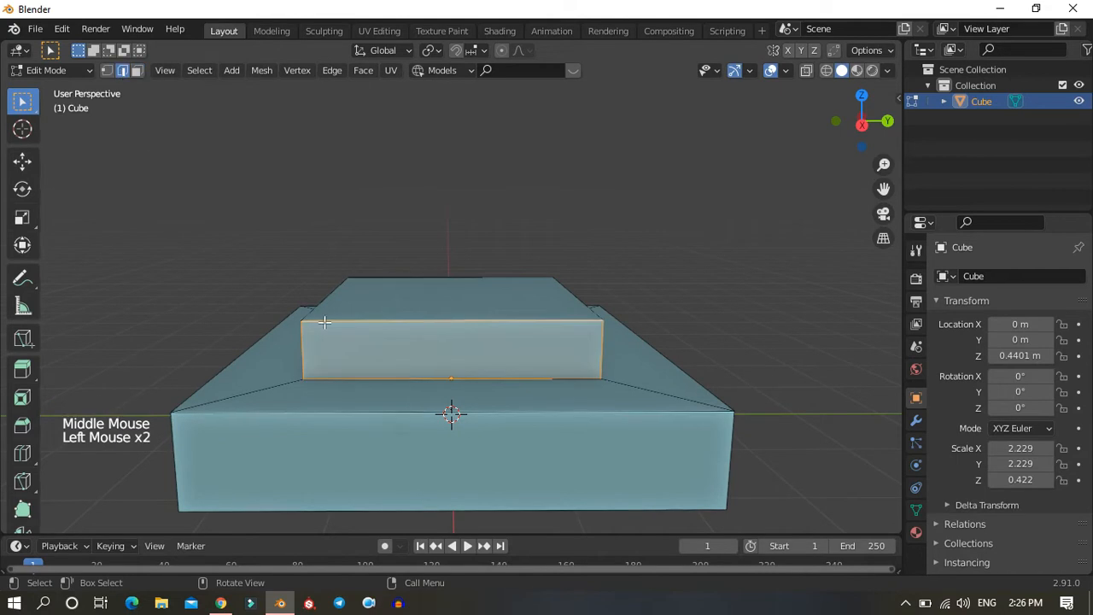
pyautogui.click(419, 381)
pyautogui.moveTo(536, 383); pyautogui.dragTo(638, 386, button='middle')
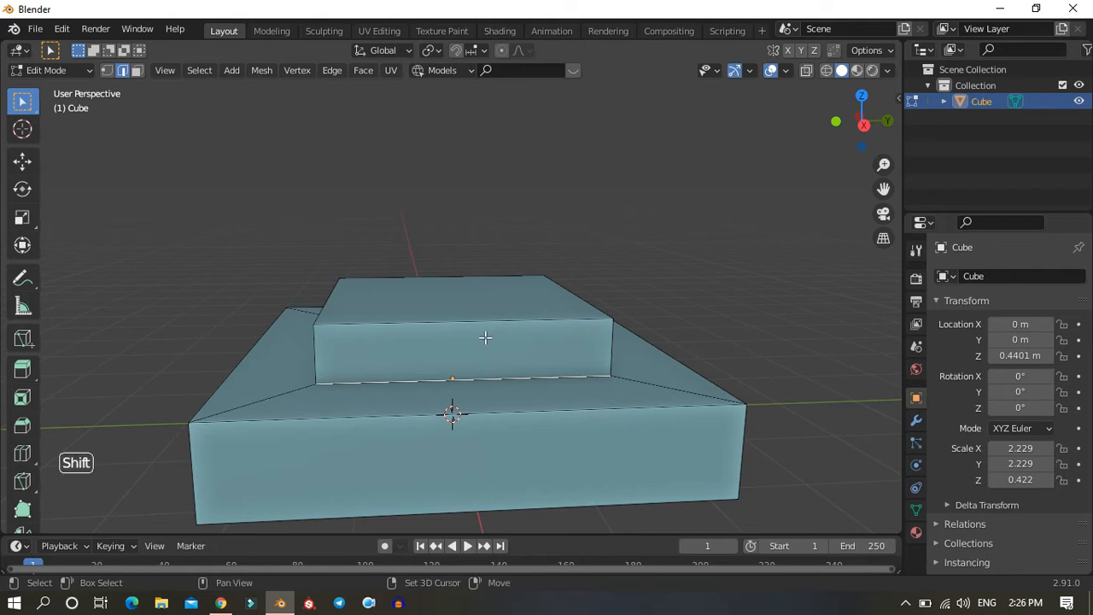
# Step: Add all the top edges of the upper tier to the edge selection
pyautogui.keyDown('alt'); pyautogui.keyDown('shift'); pyautogui.click(484, 321); pyautogui.keyUp('shift'); pyautogui.keyUp('alt')
pyautogui.keyDown('alt'); pyautogui.keyDown('shift'); pyautogui.moveTo(484, 321); pyautogui.dragTo(573, 362, button='middle'); pyautogui.keyUp('shift'); pyautogui.keyUp('alt')
pyautogui.moveTo(542, 403); pyautogui.dragTo(398, 387, button='middle')
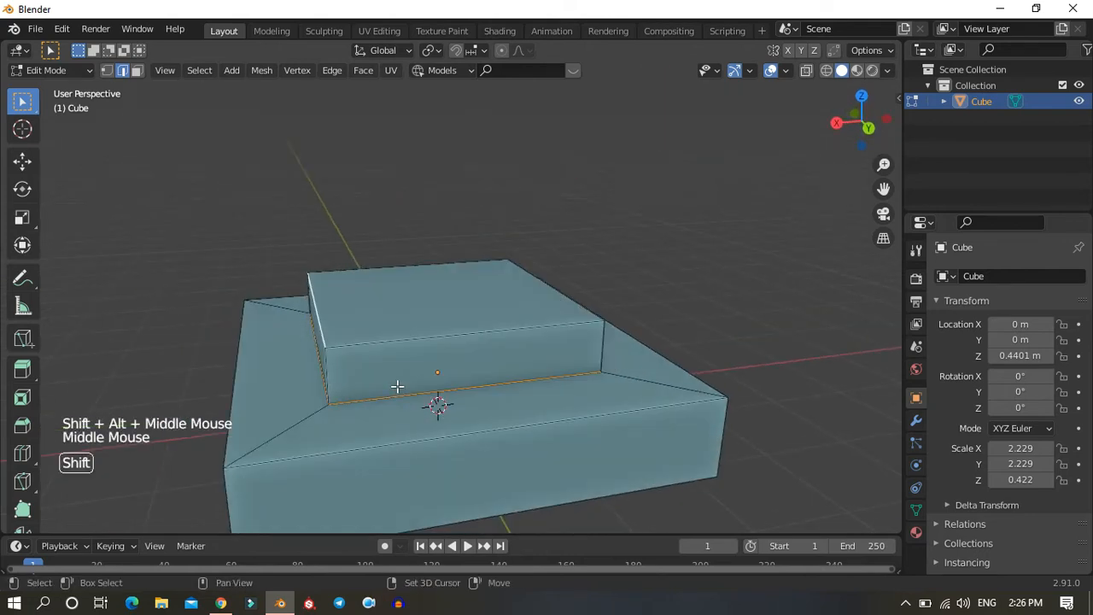
pyautogui.keyDown('alt'); pyautogui.keyDown('shift'); pyautogui.click(403, 341); pyautogui.keyUp('shift'); pyautogui.keyUp('alt')
pyautogui.moveTo(517, 361); pyautogui.dragTo(337, 383, button='middle')
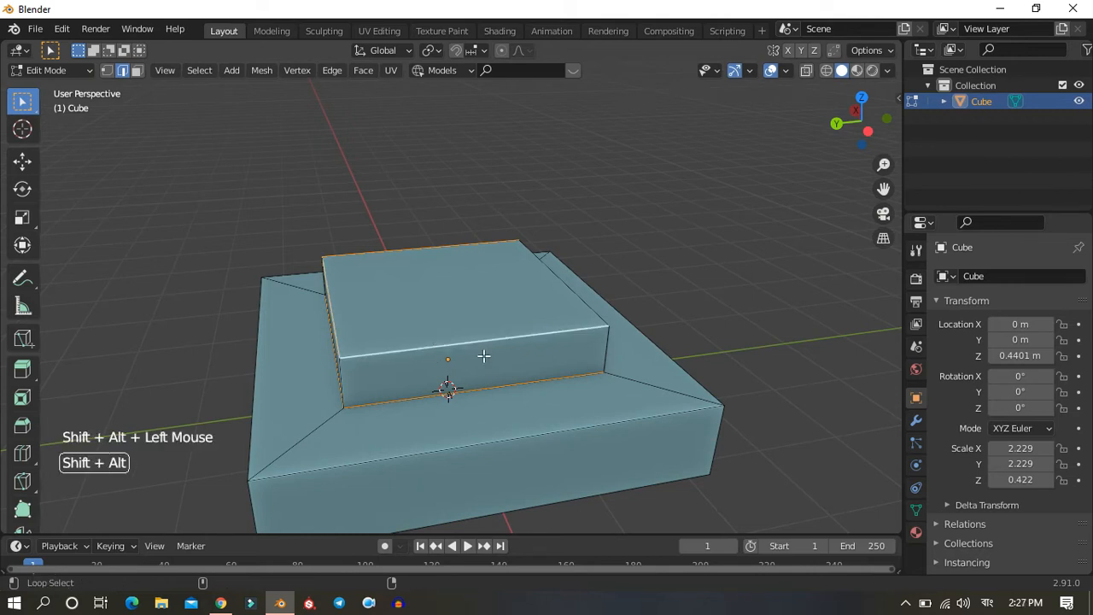
pyautogui.moveTo(484, 355); pyautogui.dragTo(420, 386, button='middle')
pyautogui.keyDown('alt'); pyautogui.keyDown('shift'); pyautogui.click(433, 362); pyautogui.keyUp('shift'); pyautogui.keyUp('alt')
pyautogui.moveTo(527, 395); pyautogui.dragTo(466, 419, button='middle')
pyautogui.hotkey('alt', 'shift')
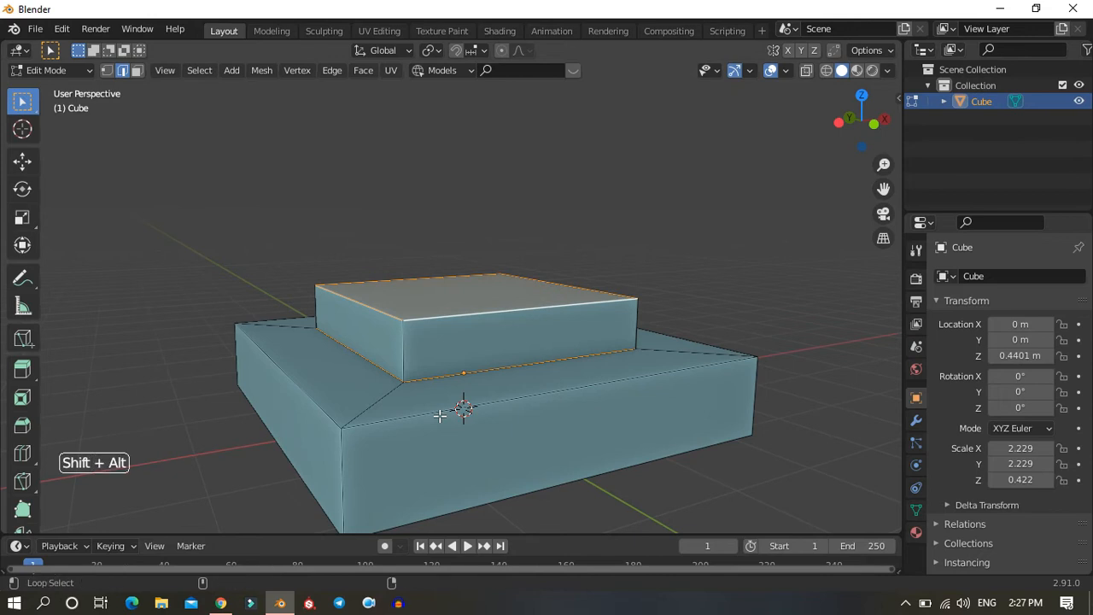
# Step: Add the lower slab's outer top edge loop to the selection
pyautogui.keyDown('alt'); pyautogui.keyDown('shift'); pyautogui.click(439, 412); pyautogui.keyUp('shift'); pyautogui.keyUp('alt')
pyautogui.moveTo(439, 412); pyautogui.dragTo(485, 468, button='middle')
pyautogui.moveTo(562, 395); pyautogui.dragTo(594, 357, button='middle')
pyautogui.press('KP_1')
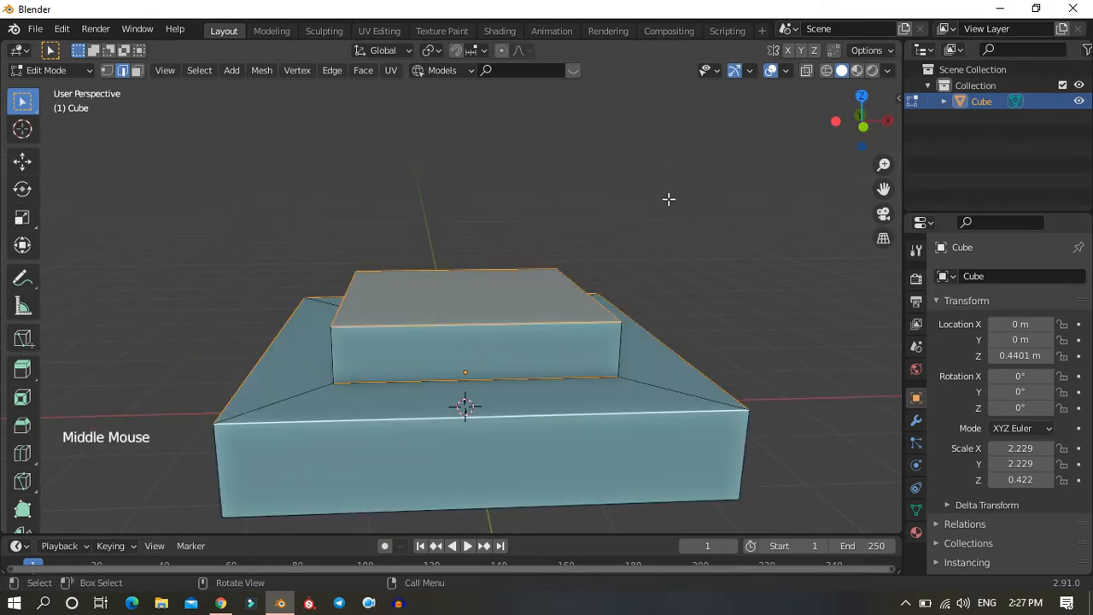
# Step: Bevel the selected edge loops by about 0.057 m with one segment
pyautogui.hotkey('ctrl', 'b')
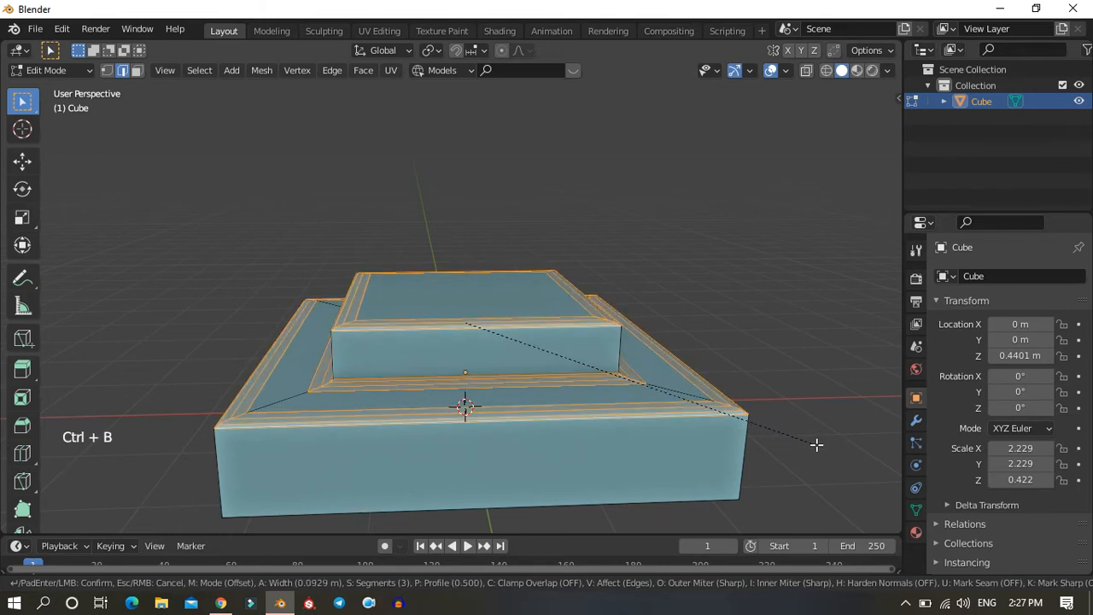
pyautogui.rightClick(799, 437)
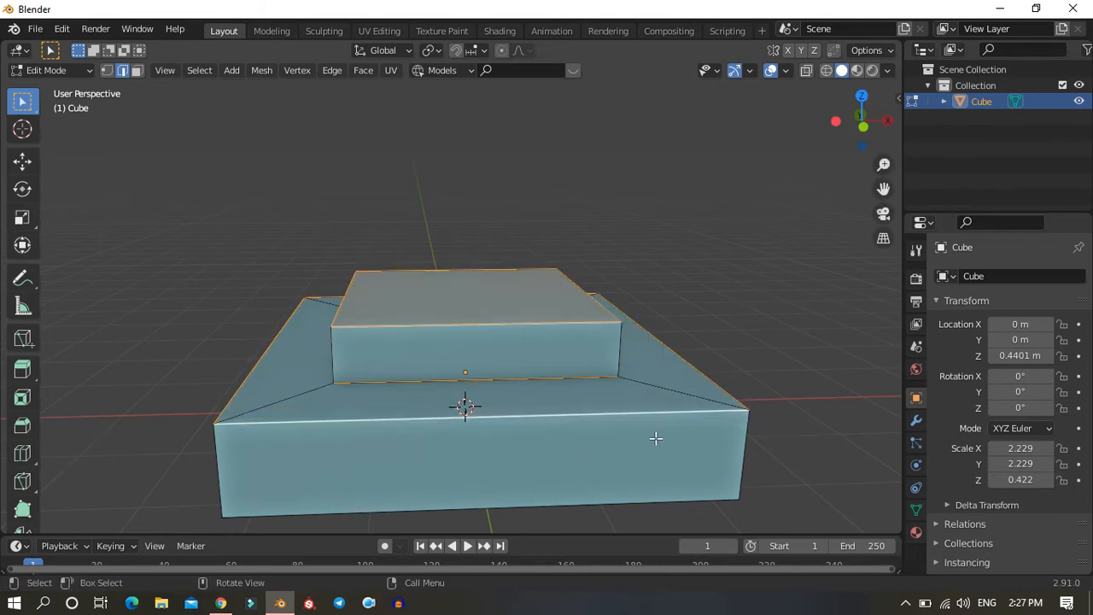
pyautogui.hotkey('ctrl', 'b')
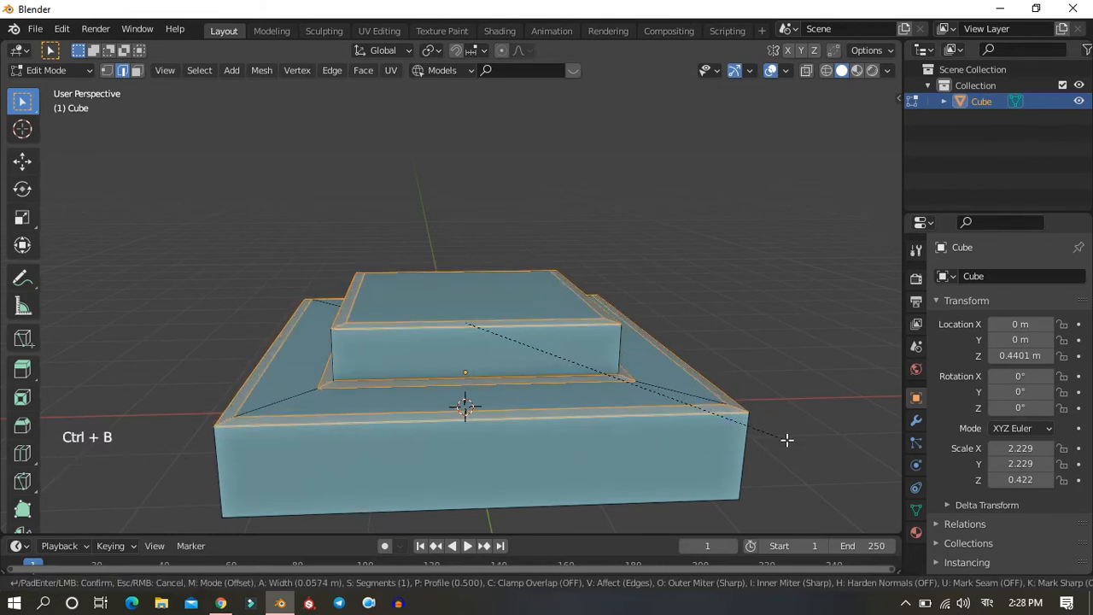
pyautogui.click(787, 440)
# Step: Set the bevel to a Percent width of about 1.9%, 31 segments, shape 0.456 and material index 6
pyautogui.click(151, 520)
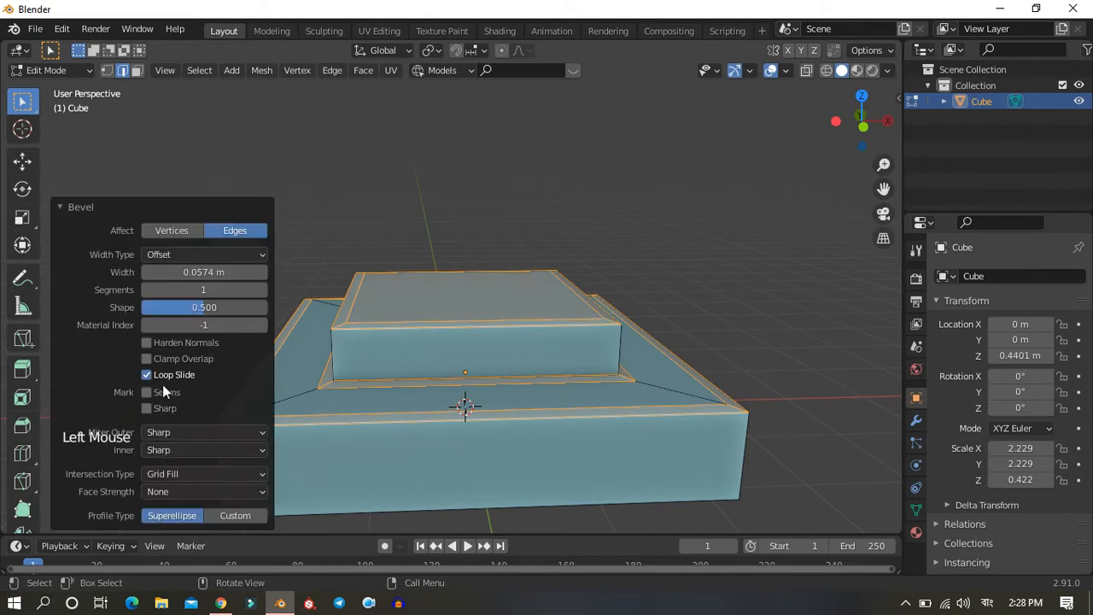
pyautogui.click(229, 256)
pyautogui.click(185, 331)
pyautogui.moveTo(196, 290); pyautogui.dragTo(265, 290)
pyautogui.moveTo(201, 273); pyautogui.dragTo(208, 307)
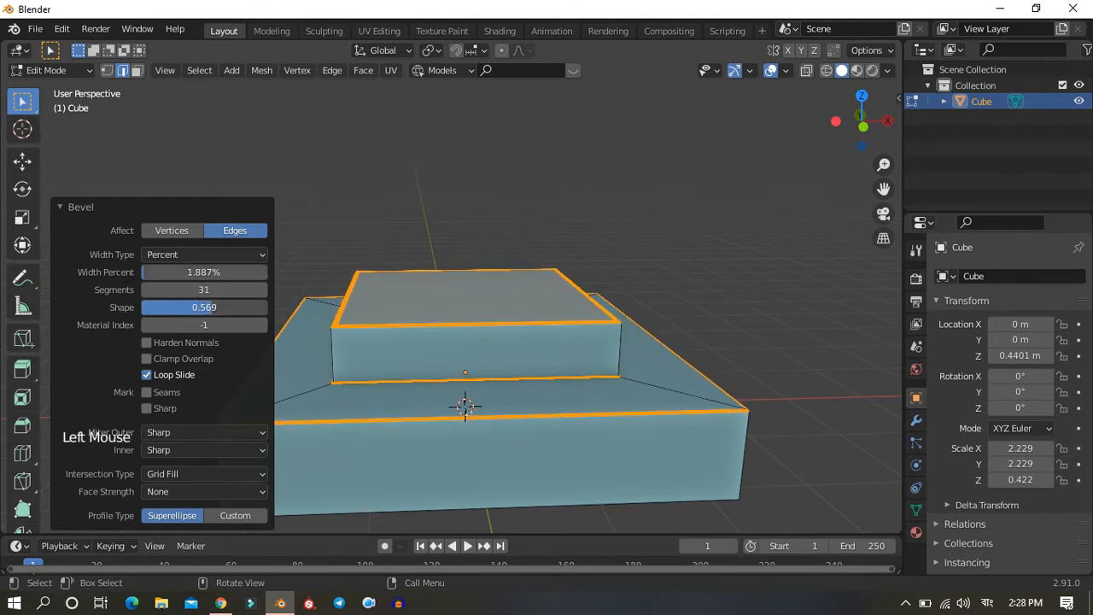
pyautogui.scroll(-2, 218, 410)
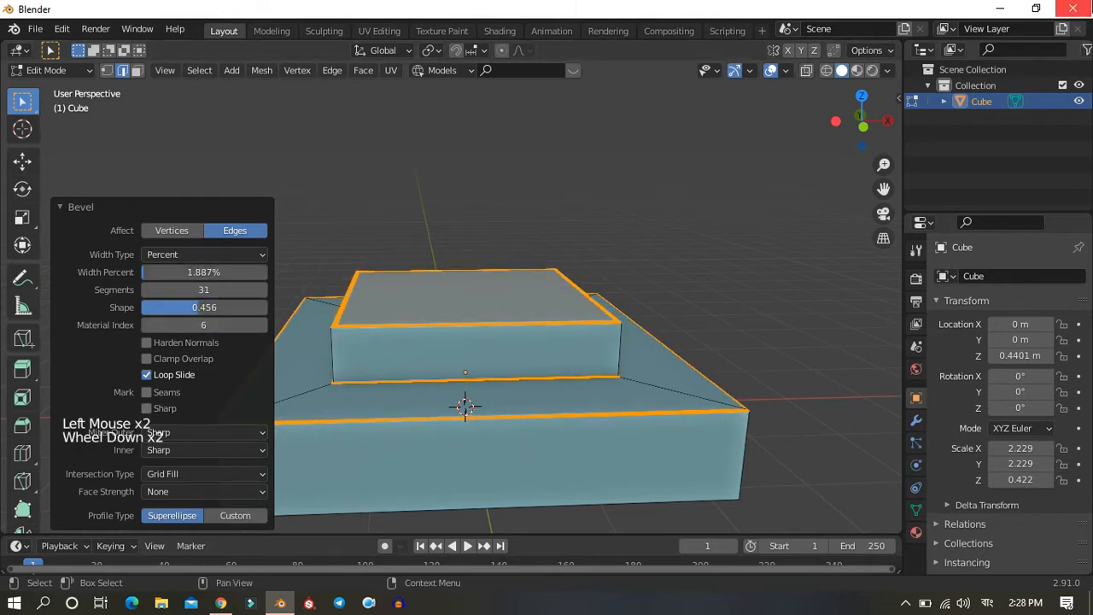
# Step: Give the bevel a custom profile with the Support Loops preset and return to Object Mode
pyautogui.click(237, 516)
pyautogui.scroll(-3, 188, 427)
pyautogui.click(175, 325)
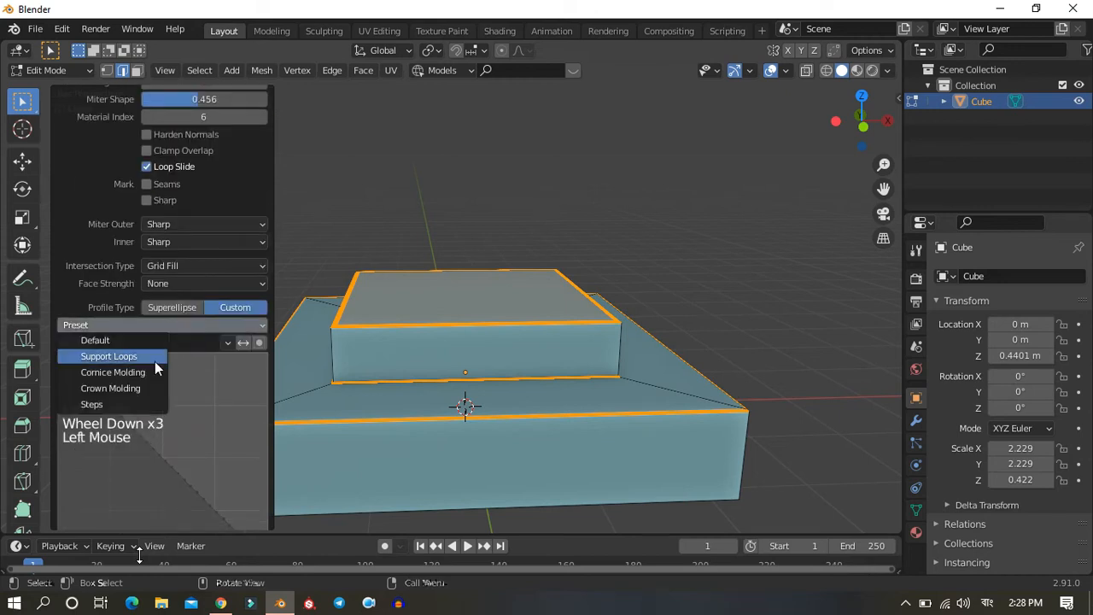
pyautogui.click(133, 359)
pyautogui.moveTo(667, 435); pyautogui.dragTo(492, 414, button='middle')
pyautogui.moveTo(680, 257); pyautogui.dragTo(228, 305, button='middle')
pyautogui.press('Tab')
pyautogui.scroll(1, 507, 240)
pyautogui.scroll(2, 500, 327)
pyautogui.scroll(-2, 232, 324)
pyautogui.moveTo(237, 345); pyautogui.dragTo(401, 358, button='middle')
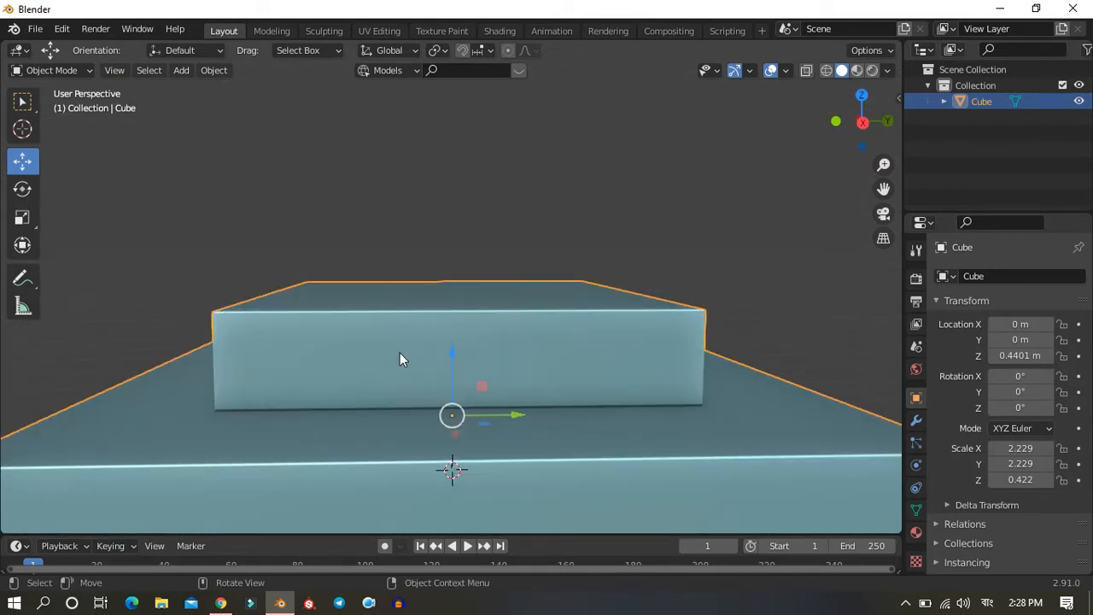
# Step: Add a plane and raise it about 1.45 m along Z above the base's upper tier
pyautogui.press('KP_1')
pyautogui.hotkey('shift', 'a')
pyautogui.moveTo(426, 305)
pyautogui.click(527, 264)
pyautogui.scroll(-2, 449, 324)
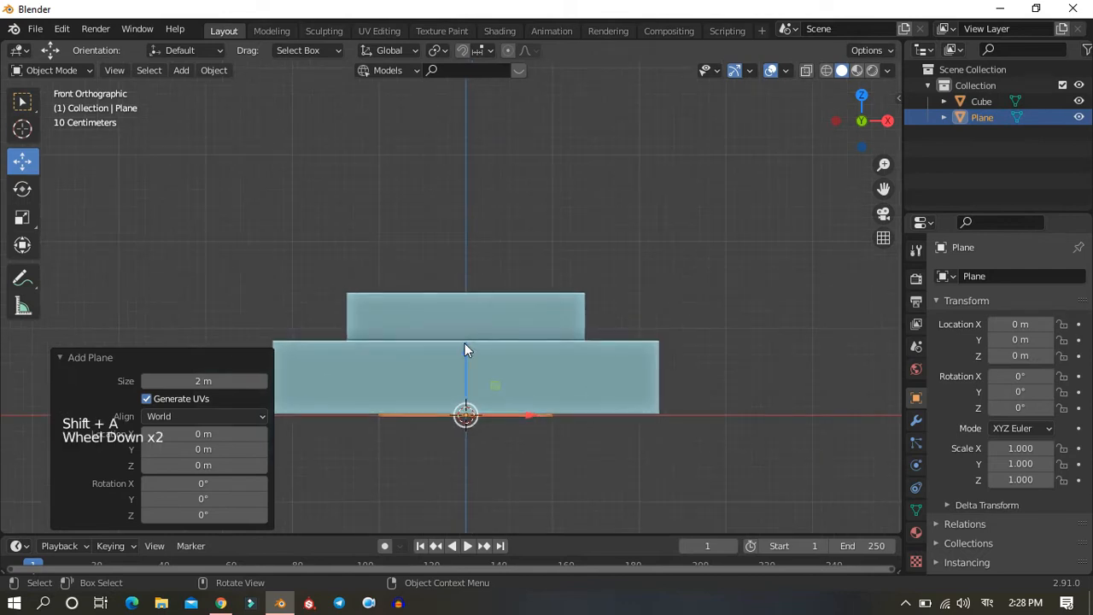
pyautogui.moveTo(470, 362); pyautogui.dragTo(496, 236)
pyautogui.moveTo(496, 237); pyautogui.dragTo(471, 339, button='middle')
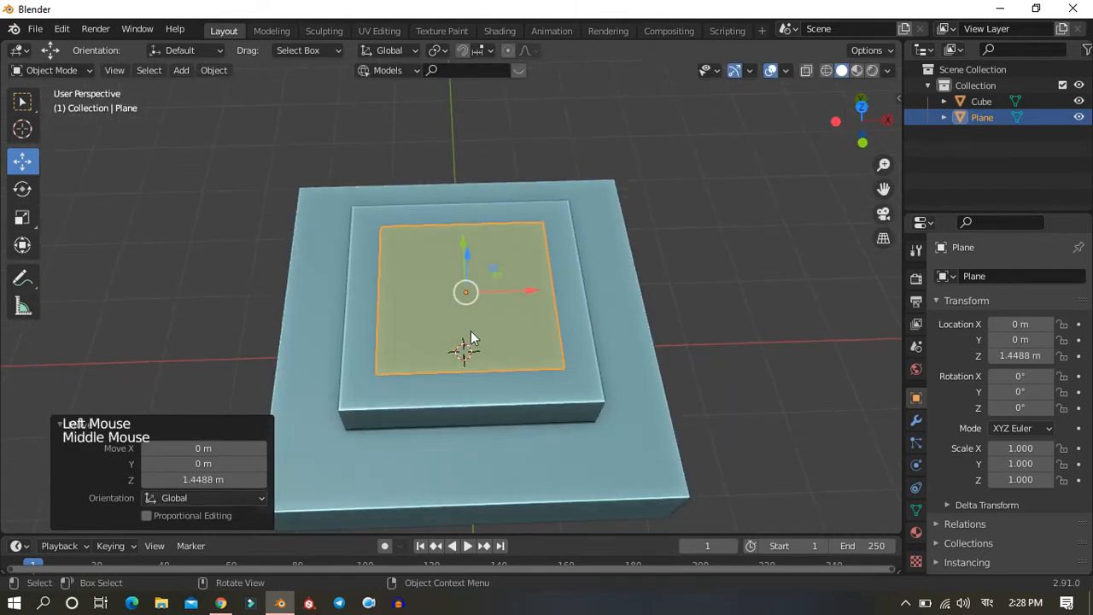
# Step: Subdivide the plane in Edit Mode and merge its vertices into a single central point
pyautogui.press('Tab')
pyautogui.rightClick(470, 339)
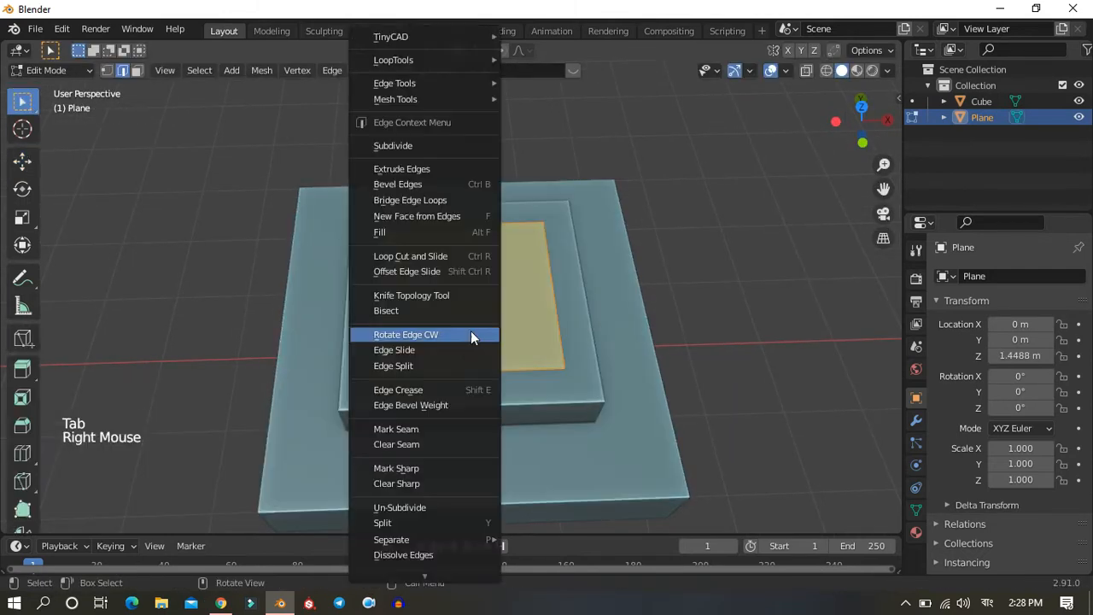
pyautogui.click(401, 148)
pyautogui.moveTo(522, 255); pyautogui.dragTo(521, 213, button='middle')
pyautogui.press('m')
pyautogui.click(519, 310)
pyautogui.click(22, 159)
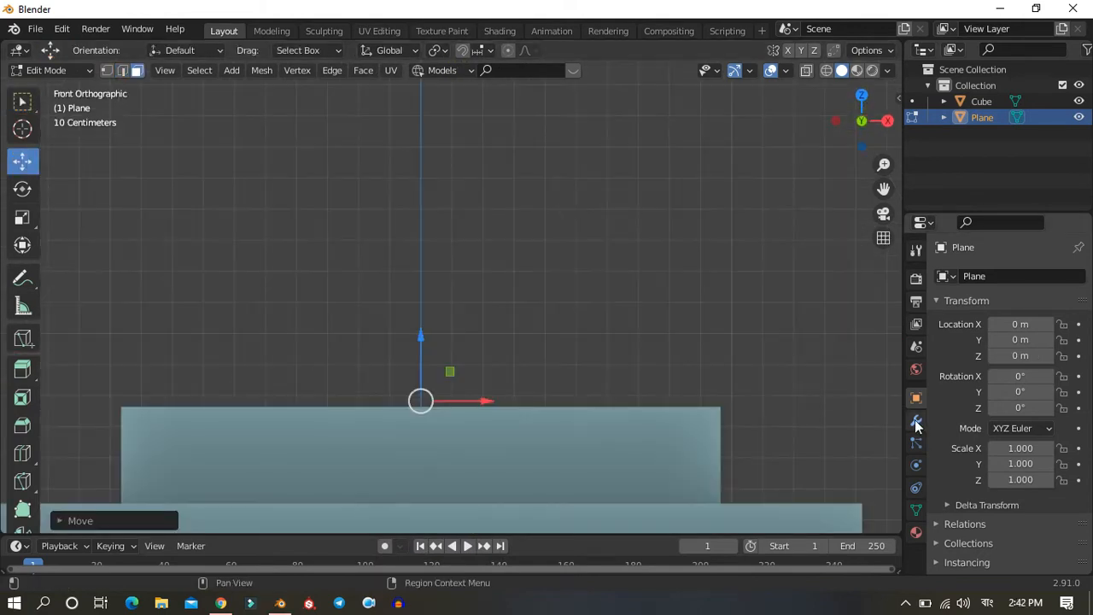
# Step: Add a Screw modifier to the plane and move its vertex outward along X, close to the upper tier's edge
pyautogui.click(916, 420)
pyautogui.click(1008, 276)
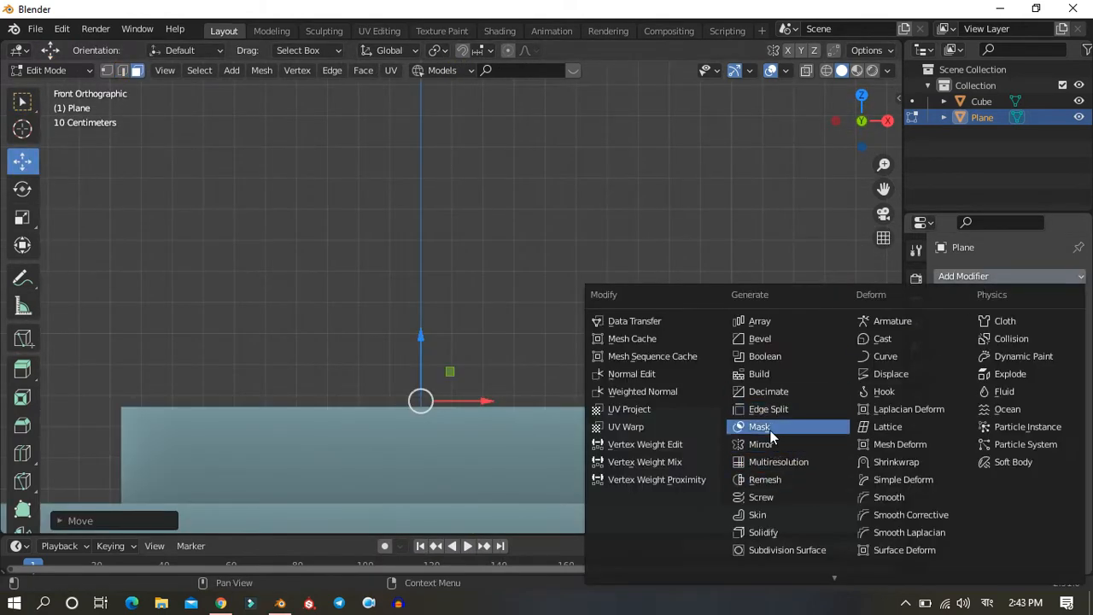
pyautogui.click(773, 503)
pyautogui.moveTo(489, 400); pyautogui.dragTo(530, 399)
pyautogui.moveTo(745, 408); pyautogui.dragTo(743, 410)
pyautogui.moveTo(743, 410); pyautogui.dragTo(520, 373, button='middle')
pyautogui.press('KP_1')
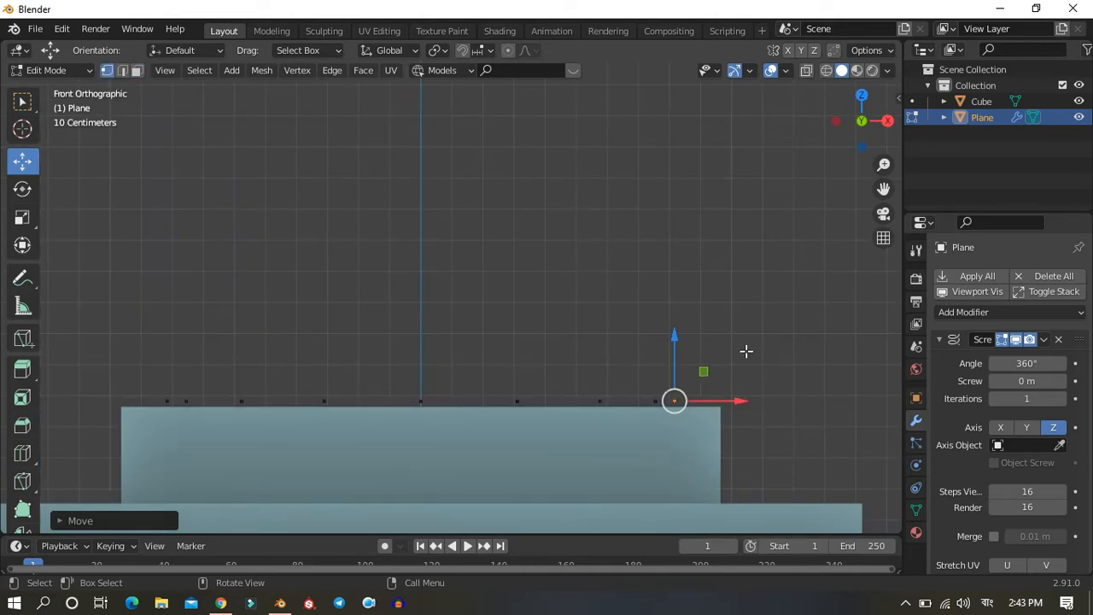
# Step: Extrude the vertex slightly upward to form a thin ring wall, and return to Object Mode
pyautogui.press('g')
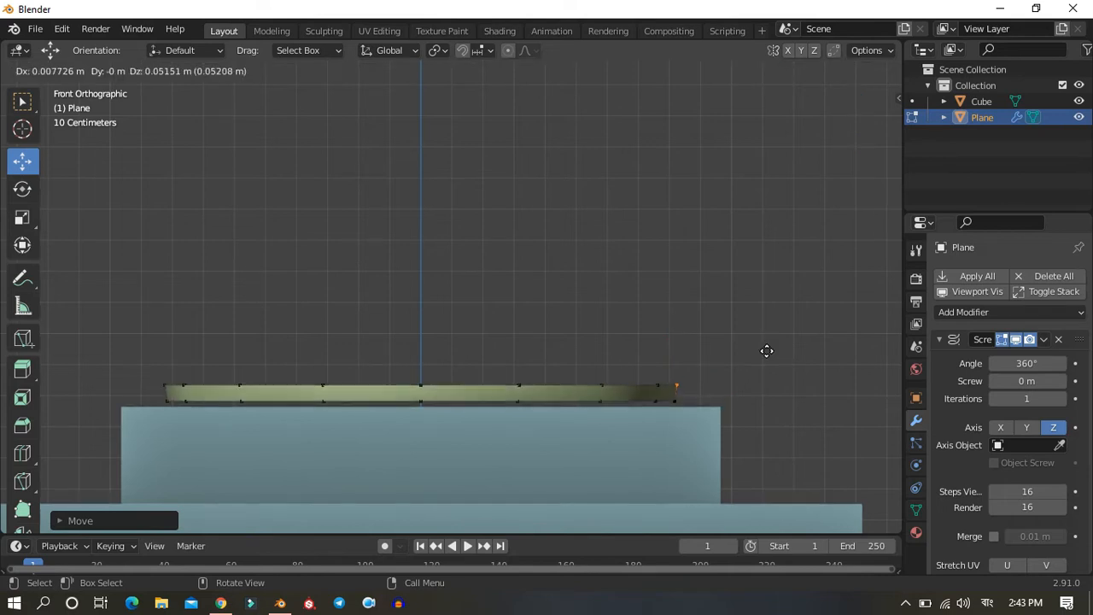
pyautogui.click(767, 352)
pyautogui.press('Tab')
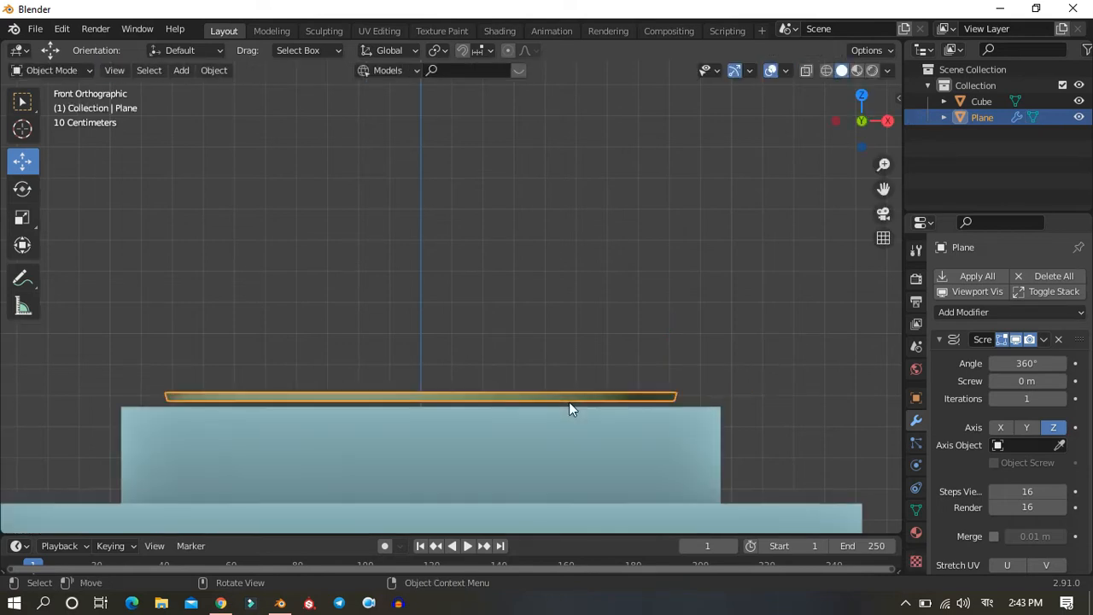
# Step: Shade the ring smooth and enable Auto Smooth at 30°
pyautogui.rightClick(556, 396)
pyautogui.click(509, 288)
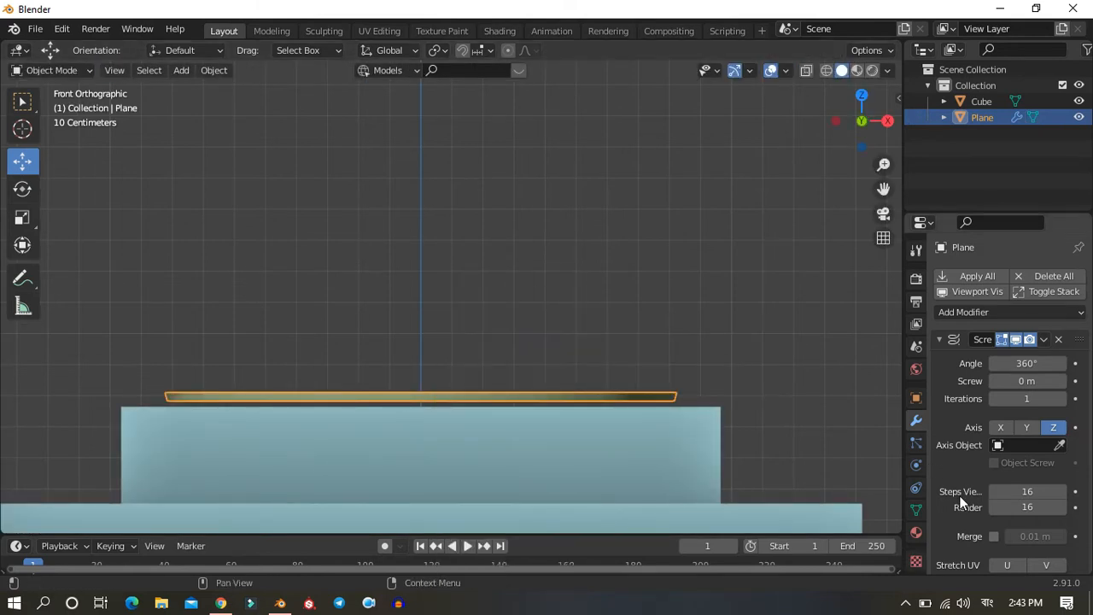
pyautogui.click(916, 506)
pyautogui.click(946, 549)
pyautogui.scroll(-2, 973, 538)
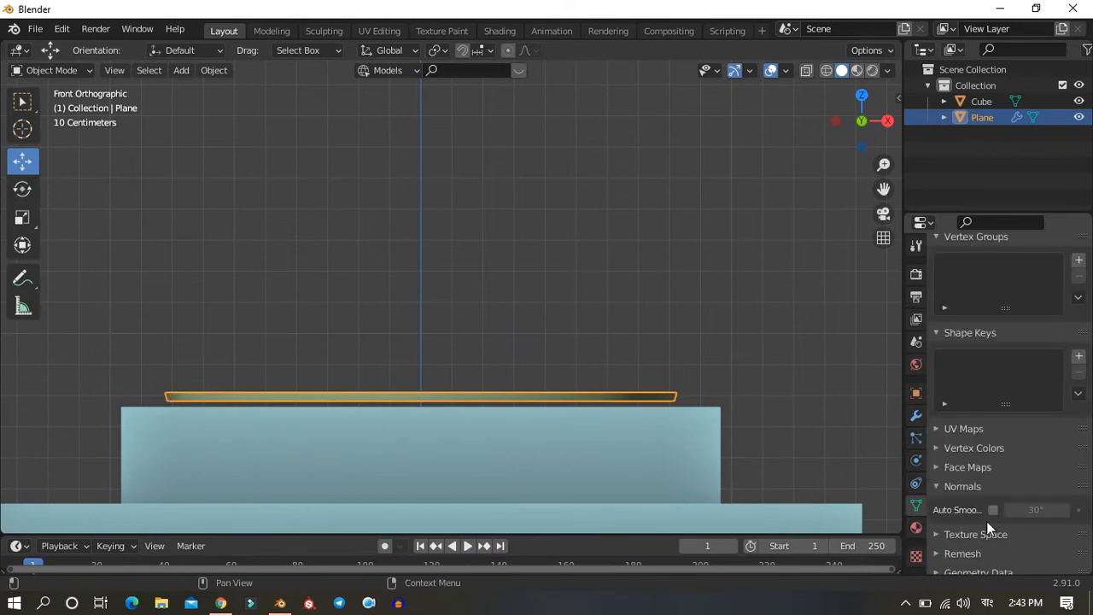
pyautogui.scroll(1, 622, 461)
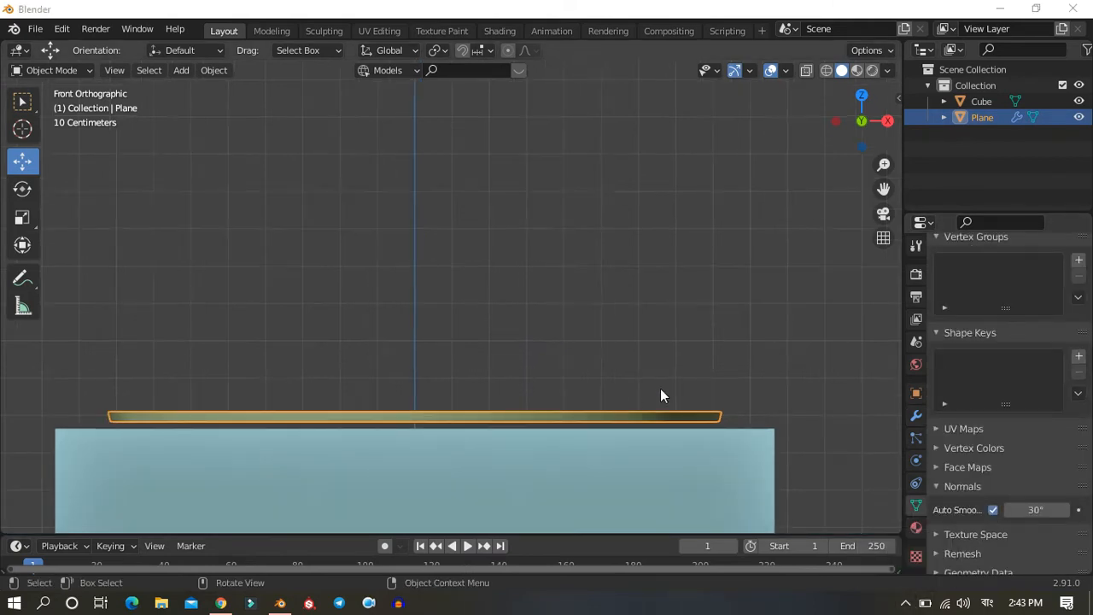
# Step: Lower the ring's profile onto the upper tier and move its top vertex outward to the tier's edge
pyautogui.moveTo(568, 393); pyautogui.dragTo(699, 391, button='middle')
pyautogui.press('Tab')
pyautogui.press('KP_1')
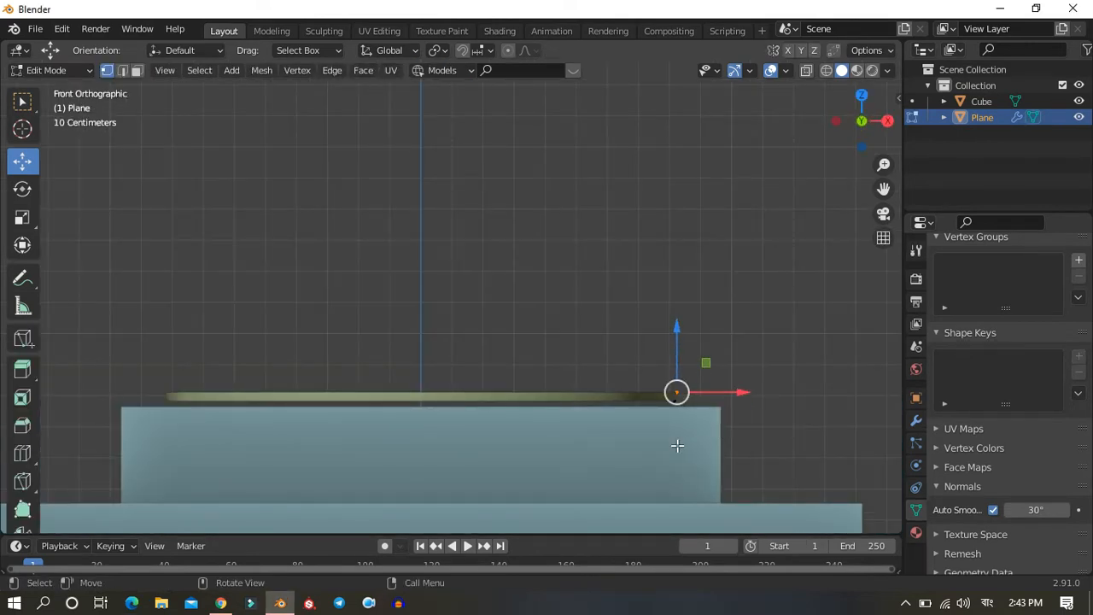
pyautogui.moveTo(676, 335); pyautogui.dragTo(719, 384)
pyautogui.hotkey('ctrl', 'z')
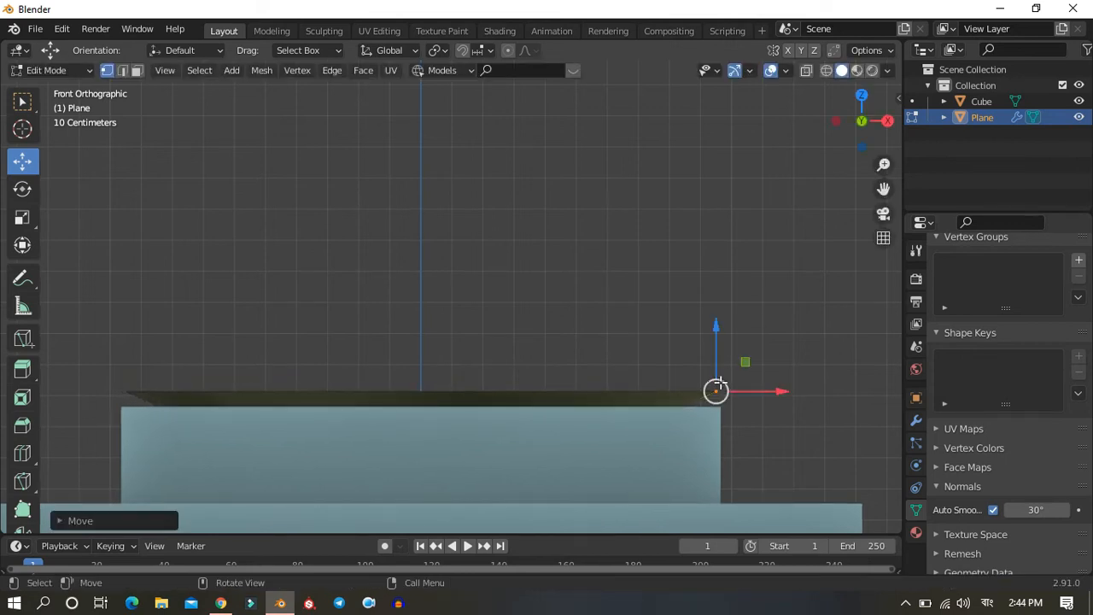
# Step: Extrude the profile's top vertex a short distance upward, slightly outward
pyautogui.scroll(3, 692, 375)
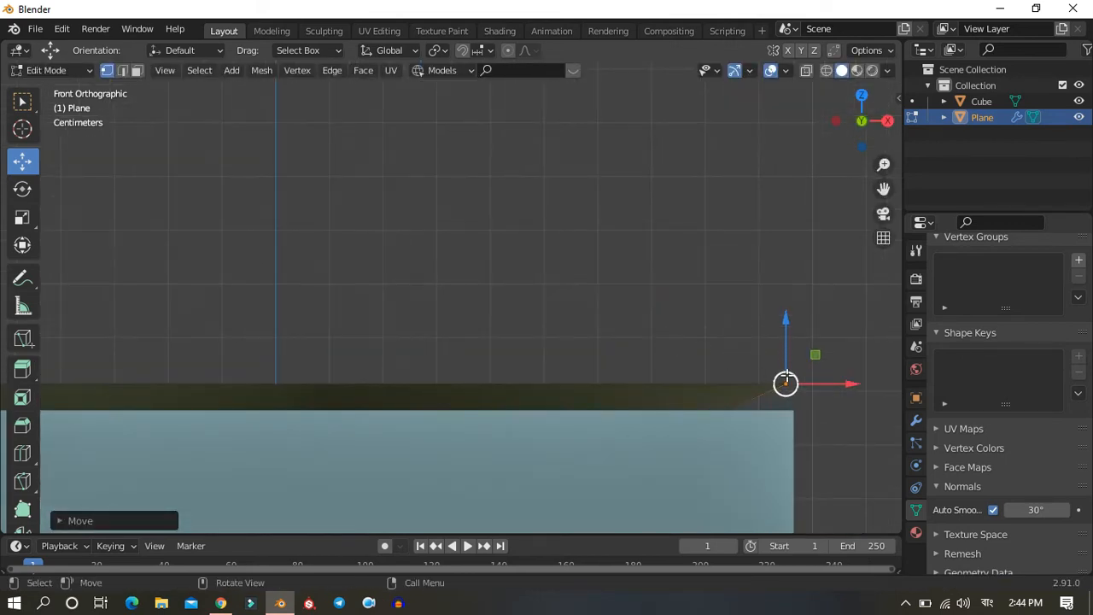
pyautogui.press('e')
pyautogui.click(792, 361)
pyautogui.press('Tab')
pyautogui.press('Tab')
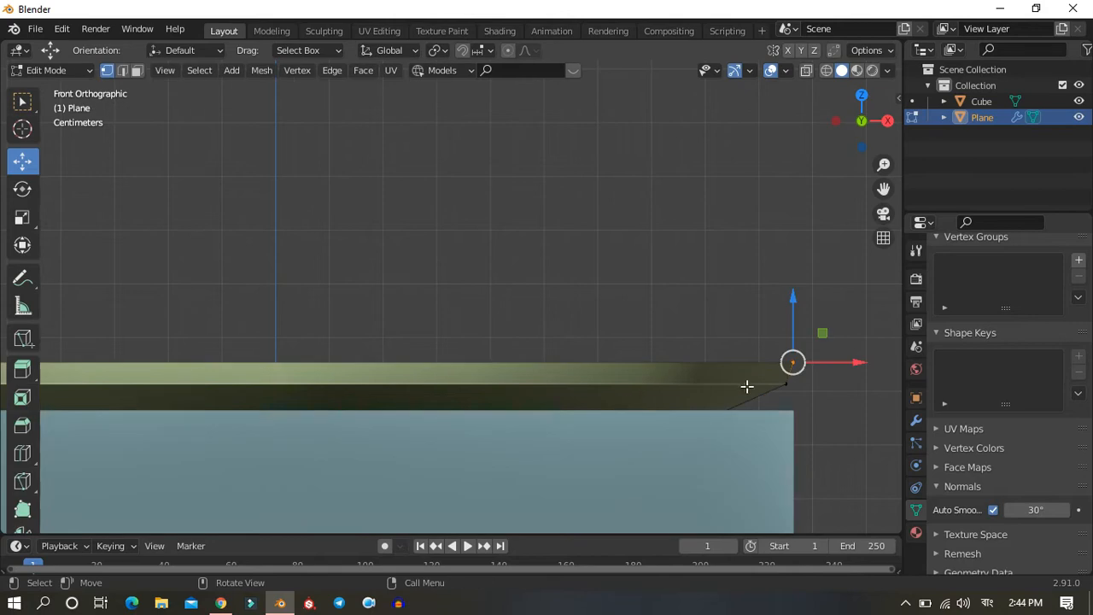
# Step: Add a Subdivision Surface modifier after the Screw modifier
pyautogui.click(915, 422)
pyautogui.click(939, 315)
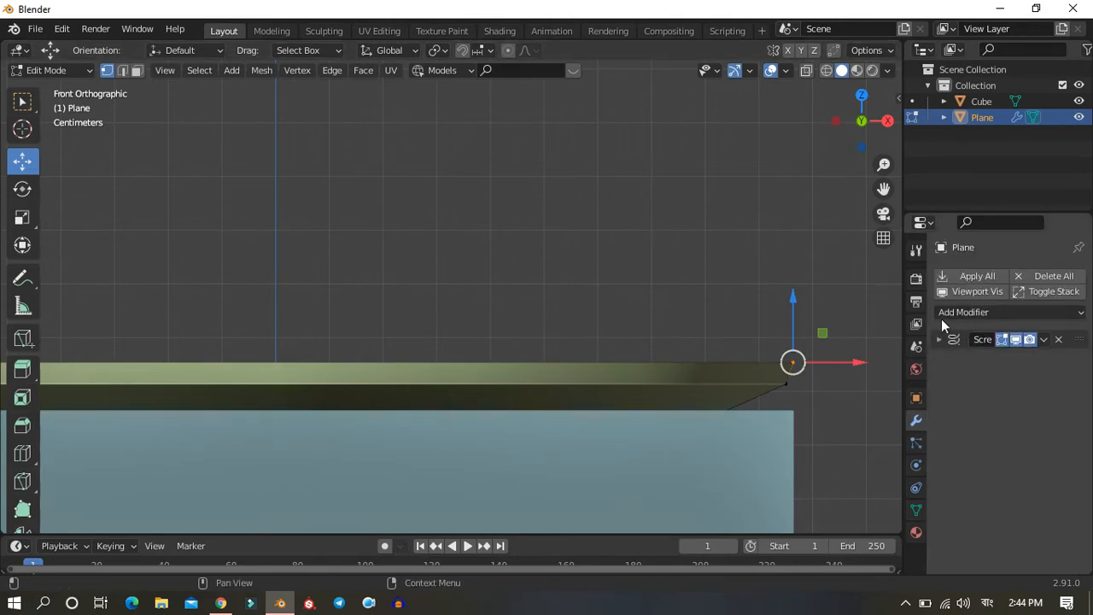
pyautogui.click(966, 313)
pyautogui.click(782, 259)
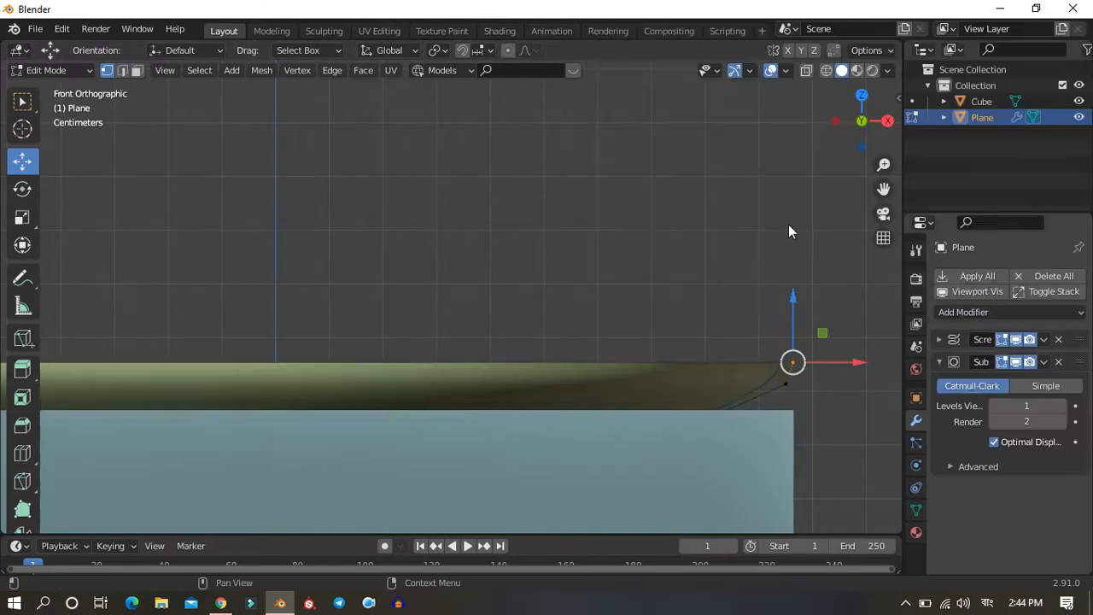
# Step: Extrude the top profile vertex upward in short successive segments to build the rounded lower wall
pyautogui.scroll(1, 755, 356)
pyautogui.scroll(-2, 755, 356)
pyautogui.press('e')
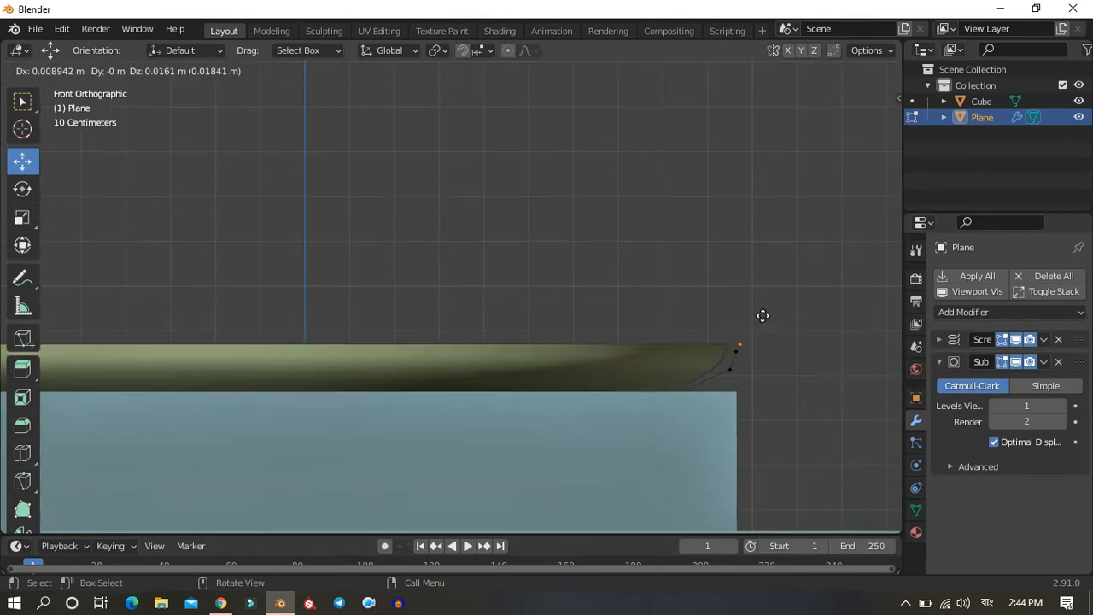
pyautogui.click(762, 306)
pyautogui.click(764, 263)
# Step: Try extruding the top profile vertex about 0.2 m upward and slightly inward, and undo it
pyautogui.press('e')
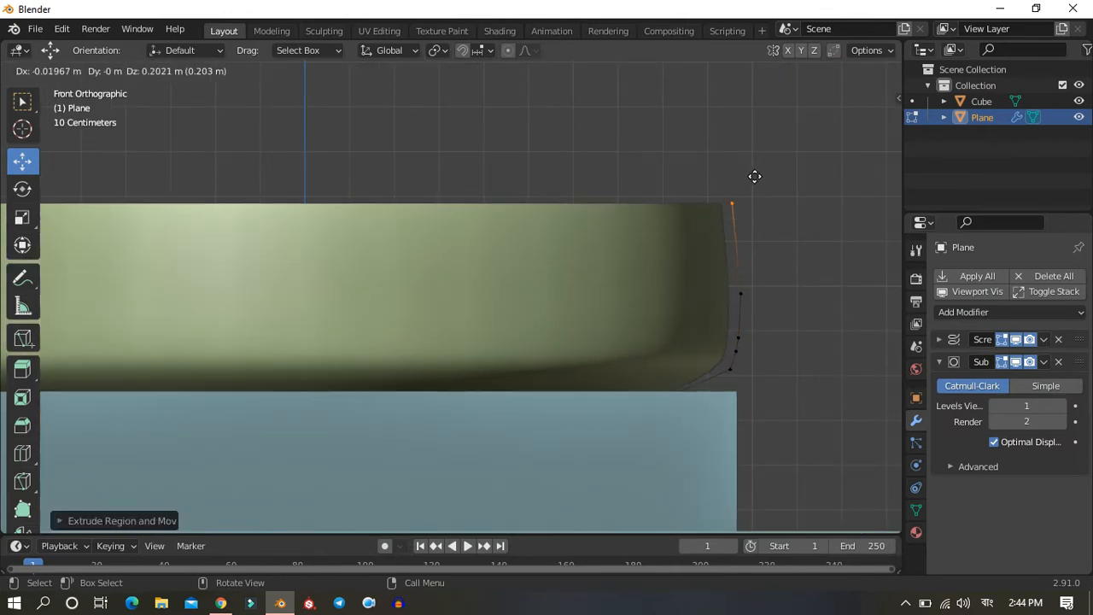
pyautogui.click(760, 176)
pyautogui.scroll(-5, 725, 298)
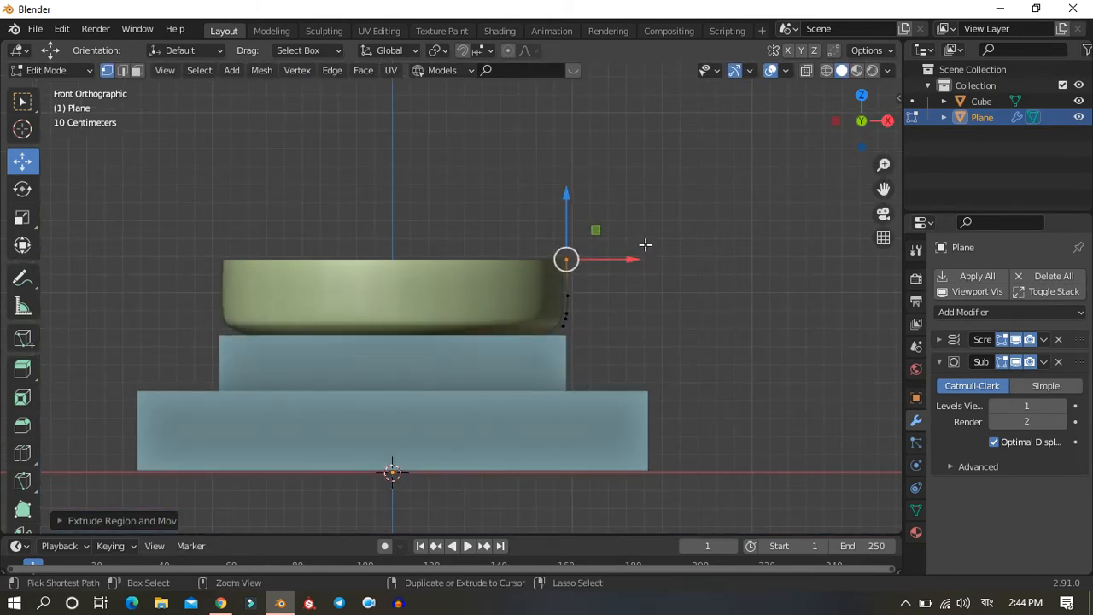
pyautogui.hotkey('ctrl', 'z')
# Step: Extrude the top profile vertex about 0.33 m up and inward, then continue inward to form the lower body's rounded shoulder
pyautogui.press('e')
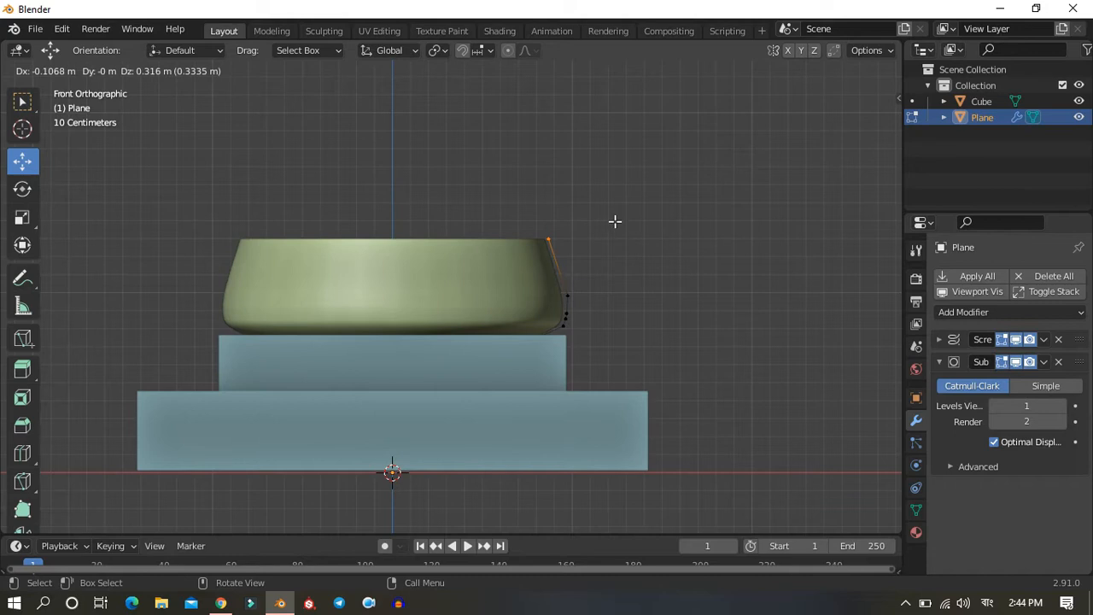
pyautogui.click(615, 221)
pyautogui.press('e')
pyautogui.click(606, 219)
pyautogui.press('e')
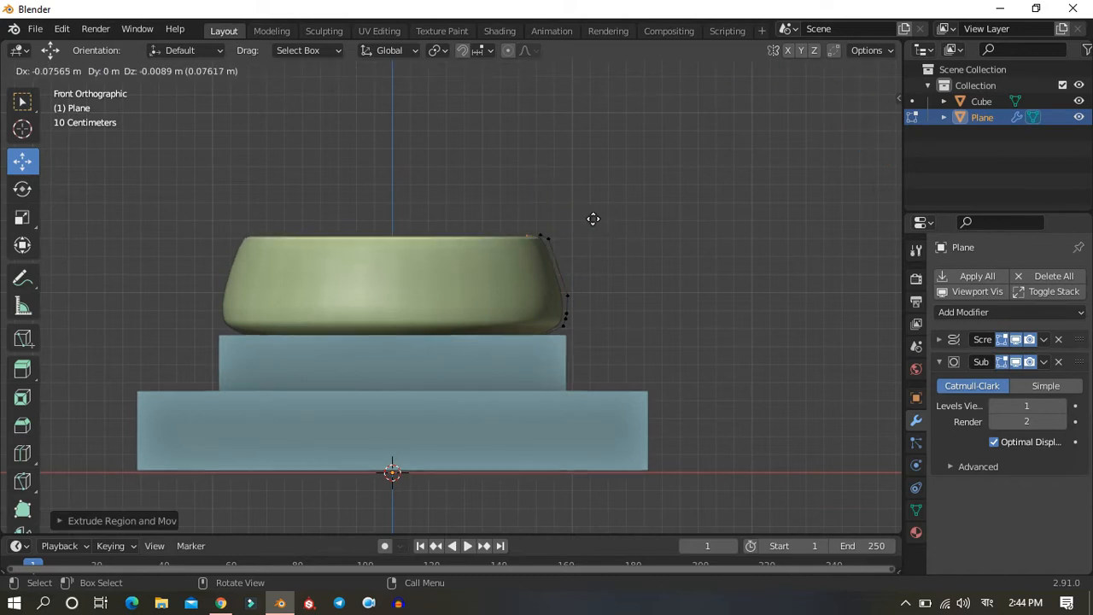
pyautogui.click(543, 213)
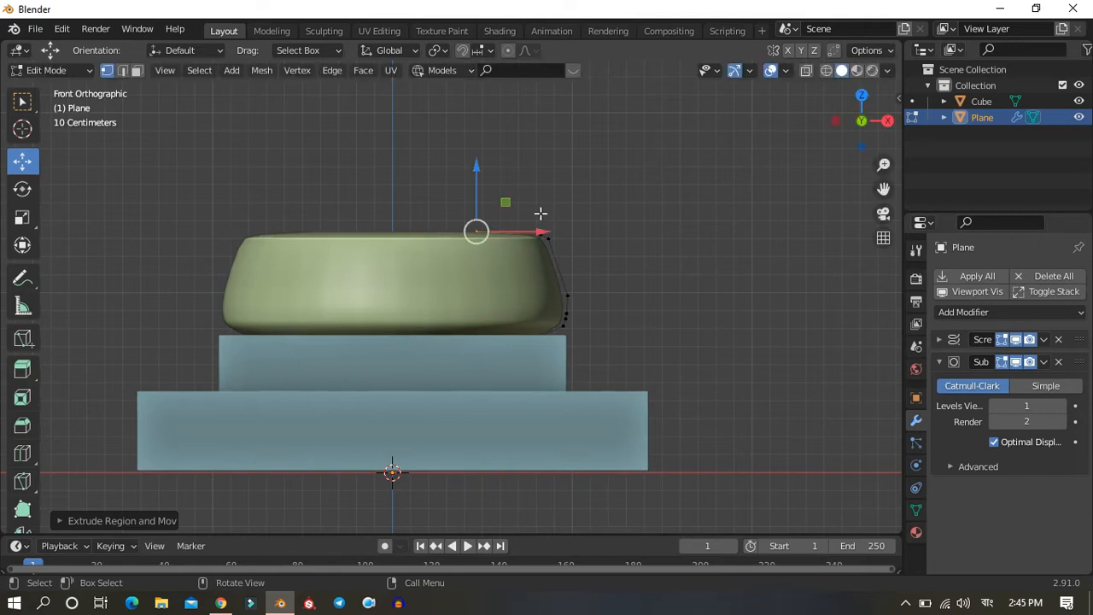
# Step: Extrude a small second tier above the shoulder, rounding its edge inward in short segments
pyautogui.press('e')
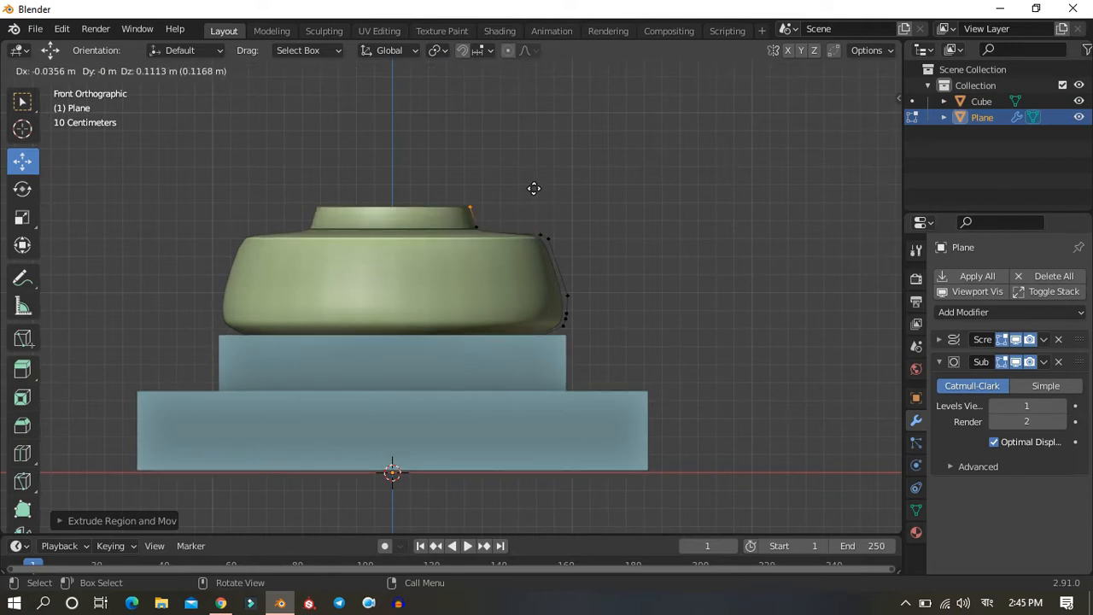
pyautogui.click(536, 188)
pyautogui.press('e')
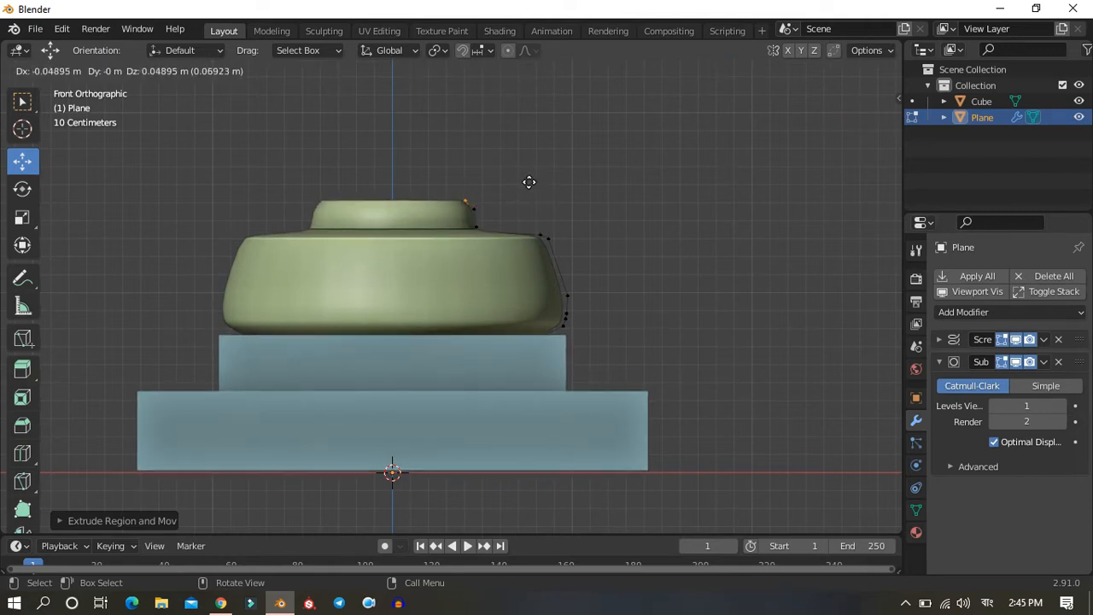
pyautogui.click(527, 185)
pyautogui.press('e')
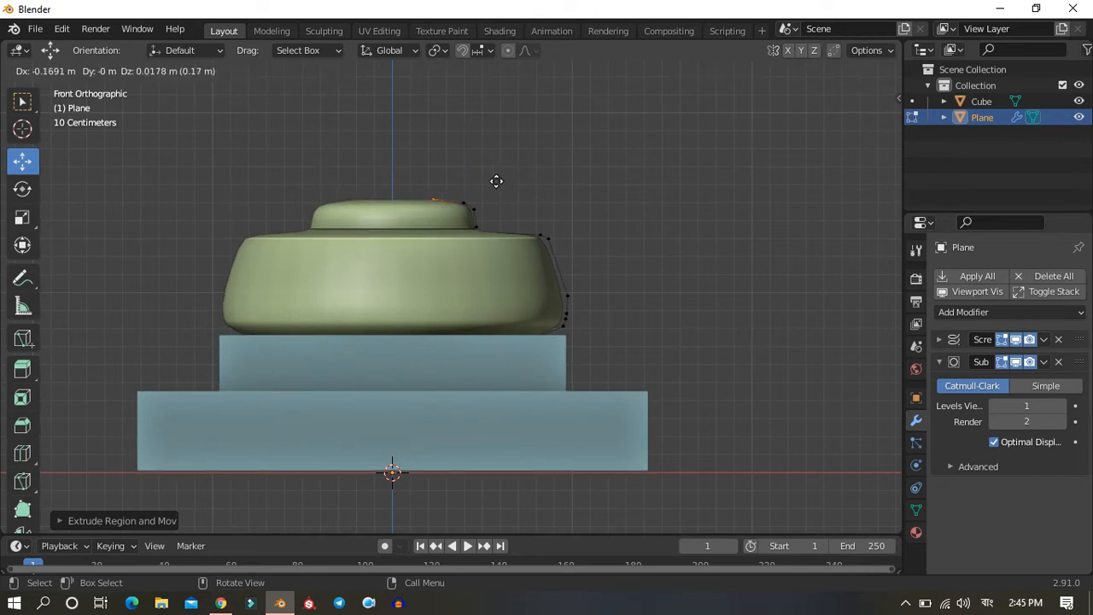
pyautogui.click(497, 182)
# Step: Move the end vertex inward and slightly up, and extrude two short rising segments to start the stem
pyautogui.moveTo(602, 226); pyautogui.dragTo(613, 261, button='middle')
pyautogui.press('KP_1')
pyautogui.keyDown('shift'); pyautogui.moveTo(585, 187); pyautogui.dragTo(644, 275, button='middle'); pyautogui.keyUp('shift')
pyautogui.scroll(5, 599, 284)
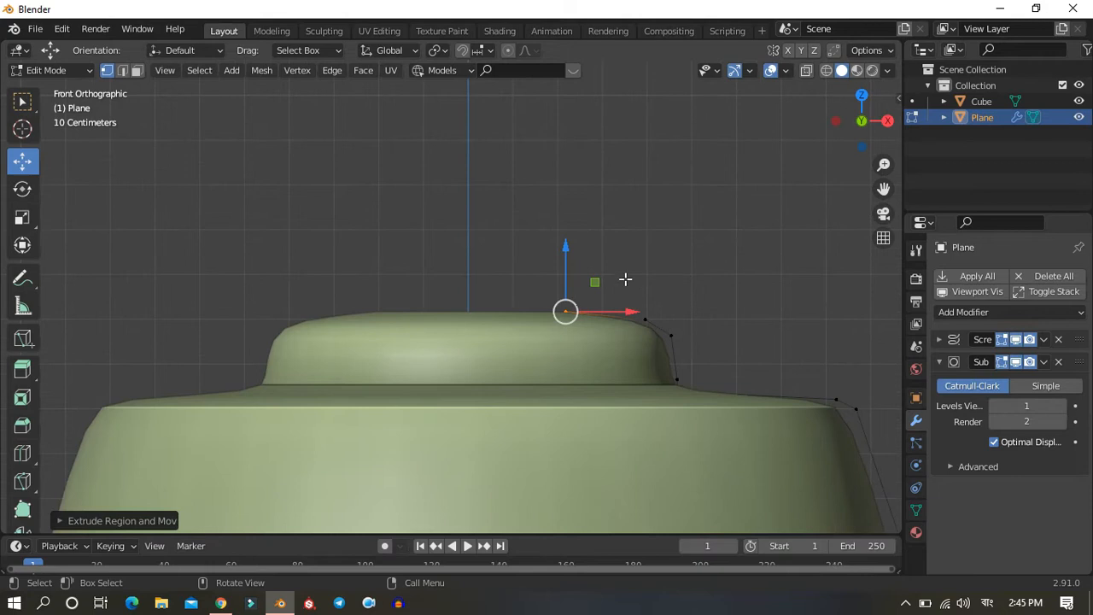
pyautogui.press('g')
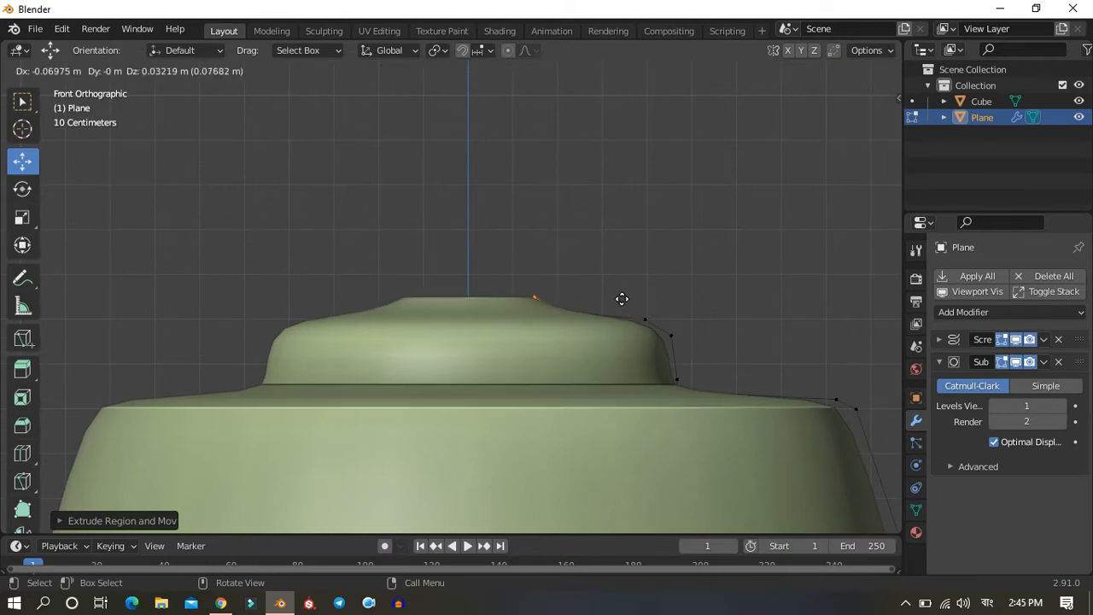
pyautogui.click(621, 301)
pyautogui.press('e')
pyautogui.click(614, 287)
pyautogui.press('e')
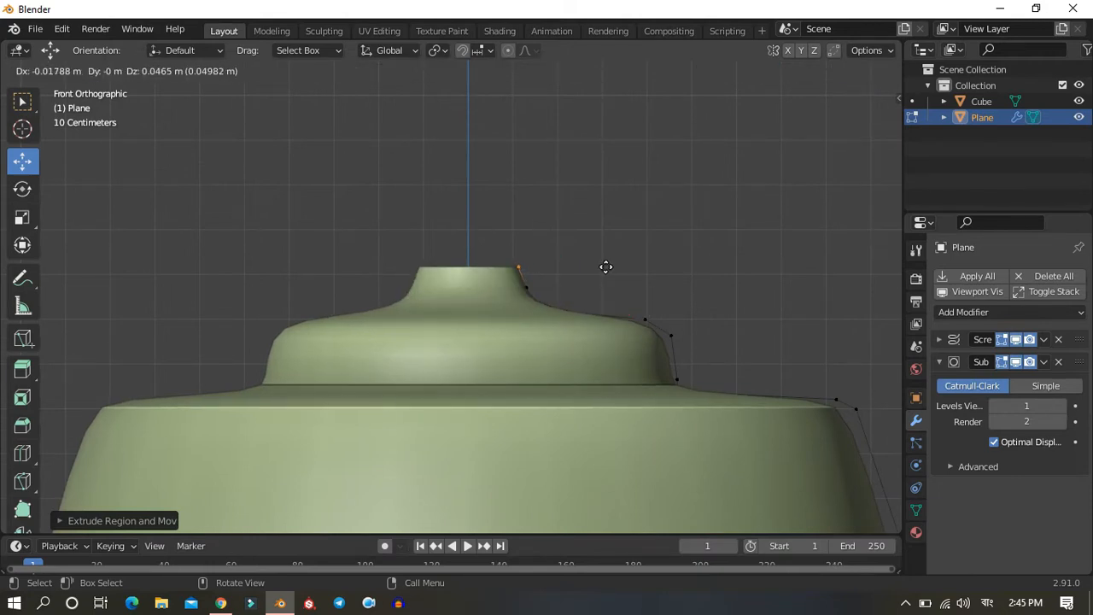
pyautogui.click(596, 263)
# Step: Extrude three more short segments upward from the end vertex to form the narrow neck
pyautogui.press('e')
pyautogui.click(588, 237)
pyautogui.press('e')
pyautogui.click(586, 190)
pyautogui.press('e')
pyautogui.click(593, 155)
# Step: Extrude two long segments upward and outward from the neck to form the flared lower bowl
pyautogui.scroll(-4, 586, 160)
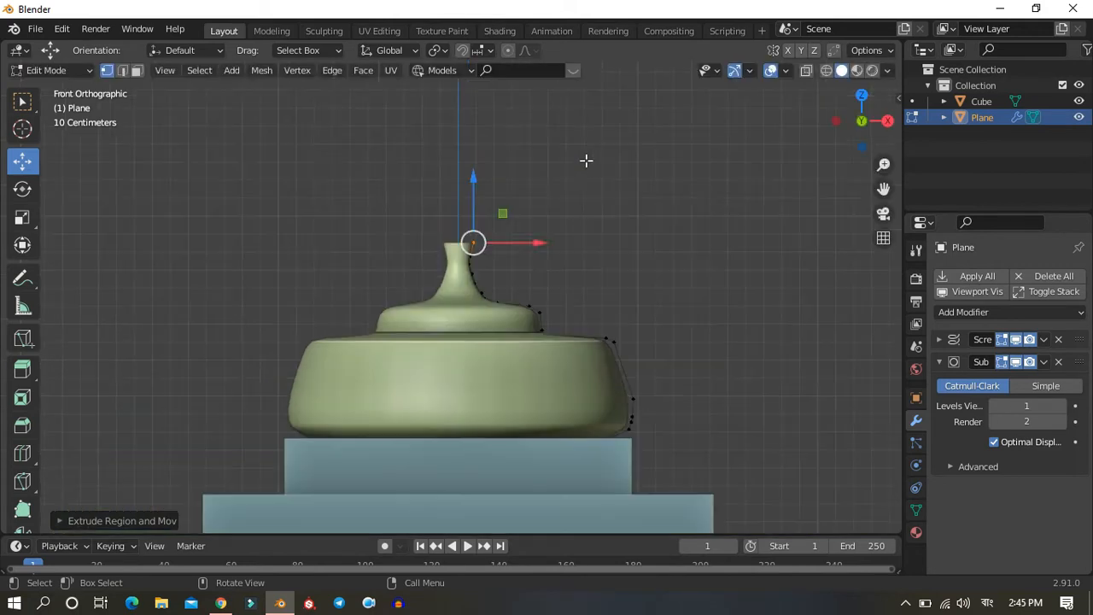
pyautogui.press('e')
pyautogui.click(620, 520)
pyautogui.scroll(-5, 661, 289)
pyautogui.press('e')
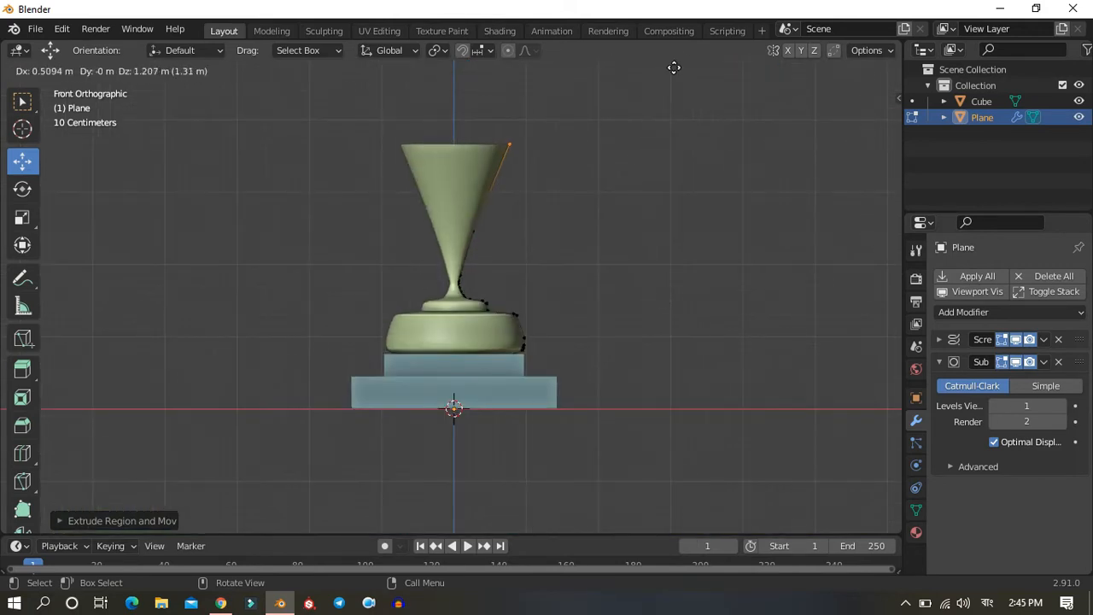
pyautogui.click(691, 506)
# Step: Extrude and adjust another bowl wall segment, then extrude a nearly vertical segment about 2.3 m tall up to the rim
pyautogui.scroll(-5, 783, 442)
pyautogui.press('e')
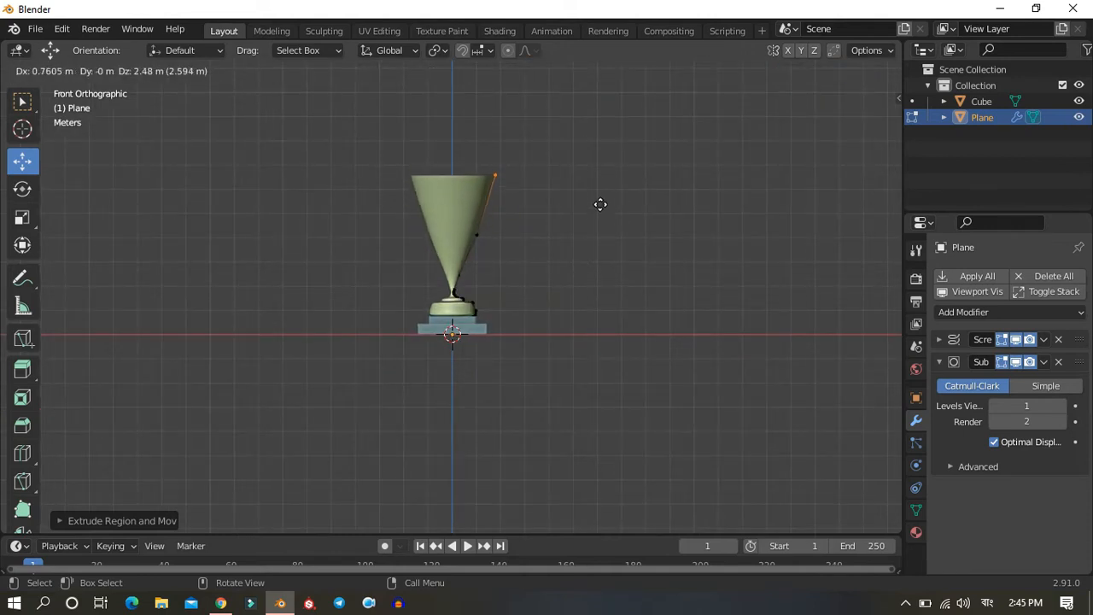
pyautogui.click(601, 225)
pyautogui.scroll(5, 538, 389)
pyautogui.moveTo(613, 350)
pyautogui.mouseDown()
pyautogui.moveTo(603, 356)
pyautogui.moveTo(603, 342)
pyautogui.mouseUp()
pyautogui.press('g')
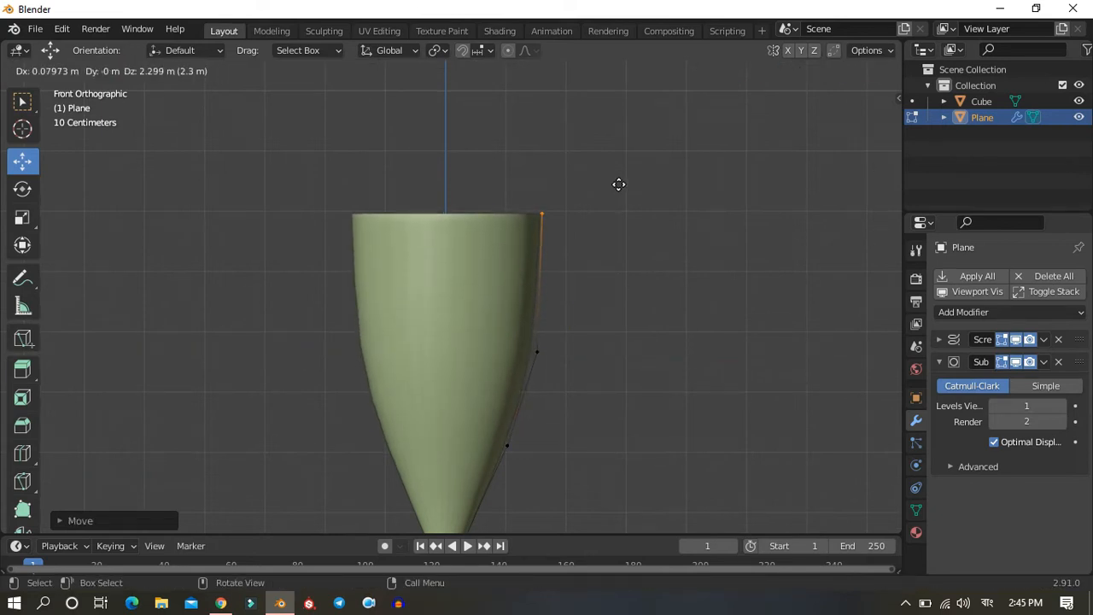
pyautogui.click(619, 183)
# Step: Widen the cup by moving the mid-wall vertices outward along X and the rim vertex outward about 0.64 m
pyautogui.moveTo(504, 354); pyautogui.dragTo(479, 478)
pyautogui.moveTo(623, 308); pyautogui.dragTo(467, 463)
pyautogui.moveTo(589, 404); pyautogui.dragTo(620, 404)
pyautogui.moveTo(526, 164); pyautogui.dragTo(611, 231)
pyautogui.moveTo(617, 215); pyautogui.dragTo(657, 217)
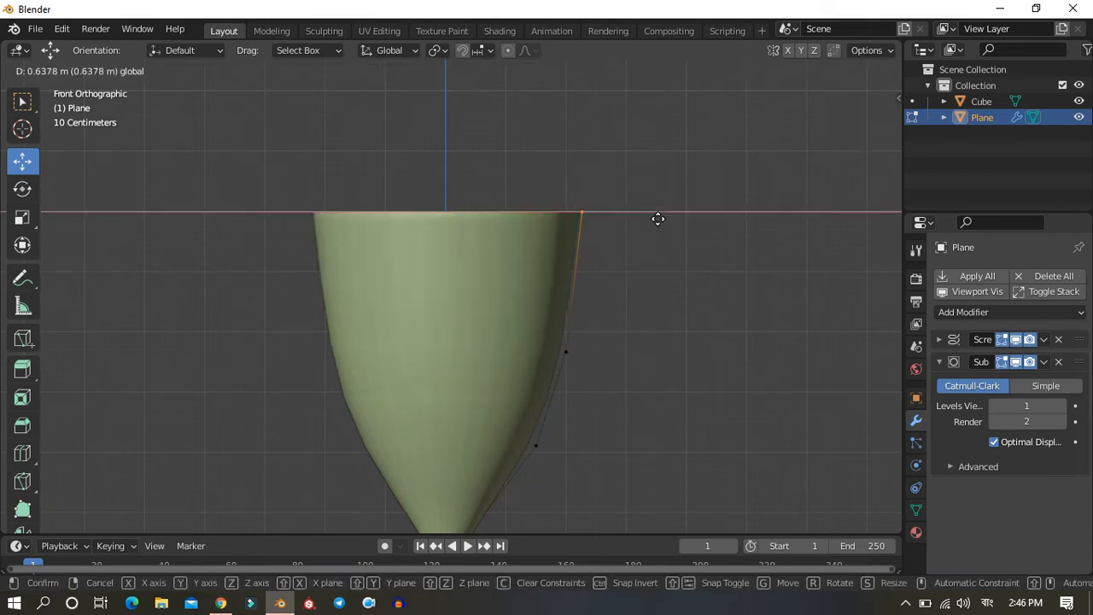
# Step: Narrow the bowl by moving its wall vertices inward, and lower the upper wall vertices
pyautogui.scroll(-4, 596, 300)
pyautogui.moveTo(471, 174); pyautogui.dragTo(584, 430)
pyautogui.moveTo(571, 318); pyautogui.dragTo(551, 312)
pyautogui.moveTo(472, 193); pyautogui.dragTo(502, 223)
pyautogui.moveTo(529, 335); pyautogui.dragTo(472, 312)
pyautogui.moveTo(490, 261); pyautogui.dragTo(490, 282)
pyautogui.moveTo(546, 379)
pyautogui.mouseDown()
pyautogui.moveTo(474, 373)
pyautogui.moveTo(459, 360)
pyautogui.moveTo(528, 370)
pyautogui.mouseUp()
pyautogui.moveTo(471, 307); pyautogui.dragTo(469, 330)
# Step: Lower the mid-wall vertices and shift them inward, then pull the rim vertex inward and down
pyautogui.moveTo(612, 331); pyautogui.dragTo(479, 354)
pyautogui.moveTo(491, 289); pyautogui.dragTo(491, 308)
pyautogui.moveTo(553, 361); pyautogui.dragTo(540, 359)
pyautogui.click(500, 279)
pyautogui.moveTo(556, 280); pyautogui.dragTo(549, 280)
pyautogui.moveTo(496, 225); pyautogui.dragTo(498, 262)
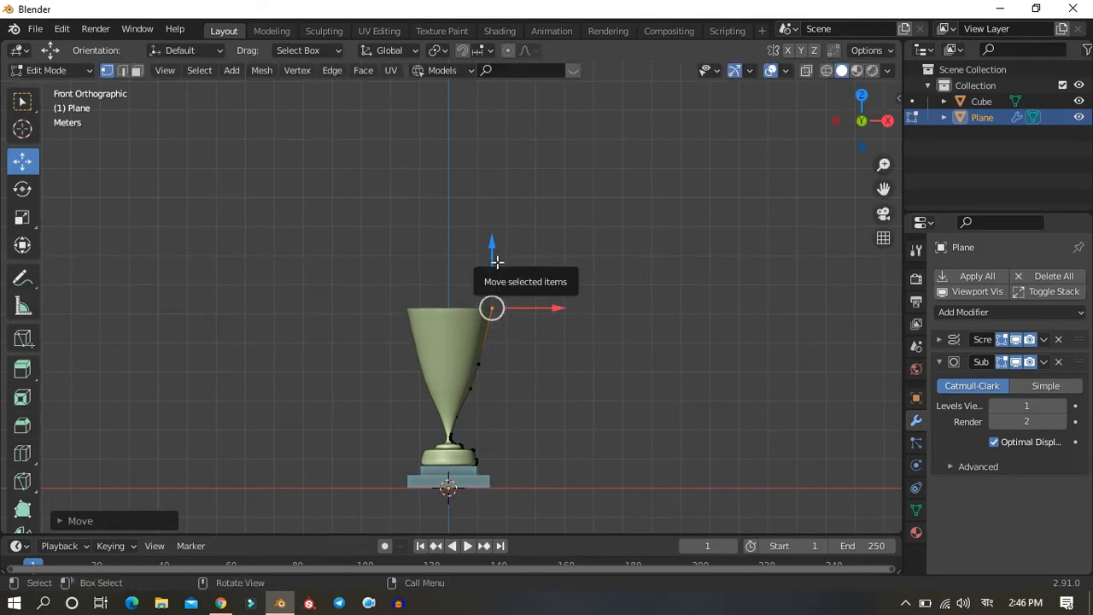
# Step: Raise the vertex at the top of the neck and shift the transition into the bowl outward
pyautogui.scroll(5, 497, 261)
pyautogui.scroll(-7, 559, 285)
pyautogui.moveTo(559, 285); pyautogui.dragTo(464, 288, button='middle')
pyautogui.scroll(5, 470, 293)
pyautogui.scroll(-4, 487, 384)
pyautogui.press('KP_1')
pyautogui.keyDown('shift'); pyautogui.moveTo(382, 359); pyautogui.dragTo(398, 283, button='middle'); pyautogui.keyUp('shift')
pyautogui.scroll(9, 585, 409)
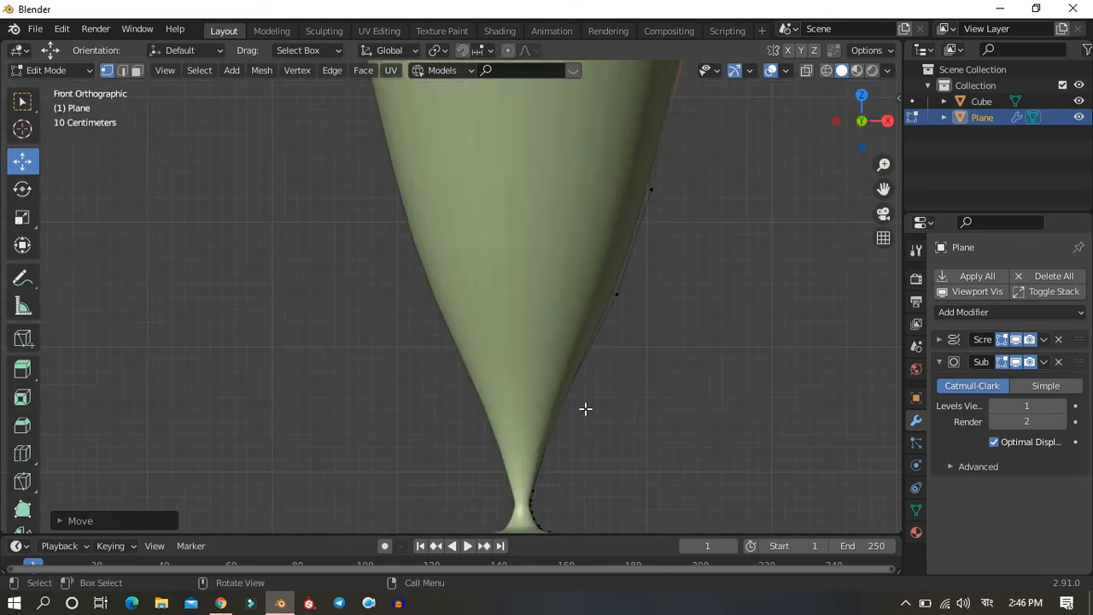
pyautogui.moveTo(515, 493); pyautogui.dragTo(515, 493)
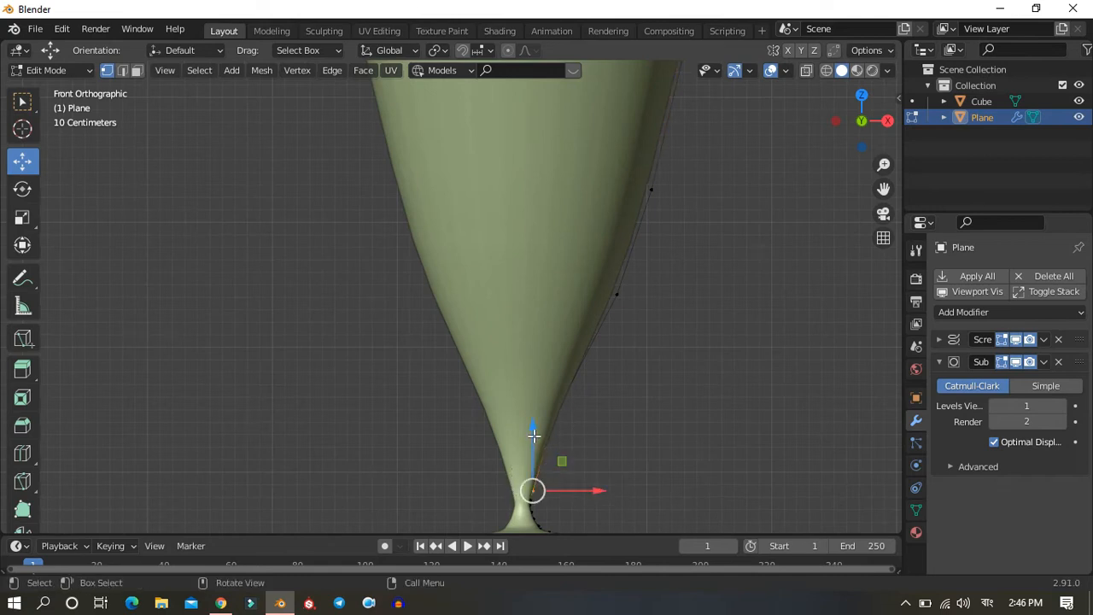
pyautogui.moveTo(532, 435); pyautogui.dragTo(543, 381)
pyautogui.moveTo(550, 339); pyautogui.dragTo(549, 340)
pyautogui.moveTo(595, 394); pyautogui.dragTo(616, 398)
# Step: Raise the neck vertices to lengthen the stem, and move the uppermost stem vertices outward
pyautogui.scroll(-2, 581, 410)
pyautogui.scroll(5, 567, 429)
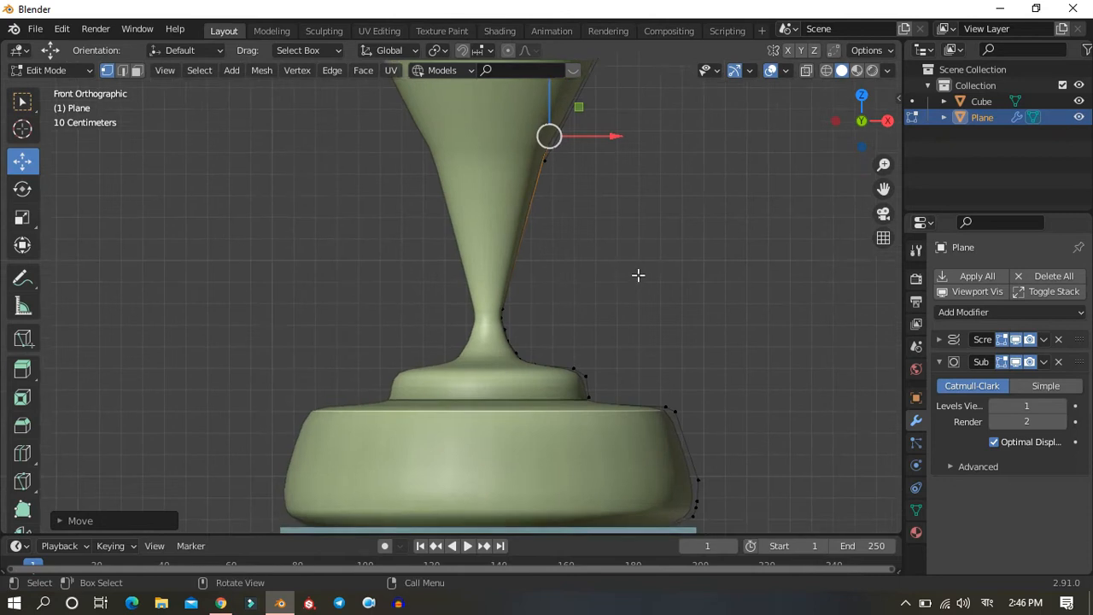
pyautogui.moveTo(557, 267); pyautogui.dragTo(581, 178)
pyautogui.moveTo(625, 302); pyautogui.dragTo(555, 401)
pyautogui.moveTo(566, 311); pyautogui.dragTo(590, 247)
pyautogui.scroll(-2, 603, 256)
pyautogui.moveTo(623, 213); pyautogui.dragTo(498, 253)
pyautogui.moveTo(590, 256); pyautogui.dragTo(620, 260)
pyautogui.keyDown('shift'); pyautogui.moveTo(487, 270); pyautogui.dragTo(488, 270); pyautogui.keyUp('shift')
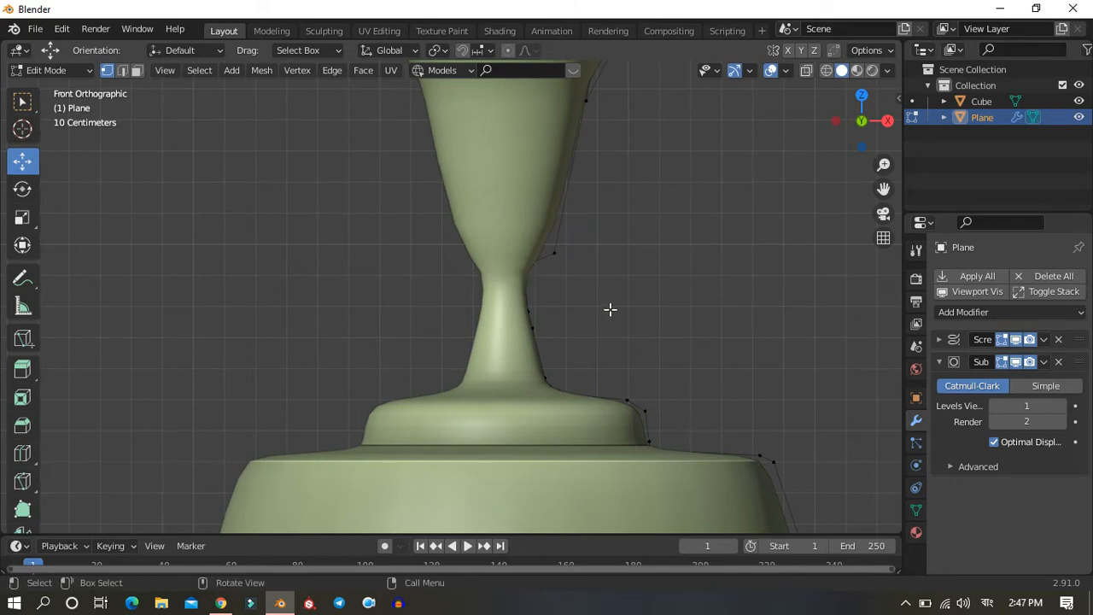
# Step: Bring the upper stem vertices inward and adjust the lower stem vertices to even out the stem's taper
pyautogui.moveTo(617, 272); pyautogui.dragTo(651, 250)
pyautogui.moveTo(663, 217); pyautogui.dragTo(581, 259)
pyautogui.moveTo(658, 254); pyautogui.dragTo(627, 238)
pyautogui.moveTo(584, 289); pyautogui.dragTo(525, 336)
pyautogui.moveTo(612, 319); pyautogui.dragTo(528, 342)
pyautogui.scroll(5, 598, 290)
pyautogui.moveTo(728, 333); pyautogui.dragTo(757, 331)
pyautogui.scroll(-5, 729, 339)
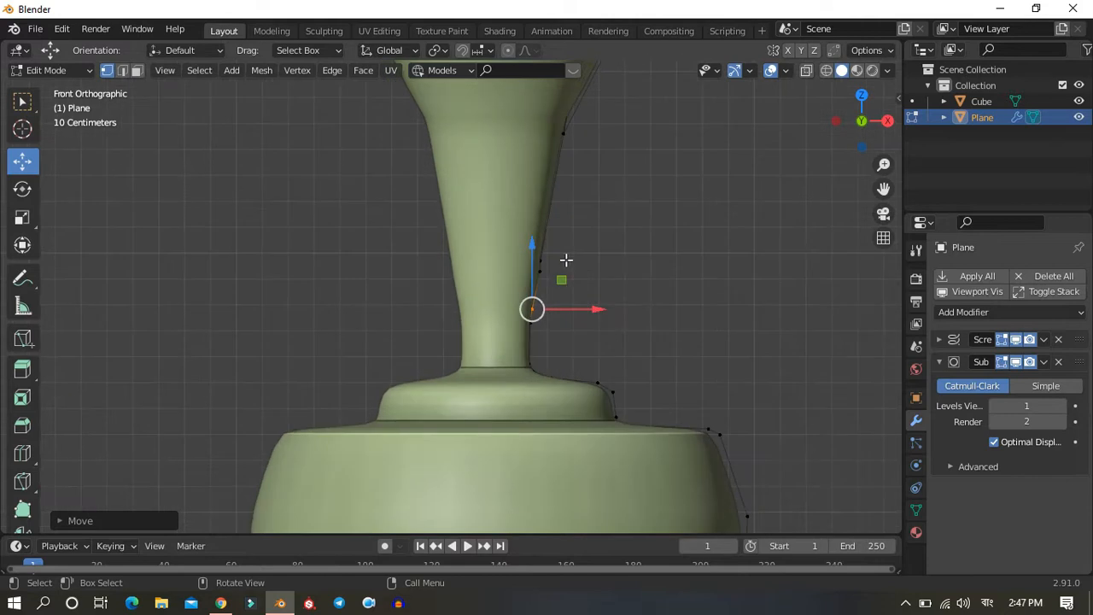
# Step: Move the upper and lower vertex pairs of the stem slightly inward to slim it
pyautogui.moveTo(642, 234); pyautogui.dragTo(531, 280)
pyautogui.moveTo(610, 266); pyautogui.dragTo(598, 267)
pyautogui.moveTo(625, 293); pyautogui.dragTo(525, 333)
pyautogui.moveTo(596, 317); pyautogui.dragTo(586, 317)
# Step: Fine-tune the individual upper stem vertices, shifting them slightly downward and inward for a smoother curve
pyautogui.moveTo(613, 243); pyautogui.dragTo(523, 289)
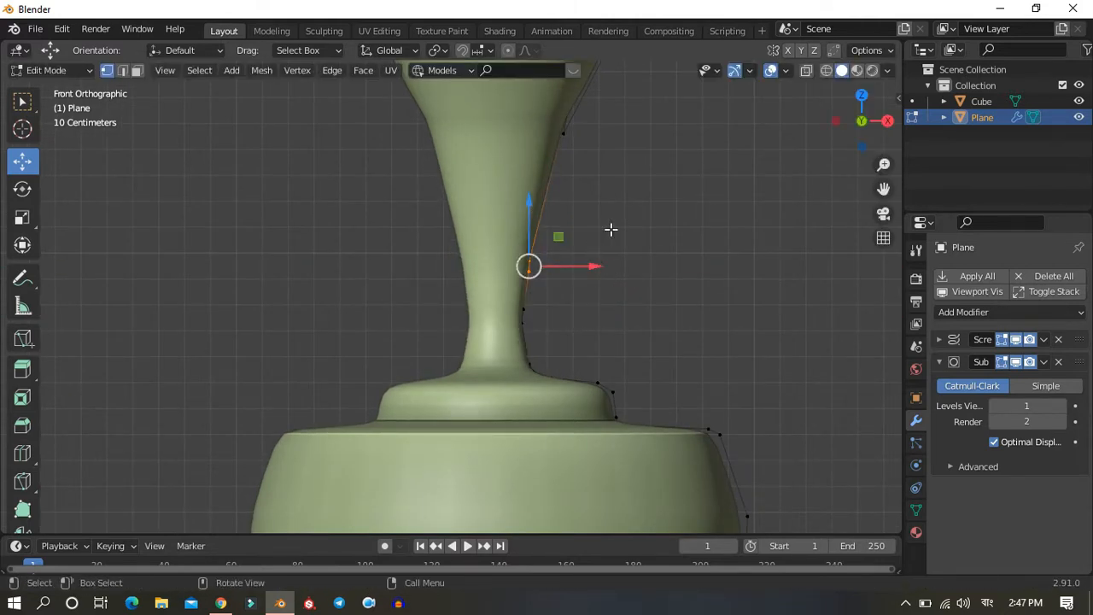
pyautogui.scroll(3, 611, 229)
pyautogui.click(692, 227)
pyautogui.moveTo(613, 184); pyautogui.dragTo(606, 202)
pyautogui.moveTo(746, 199); pyautogui.dragTo(561, 234)
pyautogui.moveTo(615, 158)
pyautogui.mouseDown()
pyautogui.moveTo(623, 123)
pyautogui.moveTo(621, 171)
pyautogui.mouseUp()
pyautogui.moveTo(705, 221); pyautogui.dragTo(583, 287)
pyautogui.moveTo(664, 261); pyautogui.dragTo(659, 263)
# Step: Raise the vertices of the middle stem to stretch its narrow section upward
pyautogui.scroll(-4, 660, 263)
pyautogui.scroll(-4, 660, 263)
pyautogui.keyDown('shift'); pyautogui.moveTo(535, 228); pyautogui.dragTo(569, 244, button='middle'); pyautogui.keyUp('shift')
pyautogui.scroll(5, 521, 353)
pyautogui.moveTo(571, 390); pyautogui.dragTo(447, 460)
pyautogui.moveTo(542, 418)
pyautogui.mouseDown()
pyautogui.moveTo(554, 410)
pyautogui.moveTo(545, 408)
pyautogui.mouseUp()
pyautogui.moveTo(584, 462); pyautogui.dragTo(443, 480)
pyautogui.moveTo(483, 420); pyautogui.dragTo(482, 377)
pyautogui.scroll(-2, 514, 468)
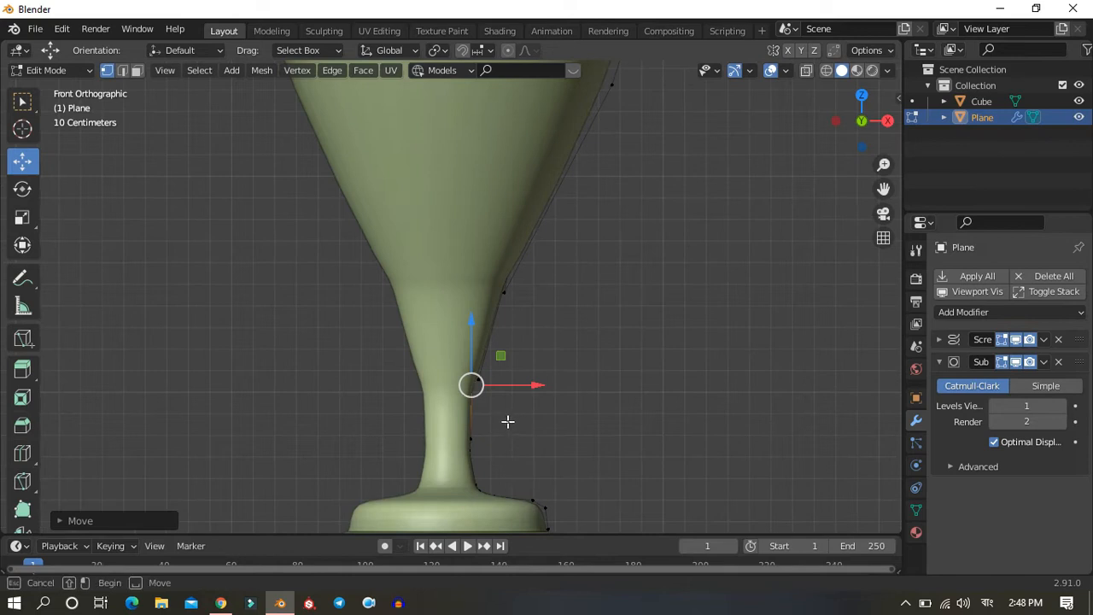
# Step: Raise the vertex above the stem's narrow section and move it slightly outward, then nudge the stem vertices below it inward
pyautogui.moveTo(512, 423); pyautogui.dragTo(460, 448)
pyautogui.scroll(4, 539, 362)
pyautogui.keyDown('shift'); pyautogui.moveTo(568, 416); pyautogui.dragTo(571, 292, button='middle'); pyautogui.keyUp('shift')
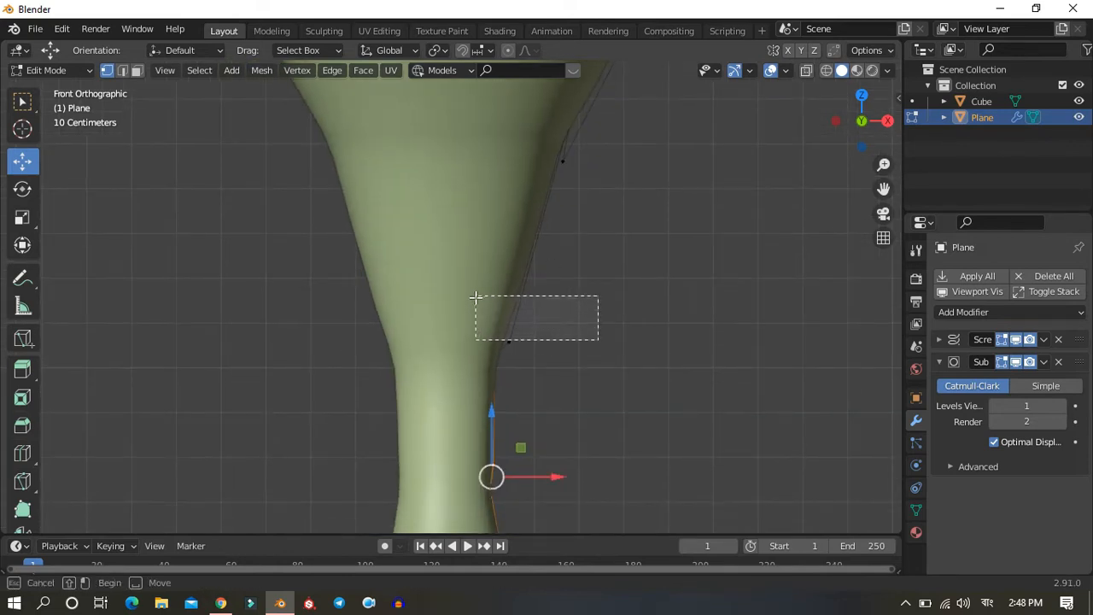
pyautogui.moveTo(512, 279); pyautogui.dragTo(551, 190)
pyautogui.moveTo(570, 255); pyautogui.dragTo(584, 254)
pyautogui.moveTo(537, 410); pyautogui.dragTo(474, 453)
pyautogui.moveTo(539, 438); pyautogui.dragTo(536, 435)
# Step: Raise the clustered vertices at the bottom of the bowl to spread them up the cup wall
pyautogui.scroll(-3, 574, 188)
pyautogui.moveTo(603, 205); pyautogui.dragTo(481, 251)
pyautogui.moveTo(505, 171); pyautogui.dragTo(510, 146)
pyautogui.scroll(5, 597, 171)
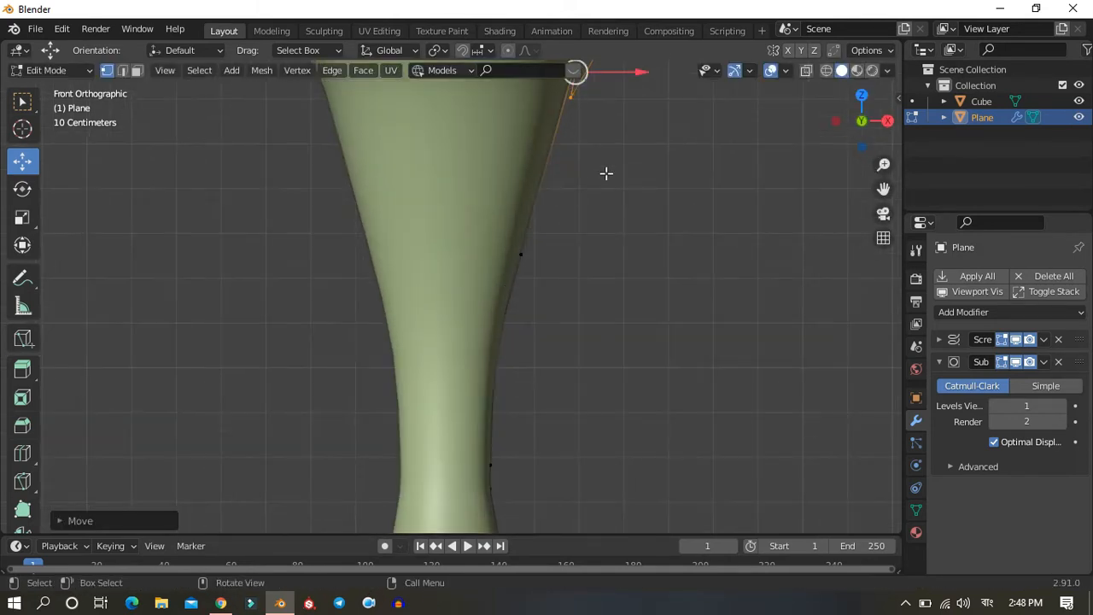
pyautogui.keyDown('shift'); pyautogui.moveTo(605, 174); pyautogui.dragTo(525, 336, button='middle'); pyautogui.keyUp('shift')
pyautogui.scroll(1, 528, 334)
pyautogui.moveTo(603, 249)
pyautogui.mouseDown()
pyautogui.moveTo(487, 279)
pyautogui.moveTo(645, 210)
pyautogui.mouseUp()
pyautogui.moveTo(584, 184); pyautogui.dragTo(584, 68)
# Step: Reposition the lower bowl vertices, raising the lower curve and moving it outward to round the bowl
pyautogui.scroll(-3, 567, 239)
pyautogui.moveTo(584, 217); pyautogui.dragTo(455, 258)
pyautogui.moveTo(485, 186); pyautogui.dragTo(471, 225)
pyautogui.scroll(-4, 488, 264)
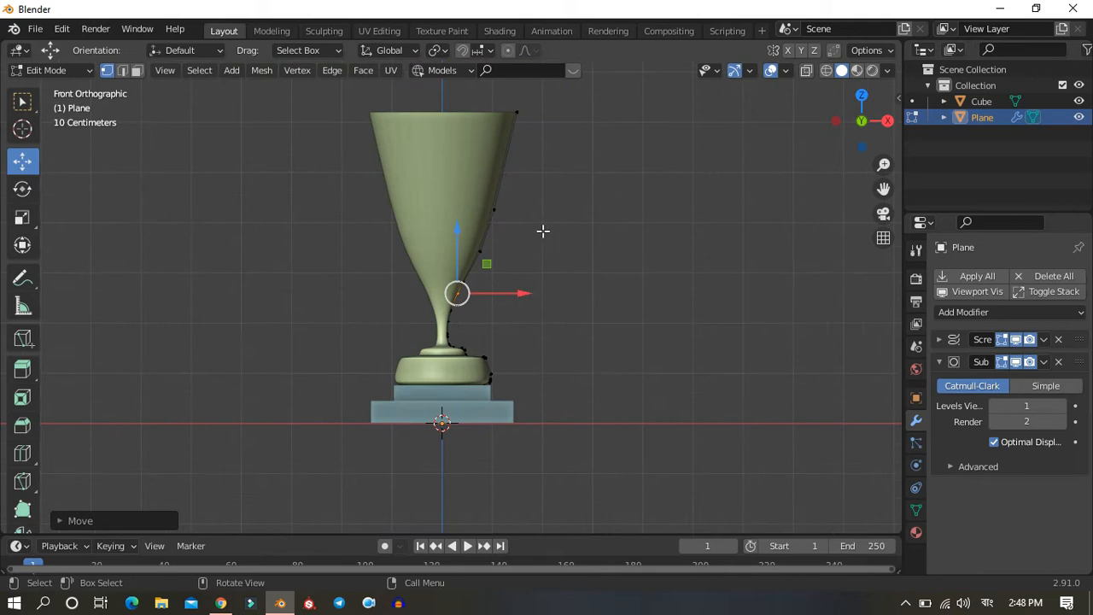
pyautogui.scroll(4, 542, 232)
pyautogui.moveTo(539, 375); pyautogui.dragTo(377, 418)
pyautogui.moveTo(388, 335); pyautogui.dragTo(417, 290)
pyautogui.moveTo(465, 364); pyautogui.dragTo(498, 362)
# Step: Raise the mid-bowl vertex and move it outward, and nudge the wall vertex above it slightly outward
pyautogui.moveTo(559, 276); pyautogui.dragTo(430, 332)
pyautogui.moveTo(448, 248); pyautogui.dragTo(449, 228)
pyautogui.moveTo(508, 296); pyautogui.dragTo(527, 294)
pyautogui.scroll(-3, 527, 293)
pyautogui.moveTo(594, 198); pyautogui.dragTo(449, 245)
pyautogui.moveTo(537, 234); pyautogui.dragTo(546, 235)
# Step: Move the cup's rim vertex inward and lower it to shorten the upper wall
pyautogui.scroll(-3, 554, 226)
pyautogui.moveTo(457, 132); pyautogui.dragTo(552, 185)
pyautogui.moveTo(544, 166); pyautogui.dragTo(536, 169)
pyautogui.moveTo(528, 255); pyautogui.dragTo(473, 225, button='middle')
pyautogui.press('KP_1')
pyautogui.moveTo(477, 103); pyautogui.dragTo(474, 152)
pyautogui.scroll(4, 531, 265)
pyautogui.moveTo(570, 122); pyautogui.dragTo(545, 121)
pyautogui.moveTo(551, 185); pyautogui.dragTo(525, 275)
# Step: Move the four upper bowl vertices, from mid-bowl to rim, slightly inward along X to slim the cup
pyautogui.moveTo(568, 235); pyautogui.dragTo(648, 235, button='middle')
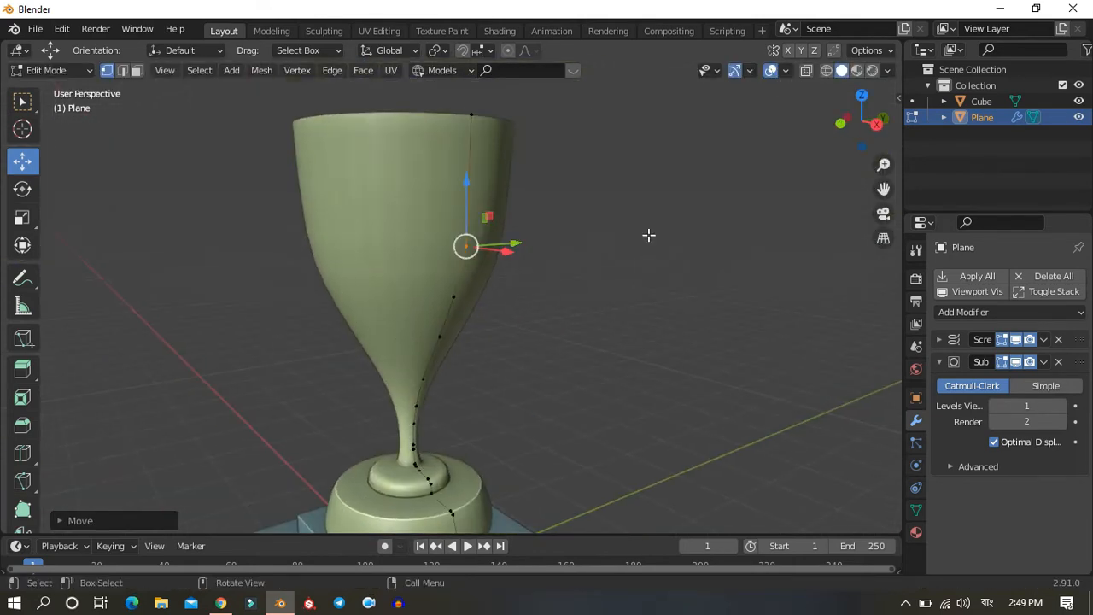
pyautogui.press('KP_1')
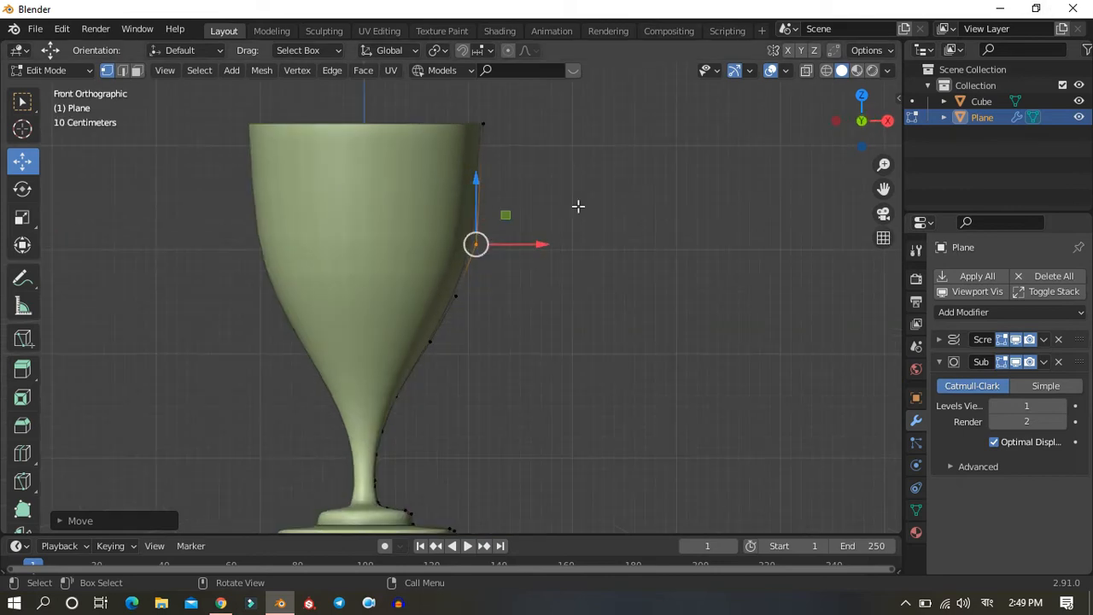
pyautogui.moveTo(606, 76); pyautogui.dragTo(413, 381)
pyautogui.press('g')
pyautogui.press('x')
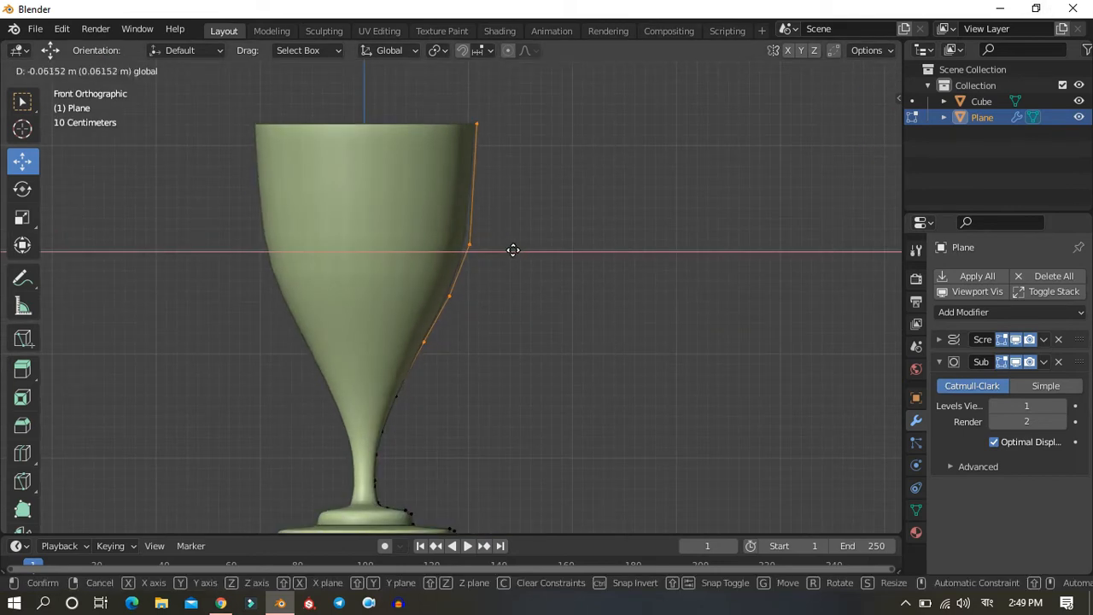
pyautogui.moveTo(504, 248); pyautogui.dragTo(500, 249)
pyautogui.moveTo(571, 281); pyautogui.dragTo(549, 283, button='middle')
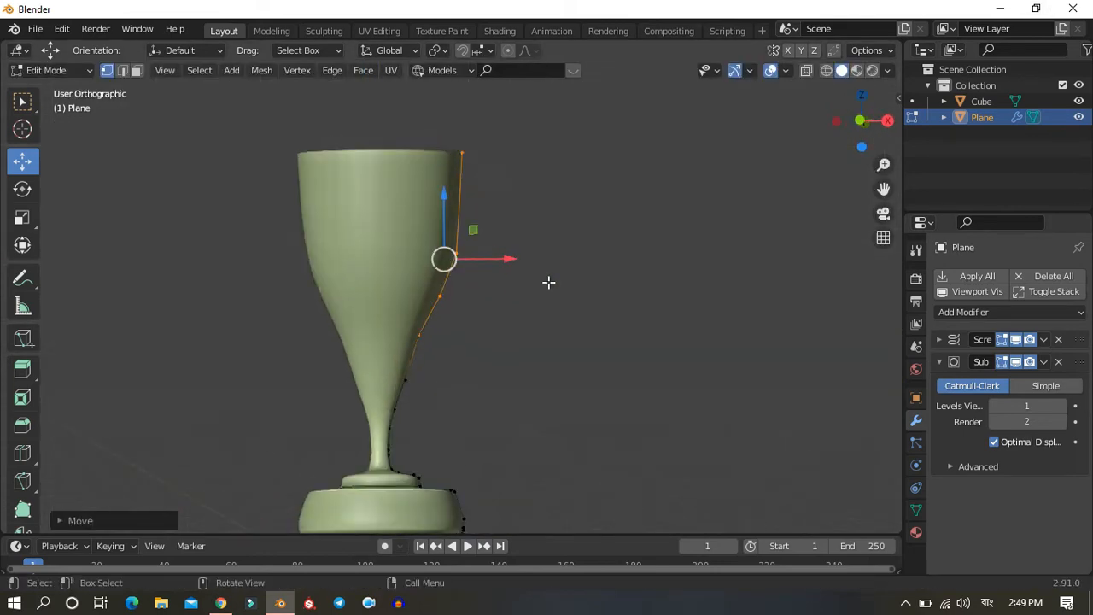
# Step: Move the lower-bowl vertex outward along X by about 0.08 m to fill out the cup's curve
pyautogui.press('KP_1')
pyautogui.scroll(4, 401, 326)
pyautogui.click(372, 389)
pyautogui.press('g')
pyautogui.press('x')
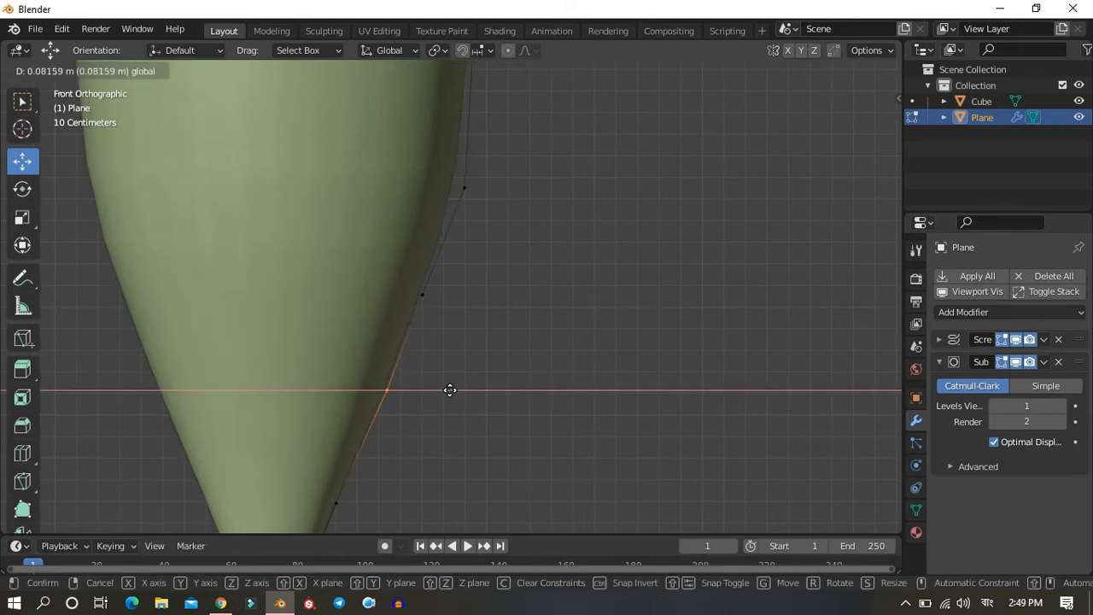
pyautogui.click(449, 391)
pyautogui.moveTo(517, 288); pyautogui.dragTo(586, 357, button='middle')
pyautogui.press('KP_1')
pyautogui.scroll(-4, 480, 222)
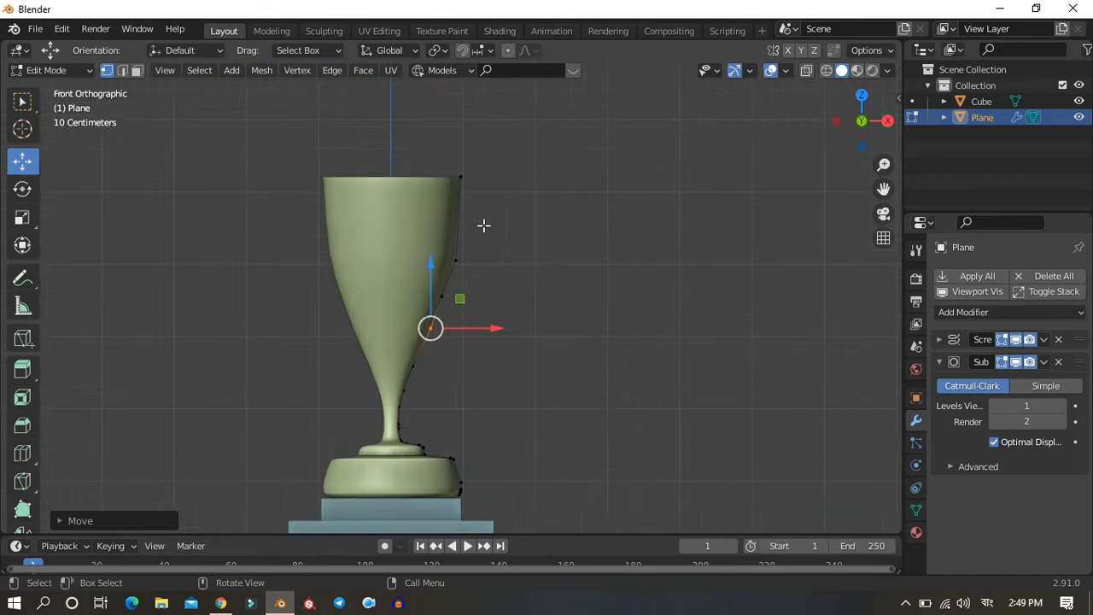
# Step: Extrude the cup's rim vertex a short distance inward and raise the new vertex slightly to begin a lip
pyautogui.scroll(6, 442, 308)
pyautogui.moveTo(442, 308); pyautogui.dragTo(569, 350, button='middle')
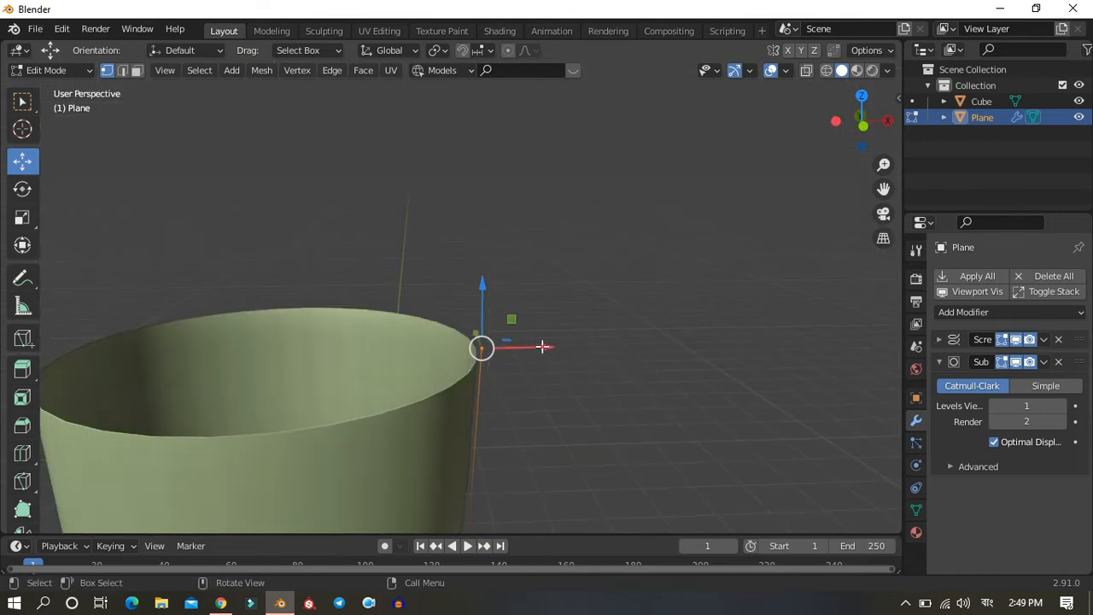
pyautogui.press('e')
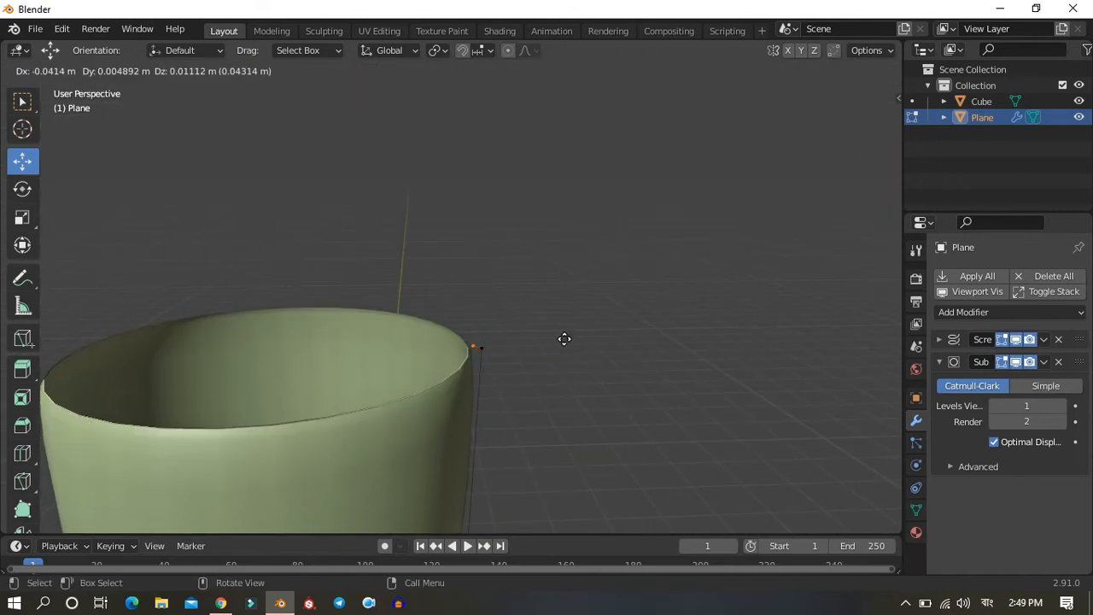
pyautogui.click(564, 337)
pyautogui.moveTo(590, 348); pyautogui.dragTo(569, 318, button='middle')
pyautogui.moveTo(480, 274); pyautogui.dragTo(478, 269)
pyautogui.moveTo(556, 302); pyautogui.dragTo(556, 340, button='middle')
pyautogui.press('KP_1')
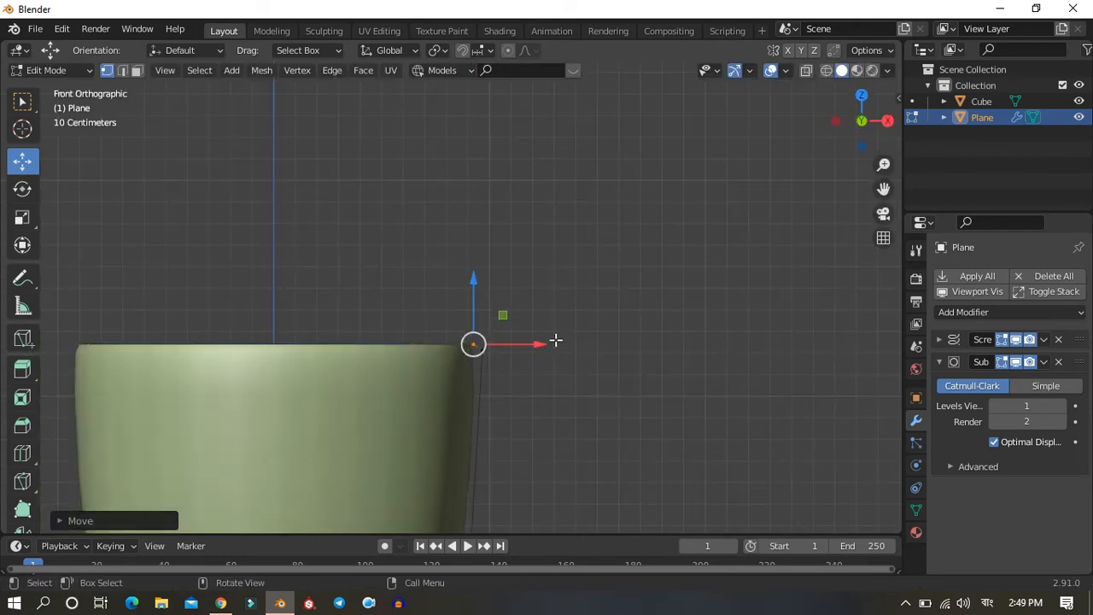
# Step: Extrude a second lip vertex inward from the rim, raise it slightly and adjust it along X
pyautogui.press('e')
pyautogui.click(596, 340)
pyautogui.moveTo(544, 344); pyautogui.dragTo(521, 345)
pyautogui.moveTo(521, 344); pyautogui.dragTo(576, 377, button='middle')
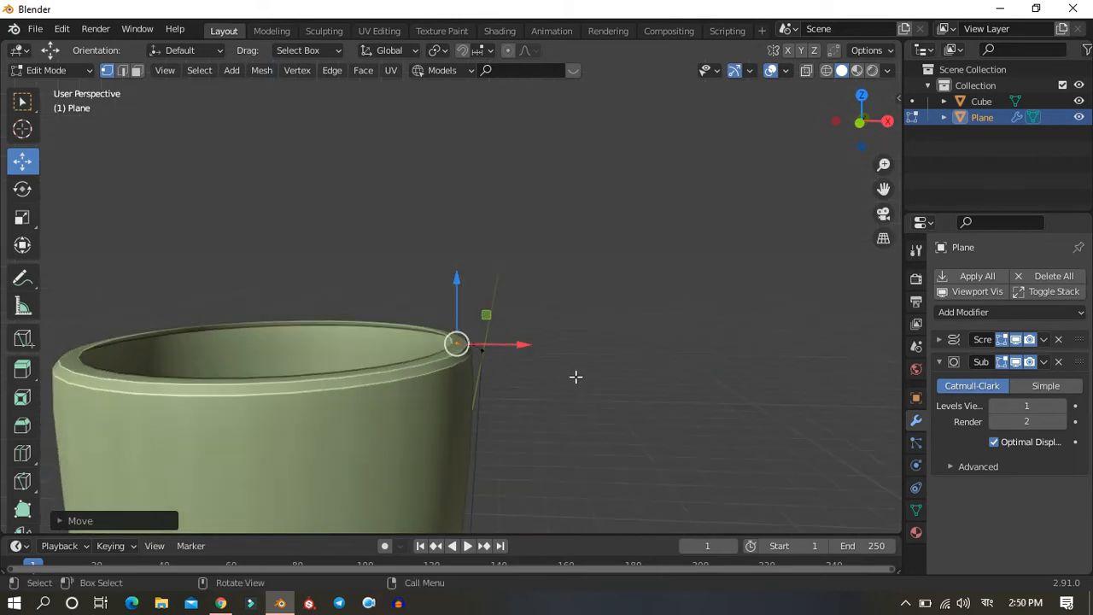
pyautogui.moveTo(457, 279); pyautogui.dragTo(456, 272)
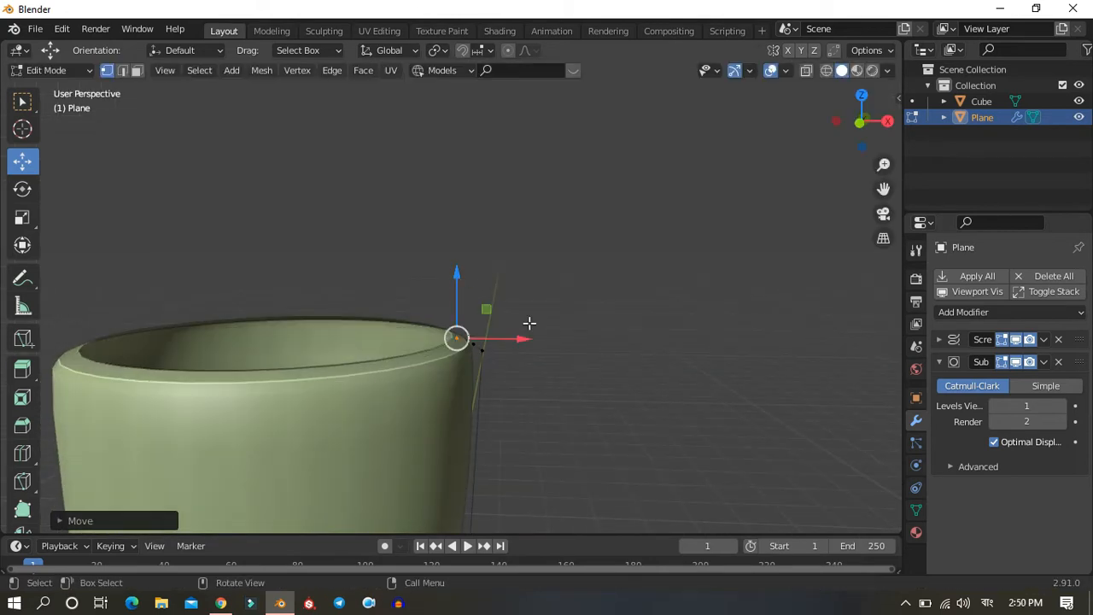
pyautogui.moveTo(533, 337); pyautogui.dragTo(538, 314)
# Step: Extrude a third lip vertex slightly inward and set the Subdivision viewport and render levels to 3
pyautogui.press('g')
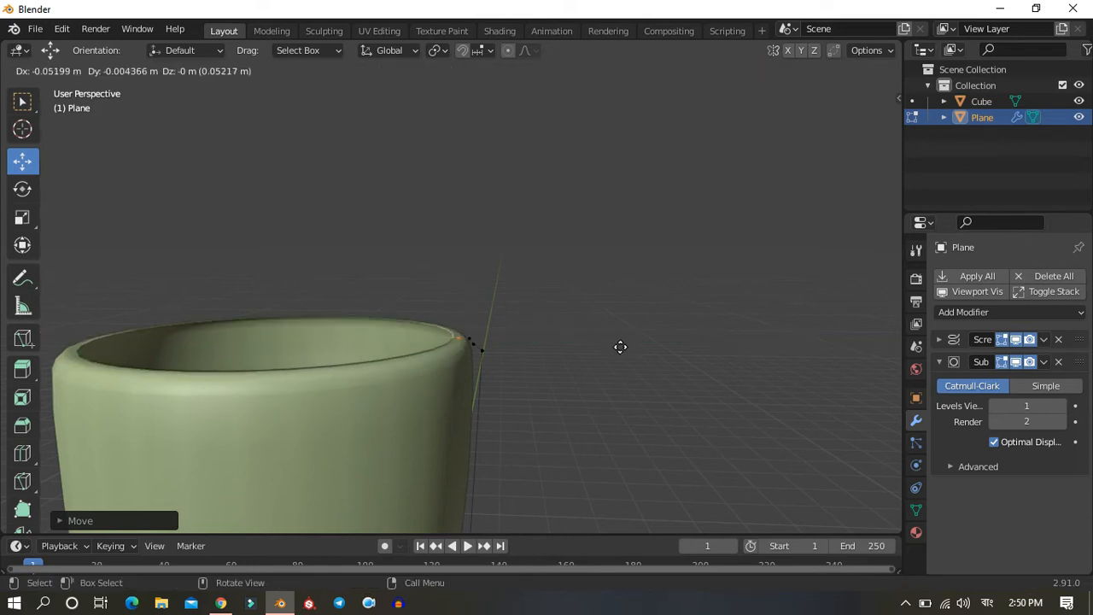
pyautogui.click(625, 348)
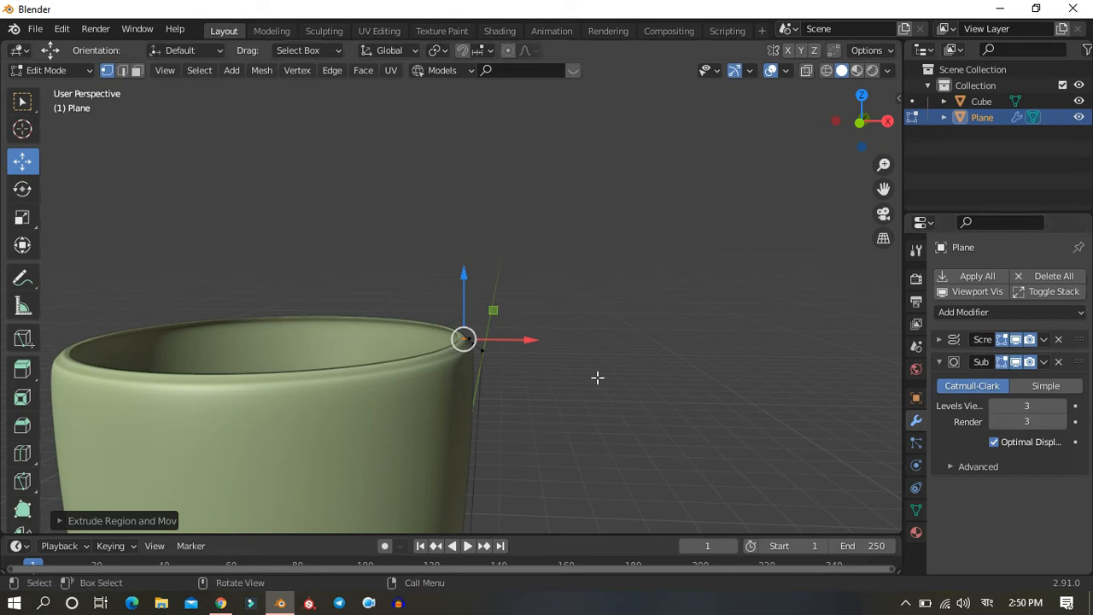
pyautogui.moveTo(598, 376); pyautogui.dragTo(532, 349, button='middle')
pyautogui.scroll(-3, 532, 349)
pyautogui.scroll(1, 521, 356)
pyautogui.scroll(2, 507, 350)
# Step: Nudge the innermost lip vertex into place at the top of the cup's rim
pyautogui.moveTo(488, 306); pyautogui.dragTo(546, 393, button='middle')
pyautogui.scroll(8, 597, 326)
pyautogui.moveTo(539, 357)
pyautogui.mouseDown()
pyautogui.moveTo(500, 371)
pyautogui.moveTo(540, 359)
pyautogui.mouseUp()
pyautogui.moveTo(541, 358); pyautogui.dragTo(549, 286, button='middle')
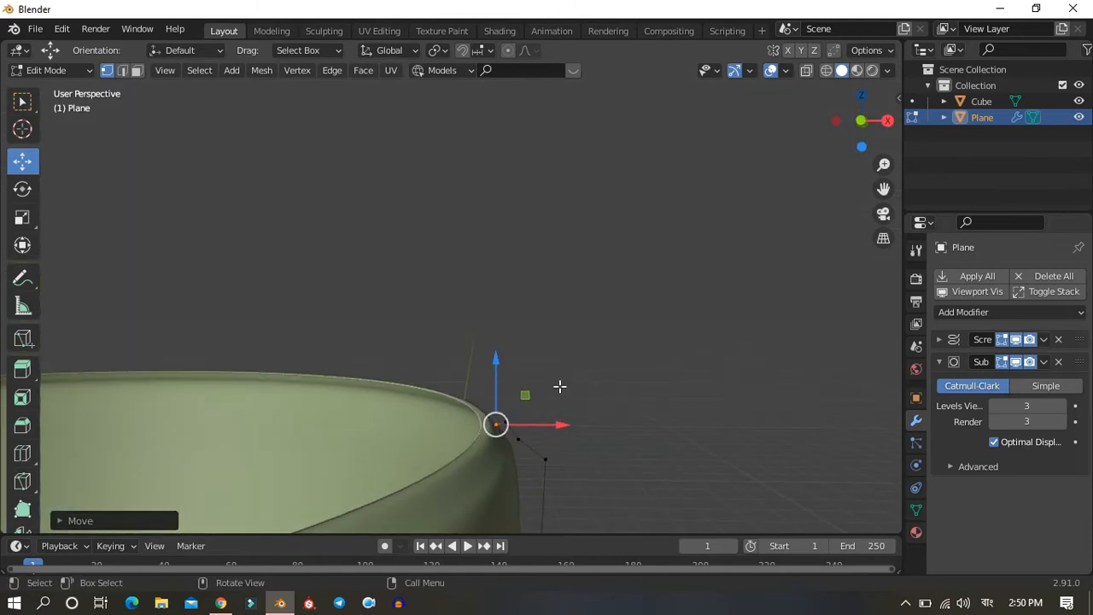
# Step: Extrude the innermost lip vertex three times in small increments, inward and then down, to round the rim's inner edge
pyautogui.press('g')
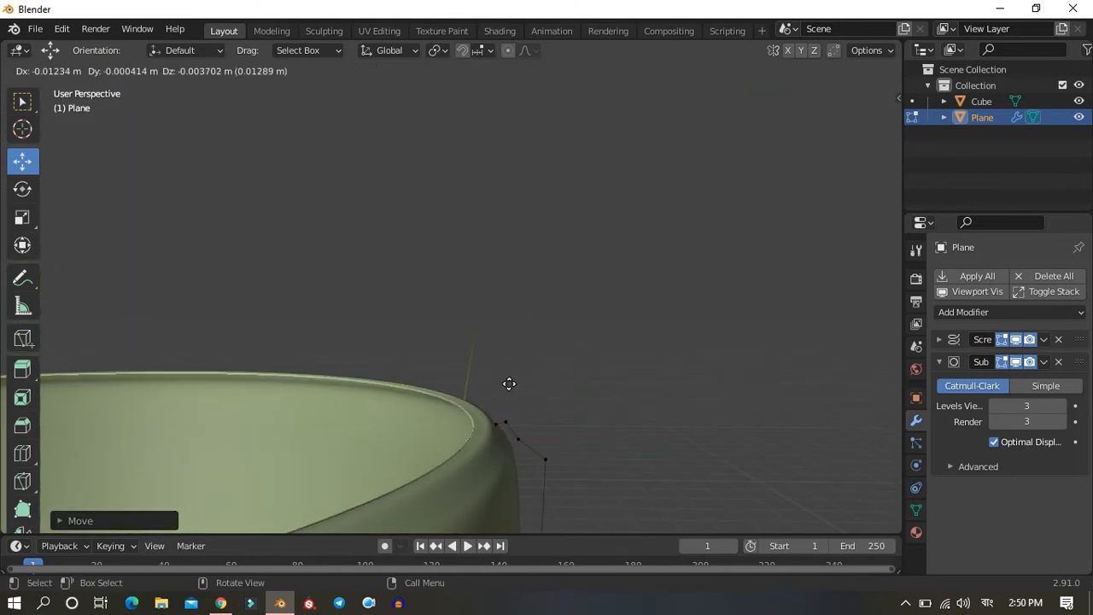
pyautogui.press('e')
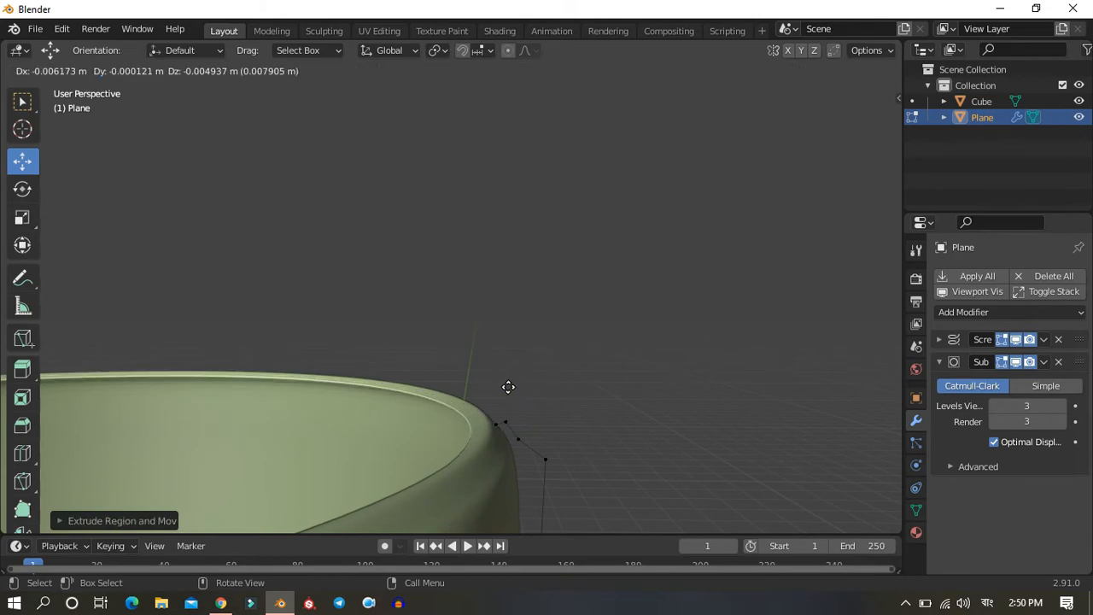
pyautogui.click(508, 391)
pyautogui.press('e')
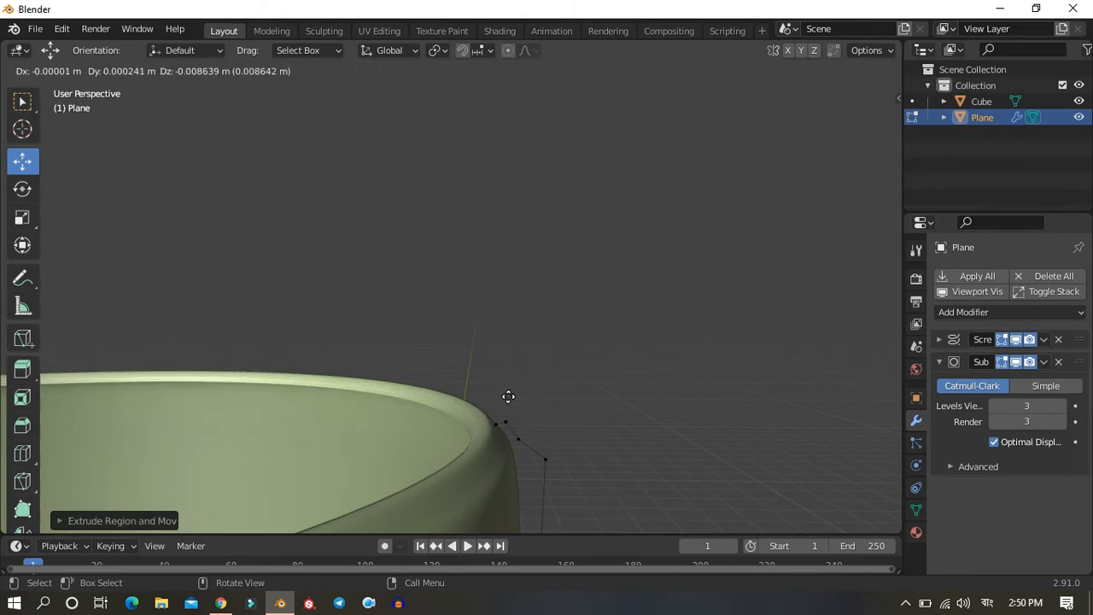
pyautogui.click(508, 398)
# Step: Lower the innermost lip vertex along Z into the cup's opening
pyautogui.moveTo(505, 405); pyautogui.dragTo(390, 345, button='middle')
pyautogui.scroll(5, 683, 412)
pyautogui.scroll(4, 391, 346)
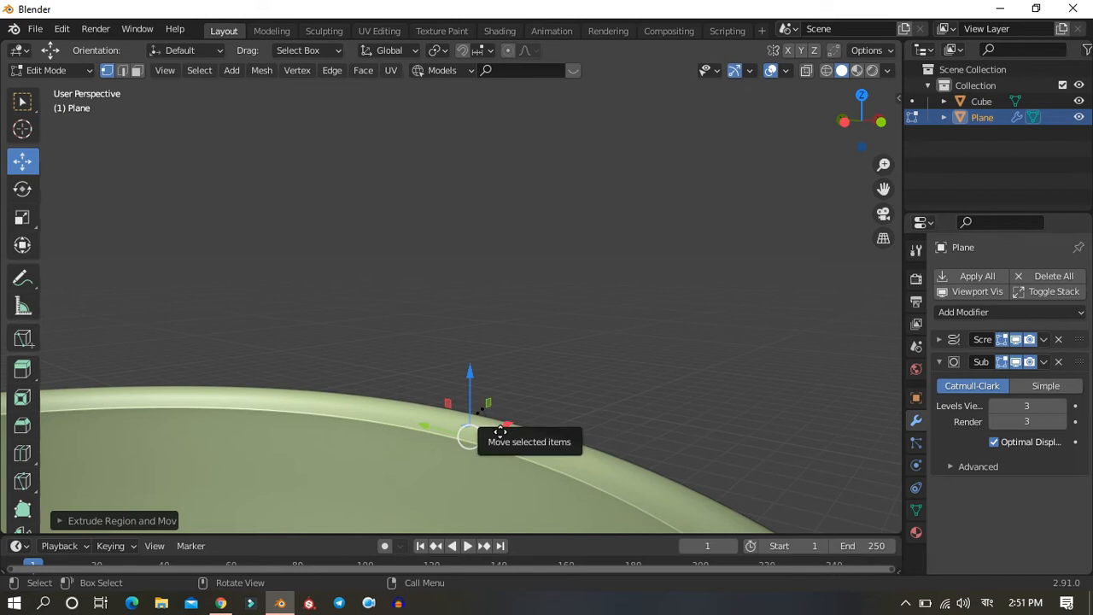
pyautogui.moveTo(468, 376); pyautogui.dragTo(513, 436)
# Step: Extrude the inner lip's end vertex in place and move the new vertex outward along X toward the cup wall
pyautogui.moveTo(514, 427); pyautogui.dragTo(591, 405, button='middle')
pyautogui.press('e')
pyautogui.press('Escape')
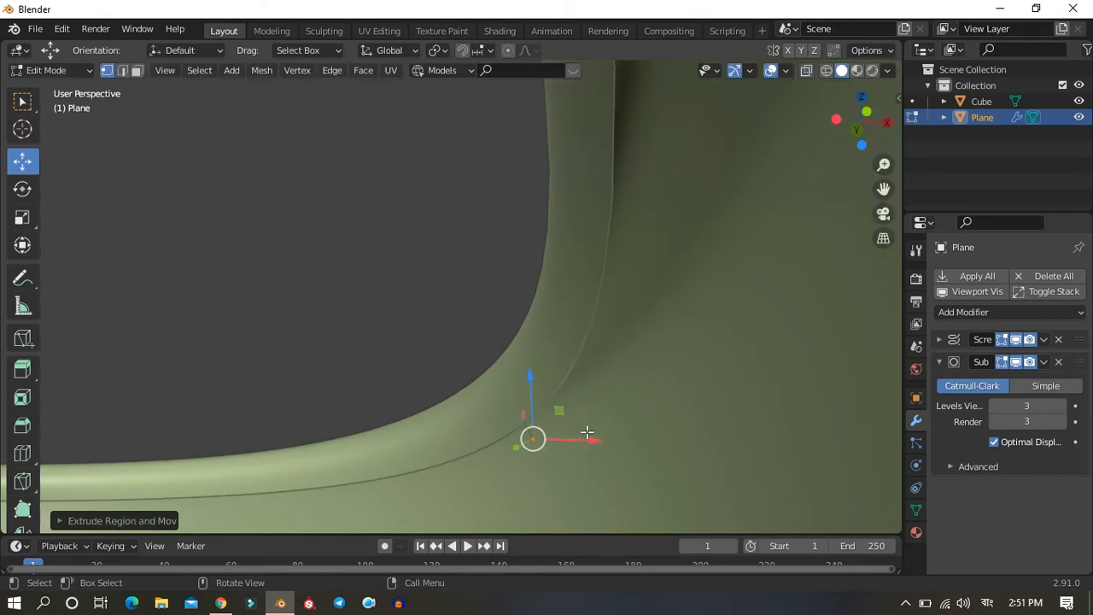
pyautogui.press('g')
pyautogui.press('x')
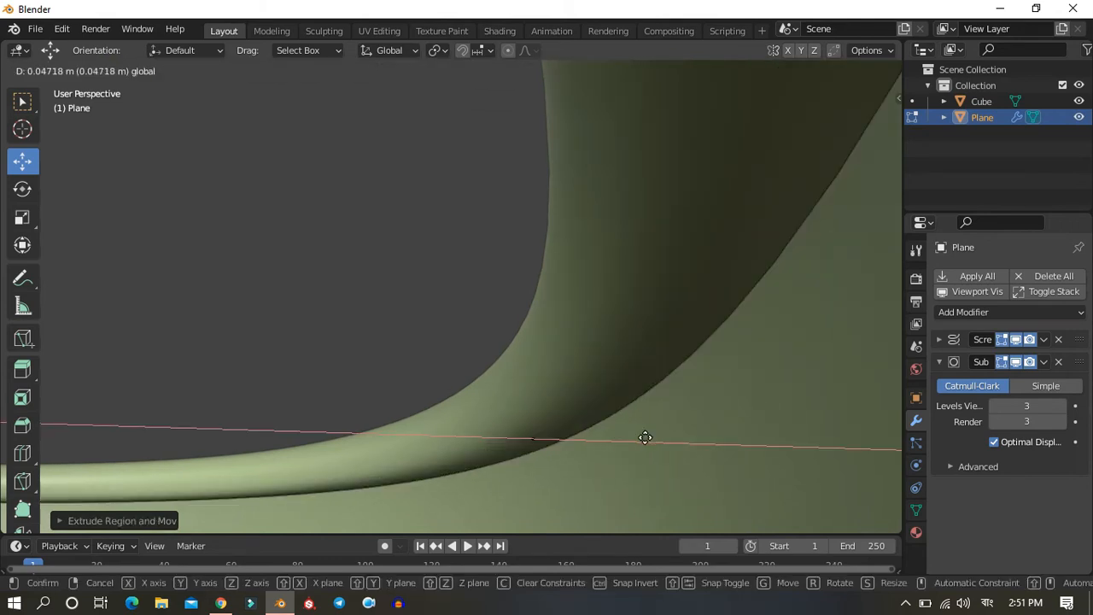
pyautogui.click(612, 437)
pyautogui.moveTo(612, 437); pyautogui.dragTo(484, 337, button='middle')
pyautogui.scroll(-5, 486, 335)
pyautogui.press('KP_1')
pyautogui.scroll(-6, 398, 339)
pyautogui.scroll(5, 396, 392)
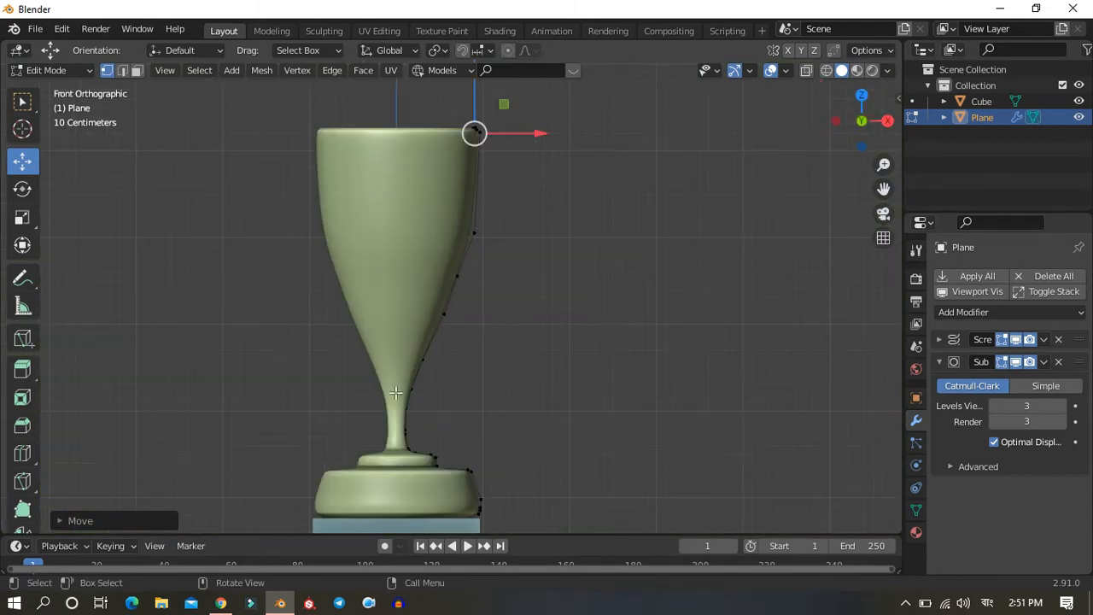
# Step: Move the outer vertices of the cup's foot inward along X, making the foot narrower than the upper base tier
pyautogui.moveTo(443, 543); pyautogui.dragTo(445, 538)
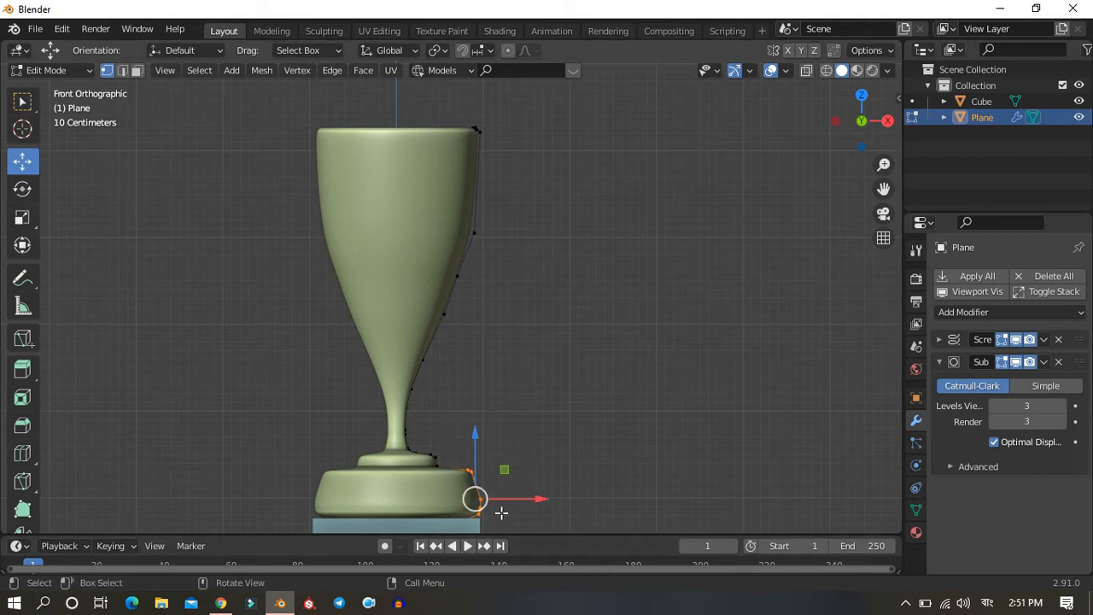
pyautogui.moveTo(513, 498); pyautogui.dragTo(522, 498)
pyautogui.moveTo(515, 402); pyautogui.dragTo(466, 333, button='middle')
pyautogui.scroll(2, 512, 383)
pyautogui.press('KP_1')
# Step: Move the foot's bottommost profile vertex outward along X until it sits below the vertex above it
pyautogui.keyDown('shift'); pyautogui.moveTo(528, 362); pyautogui.dragTo(548, 206, button='middle'); pyautogui.keyUp('shift')
pyautogui.scroll(6, 603, 394)
pyautogui.scroll(2, 604, 400)
pyautogui.scroll(4, 738, 434)
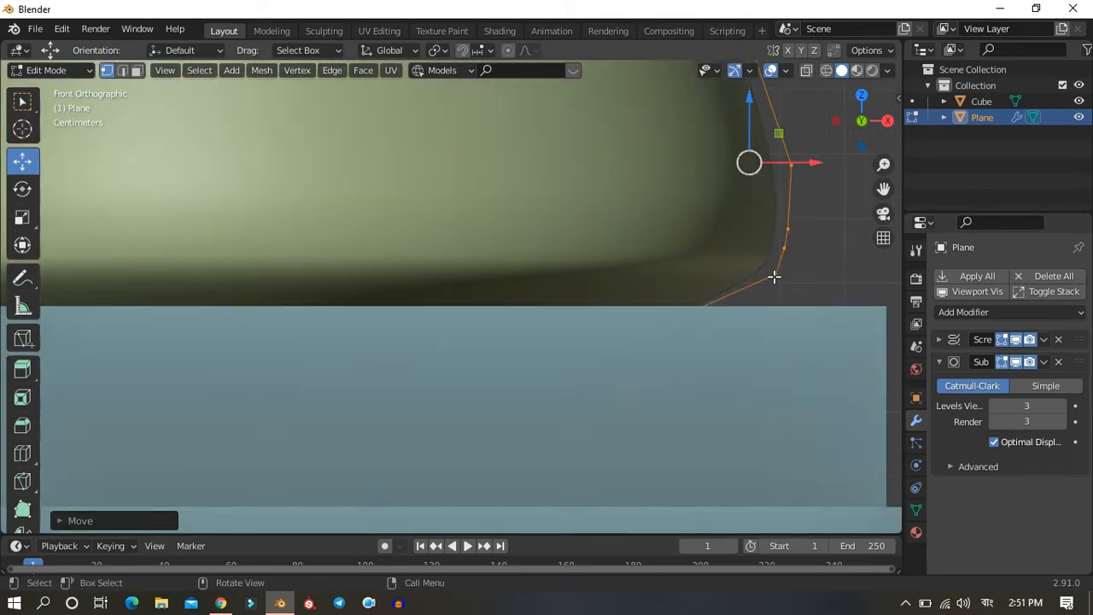
pyautogui.moveTo(686, 347); pyautogui.dragTo(686, 347)
pyautogui.press('g')
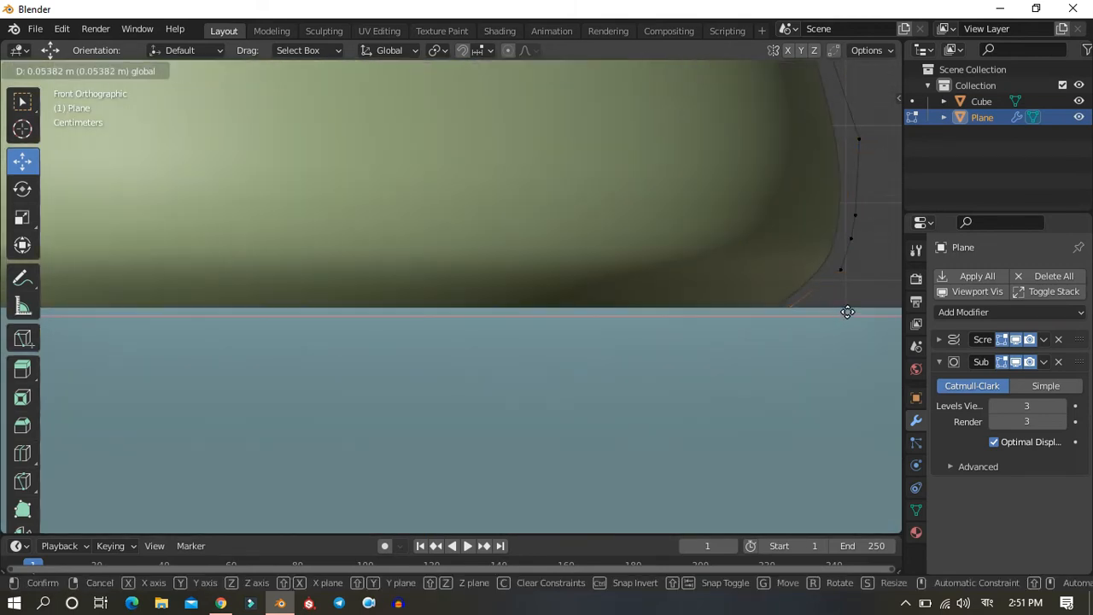
pyautogui.click(7, 303)
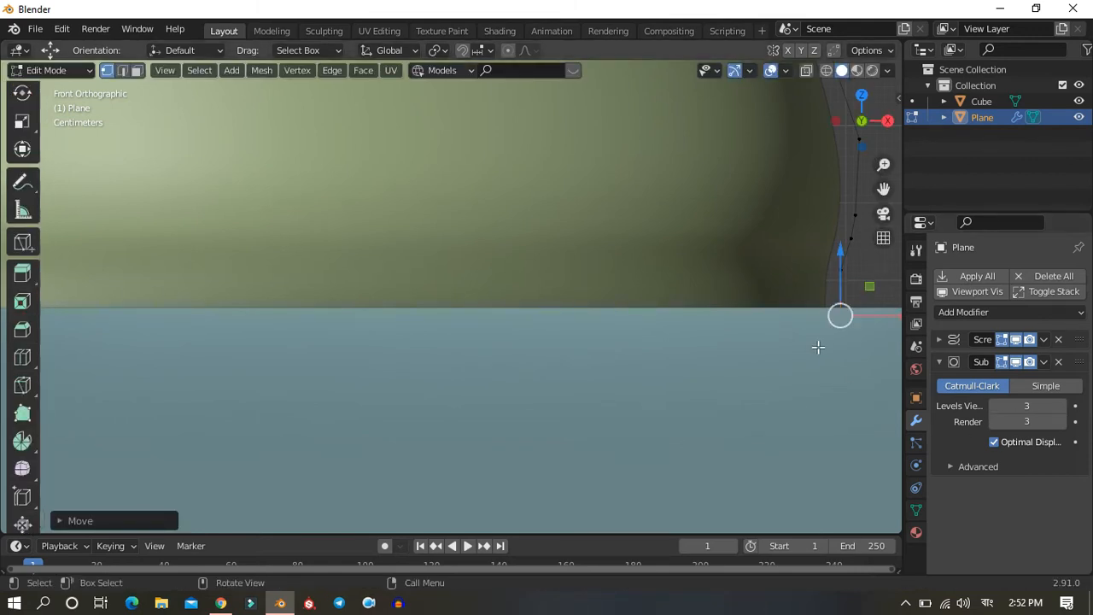
# Step: Extrude the foot's bottom vertex in place and move the new vertex slightly inward along X
pyautogui.press('e')
pyautogui.rightClick(441, 338)
pyautogui.scroll(-2, 844, 345)
pyautogui.press('g')
pyautogui.press('x')
pyautogui.click(413, 336)
pyautogui.moveTo(413, 335); pyautogui.dragTo(635, 319, button='middle')
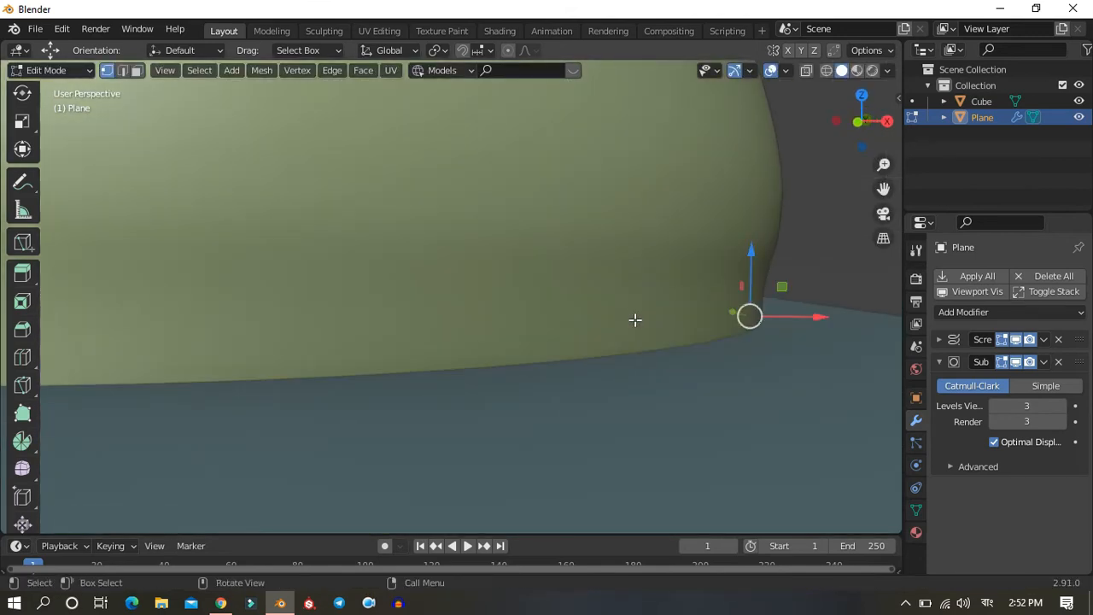
pyautogui.scroll(-10, 635, 320)
pyautogui.moveTo(681, 215); pyautogui.dragTo(458, 195, button='middle')
pyautogui.scroll(3, 472, 162)
pyautogui.scroll(-1, 472, 162)
pyautogui.keyDown('shift'); pyautogui.moveTo(507, 165); pyautogui.dragTo(505, 256, button='middle'); pyautogui.keyUp('shift')
pyautogui.scroll(5, 519, 227)
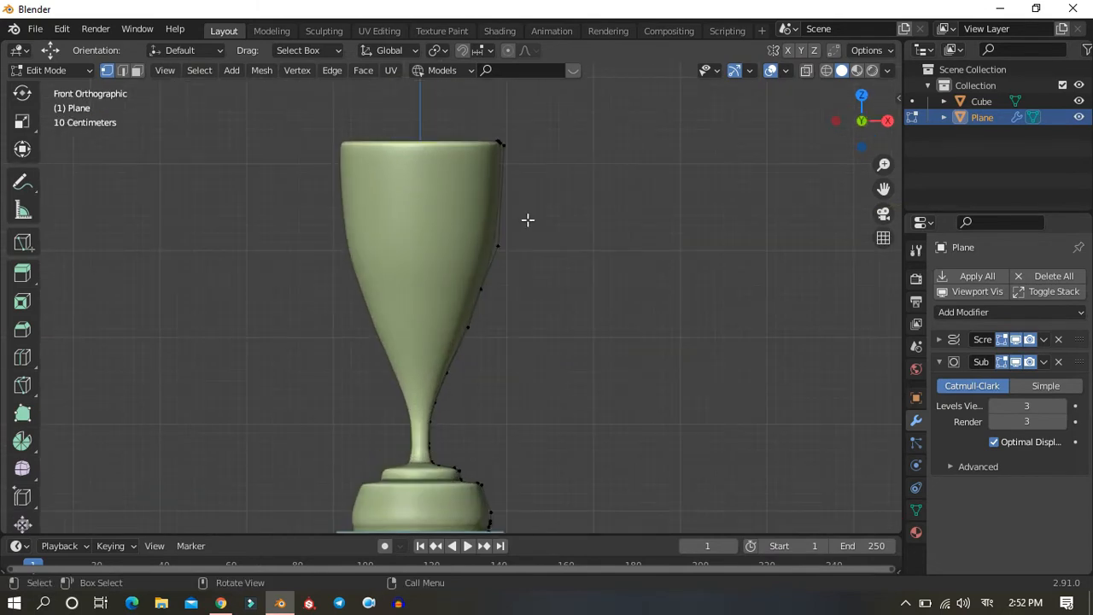
# Step: Leave Edit Mode on the cup and select the two-tier base
pyautogui.press('Tab')
pyautogui.scroll(-4, 443, 462)
pyautogui.click(475, 432)
pyautogui.rightClick(475, 432)
pyautogui.click(515, 391)
pyautogui.click(416, 419)
pyautogui.rightClick(415, 418)
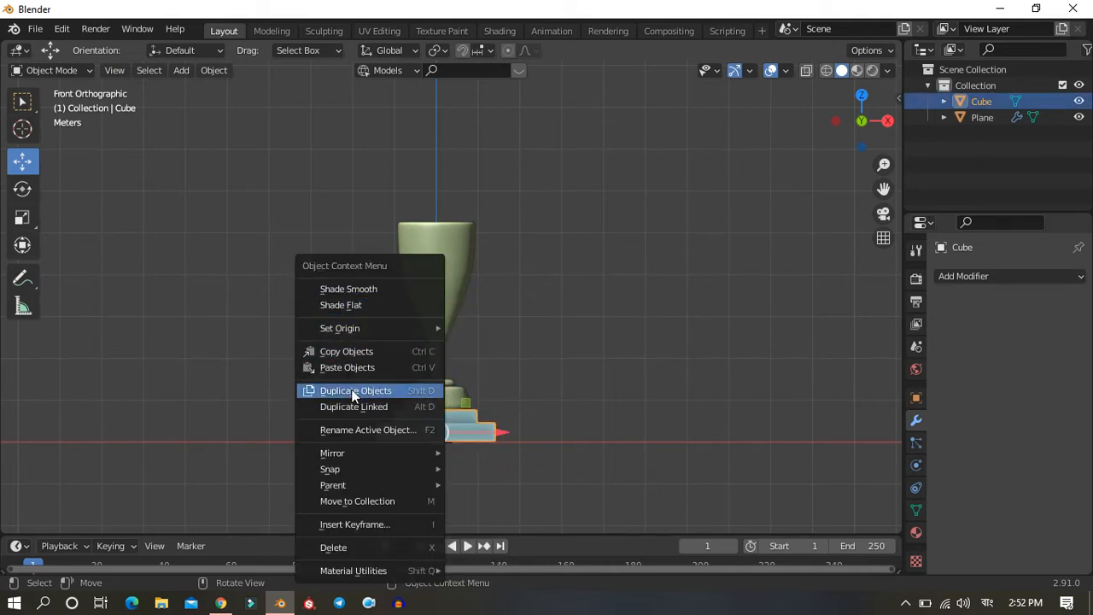
pyautogui.scroll(-1, 178, 293)
pyautogui.scroll(-3, 177, 293)
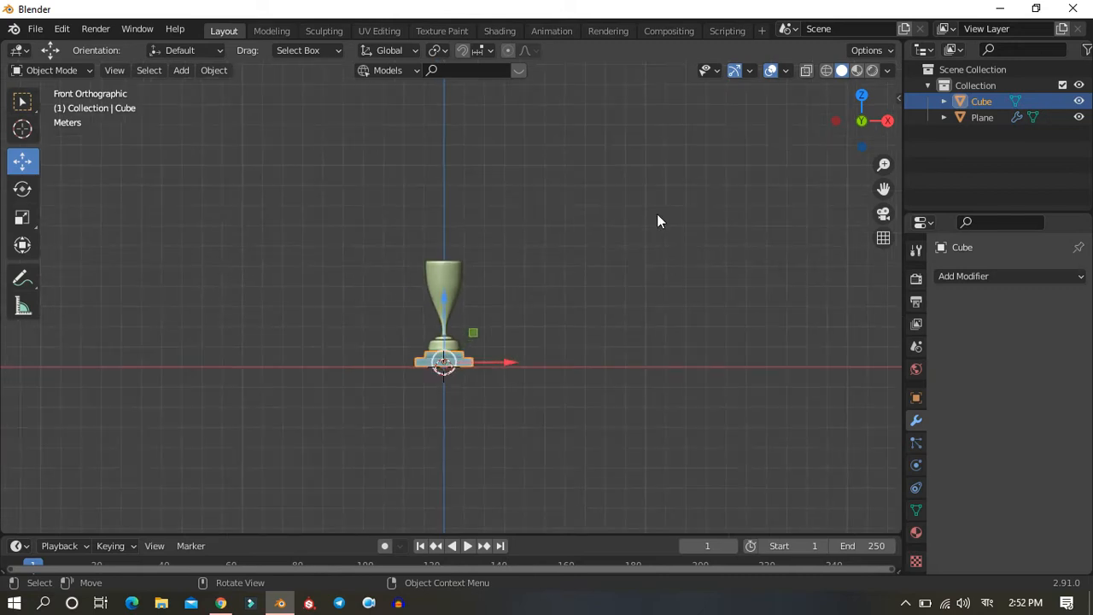
pyautogui.scroll(6, 504, 265)
pyautogui.rightClick(377, 251)
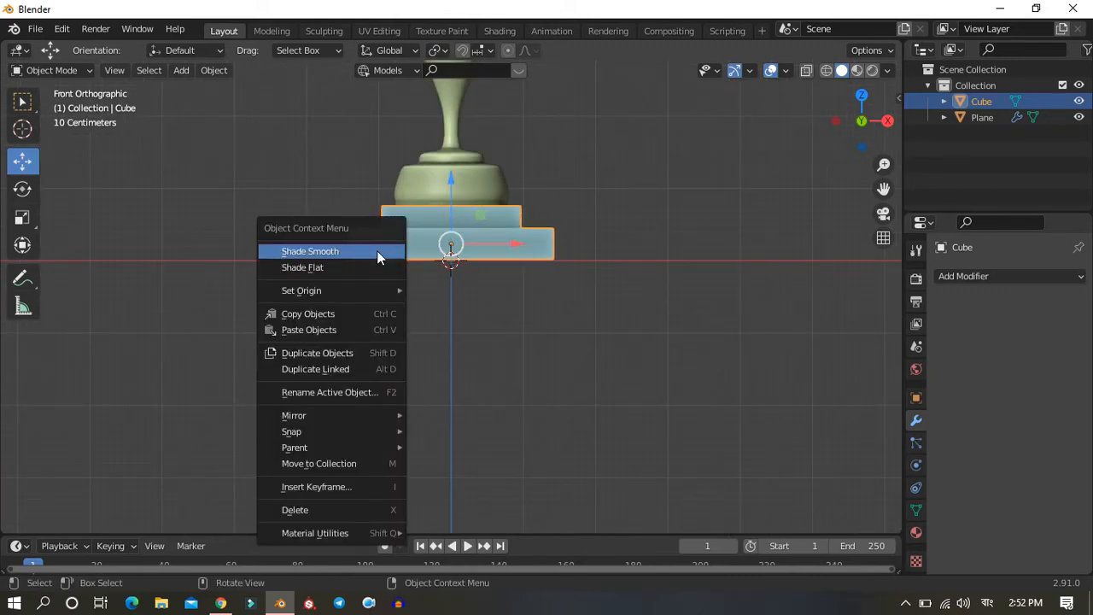
pyautogui.click(1026, 172)
pyautogui.click(513, 239)
pyautogui.rightClick(515, 239)
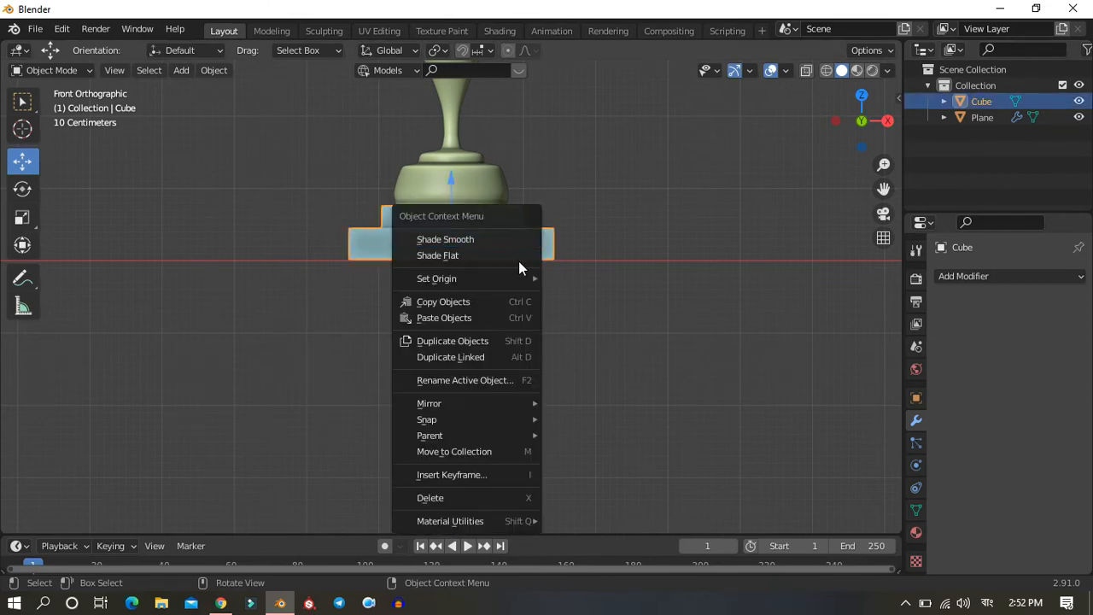
pyautogui.click(708, 268)
pyautogui.scroll(2, 585, 412)
pyautogui.click(383, 214)
pyautogui.rightClick(381, 203)
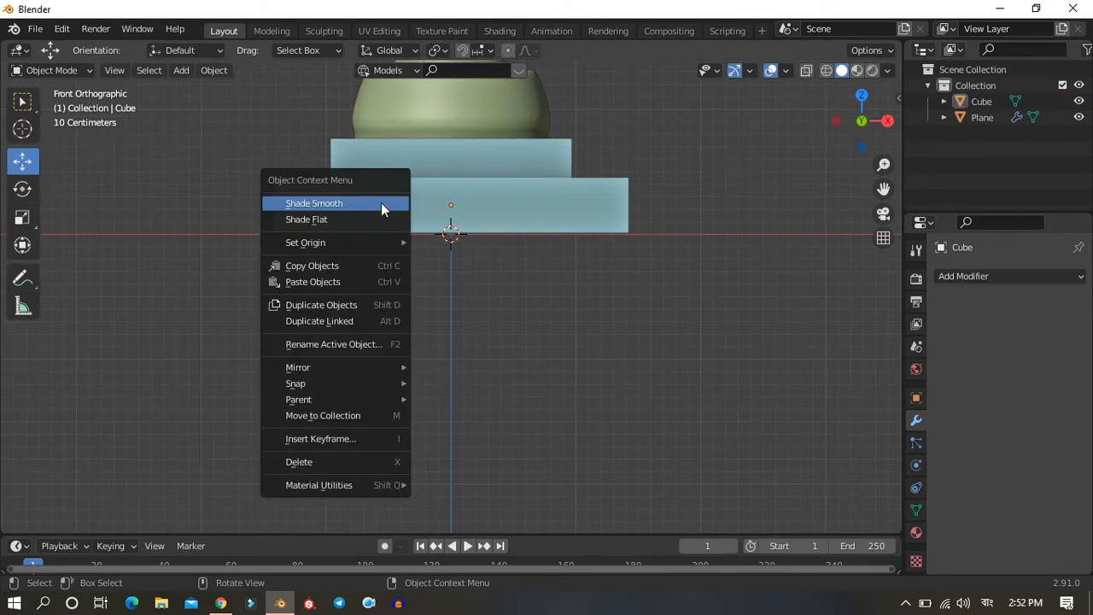
pyautogui.press('Escape')
# Step: Select the two-tier base and apply smooth shading to it
pyautogui.click(374, 194)
pyautogui.rightClick(383, 191)
pyautogui.click(384, 191)
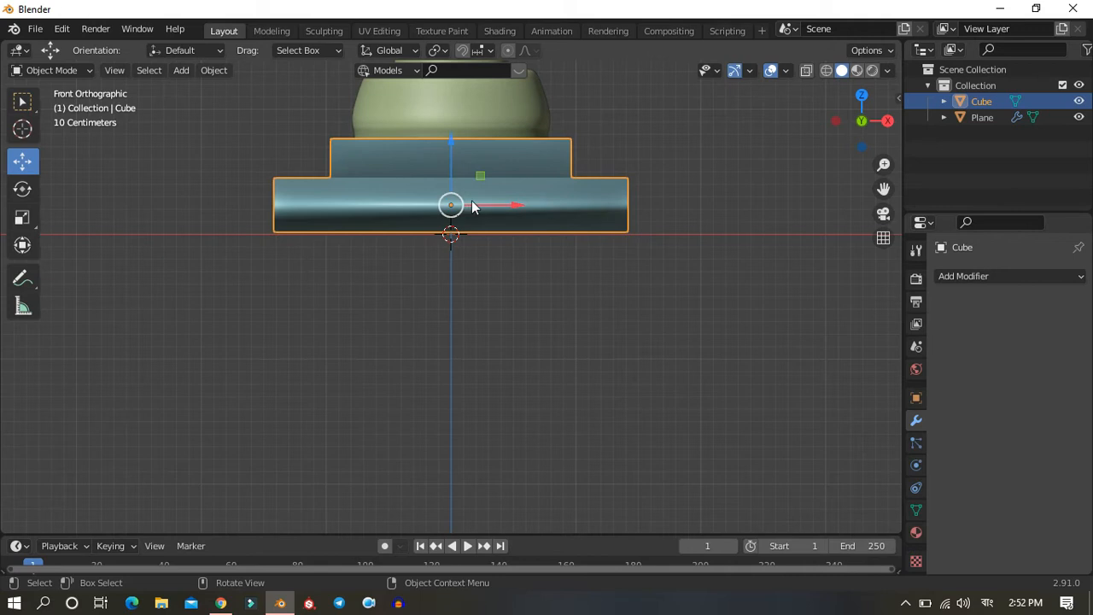
# Step: Enable Auto Smooth at 30° in the base mesh's normals settings
pyautogui.click(917, 532)
pyautogui.click(916, 510)
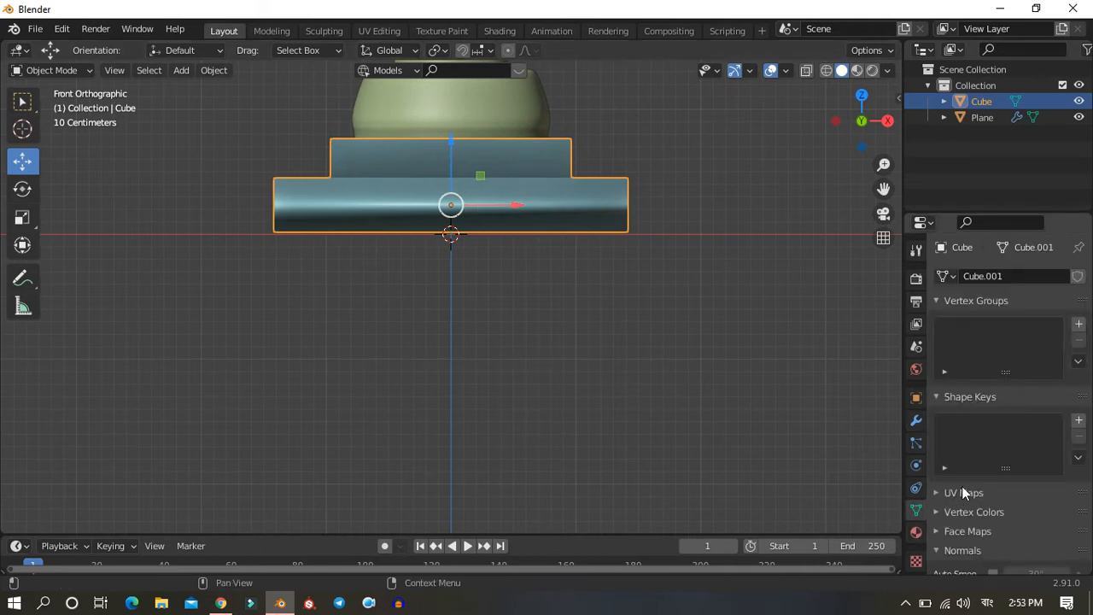
pyautogui.scroll(-2, 966, 541)
pyautogui.click(992, 510)
pyautogui.scroll(4, 402, 201)
pyautogui.moveTo(374, 169); pyautogui.dragTo(499, 204, button='middle')
pyautogui.scroll(-10, 499, 204)
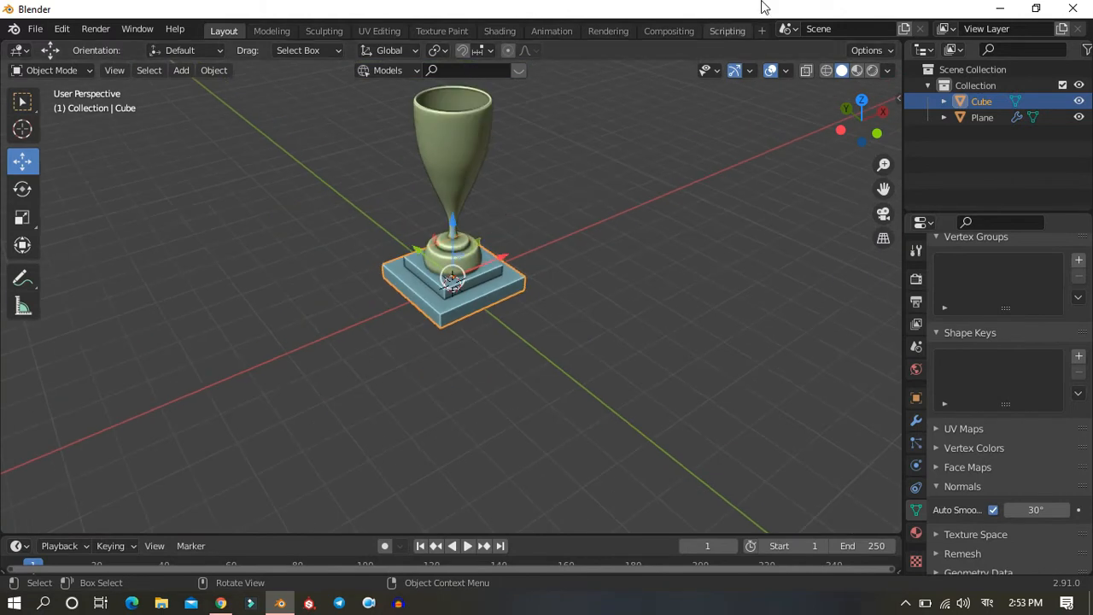
# Step: Add a NURBS path curve in front view and raise it along Z to the level of the cup's stem
pyautogui.press('KP_1')
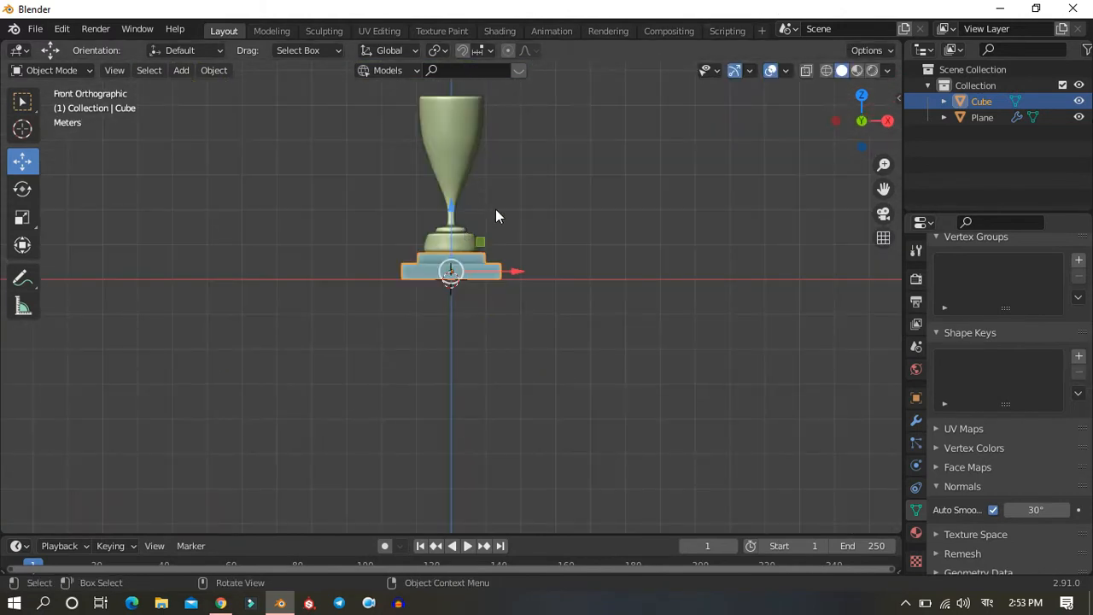
pyautogui.scroll(5, 453, 297)
pyautogui.moveTo(445, 234); pyautogui.dragTo(462, 287, button='middle')
pyautogui.press('KP_1')
pyautogui.keyDown('shift'); pyautogui.moveTo(436, 229); pyautogui.dragTo(476, 215, button='middle'); pyautogui.keyUp('shift')
pyautogui.scroll(-2, 476, 214)
pyautogui.hotkey('shift', 'a')
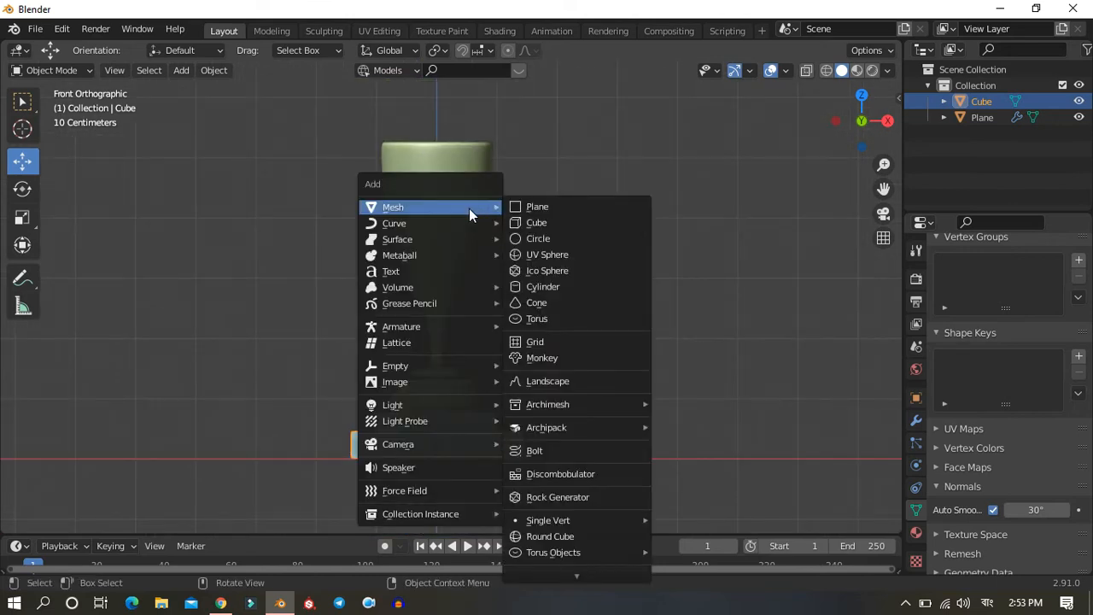
pyautogui.moveTo(444, 223)
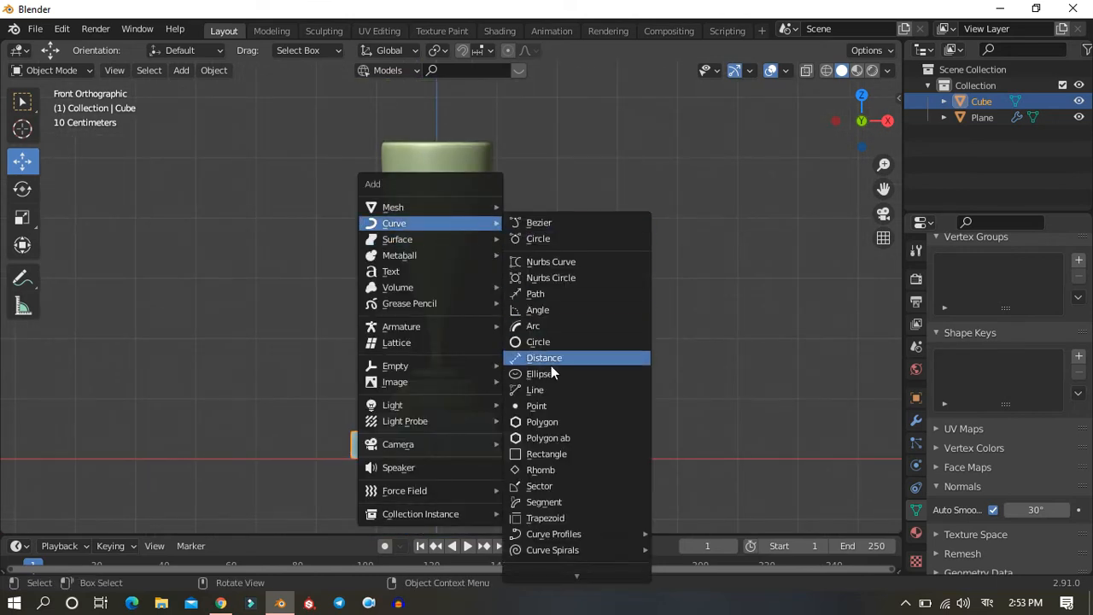
pyautogui.click(543, 301)
pyautogui.moveTo(434, 392); pyautogui.dragTo(437, 274)
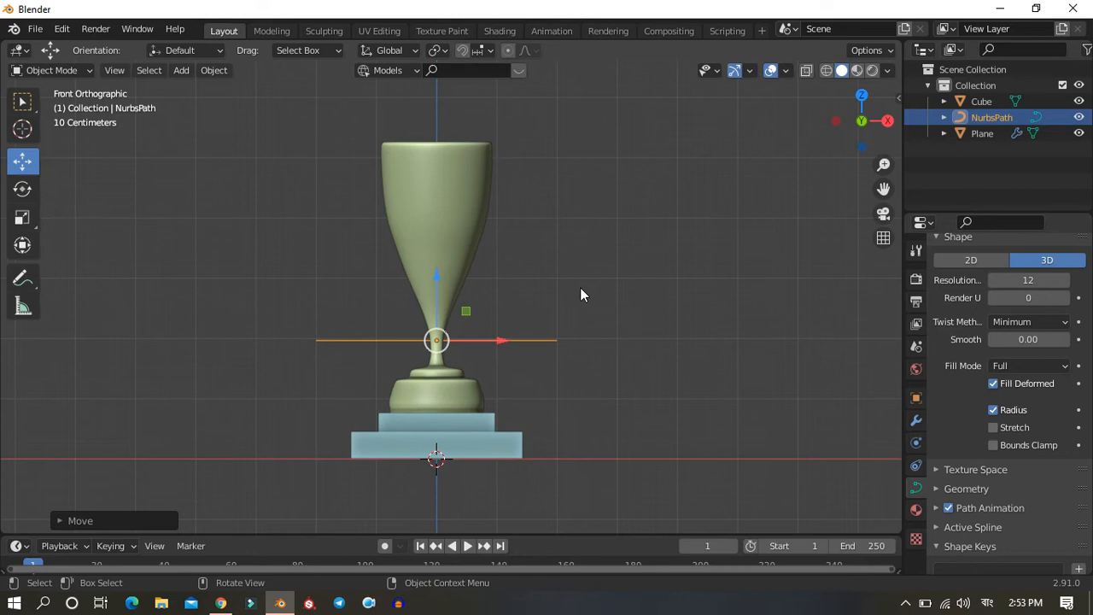
# Step: Rotate the NURBS path 90° to vertical and move it beside the cup's bowl, raising it about 1.89 m along Z
pyautogui.press('r')
pyautogui.click(461, 451)
pyautogui.click(103, 520)
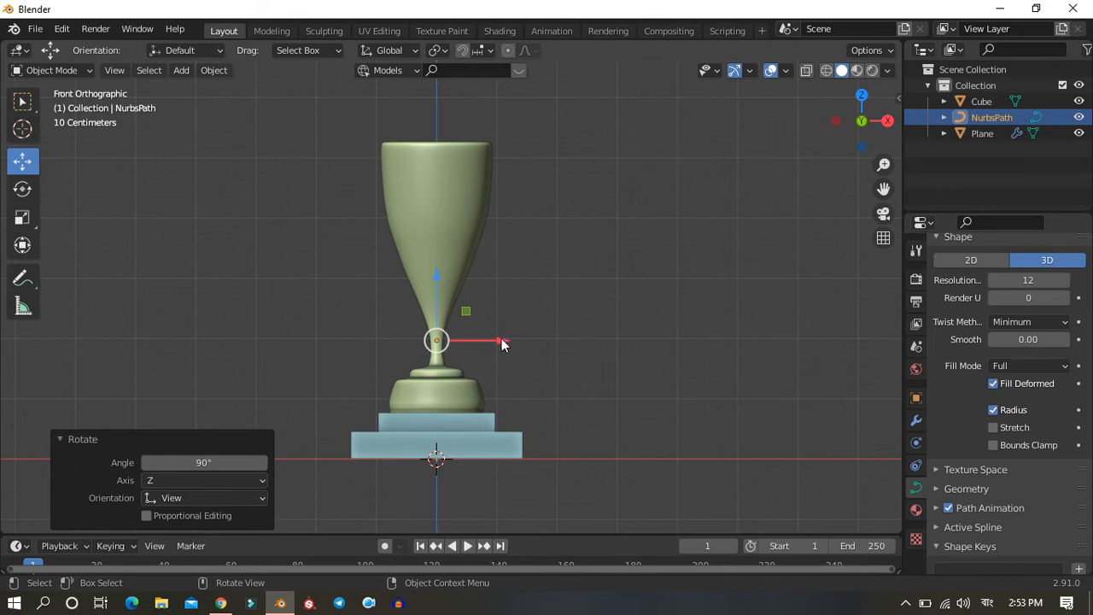
pyautogui.moveTo(502, 343); pyautogui.dragTo(571, 342)
pyautogui.moveTo(506, 277); pyautogui.dragTo(531, 216)
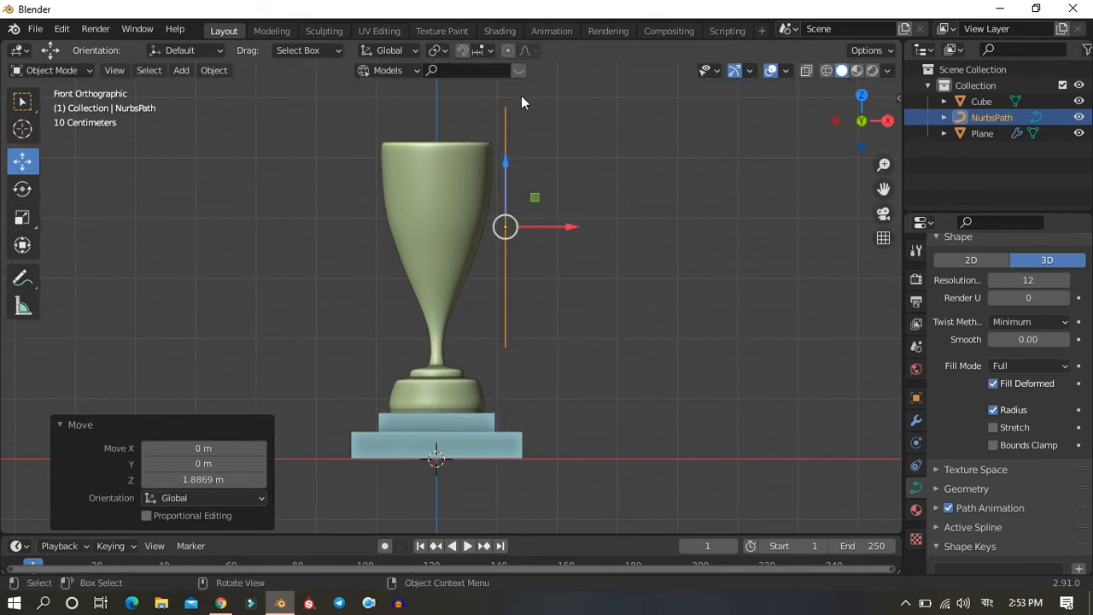
# Step: Edit the path, placing its upper end point against the cup's rim and raising the second control point above the rim
pyautogui.scroll(3, 554, 152)
pyautogui.moveTo(479, 129); pyautogui.dragTo(555, 198)
pyautogui.press('Tab')
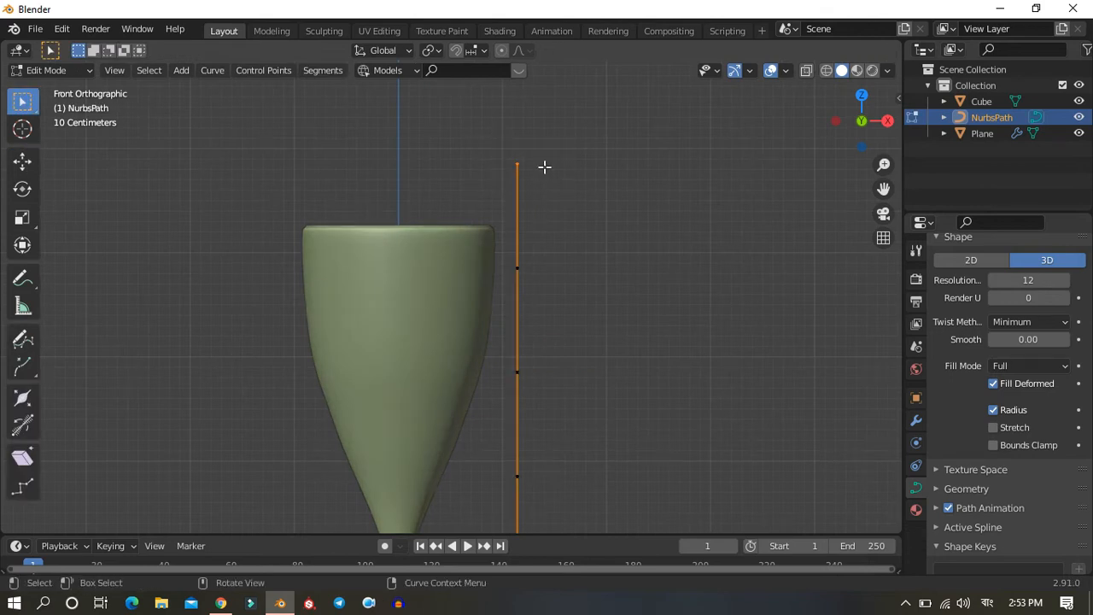
pyautogui.click(23, 160)
pyautogui.moveTo(517, 102); pyautogui.dragTo(517, 181)
pyautogui.moveTo(581, 242); pyautogui.dragTo(545, 240)
pyautogui.moveTo(620, 275); pyautogui.dragTo(501, 261)
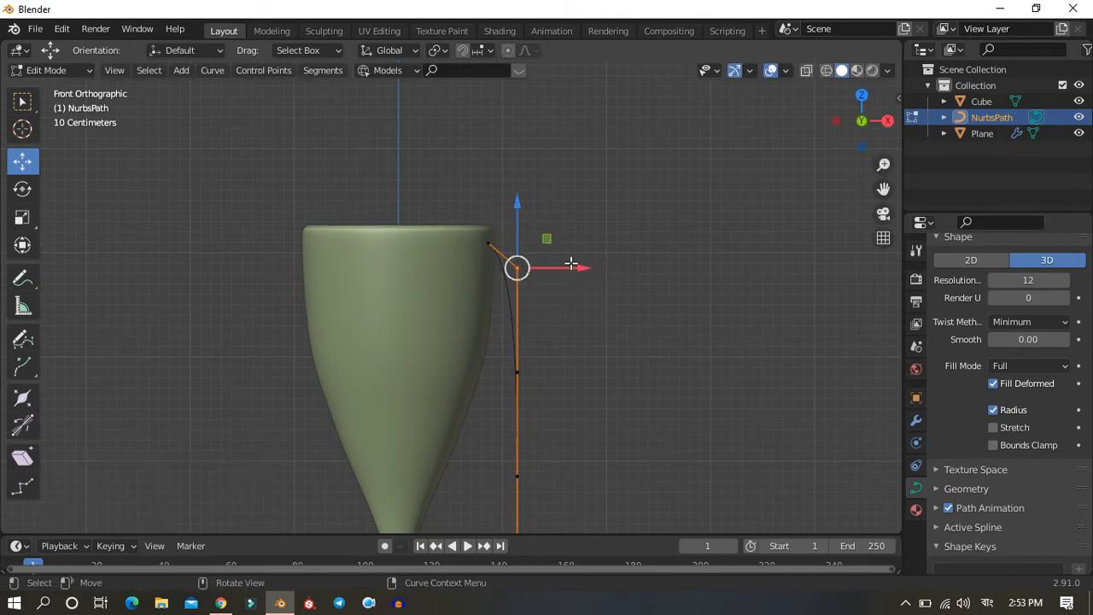
pyautogui.moveTo(523, 200); pyautogui.dragTo(530, 168)
pyautogui.click(541, 137)
# Step: Pull the path's third and fourth control points away from the cup to bow the curve into a handle shape
pyautogui.moveTo(497, 327)
pyautogui.mouseDown()
pyautogui.moveTo(611, 403)
pyautogui.moveTo(738, 334)
pyautogui.mouseUp()
pyautogui.moveTo(478, 403)
pyautogui.mouseDown()
pyautogui.moveTo(543, 459)
pyautogui.moveTo(551, 485)
pyautogui.mouseUp()
pyautogui.moveTo(518, 420); pyautogui.dragTo(616, 359)
pyautogui.scroll(-2, 535, 361)
pyautogui.moveTo(624, 278); pyautogui.dragTo(529, 344)
pyautogui.moveTo(564, 278); pyautogui.dragTo(559, 177)
pyautogui.moveTo(495, 384); pyautogui.dragTo(552, 493)
pyautogui.moveTo(457, 415); pyautogui.dragTo(539, 487)
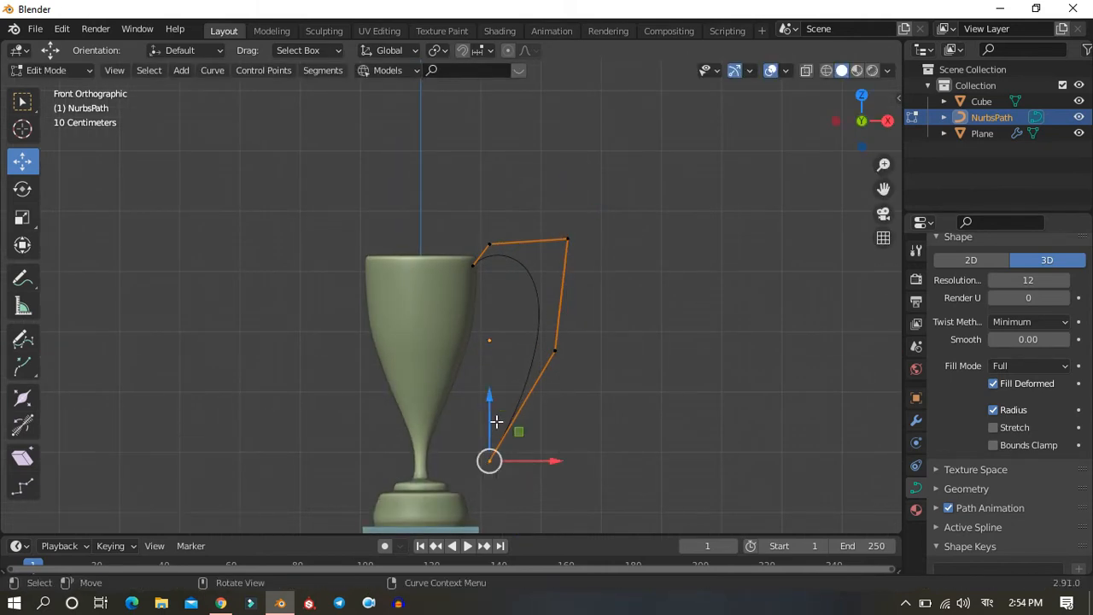
# Step: Raise the path's lower end point and shift it outward to shorten the handle curve
pyautogui.moveTo(490, 461); pyautogui.dragTo(525, 344)
pyautogui.moveTo(603, 327); pyautogui.dragTo(561, 269)
pyautogui.moveTo(481, 226); pyautogui.dragTo(555, 282)
# Step: Pull the third control point inward to round the arch and tuck the path's starting point into the cup below the rim
pyautogui.scroll(5, 485, 255)
pyautogui.click(740, 153)
pyautogui.moveTo(740, 153); pyautogui.dragTo(617, 163)
pyautogui.moveTo(518, 244); pyautogui.dragTo(518, 244)
pyautogui.moveTo(518, 194); pyautogui.dragTo(492, 234)
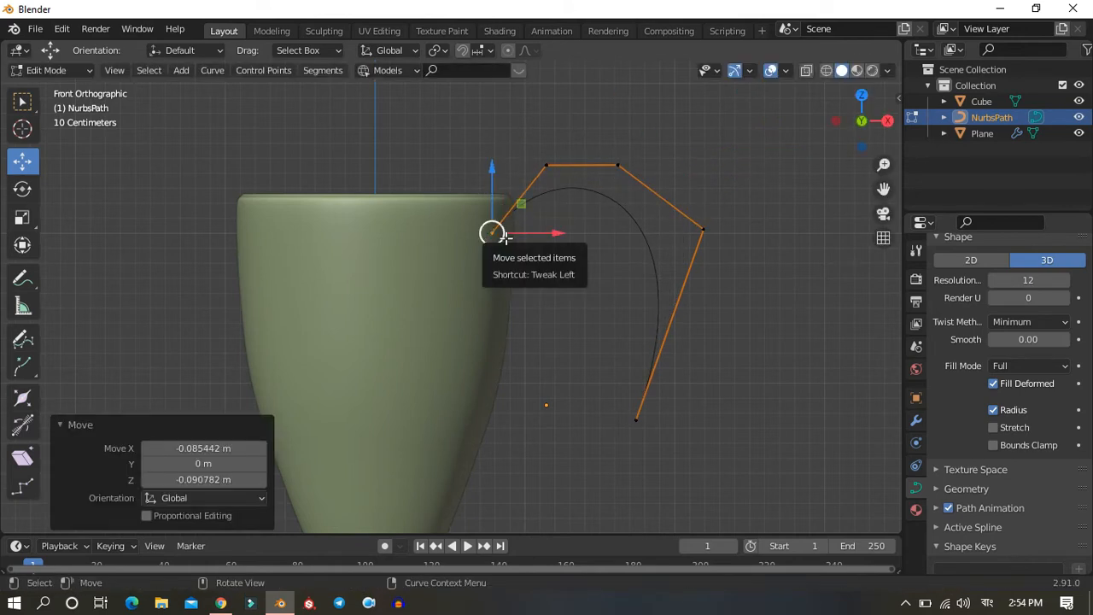
# Step: Fine-tune the arch's control points into a rounded hook, moving the lower end point about 0.28 m toward the cup and 0.09 m down
pyautogui.moveTo(541, 152); pyautogui.dragTo(633, 264)
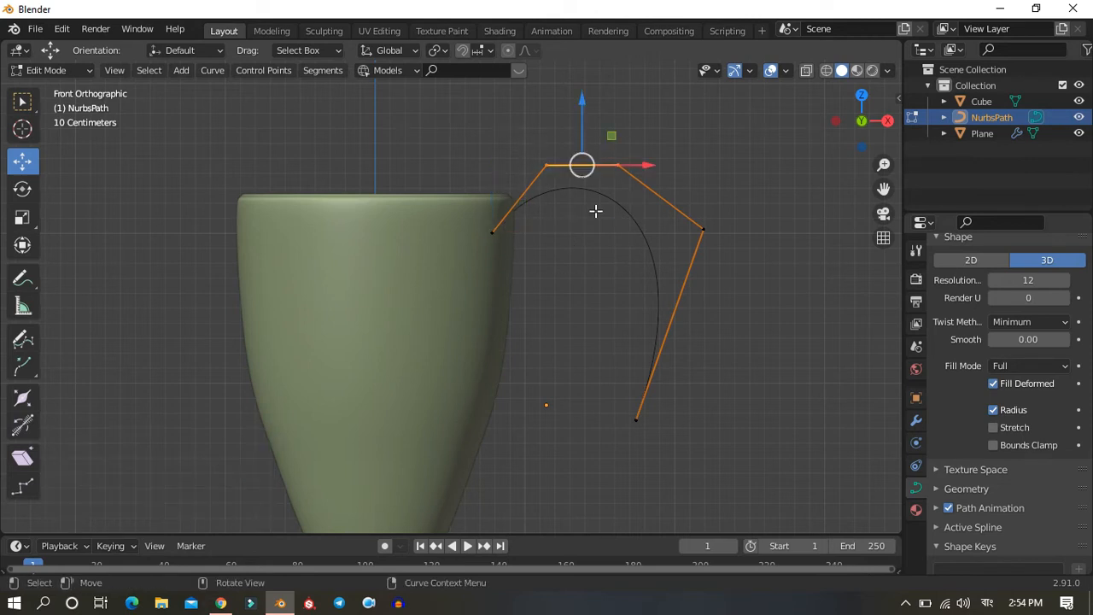
pyautogui.moveTo(703, 230); pyautogui.dragTo(688, 225)
pyautogui.moveTo(612, 324); pyautogui.dragTo(725, 476)
pyautogui.moveTo(642, 427); pyautogui.dragTo(691, 310)
pyautogui.moveTo(546, 164); pyautogui.dragTo(608, 118)
pyautogui.moveTo(618, 165); pyautogui.dragTo(641, 157)
pyautogui.click(685, 300)
pyautogui.moveTo(698, 313); pyautogui.dragTo(659, 329)
# Step: Give the path a round bevel with a depth of 0.09 m in the curve's geometry settings, keeping the offset at 0 m
pyautogui.scroll(-3, 952, 478)
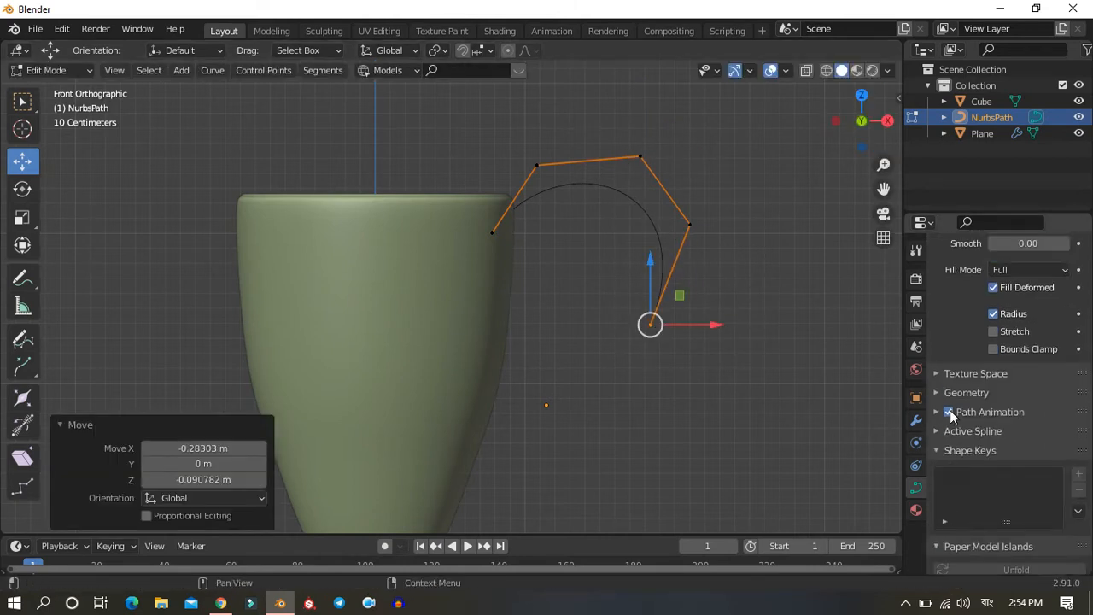
pyautogui.click(917, 463)
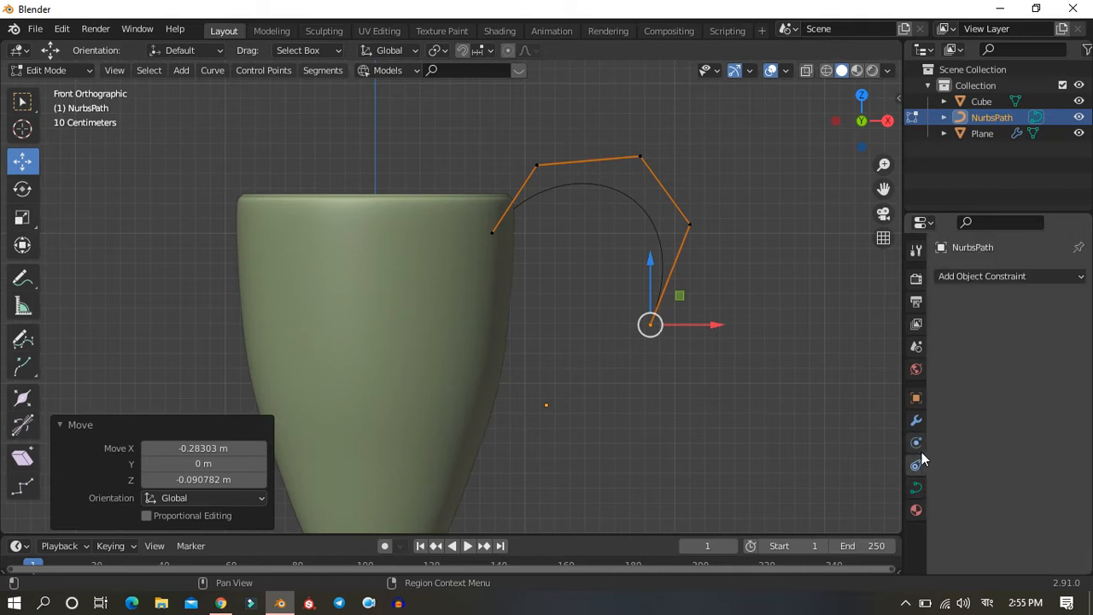
pyautogui.click(917, 443)
pyautogui.click(919, 494)
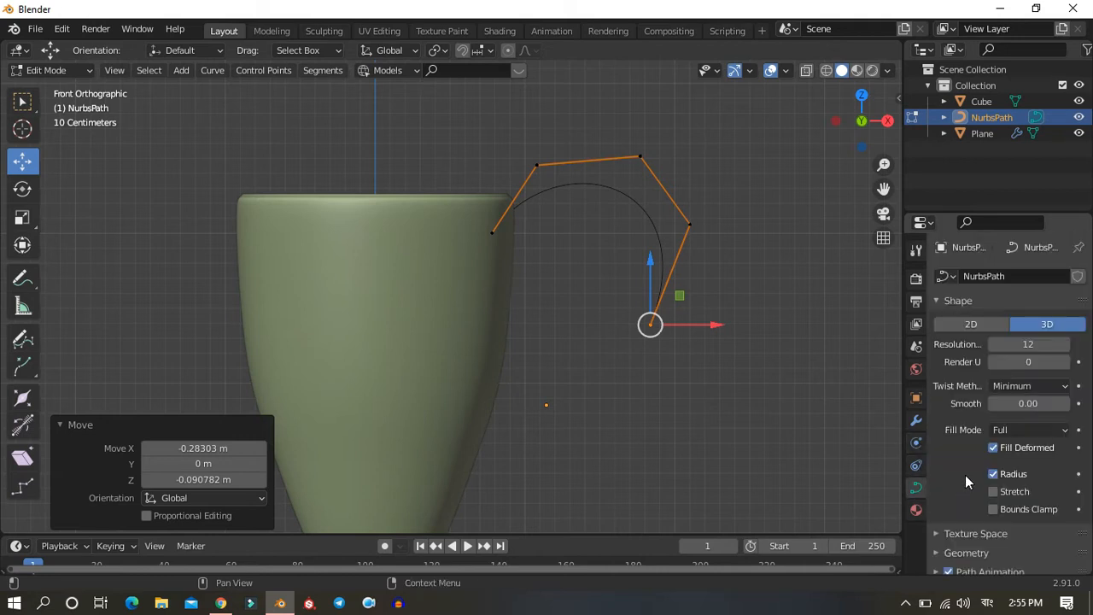
pyautogui.scroll(-5, 965, 475)
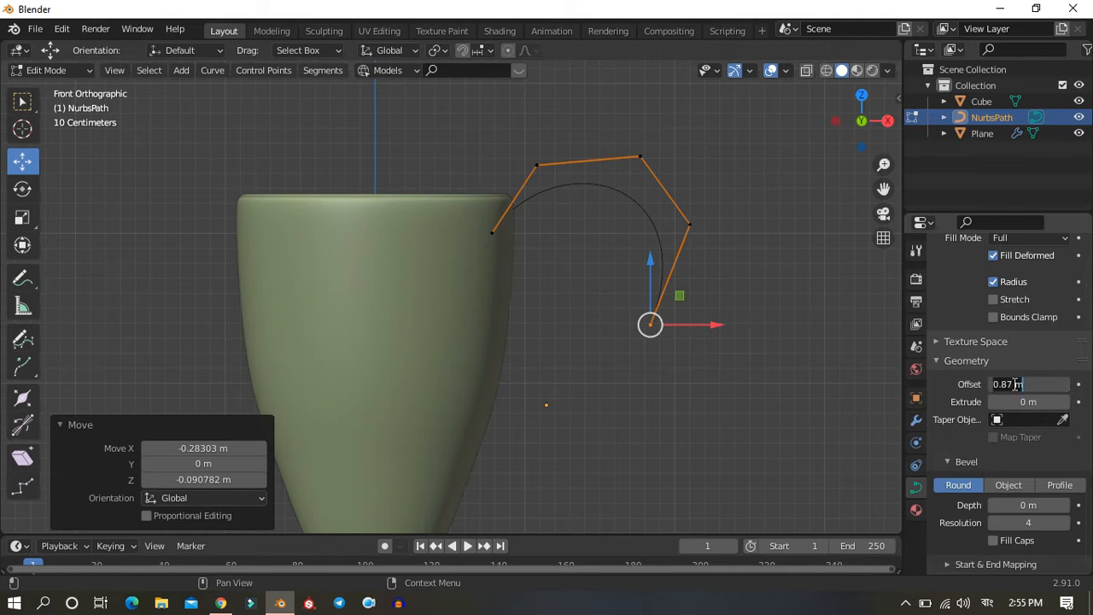
pyautogui.scroll(-3, 1006, 439)
pyautogui.moveTo(1017, 441); pyautogui.dragTo(1025, 440)
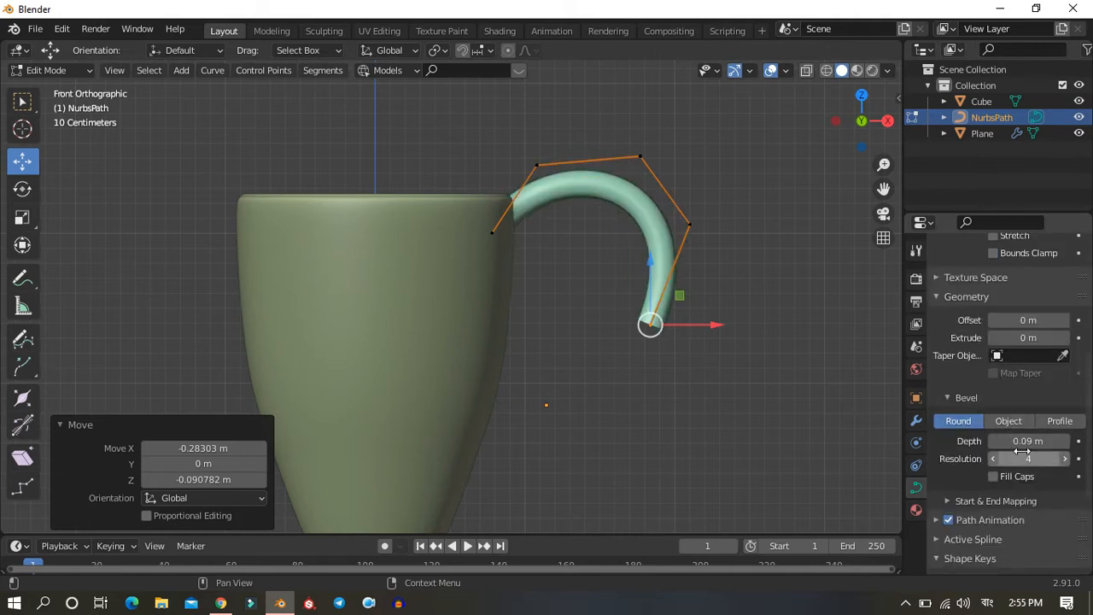
# Step: Try Fill Caps and the Object bevel mode on the handle curve
pyautogui.click(993, 476)
pyautogui.click(948, 501)
pyautogui.scroll(-1, 982, 441)
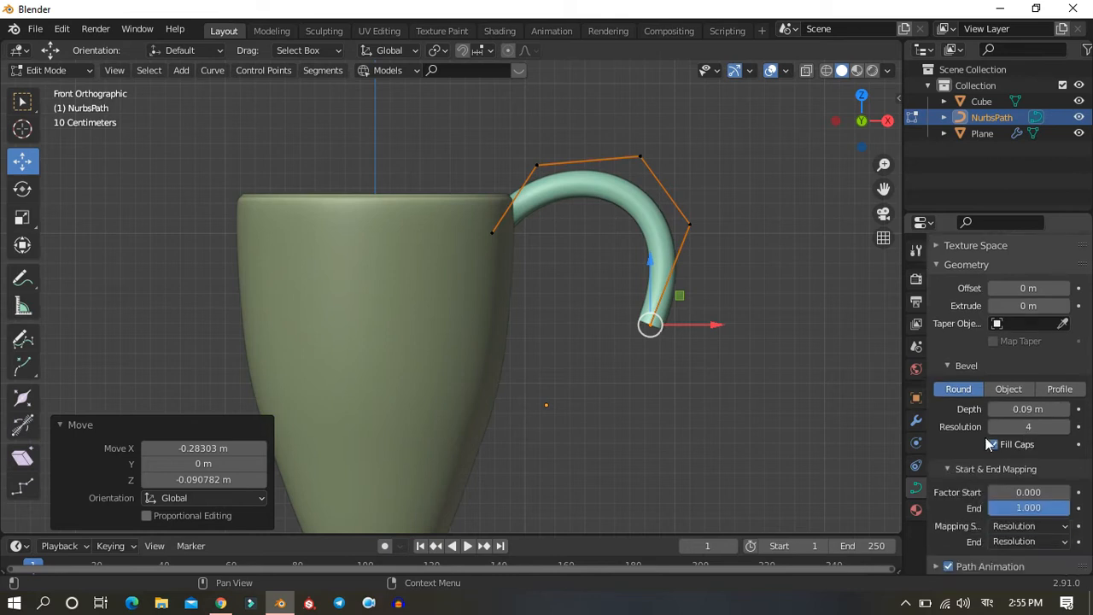
pyautogui.scroll(-3, 1008, 451)
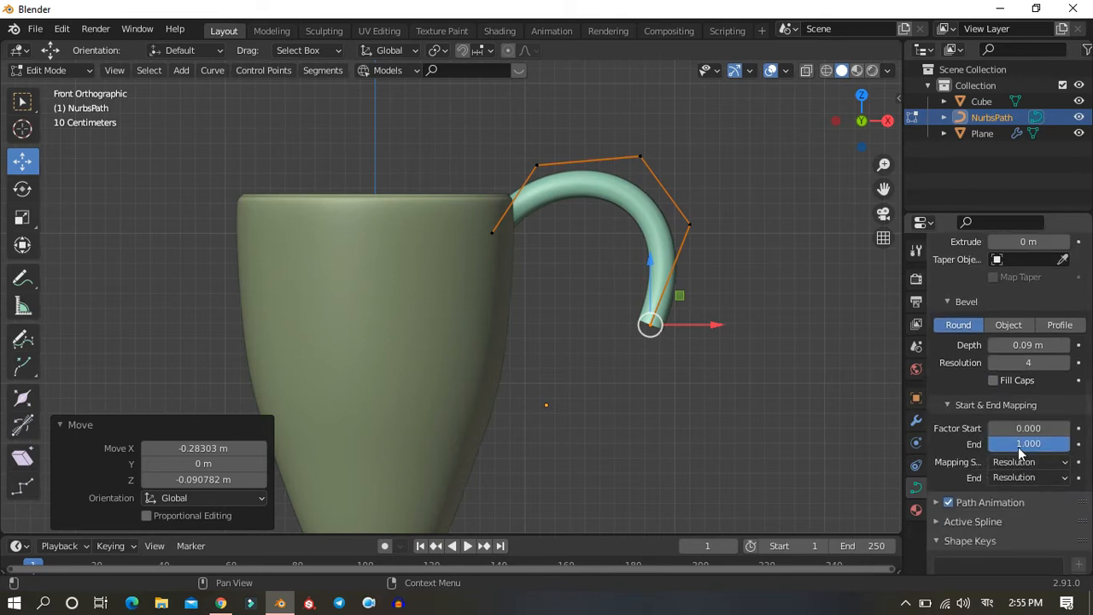
pyautogui.scroll(1, 1008, 382)
pyautogui.click(1016, 358)
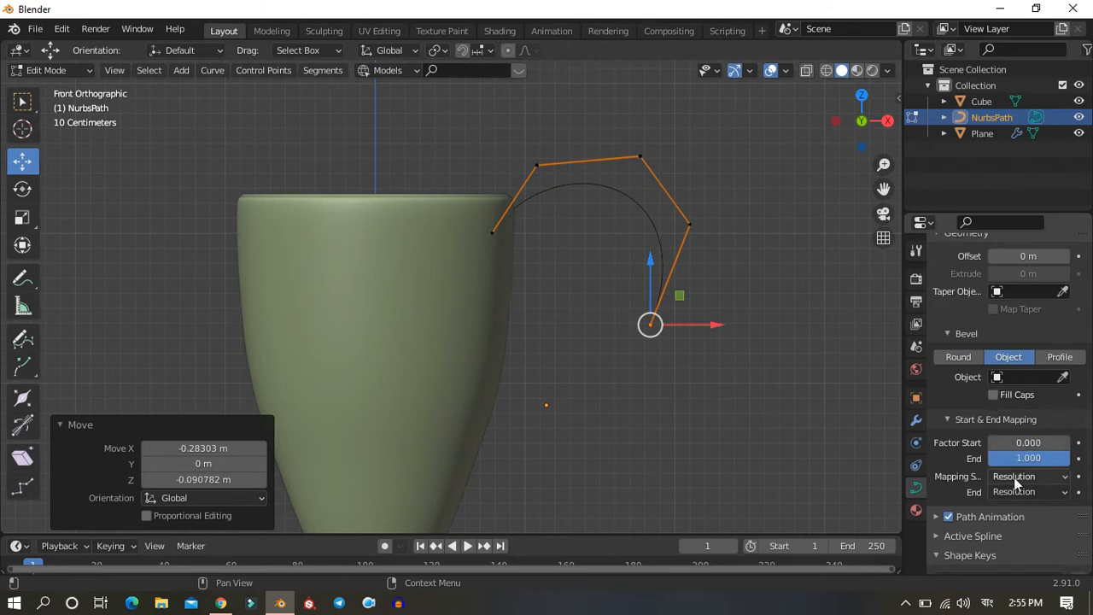
# Step: Switch the handle's bevel to Profile mode, trying the Support Loops preset and settling on the Steps preset
pyautogui.click(1058, 359)
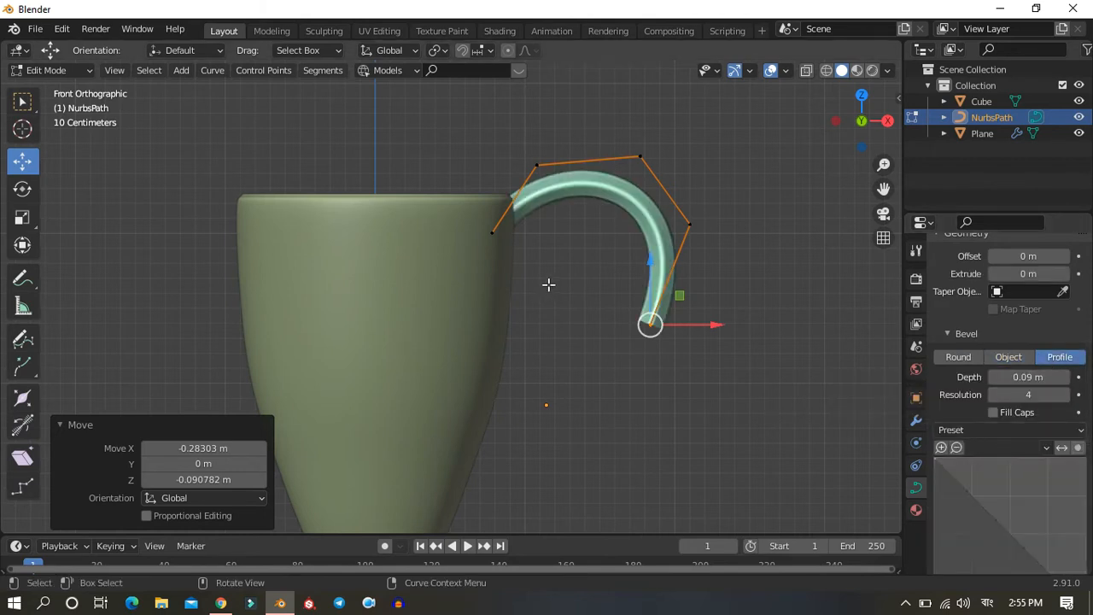
pyautogui.click(1031, 431)
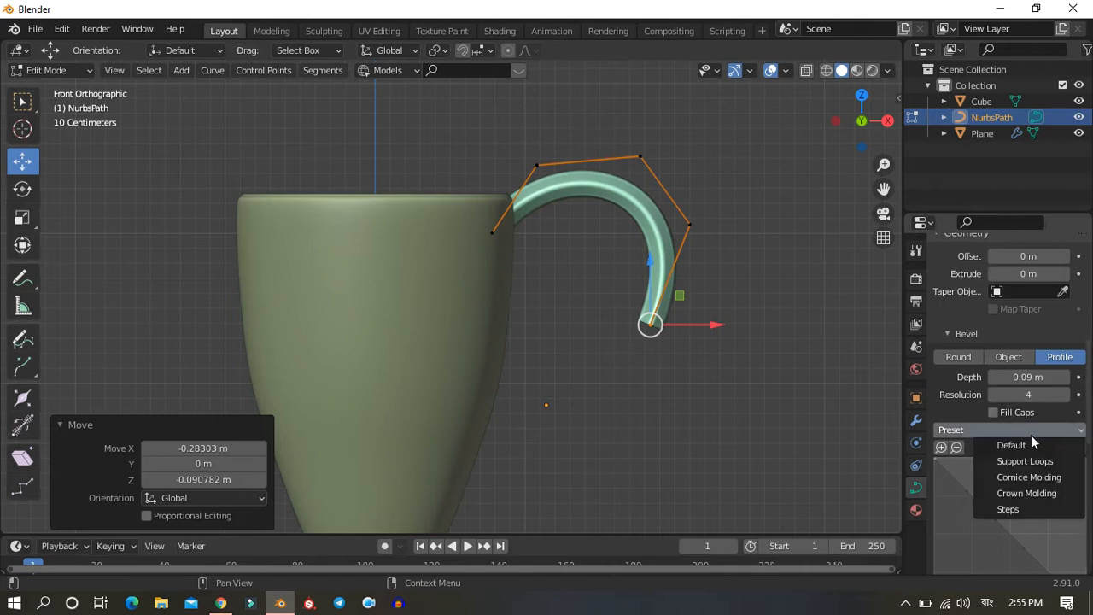
pyautogui.click(1034, 459)
pyautogui.click(1030, 431)
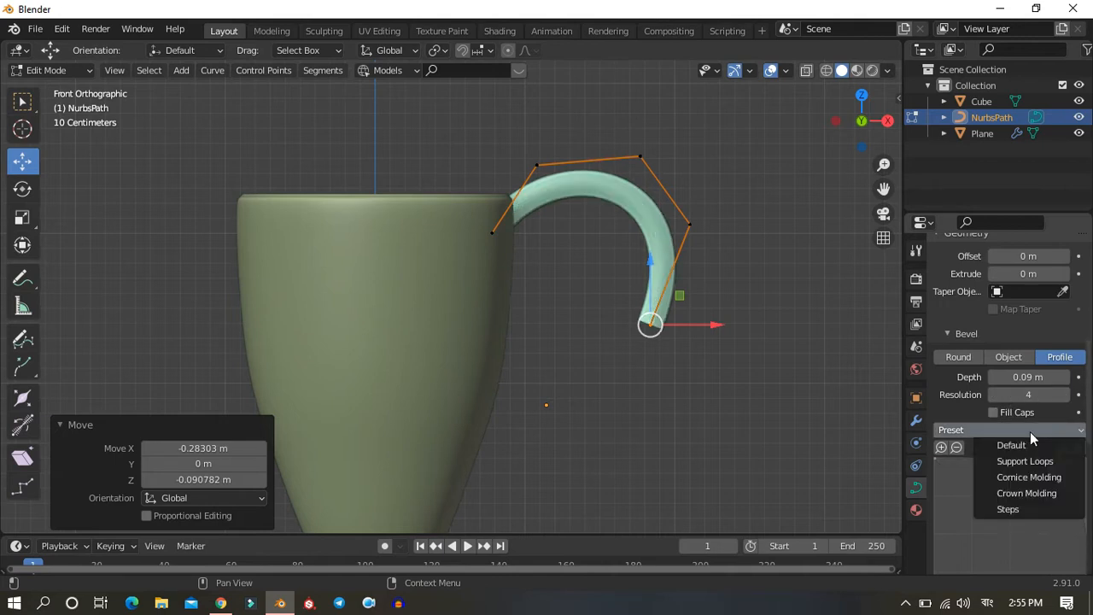
pyautogui.click(1038, 493)
# Step: Reduce the handle's bevel resolution to 0 while checking its shape from several angles
pyautogui.moveTo(564, 291); pyautogui.dragTo(923, 390, button='middle')
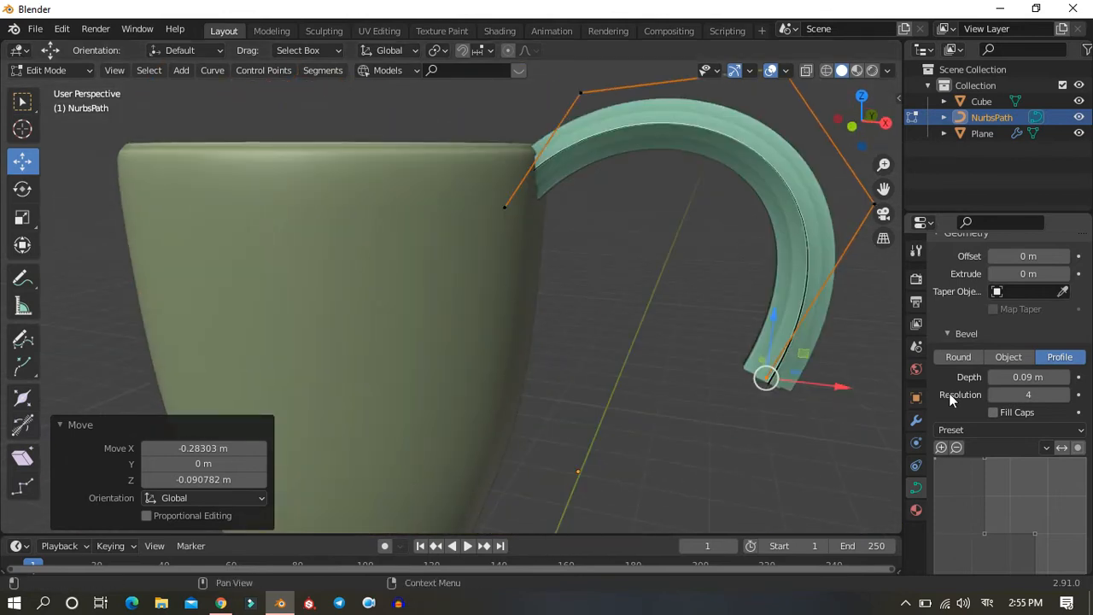
pyautogui.click(997, 396)
pyautogui.moveTo(847, 368); pyautogui.dragTo(659, 380, button='middle')
pyautogui.click(995, 395)
pyautogui.moveTo(854, 367); pyautogui.dragTo(934, 359, button='middle')
pyautogui.click(993, 395)
pyautogui.click(992, 395)
pyautogui.moveTo(990, 396); pyautogui.dragTo(735, 300, button='middle')
pyautogui.scroll(-3, 483, 217)
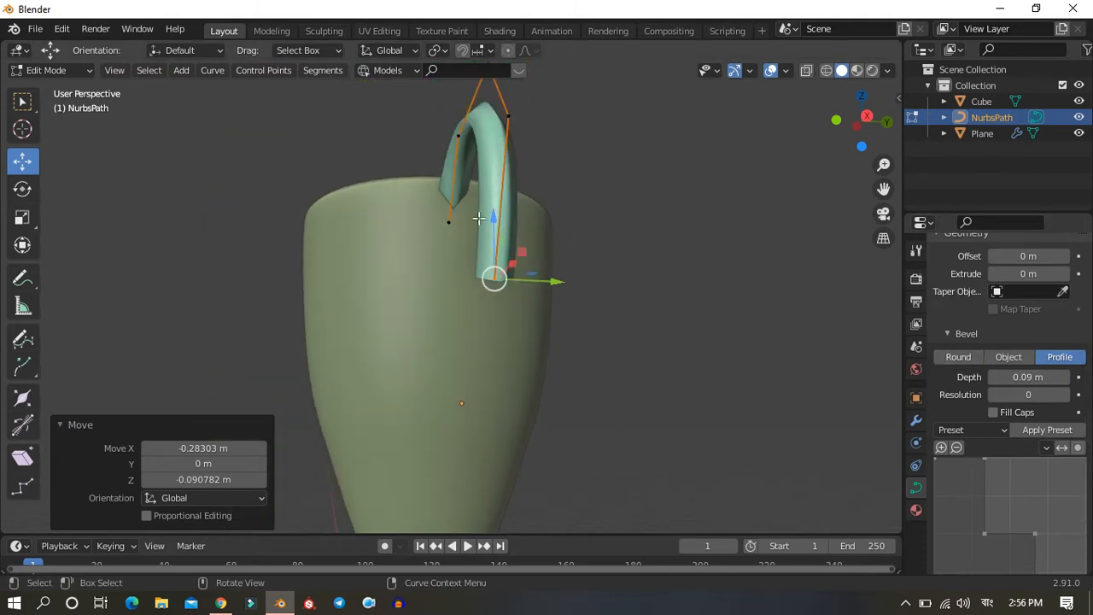
# Step: Set the handle's bevel depth to 0.1 m
pyautogui.moveTo(484, 217); pyautogui.dragTo(764, 308, button='middle')
pyautogui.click(992, 379)
pyautogui.click(993, 379)
pyautogui.click(993, 376)
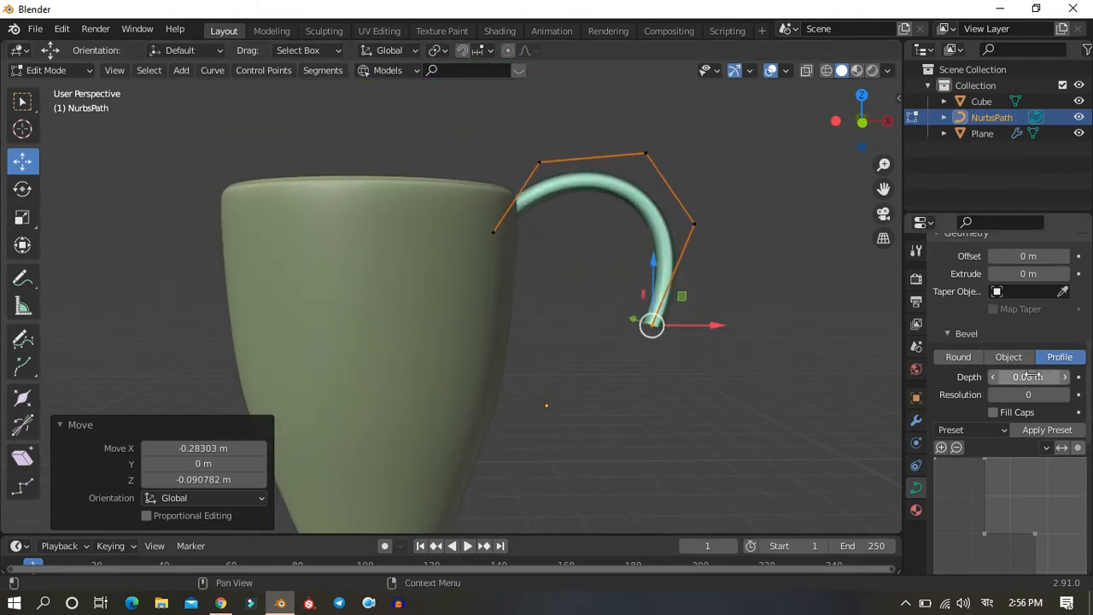
pyautogui.click(1065, 376)
# Step: Select all of the handle's control points in front view and lower them along Z below the cup's rim
pyautogui.moveTo(446, 107); pyautogui.dragTo(632, 330)
pyautogui.press('KP_1')
pyautogui.press('g')
pyautogui.press('z')
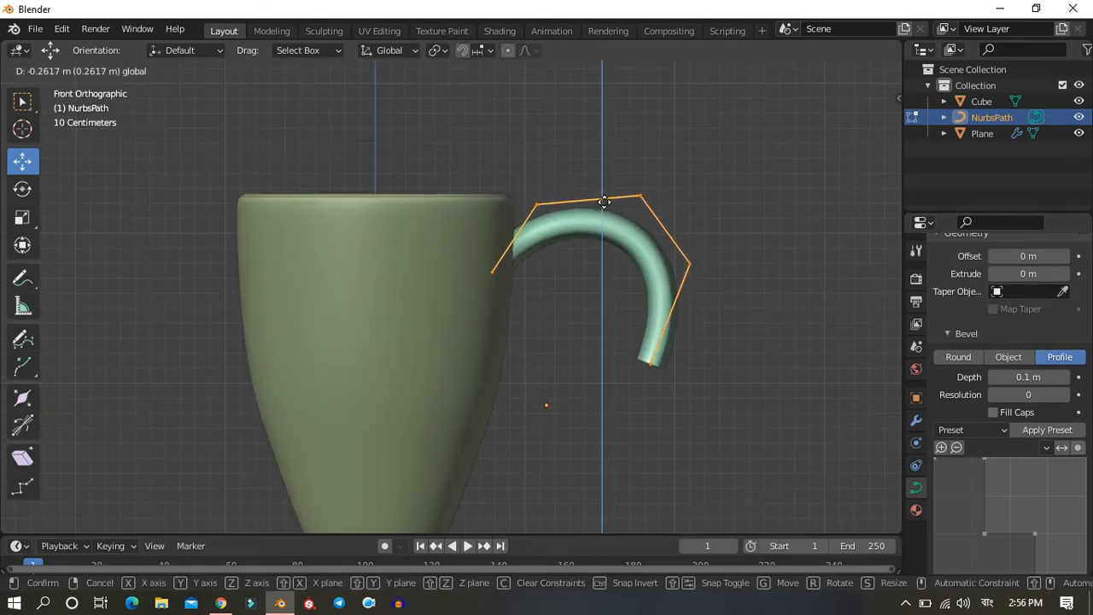
pyautogui.moveTo(602, 223); pyautogui.dragTo(602, 225)
# Step: Extrude the handle's lower end point repeatedly in a curve down to the narrow lower part of the cup
pyautogui.scroll(-3, 538, 317)
pyautogui.moveTo(527, 319); pyautogui.dragTo(551, 382)
pyautogui.press('e')
pyautogui.click(486, 429)
pyautogui.press('e')
pyautogui.click(468, 442)
pyautogui.press('e')
pyautogui.click(452, 447)
pyautogui.press('e')
pyautogui.click(454, 472)
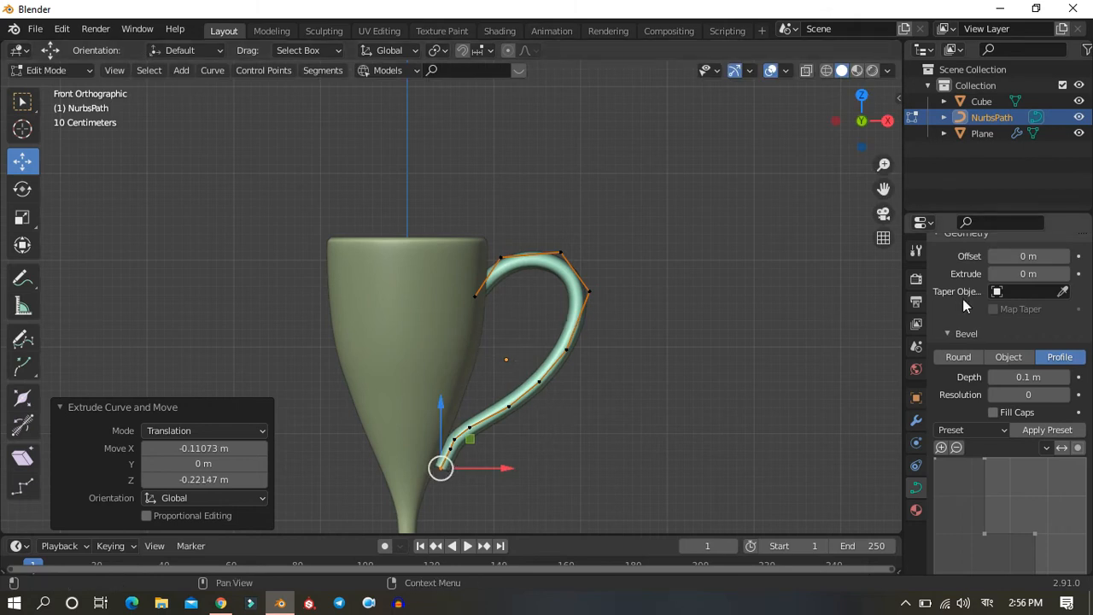
# Step: Try a Mirror modifier with the X and Y axes on the handle in Object Mode, and undo it
pyautogui.press('Tab')
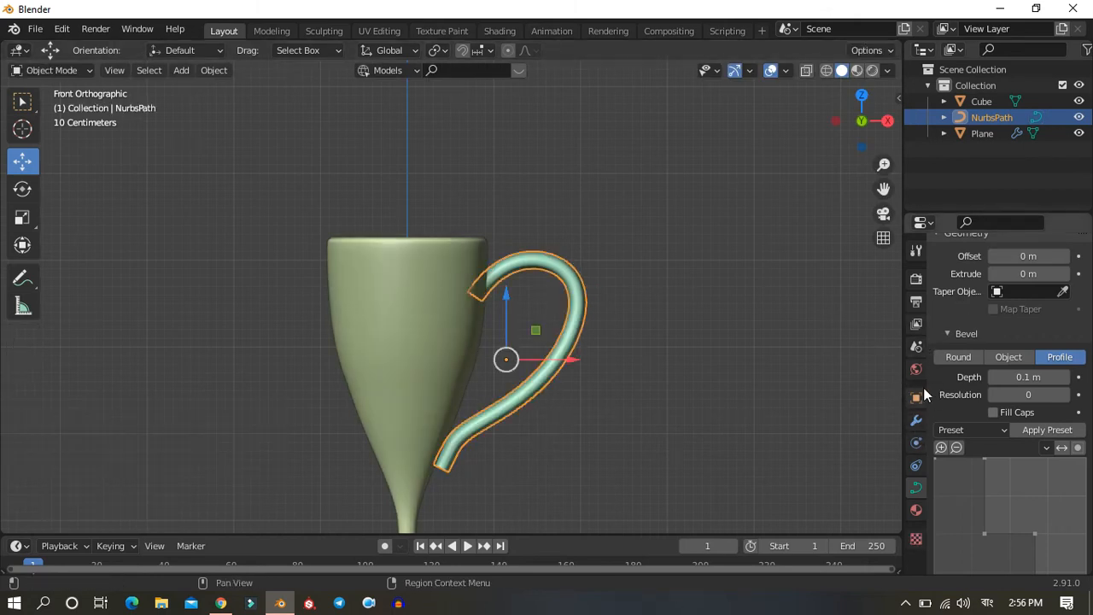
pyautogui.click(915, 419)
pyautogui.click(965, 276)
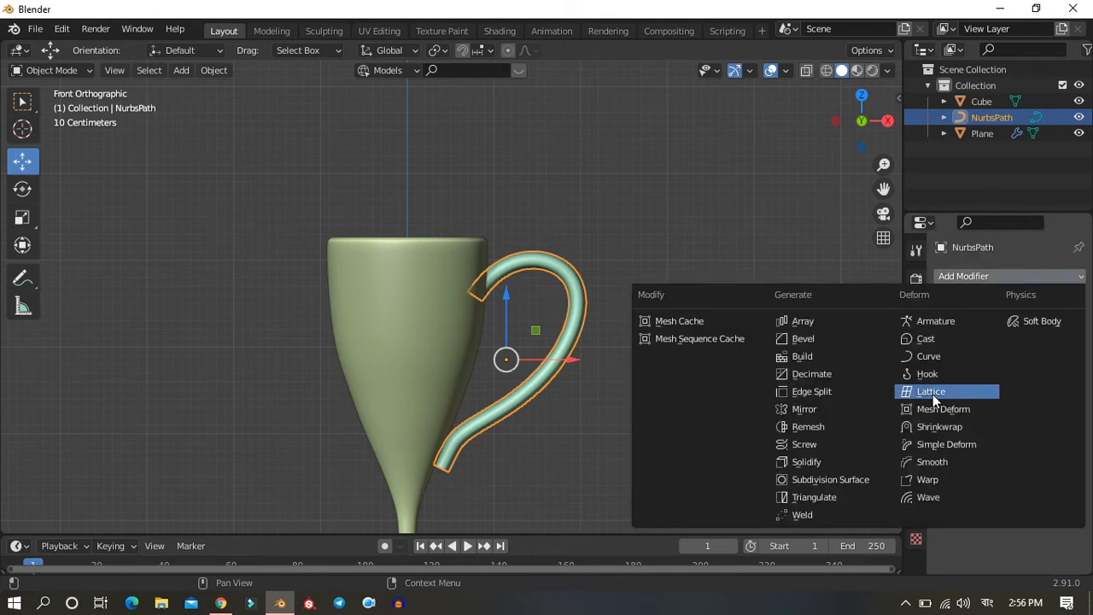
pyautogui.click(817, 414)
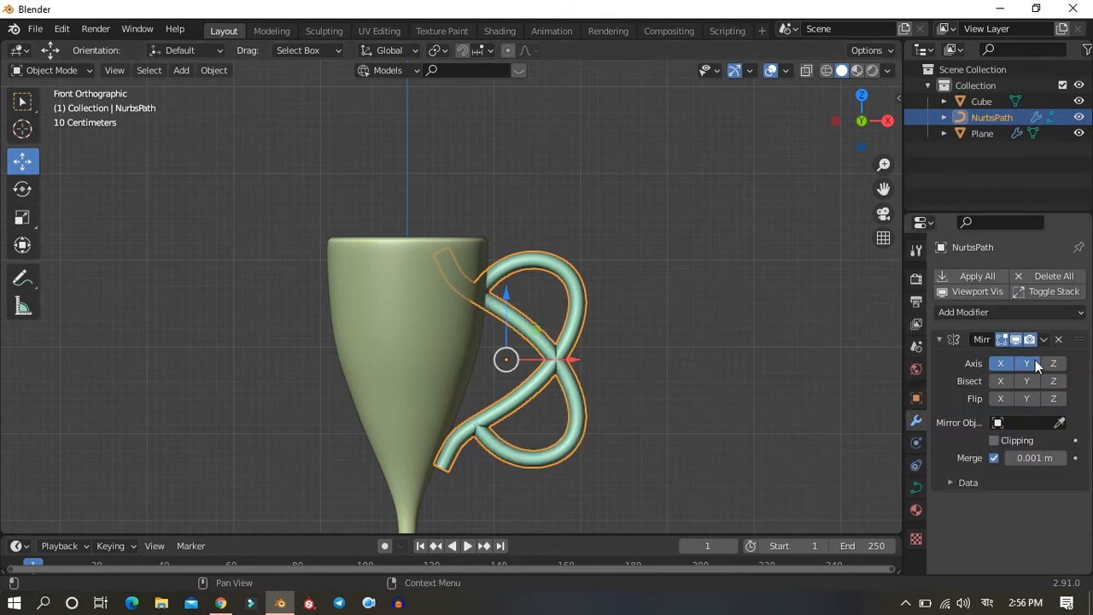
pyautogui.hotkey('ctrl', 'z')
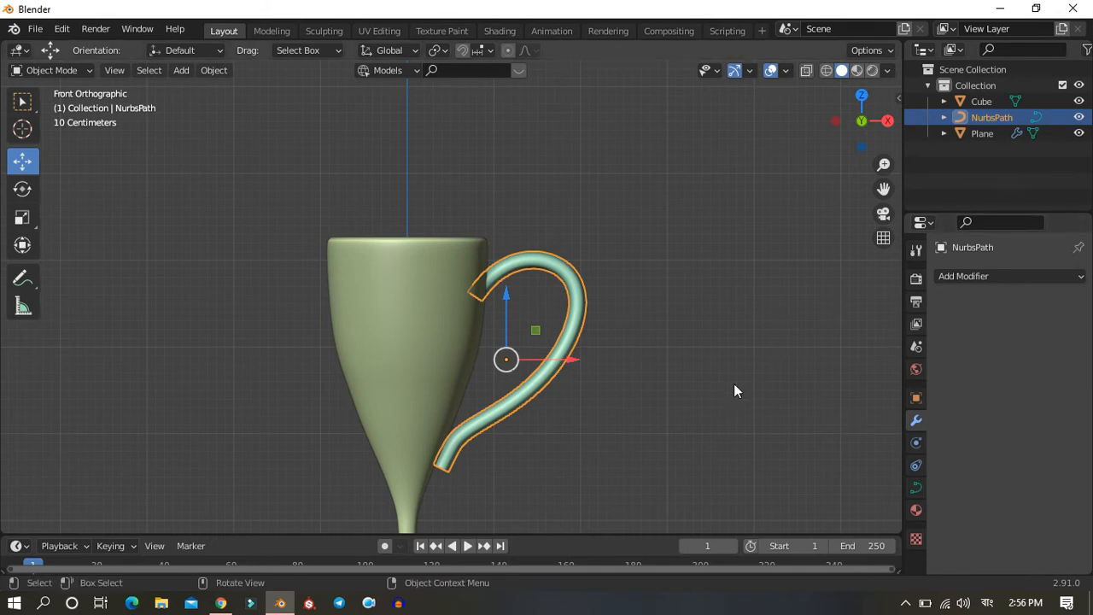
# Step: Add a Mirror modifier to the handle in Edit Mode, test its Z axis, and leave all mirror axes off
pyautogui.press('Tab')
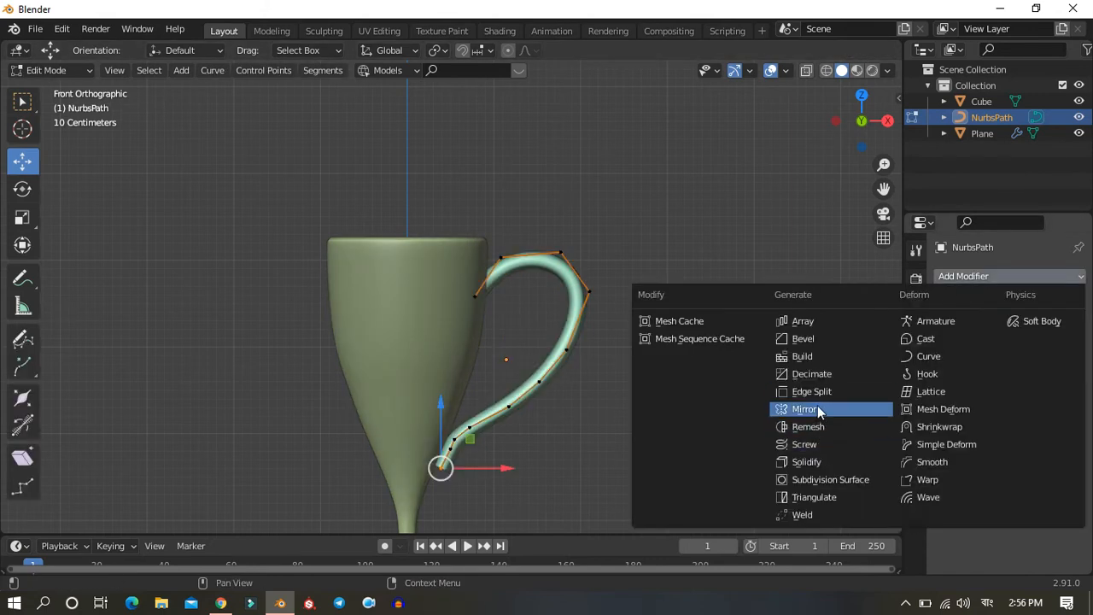
pyautogui.click(820, 410)
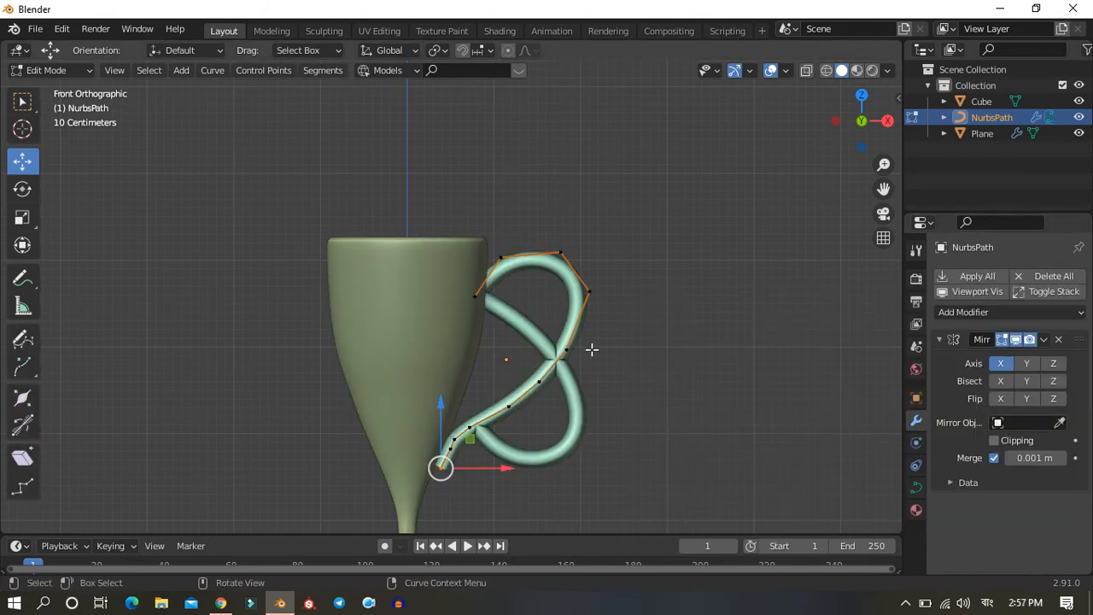
pyautogui.click(1000, 363)
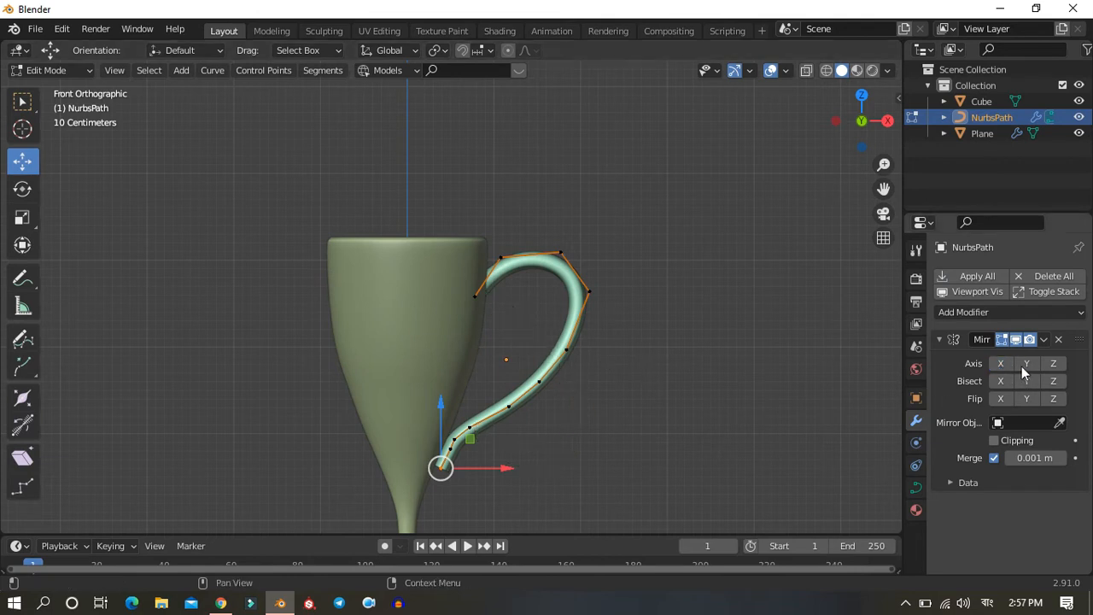
pyautogui.click(1054, 364)
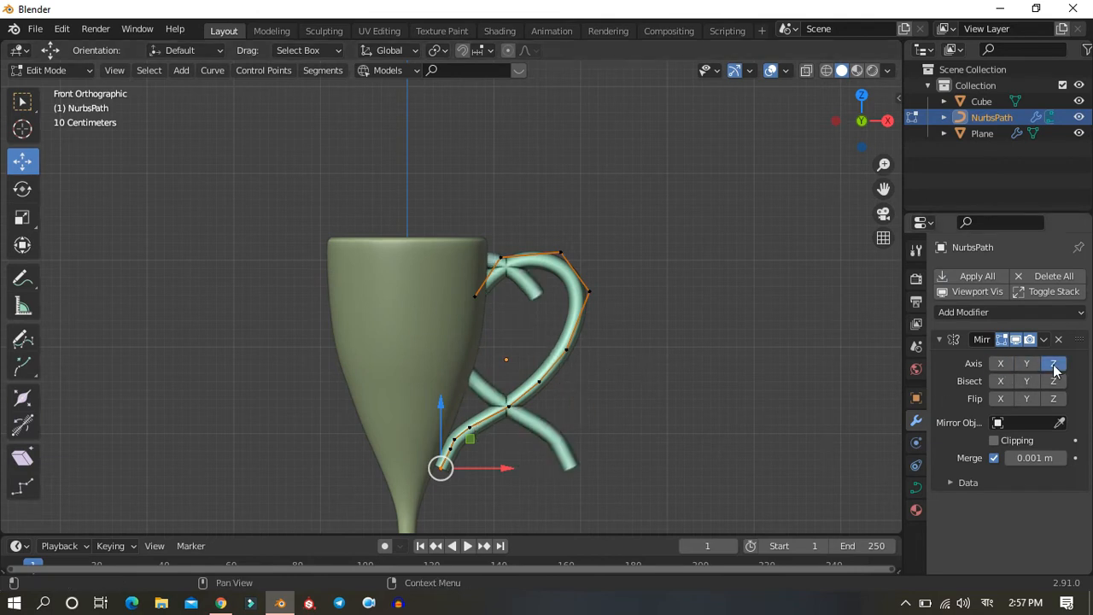
pyautogui.click(1054, 366)
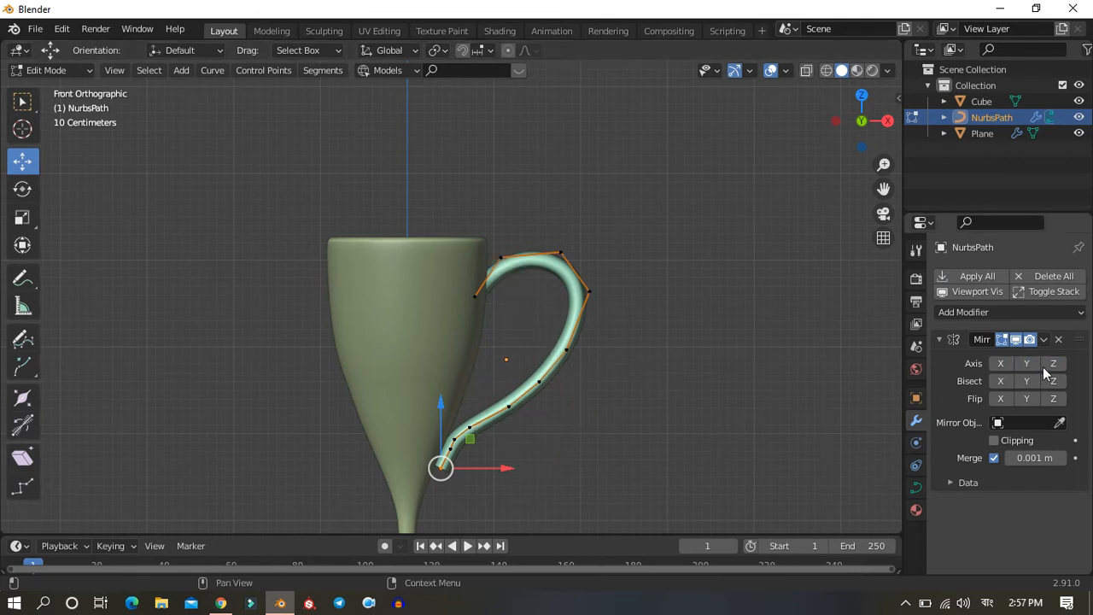
# Step: Set the handle's origin to the 3D cursor in Object Mode, after trying Geometry to Origin and Origin to Geometry
pyautogui.press('Tab')
pyautogui.rightClick(583, 332)
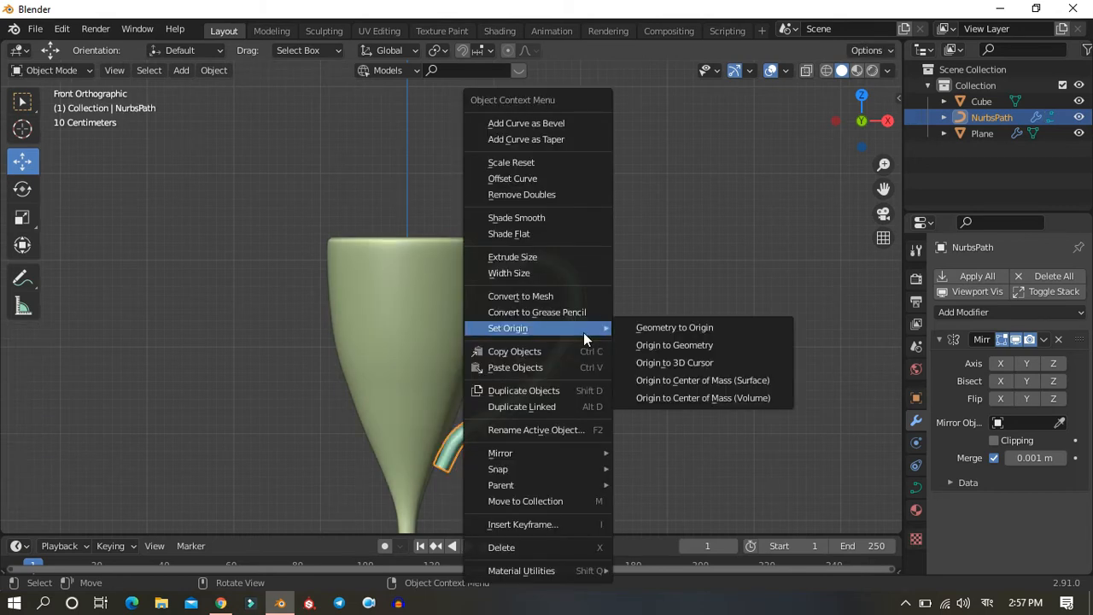
pyautogui.click(652, 326)
pyautogui.rightClick(577, 327)
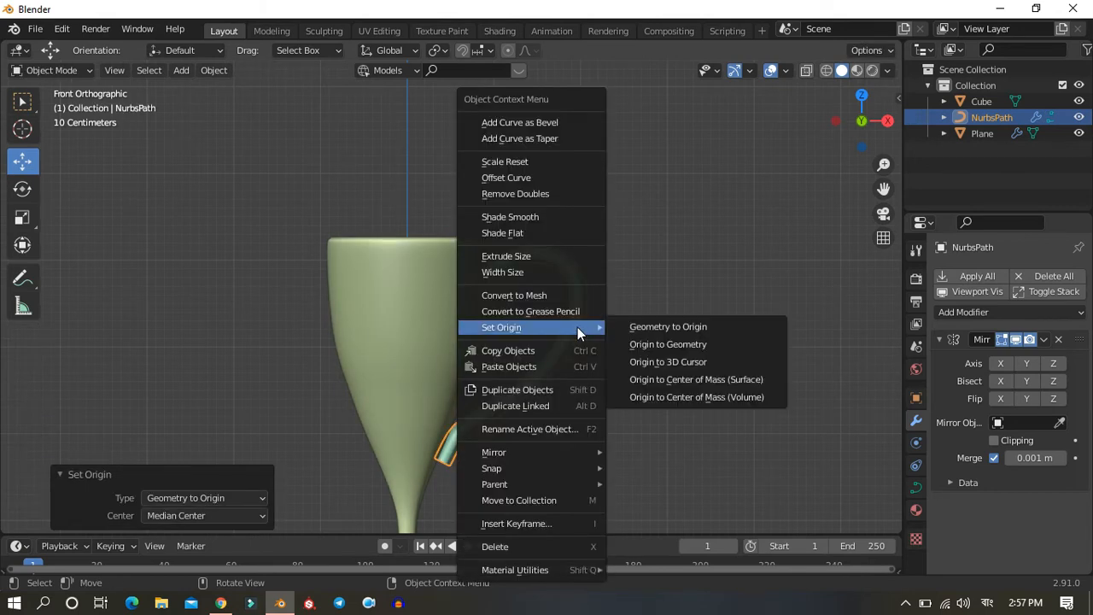
pyautogui.click(674, 344)
pyautogui.rightClick(578, 328)
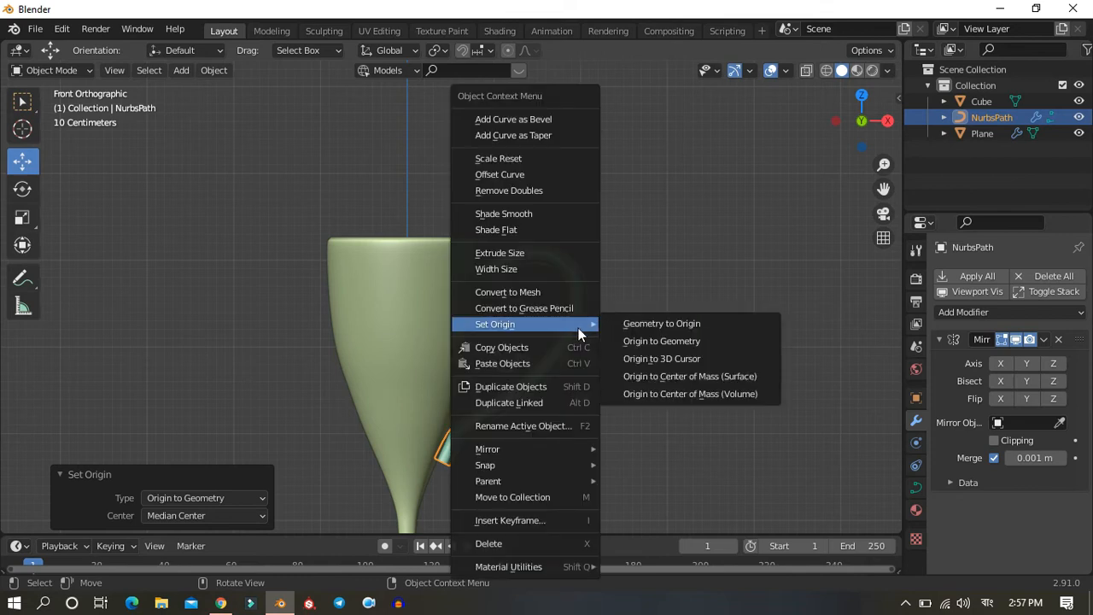
pyautogui.click(666, 361)
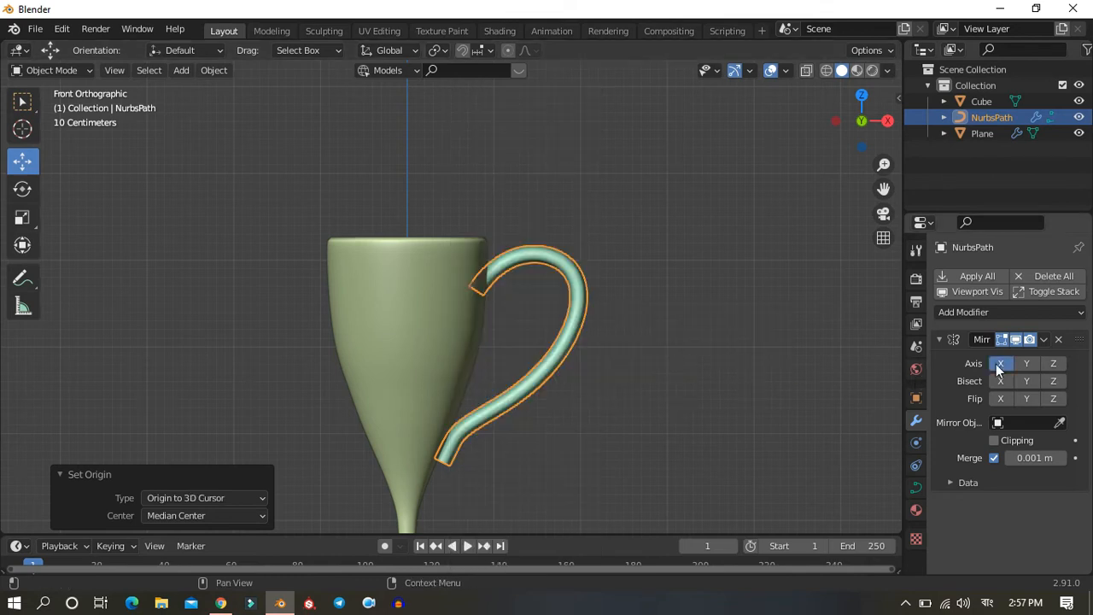
# Step: Test the axes of the handle's Mirror modifier and leave only Z enabled, mirroring the handle to the cup's other side
pyautogui.scroll(-6, 515, 328)
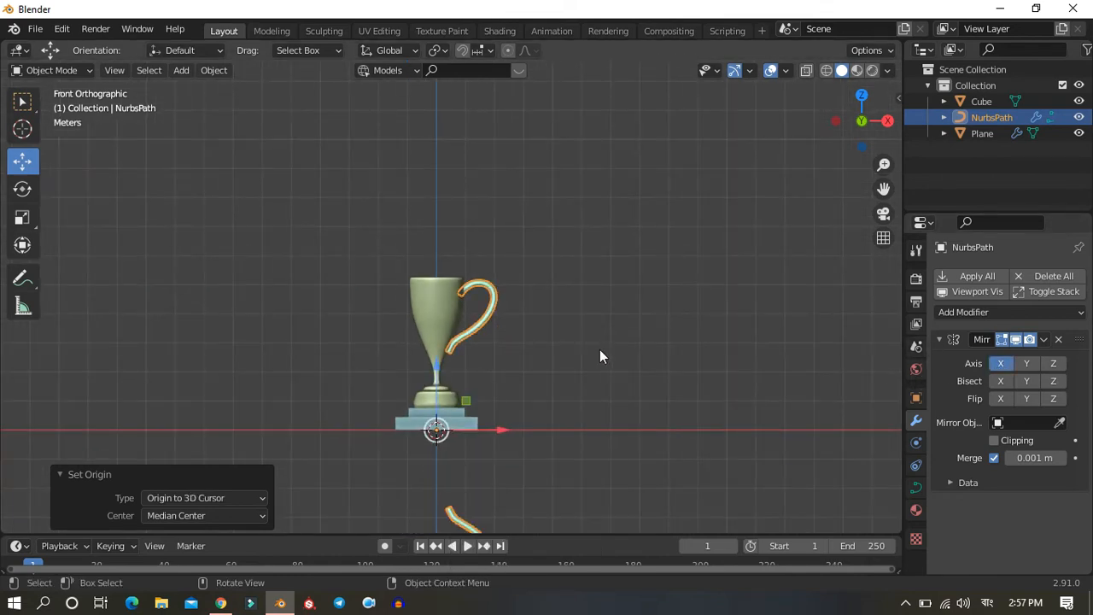
pyautogui.click(1002, 366)
pyautogui.click(1055, 366)
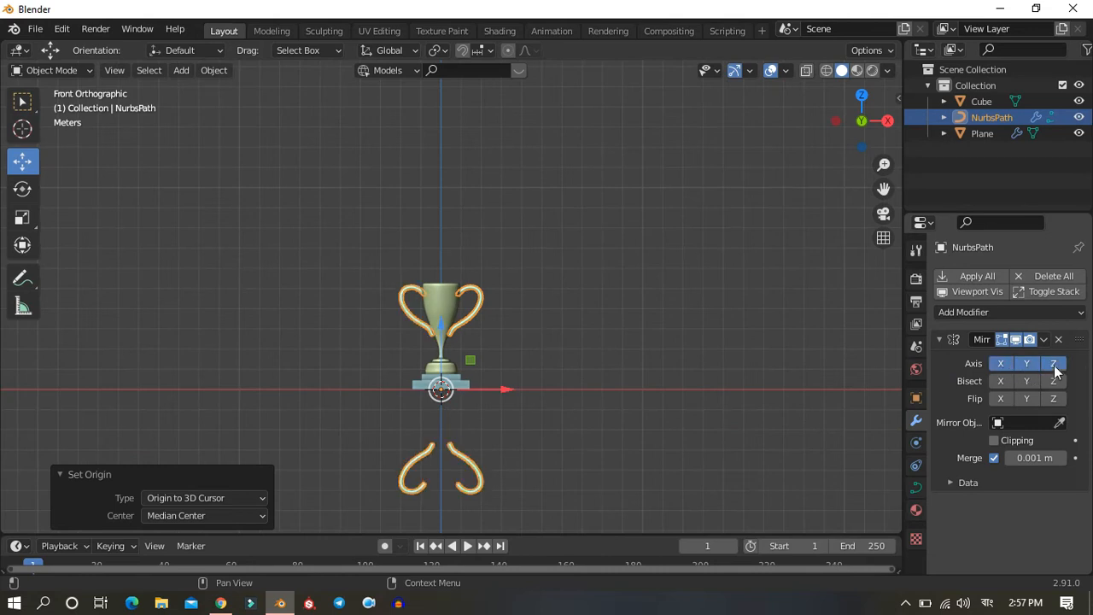
pyautogui.click(1004, 367)
pyautogui.scroll(6, 413, 346)
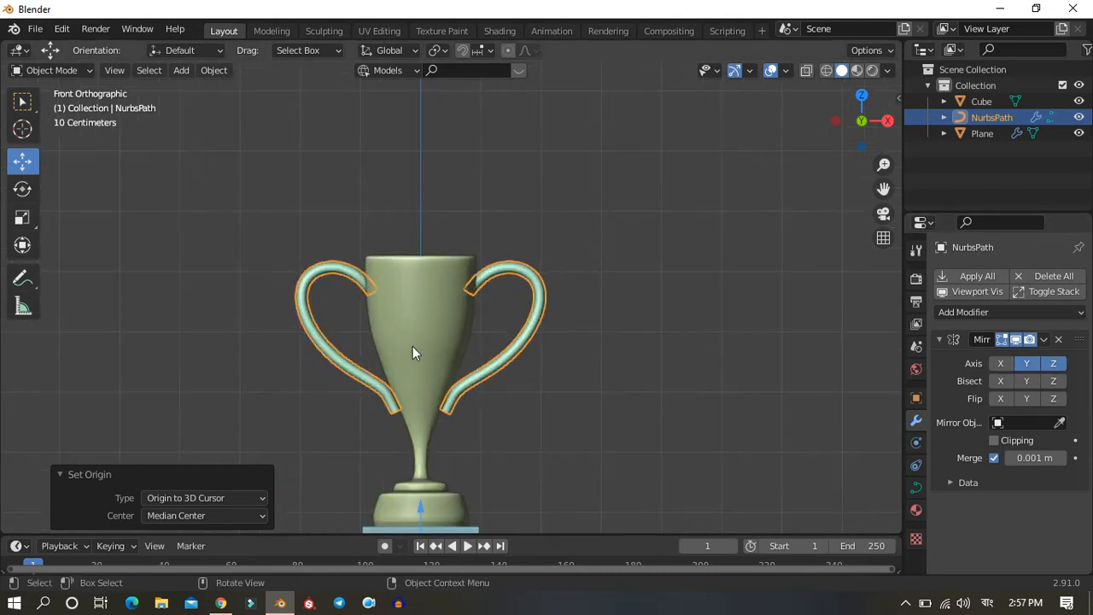
pyautogui.scroll(6, 412, 353)
pyautogui.scroll(-5, 469, 336)
pyautogui.click(1053, 366)
pyautogui.click(1053, 366)
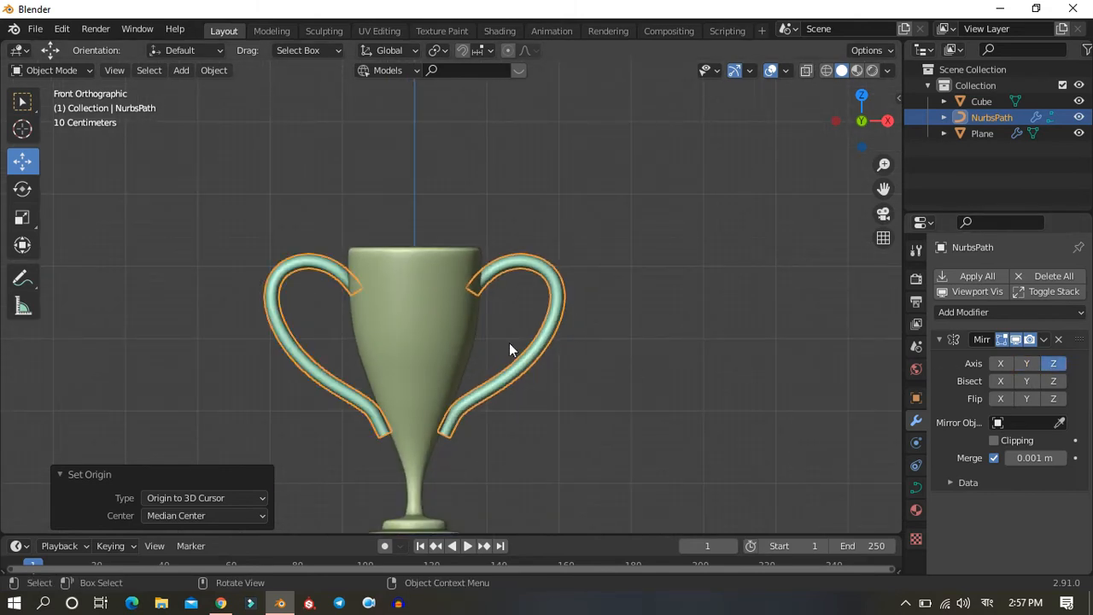
# Step: Move the handle's upper end point out of the cup wall, about 0.16 m along X and 0.22 m up, in Edit Mode
pyautogui.press('Tab')
pyautogui.scroll(3, 530, 348)
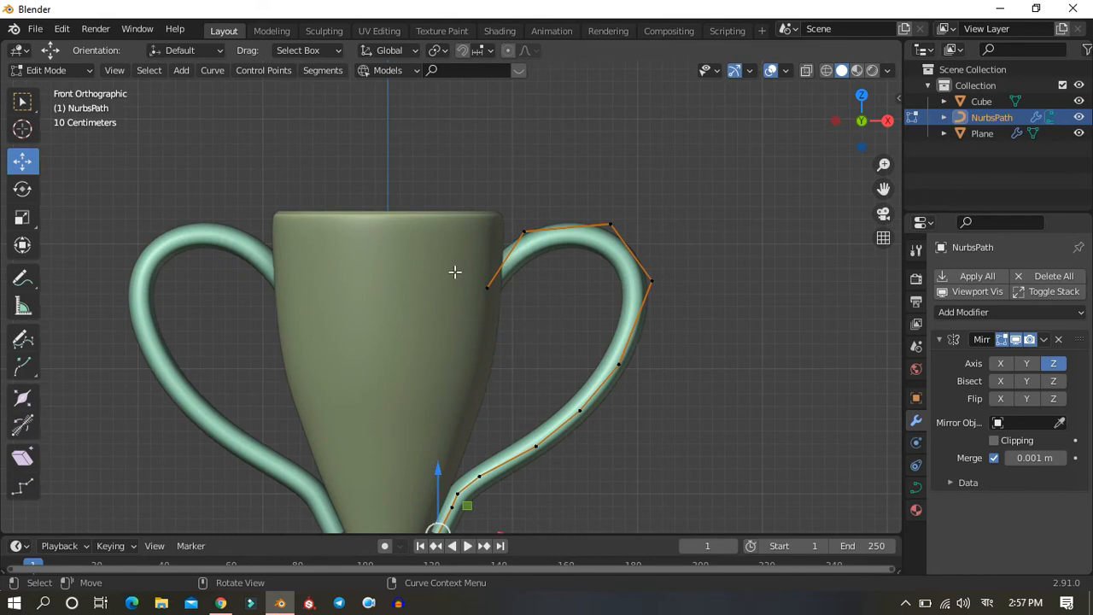
pyautogui.scroll(-1, 561, 242)
pyautogui.scroll(3, 515, 137)
pyautogui.click(539, 163)
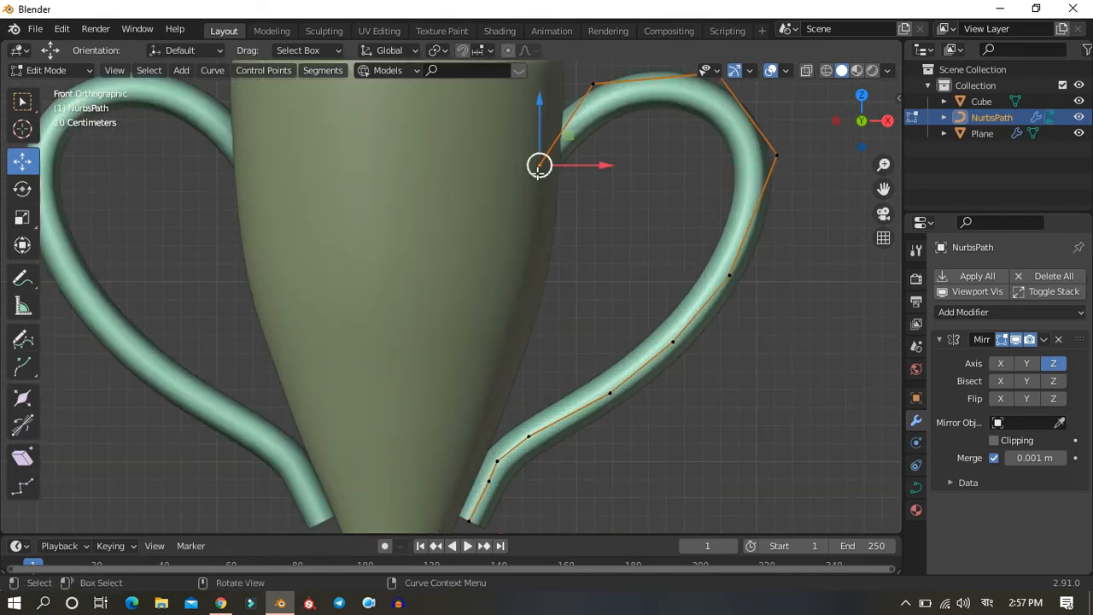
pyautogui.press('g')
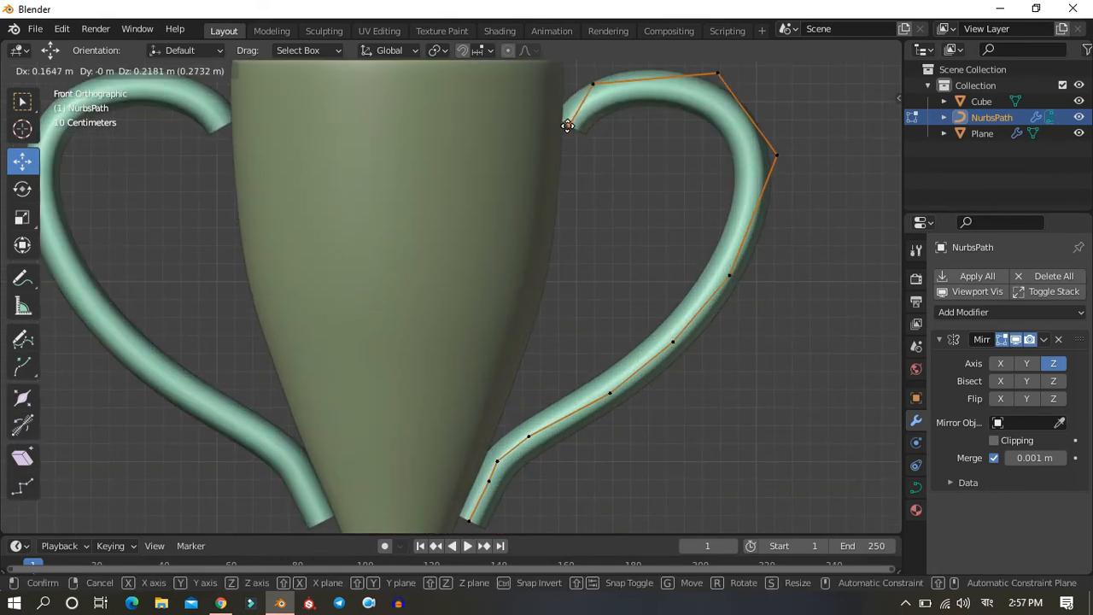
pyautogui.click(568, 128)
# Step: Extrude the handle's upper end point three times, down along the cup and inward into the handle loop, to start a curl
pyautogui.press('e')
pyautogui.click(586, 179)
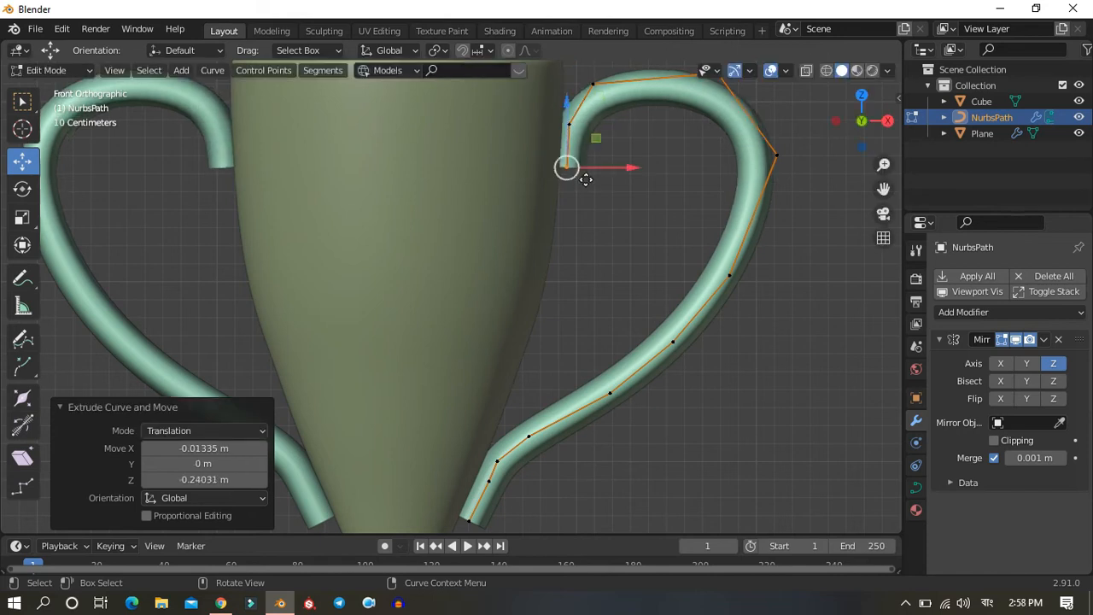
pyautogui.press('e')
pyautogui.click(609, 209)
pyautogui.press('e')
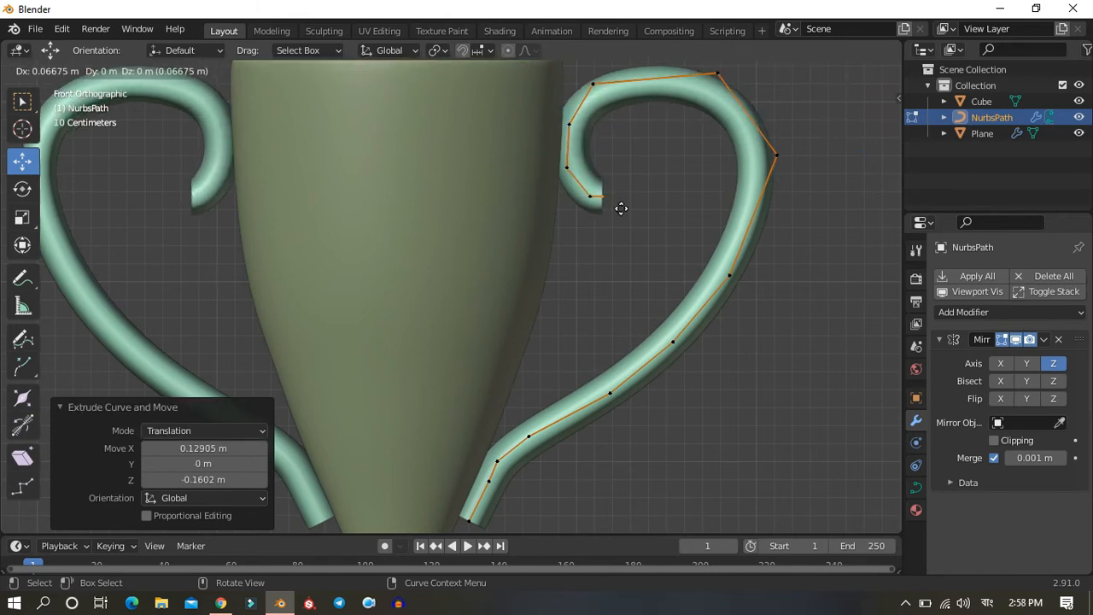
pyautogui.click(614, 218)
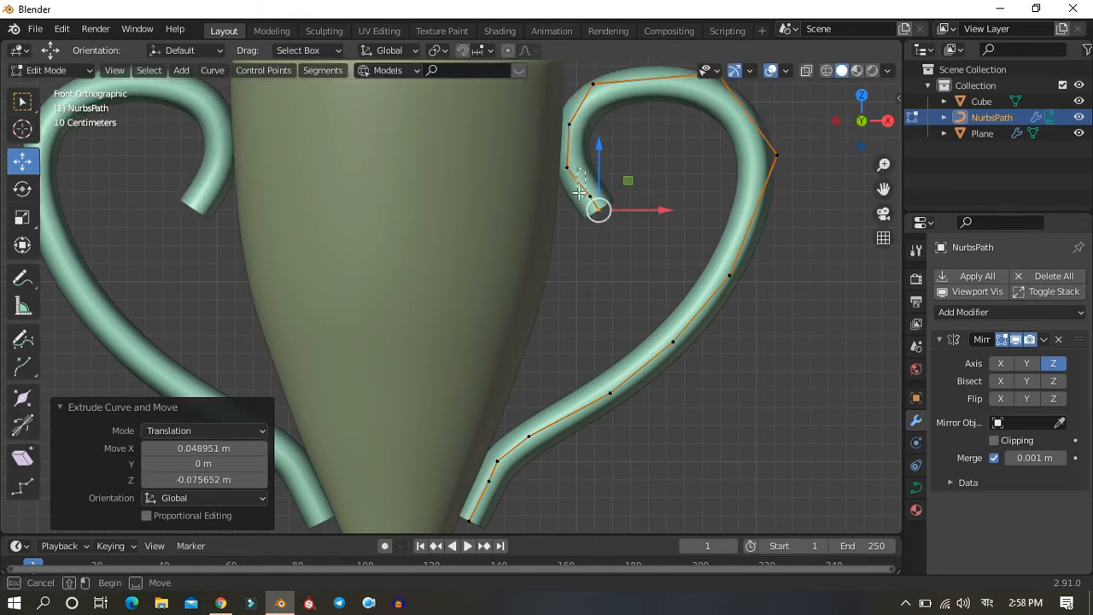
# Step: Shrink the curve radius at the bend point of the handle's new curl beside the cup wall
pyautogui.moveTo(599, 209); pyautogui.dragTo(598, 206)
pyautogui.keyDown('shift'); pyautogui.moveTo(630, 165); pyautogui.dragTo(537, 239, button='middle'); pyautogui.keyUp('shift')
pyautogui.scroll(5, 581, 198)
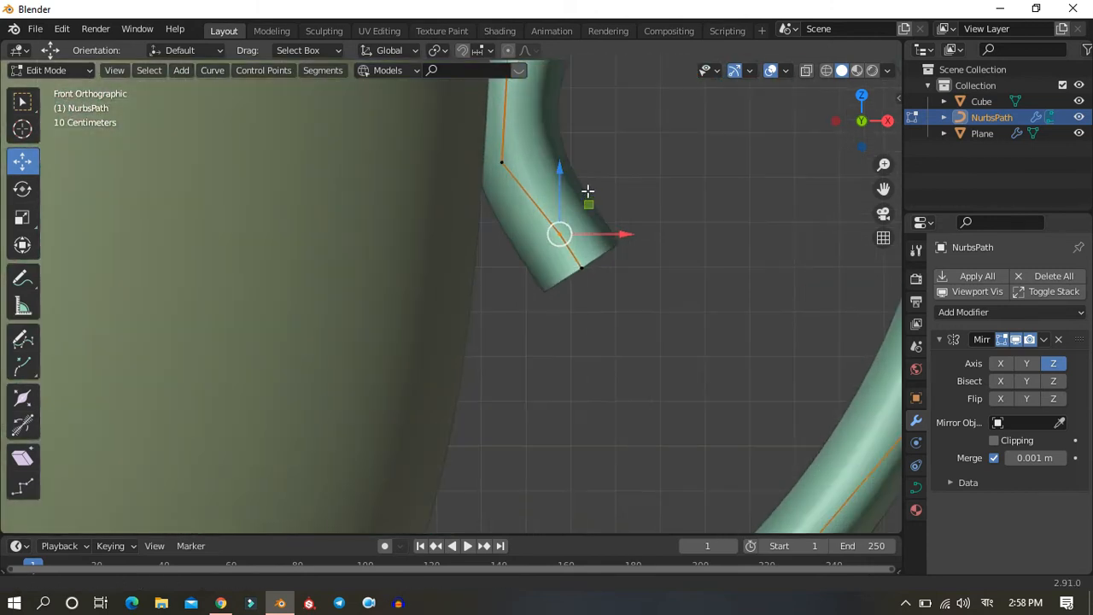
pyautogui.keyDown('shift'); pyautogui.moveTo(588, 190); pyautogui.dragTo(539, 209, button='middle'); pyautogui.keyUp('shift')
pyautogui.scroll(-2, 507, 208)
pyautogui.moveTo(438, 190); pyautogui.dragTo(468, 228)
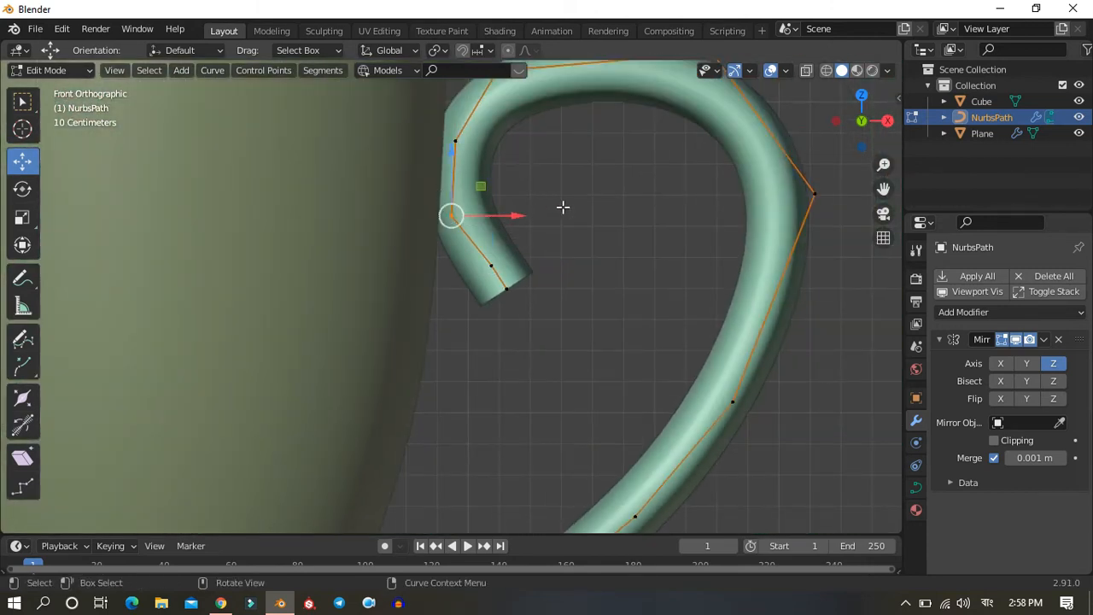
pyautogui.press('s')
pyautogui.rightClick(618, 244)
pyautogui.hotkey('alt', 's')
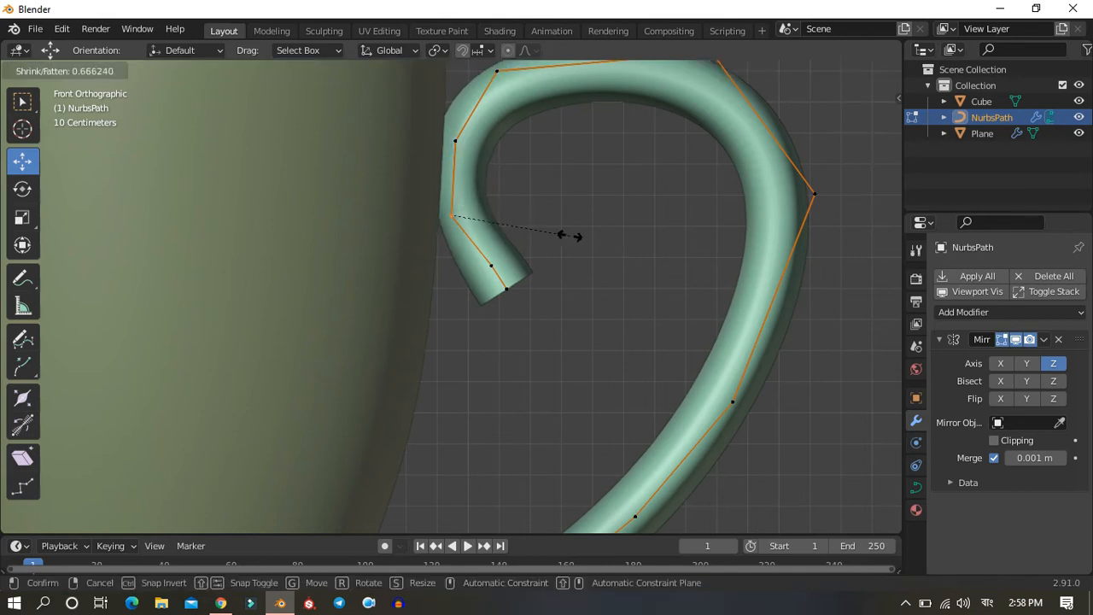
pyautogui.click(550, 242)
# Step: Shrink the radius of the curl's last two control points to about 0.5
pyautogui.moveTo(597, 225); pyautogui.dragTo(466, 304)
pyautogui.hotkey('alt', 's')
pyautogui.click(499, 272)
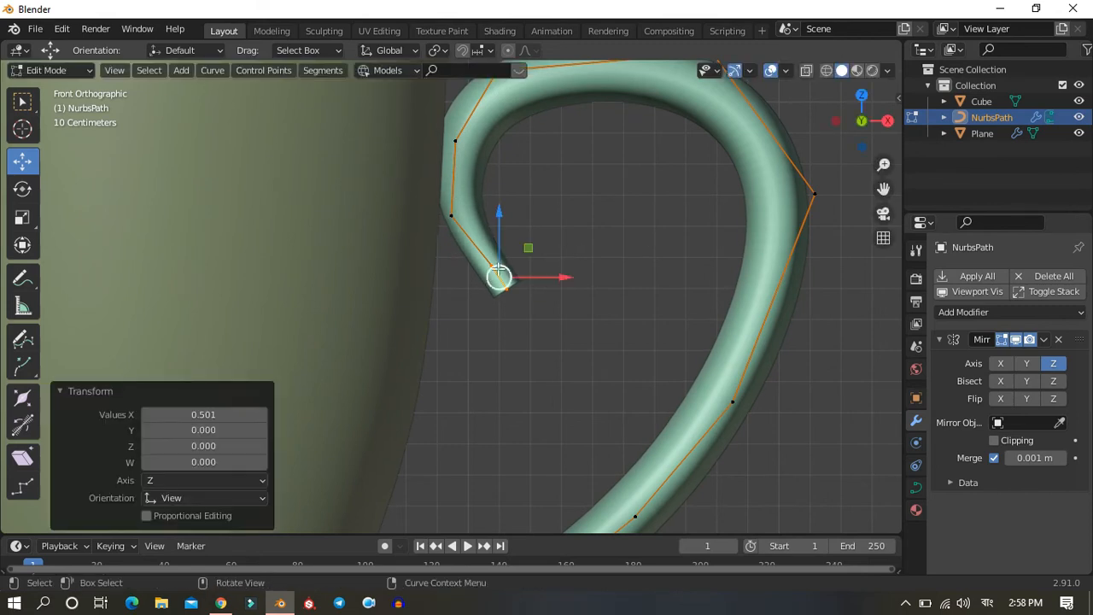
# Step: Move the curl's second-to-last point toward the cup and adjust the handle's inner top control point
pyautogui.press('g')
pyautogui.click(468, 253)
pyautogui.scroll(-2, 474, 254)
pyautogui.moveTo(463, 114); pyautogui.dragTo(482, 136)
pyautogui.press('g')
pyautogui.click(501, 121)
# Step: Nudge the three control points along the curl's cup side to round its bend
pyautogui.click(453, 188)
pyautogui.press('g')
pyautogui.click(463, 184)
pyautogui.click(452, 239)
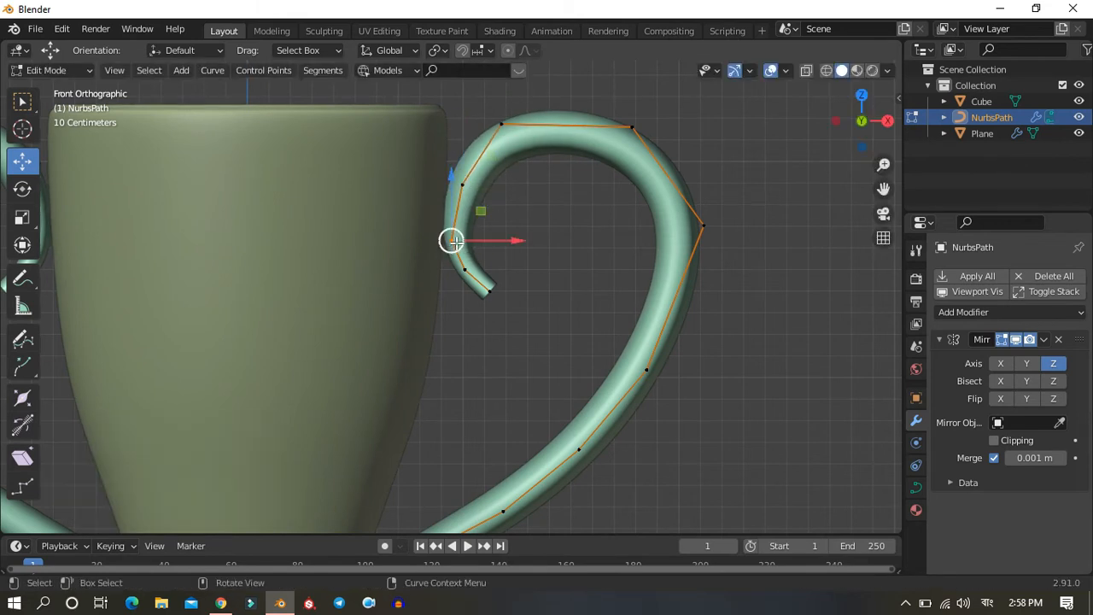
pyautogui.press('g')
pyautogui.click(453, 231)
pyautogui.click(465, 266)
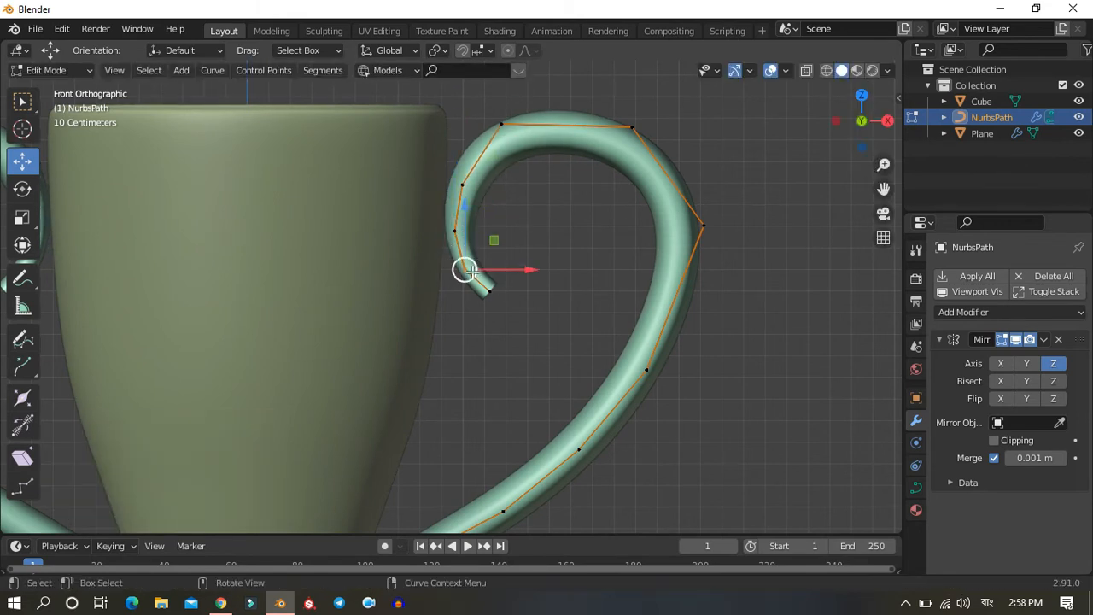
pyautogui.press('g')
pyautogui.click(461, 255)
# Step: Move the curl's tip point about 0.037 m toward the cup and 0.085 m up, and shrink its radius to a fine point
pyautogui.moveTo(537, 277); pyautogui.dragTo(470, 301)
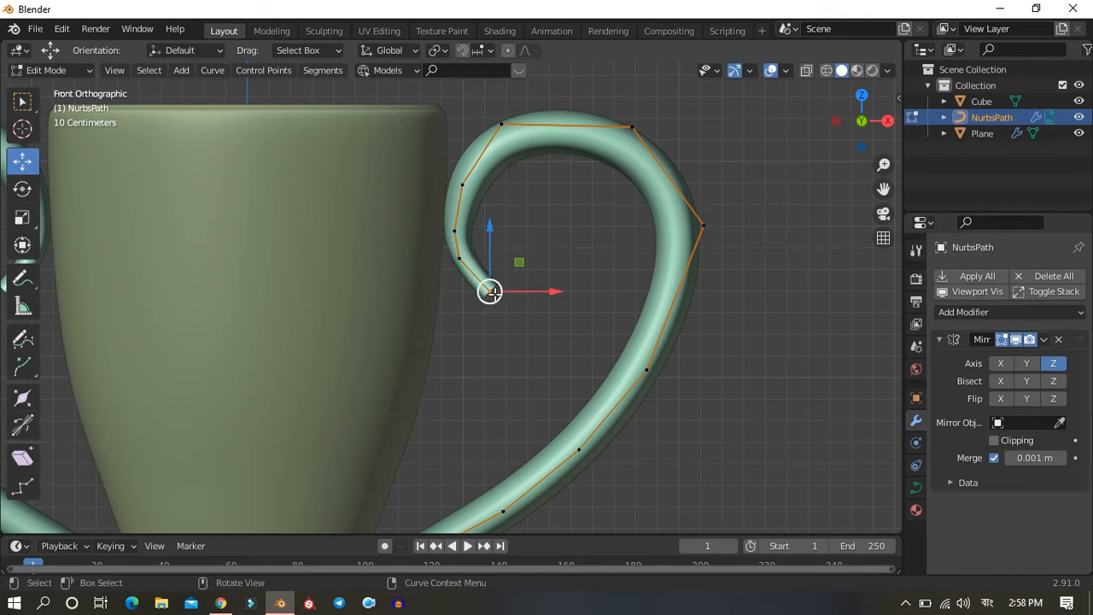
pyautogui.press('g')
pyautogui.click(484, 271)
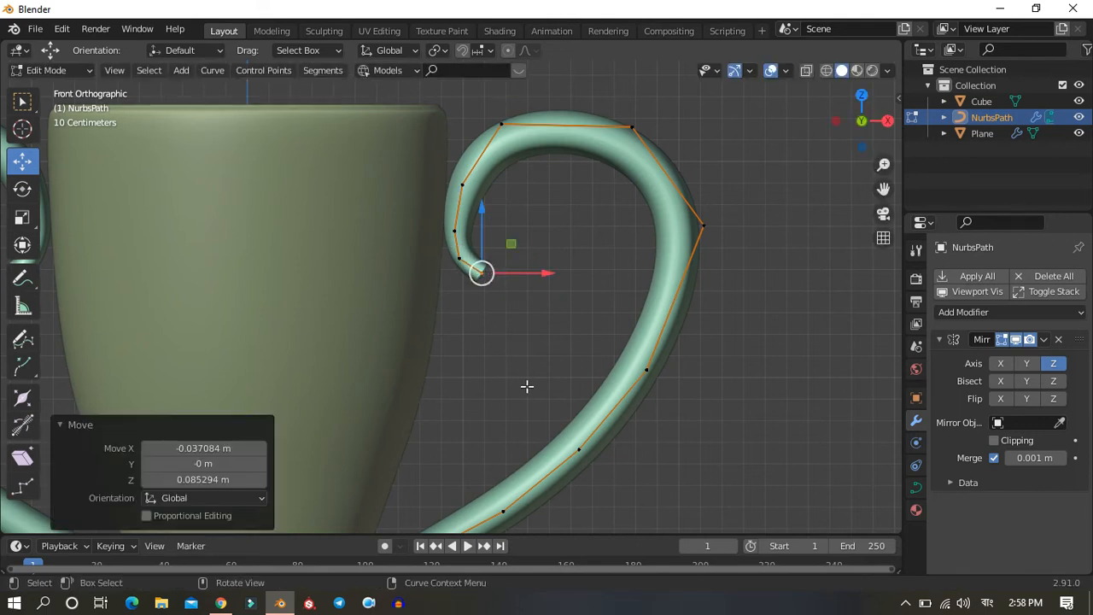
pyautogui.hotkey('alt', 's')
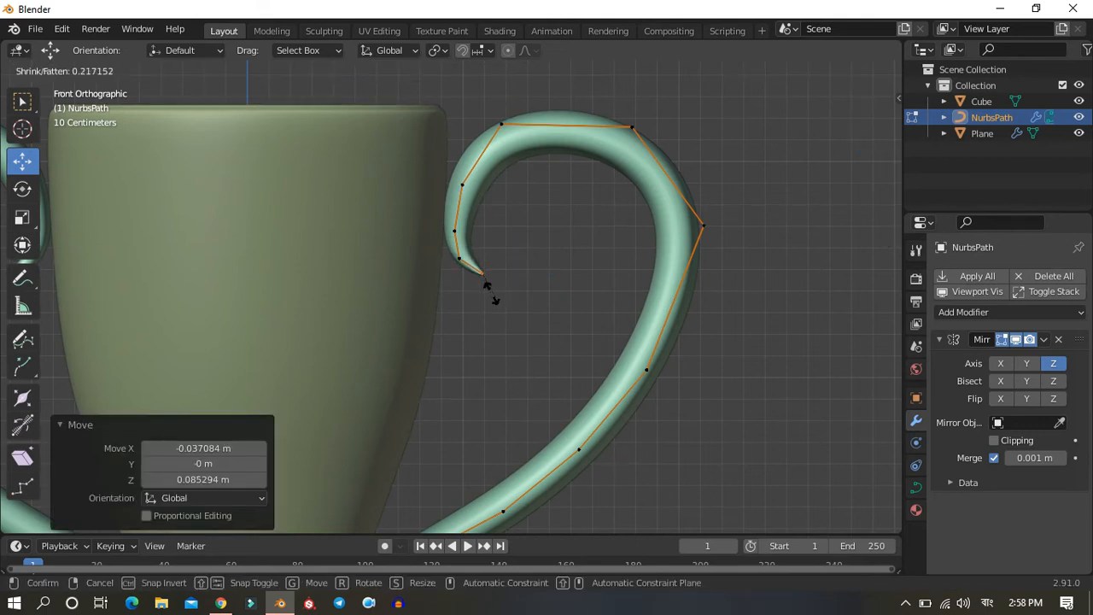
pyautogui.click(486, 280)
pyautogui.moveTo(507, 281); pyautogui.dragTo(571, 301, button='middle')
pyautogui.press('KP_1')
# Step: Reposition the handle's two top control points and its outermost point to tighten the upper arch
pyautogui.keyDown('shift'); pyautogui.moveTo(597, 259); pyautogui.dragTo(459, 353, button='middle'); pyautogui.keyUp('shift')
pyautogui.moveTo(343, 172); pyautogui.dragTo(387, 235)
pyautogui.press('g')
pyautogui.click(395, 245)
pyautogui.moveTo(454, 165); pyautogui.dragTo(507, 244)
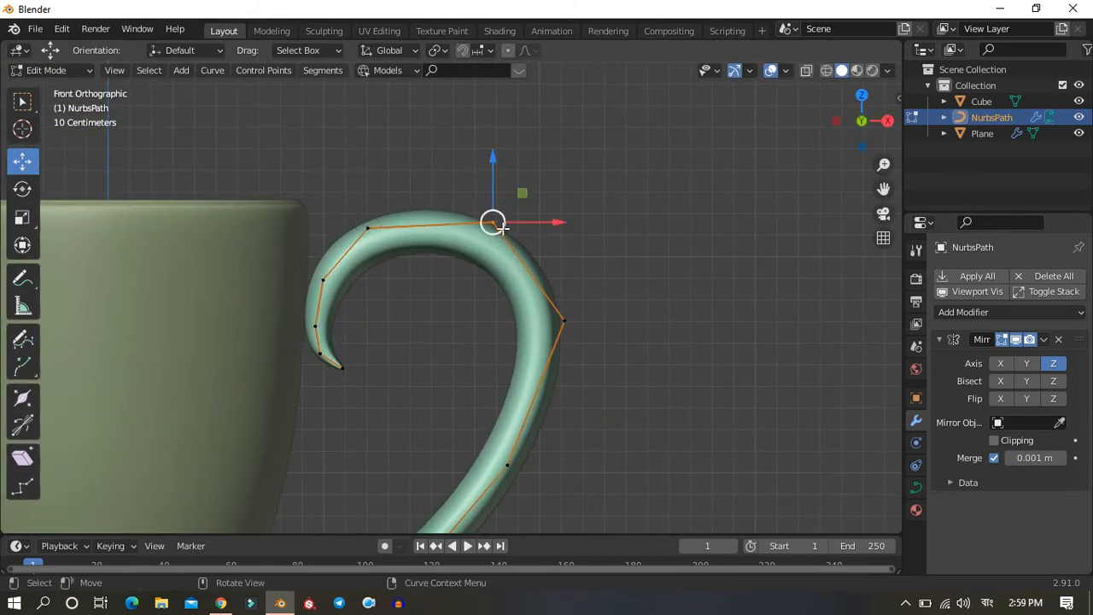
pyautogui.press('g')
pyautogui.click(489, 252)
pyautogui.moveTo(538, 288); pyautogui.dragTo(571, 333)
pyautogui.press('g')
pyautogui.click(536, 360)
# Step: Move the two control points below the handle's outermost point toward the cup, the first about 0.19 m inward and 0.04 m down
pyautogui.scroll(-2, 538, 395)
pyautogui.moveTo(461, 385); pyautogui.dragTo(527, 454)
pyautogui.press('g')
pyautogui.click(468, 419)
pyautogui.scroll(-1, 454, 447)
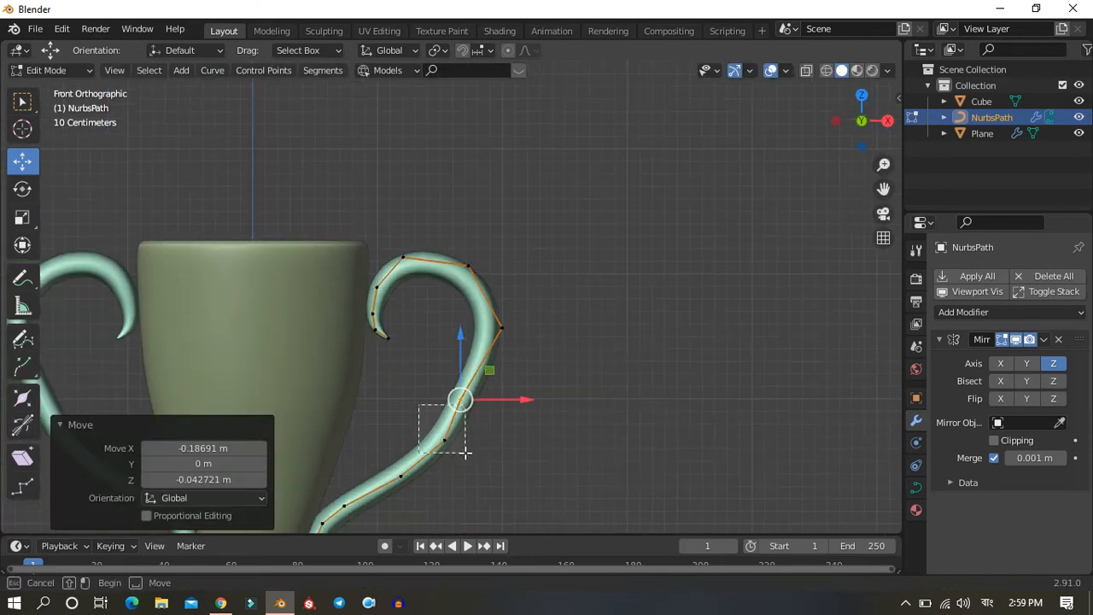
pyautogui.press('g')
pyautogui.click(420, 433)
# Step: Adjust the control point below the handle's outermost point and pull the outermost point slightly outward along X
pyautogui.keyDown('shift'); pyautogui.moveTo(491, 354); pyautogui.dragTo(547, 64, button='middle'); pyautogui.keyUp('shift')
pyautogui.scroll(3, 490, 149)
pyautogui.keyDown('shift'); pyautogui.moveTo(478, 203); pyautogui.dragTo(493, 368, button='middle'); pyautogui.keyUp('shift')
pyautogui.moveTo(482, 148); pyautogui.dragTo(587, 249)
pyautogui.press('g')
pyautogui.click(547, 237)
pyautogui.moveTo(595, 91); pyautogui.dragTo(709, 145)
pyautogui.moveTo(627, 112)
pyautogui.mouseDown()
pyautogui.moveTo(615, 108)
pyautogui.moveTo(645, 111)
pyautogui.mouseUp()
# Step: Move the handle's outer top point and the point below its outermost point outward to round the arch
pyautogui.scroll(-4, 548, 188)
pyautogui.scroll(1, 536, 176)
pyautogui.click(518, 123)
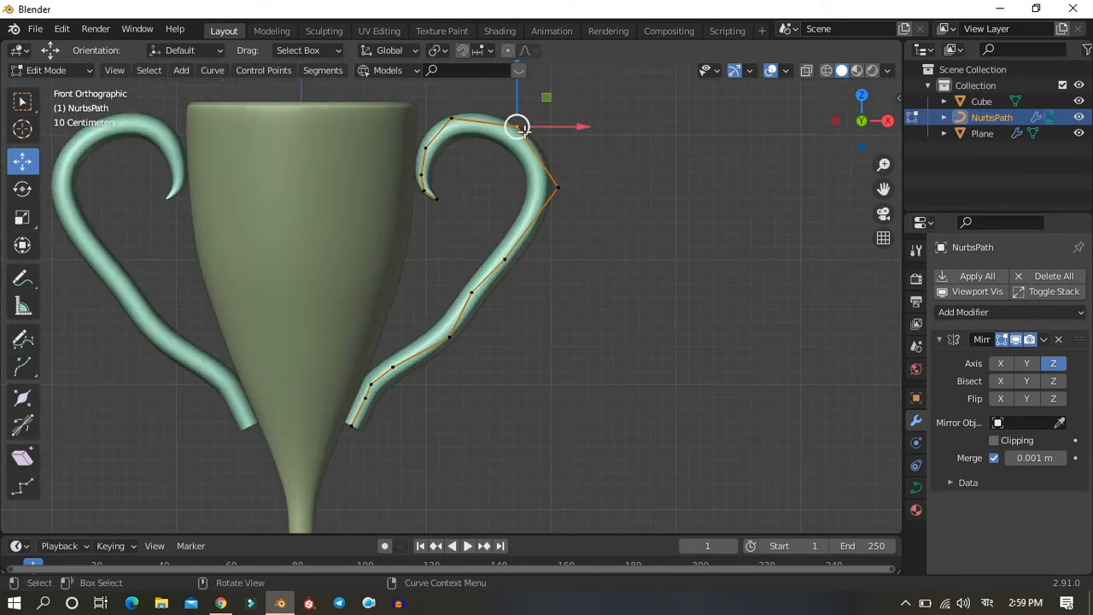
pyautogui.press('g')
pyautogui.click(531, 121)
pyautogui.click(509, 261)
pyautogui.press('g')
pyautogui.click(536, 250)
# Step: Smooth the handle's lower run by nudging its middle point and moving the next lower one about 0.21 m inward and 0.10 m up
pyautogui.click(481, 295)
pyautogui.press('g')
pyautogui.click(490, 299)
pyautogui.moveTo(499, 358); pyautogui.dragTo(426, 324)
pyautogui.press('g')
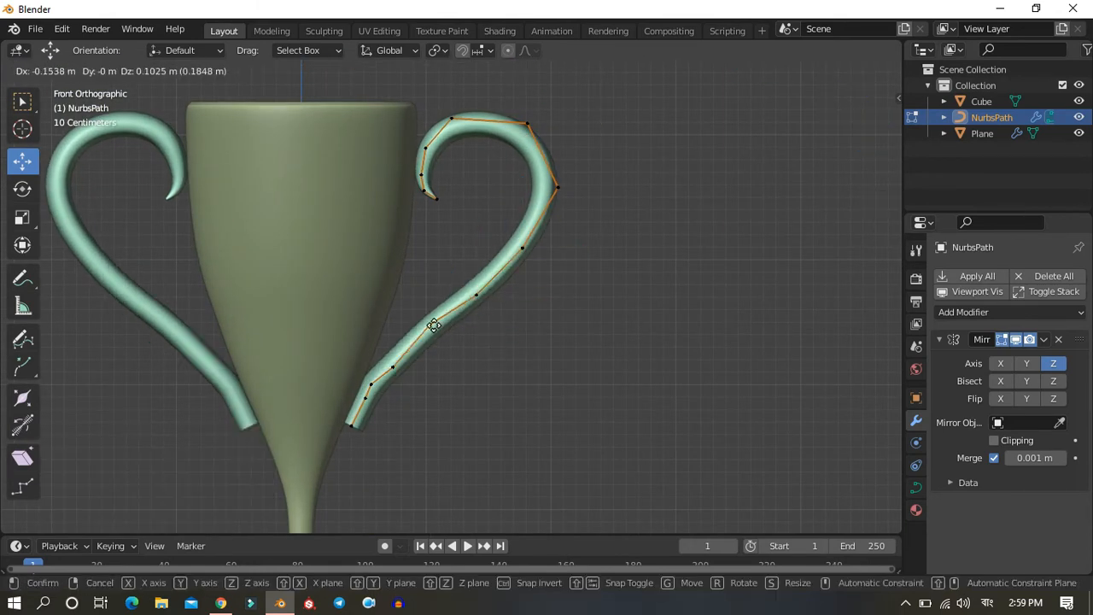
pyautogui.click(422, 323)
# Step: Shrink the curve radius at the two control points leading into the handle's lower bend
pyautogui.scroll(2, 433, 343)
pyautogui.scroll(2, 433, 343)
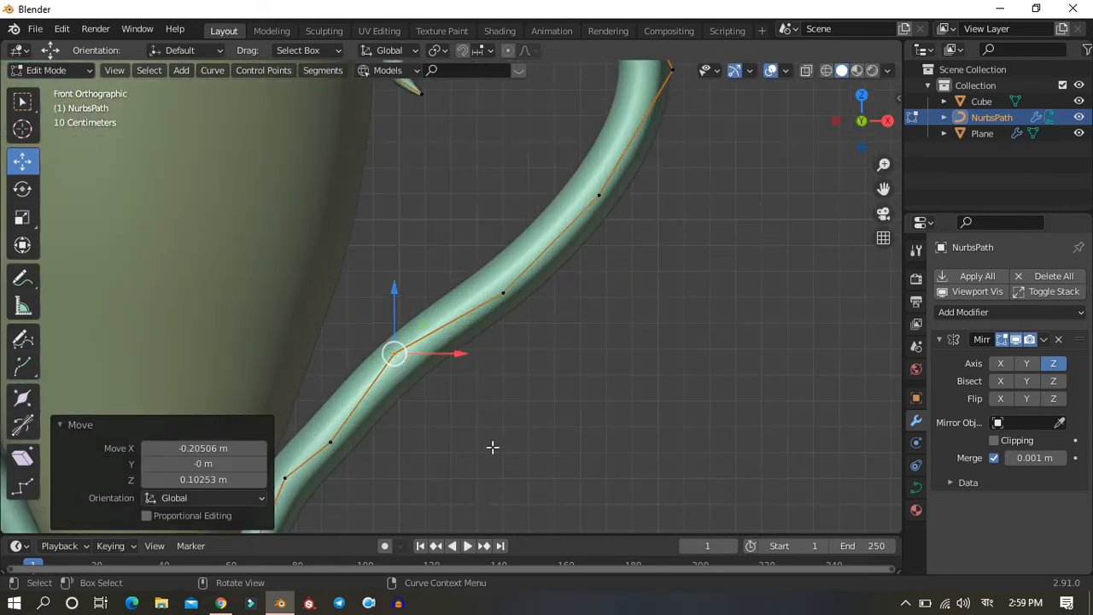
pyautogui.hotkey('ctrl', 't')
pyautogui.click(494, 444)
pyautogui.click(330, 442)
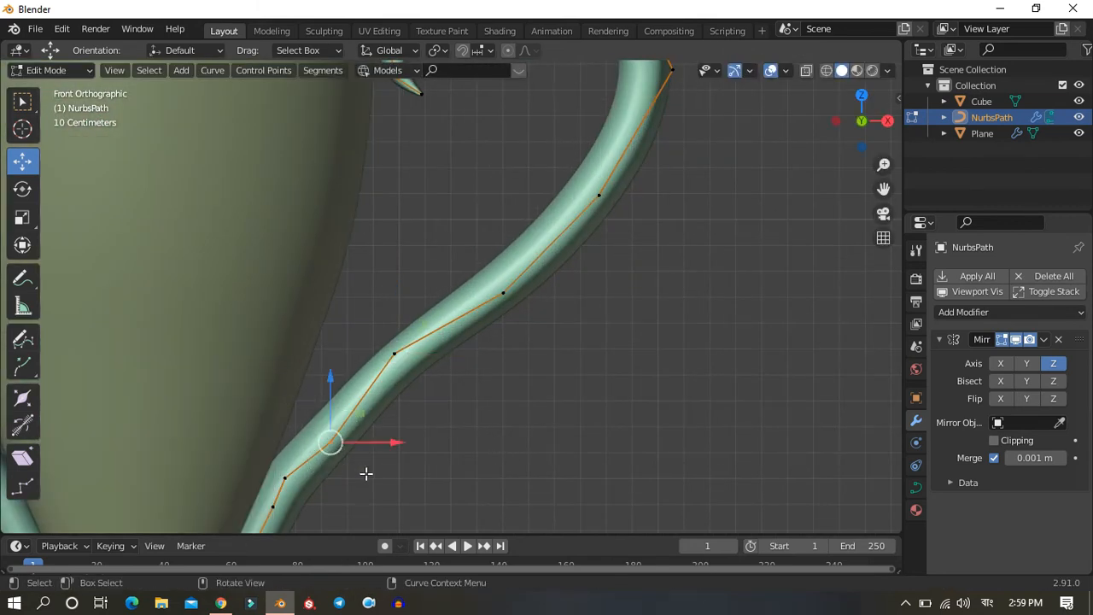
pyautogui.hotkey('ctrl', 't')
pyautogui.click(376, 470)
# Step: Move the lower bend point up toward the cup and shrink the radius of the handle's three lowest points to about 0.53
pyautogui.moveTo(330, 442); pyautogui.dragTo(317, 419)
pyautogui.scroll(-3, 367, 414)
pyautogui.moveTo(443, 402); pyautogui.dragTo(296, 473)
pyautogui.hotkey('ctrl', 't')
pyautogui.click(438, 427)
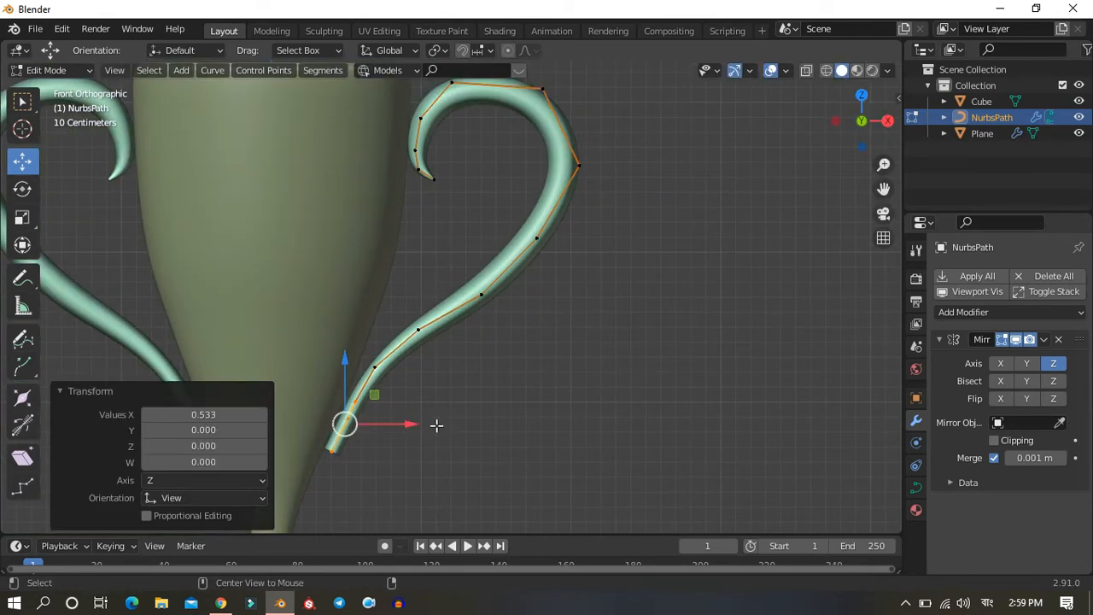
# Step: Nudge the lower bend point and the point below it up toward the cup, the latter about 0.02 m inward and 0.05 m up
pyautogui.scroll(3, 361, 394)
pyautogui.scroll(-2, 360, 393)
pyautogui.click(342, 396)
pyautogui.press('g')
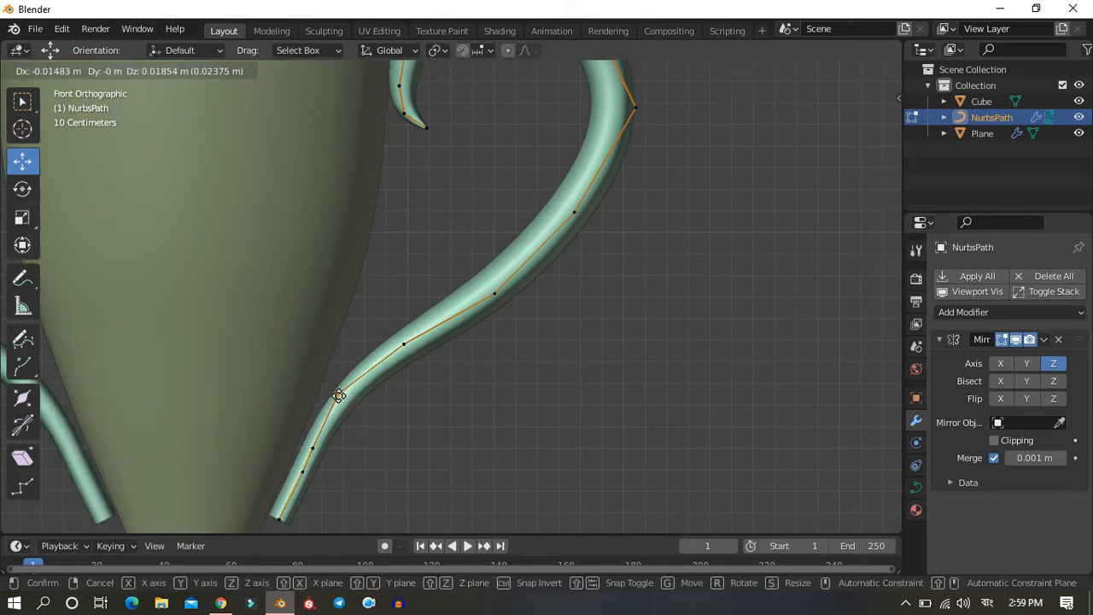
pyautogui.click(312, 445)
pyautogui.press('g')
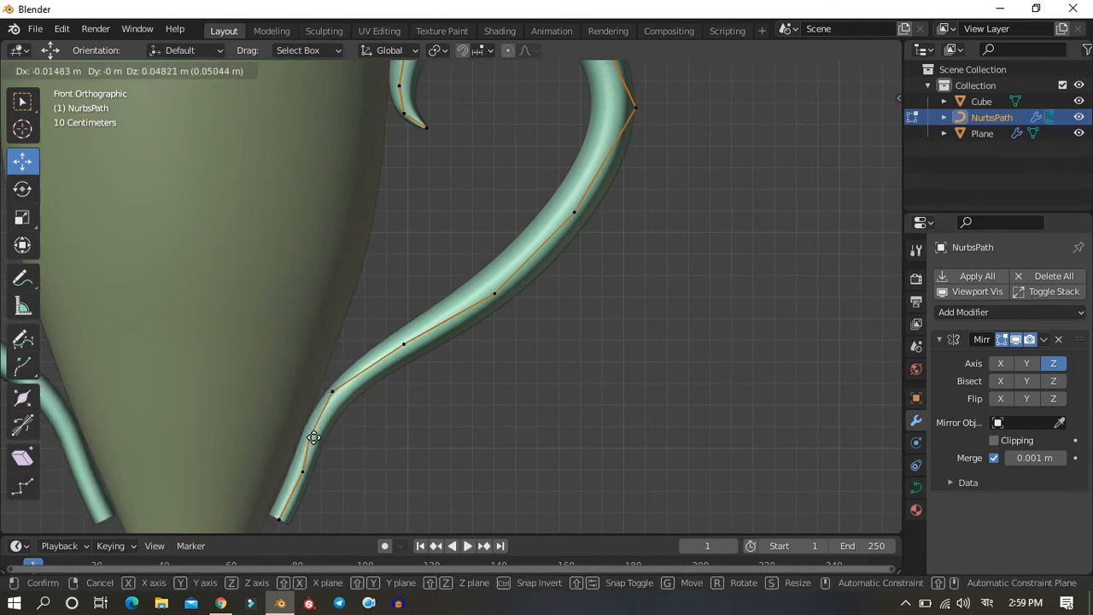
pyautogui.click(309, 437)
pyautogui.moveTo(415, 446); pyautogui.dragTo(538, 340, button='middle')
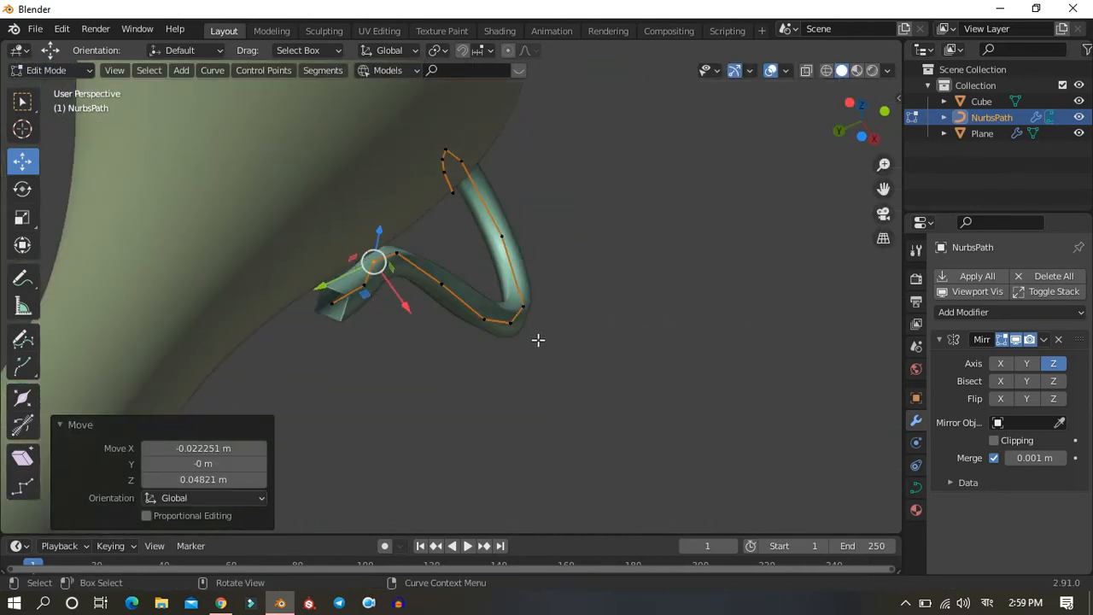
pyautogui.press('KP_1')
# Step: Reposition the control points near the handle's lower end, moving the end point up and away from the cup
pyautogui.keyDown('shift'); pyautogui.moveTo(404, 406); pyautogui.dragTo(515, 275, button='middle'); pyautogui.keyUp('shift')
pyautogui.scroll(4, 509, 277)
pyautogui.moveTo(346, 368); pyautogui.dragTo(451, 423)
pyautogui.moveTo(377, 393); pyautogui.dragTo(370, 378)
pyautogui.click(325, 488)
pyautogui.moveTo(325, 488); pyautogui.dragTo(376, 441)
# Step: Shrink the radius of the handle's lowest two points, and the end point further, into a tapered tip
pyautogui.moveTo(487, 364); pyautogui.dragTo(293, 473)
pyautogui.hotkey('alt', 's')
pyautogui.click(425, 430)
pyautogui.moveTo(429, 426); pyautogui.dragTo(343, 465)
pyautogui.hotkey('alt', 's')
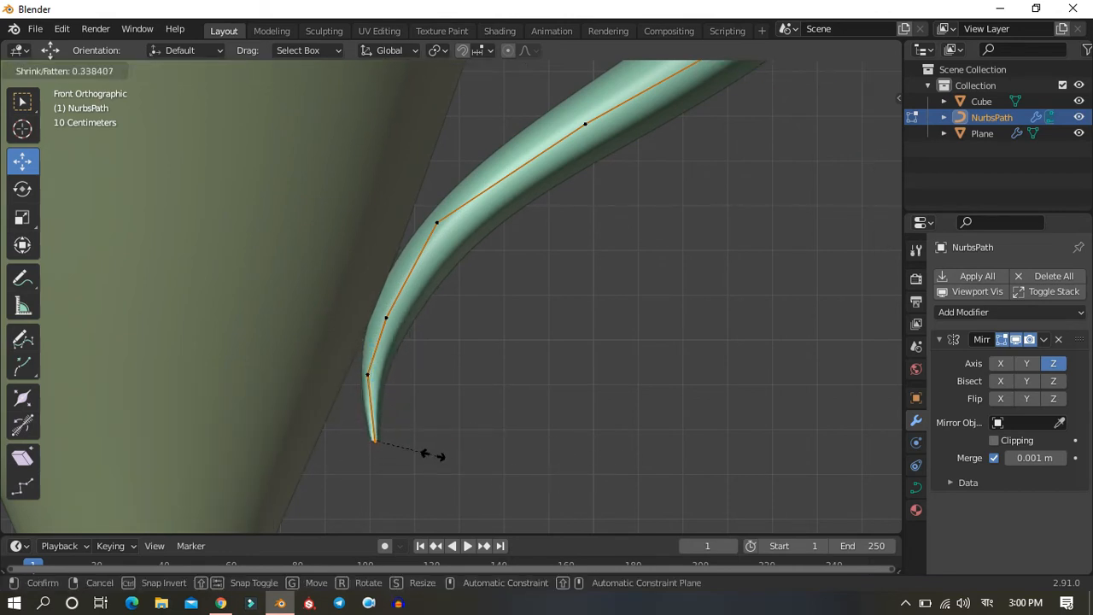
pyautogui.click(412, 452)
# Step: Nudge the two control points above the handle's lower tip to smooth the curve along the cup
pyautogui.click(378, 377)
pyautogui.press('g')
pyautogui.click(377, 374)
pyautogui.click(394, 313)
pyautogui.press('g')
pyautogui.click(393, 311)
# Step: Move the point above the handle's lower tip away from the cup, and the tip point outward and slightly up
pyautogui.click(368, 374)
pyautogui.press('g')
pyautogui.click(392, 380)
pyautogui.click(374, 439)
pyautogui.press('g')
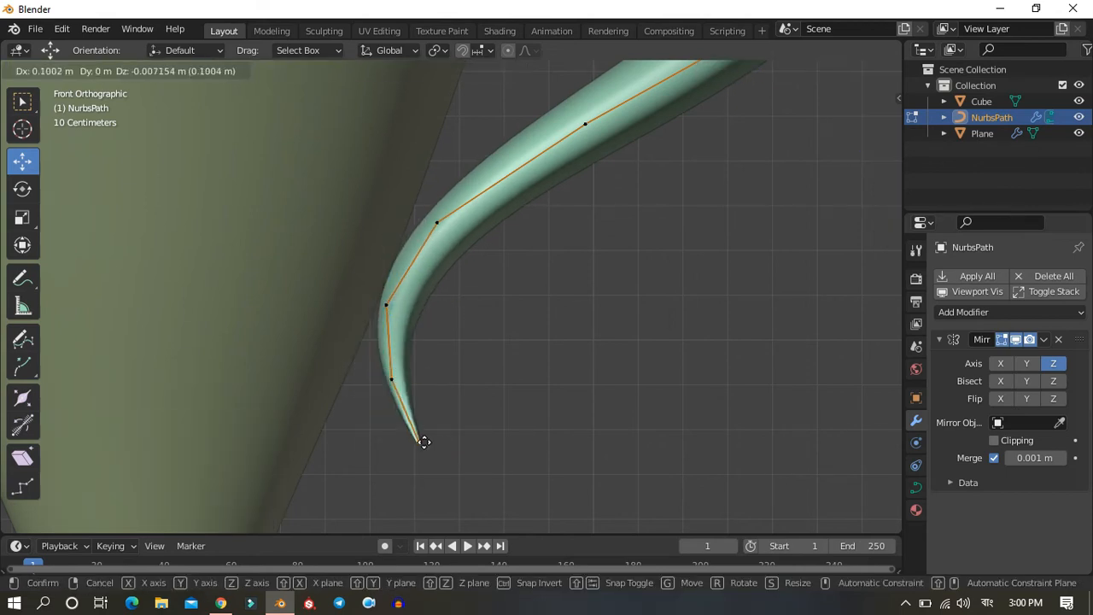
pyautogui.click(417, 419)
# Step: Nudge the two control points above the handle's lower end to smooth the bend beside the cup
pyautogui.click(436, 223)
pyautogui.press('g')
pyautogui.click(439, 215)
pyautogui.click(386, 305)
pyautogui.press('g')
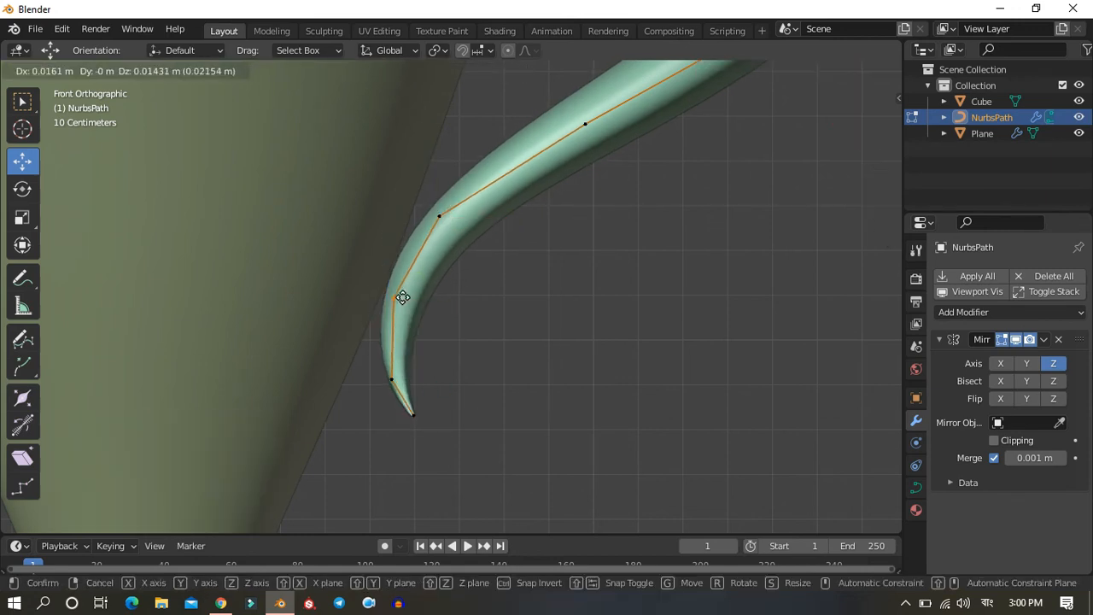
pyautogui.click(394, 304)
# Step: Curl the handle's lower end by moving the tip about 0.04 m outward and 0.05 m up, and the point above it about 0.03 m inward and up
pyautogui.click(389, 382)
pyautogui.press('g')
pyautogui.click(391, 395)
pyautogui.click(419, 412)
pyautogui.press('g')
pyautogui.click(430, 390)
pyautogui.click(398, 372)
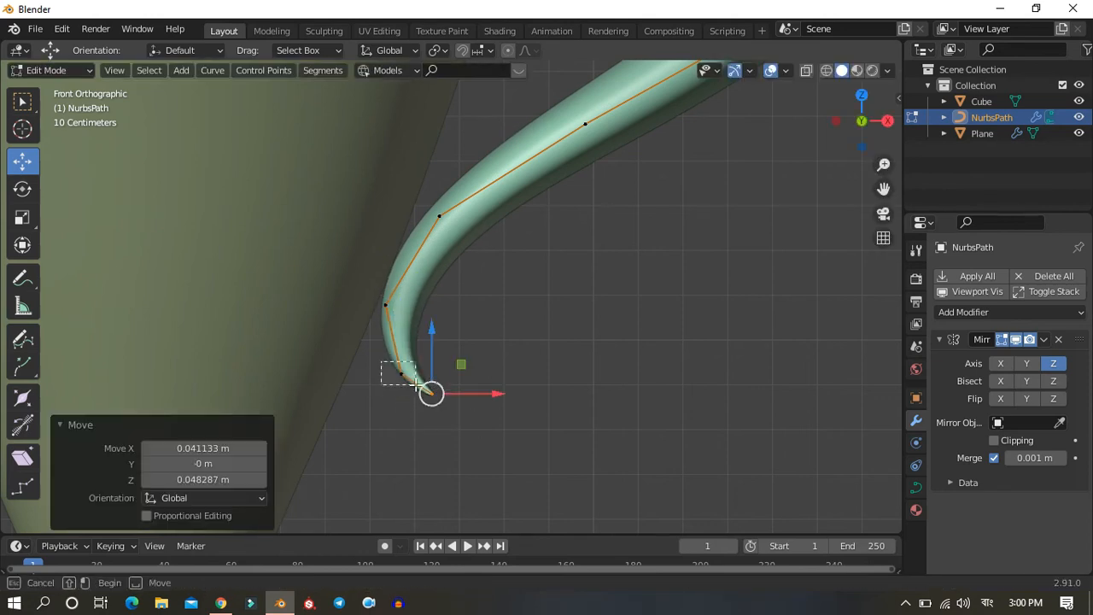
pyautogui.press('g')
pyautogui.click(386, 352)
pyautogui.scroll(-5, 478, 377)
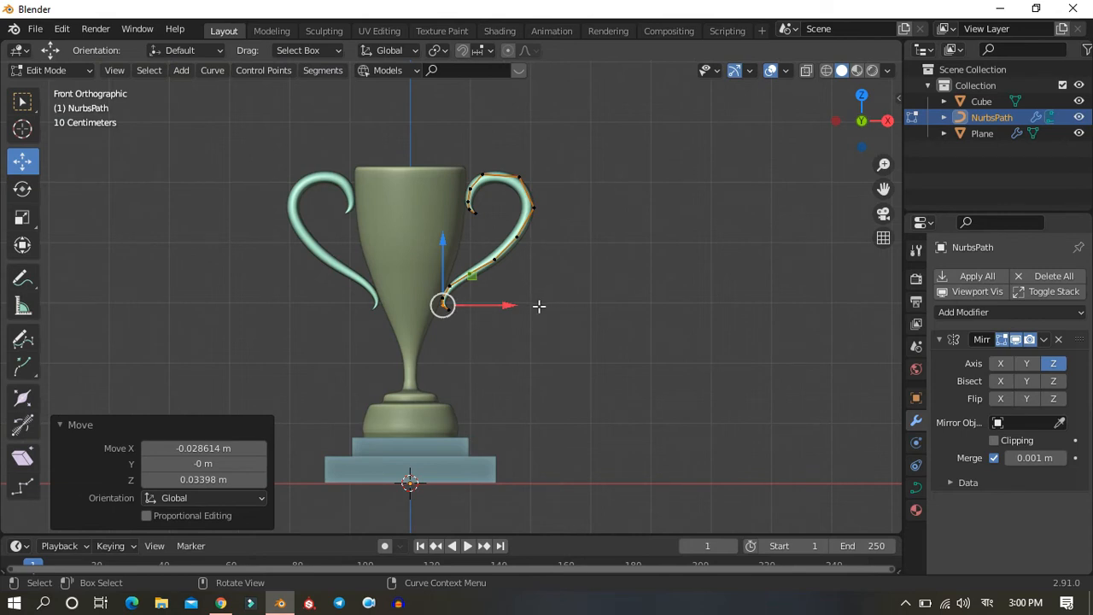
pyautogui.scroll(4, 311, 267)
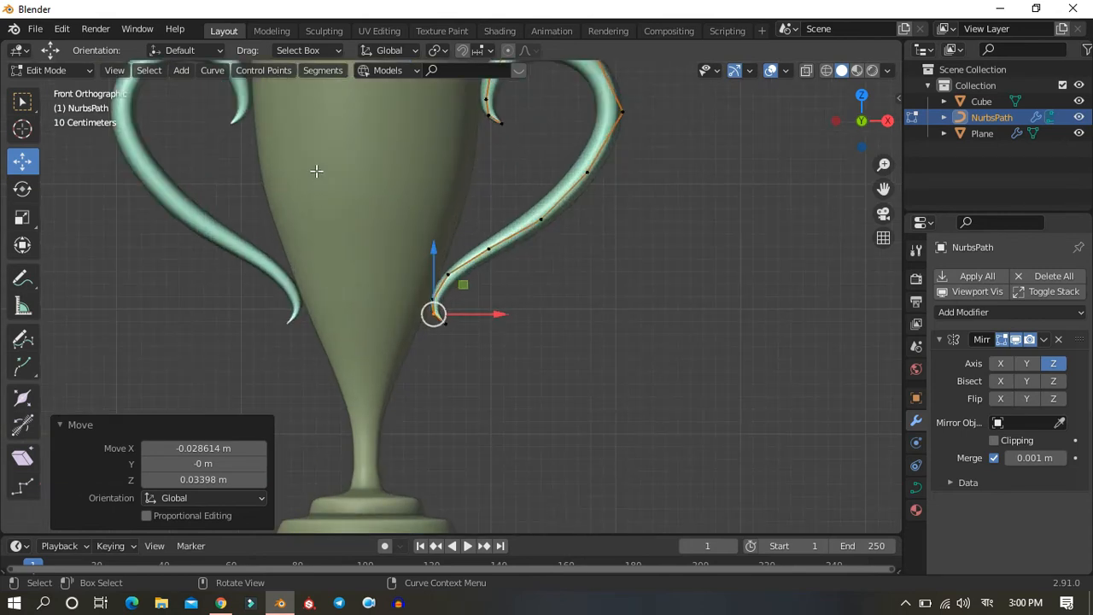
pyautogui.scroll(-4, 498, 220)
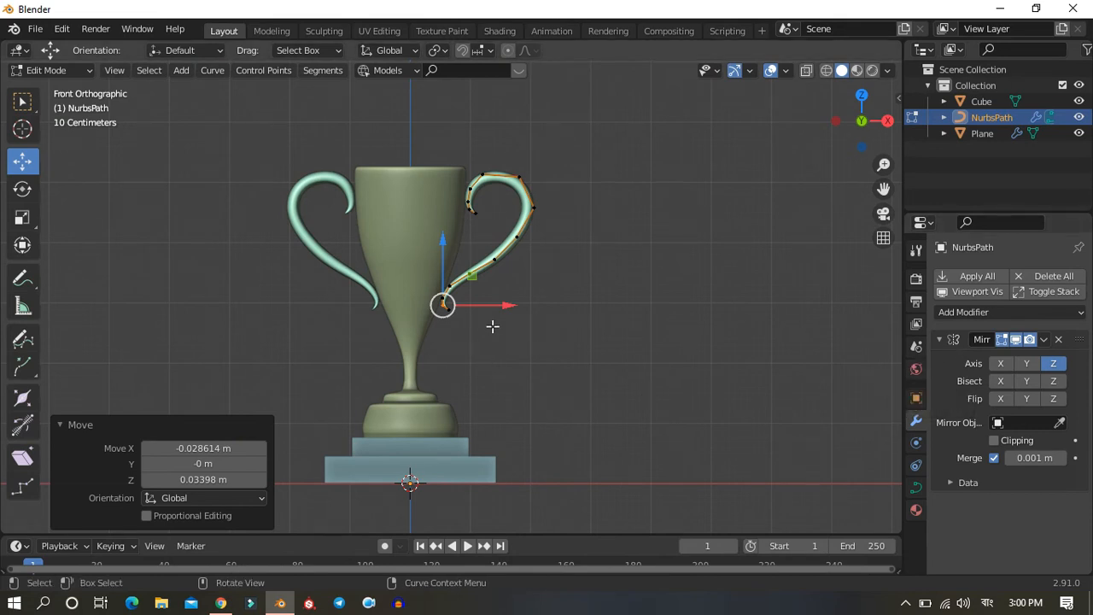
pyautogui.press('Tab')
pyautogui.scroll(-2, 469, 258)
pyautogui.keyDown('shift'); pyautogui.moveTo(484, 282); pyautogui.dragTo(563, 291, button='middle'); pyautogui.keyUp('shift')
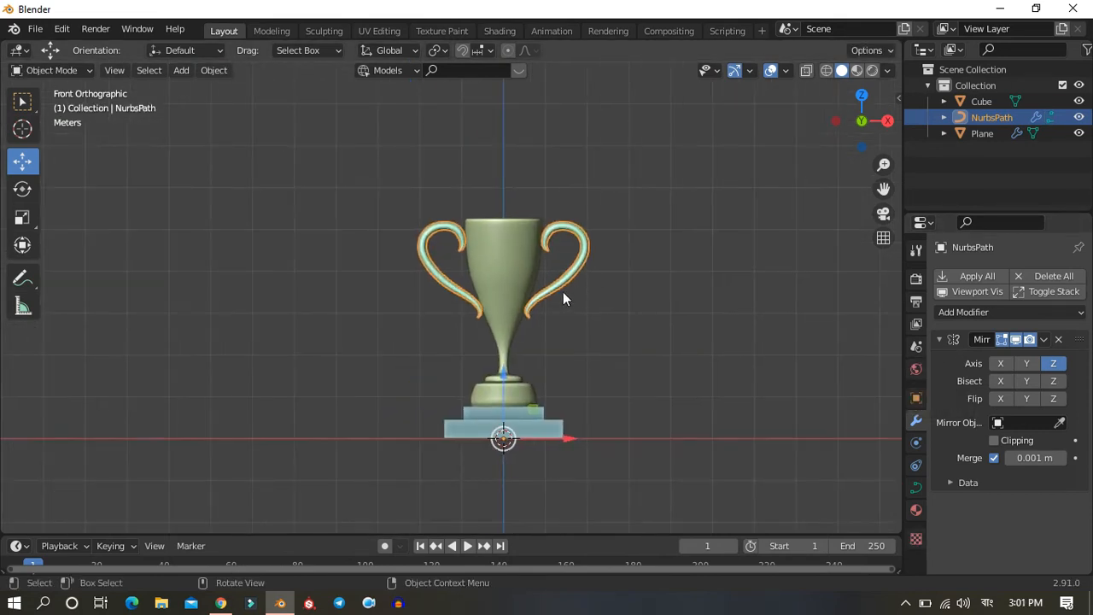
# Step: Try to apply the Mirror modifier to the handle curve
pyautogui.scroll(3, 563, 291)
pyautogui.click(1045, 343)
pyautogui.click(991, 359)
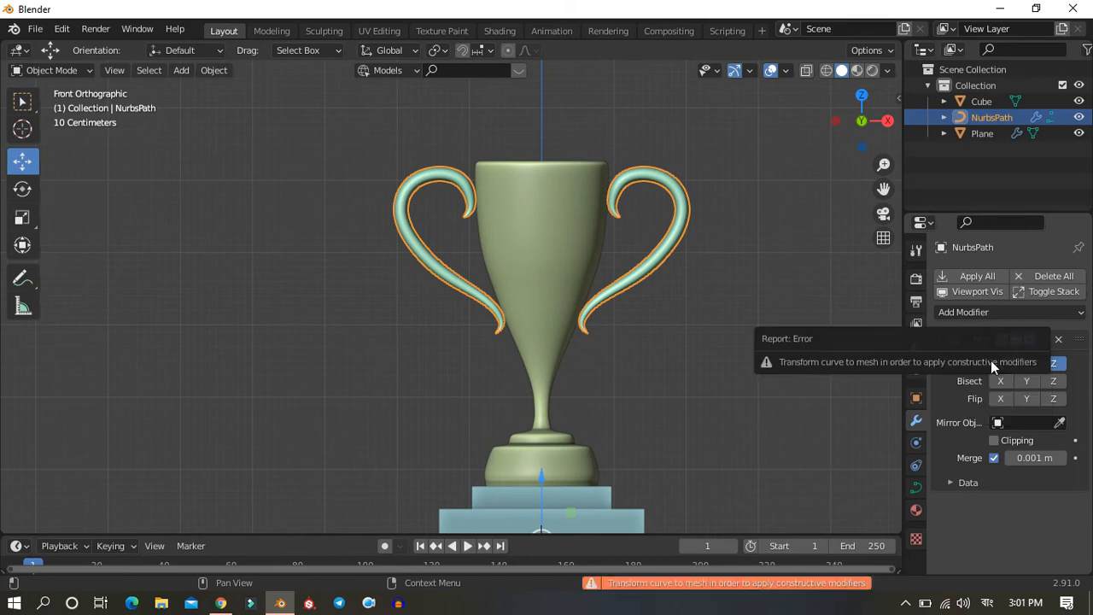
pyautogui.press('Tab')
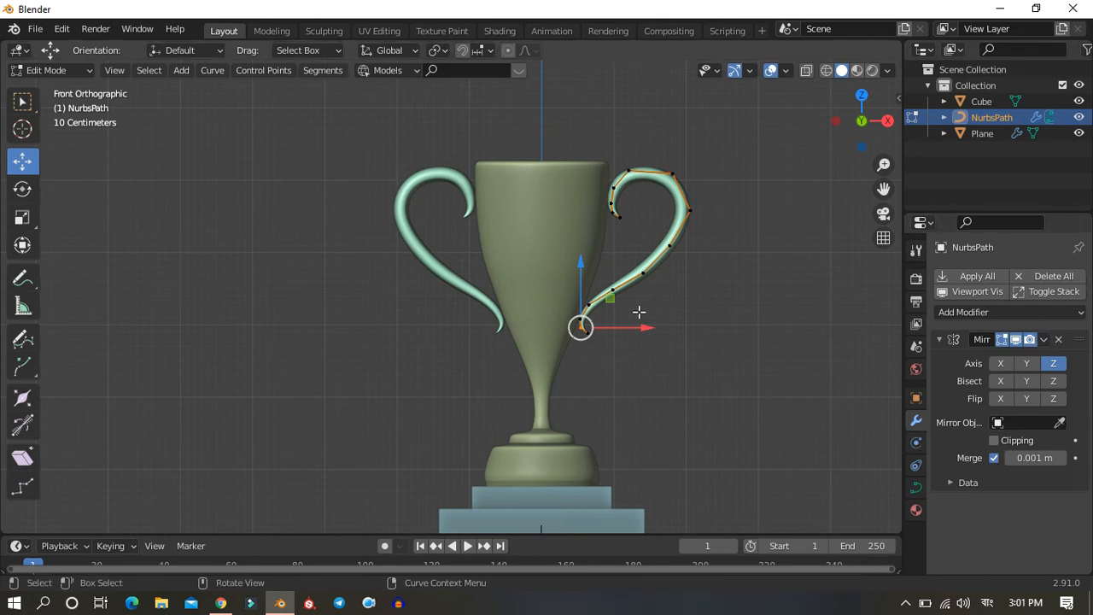
pyautogui.scroll(1, 654, 317)
pyautogui.rightClick(720, 216)
pyautogui.press('Escape')
pyautogui.press('Tab')
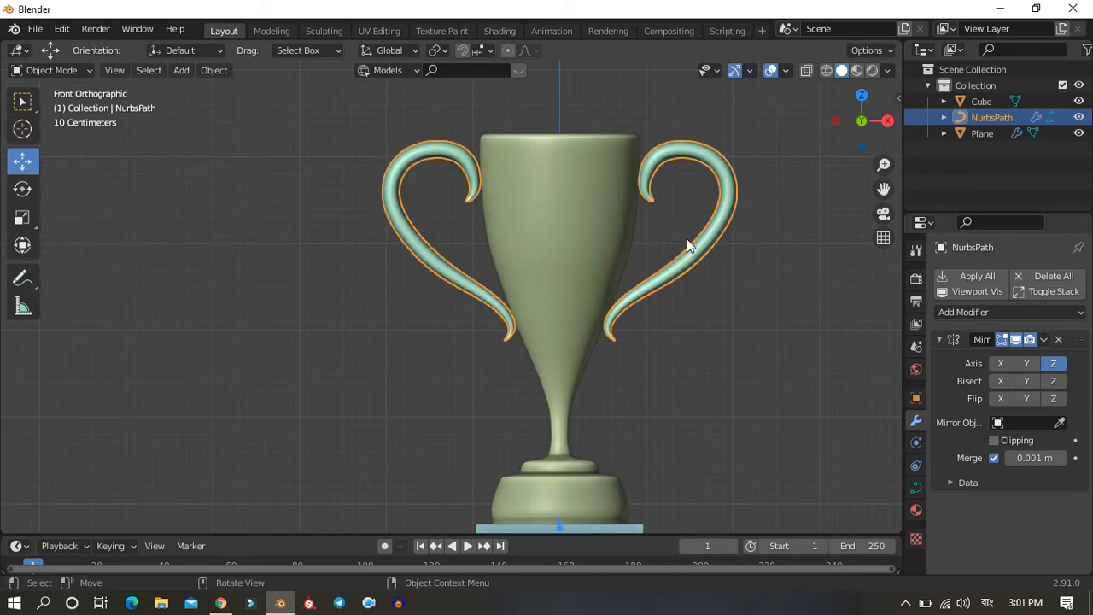
# Step: Move the two control points on the handle's lower slope about 0.05 m inward and 0.06 to 0.07 m up
pyautogui.scroll(1, 717, 259)
pyautogui.press('Tab')
pyautogui.click(727, 264)
pyautogui.press('g')
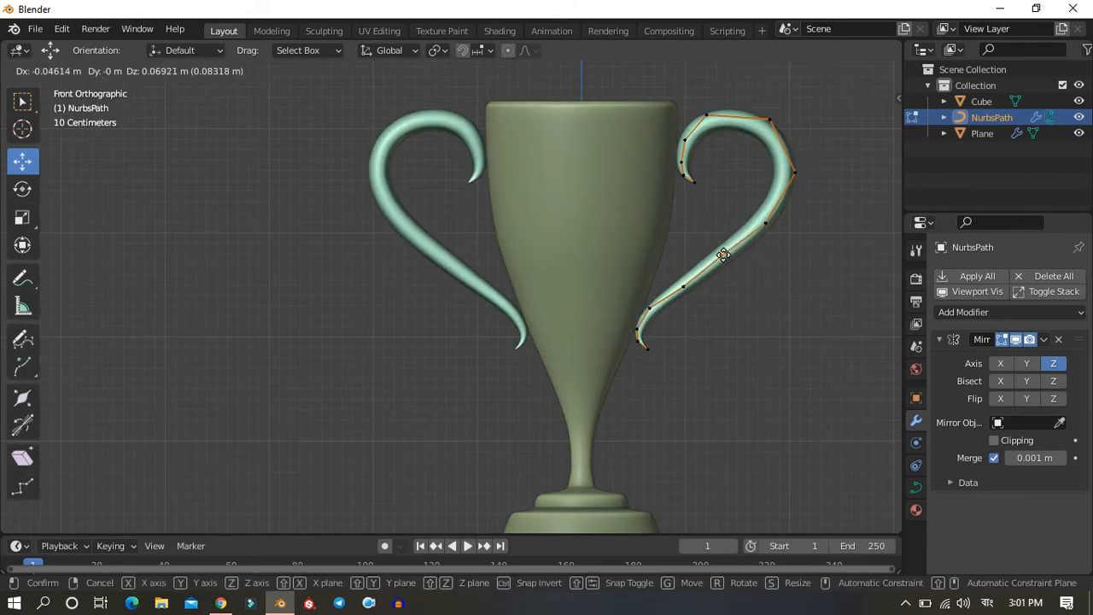
pyautogui.click(706, 299)
pyautogui.press('g')
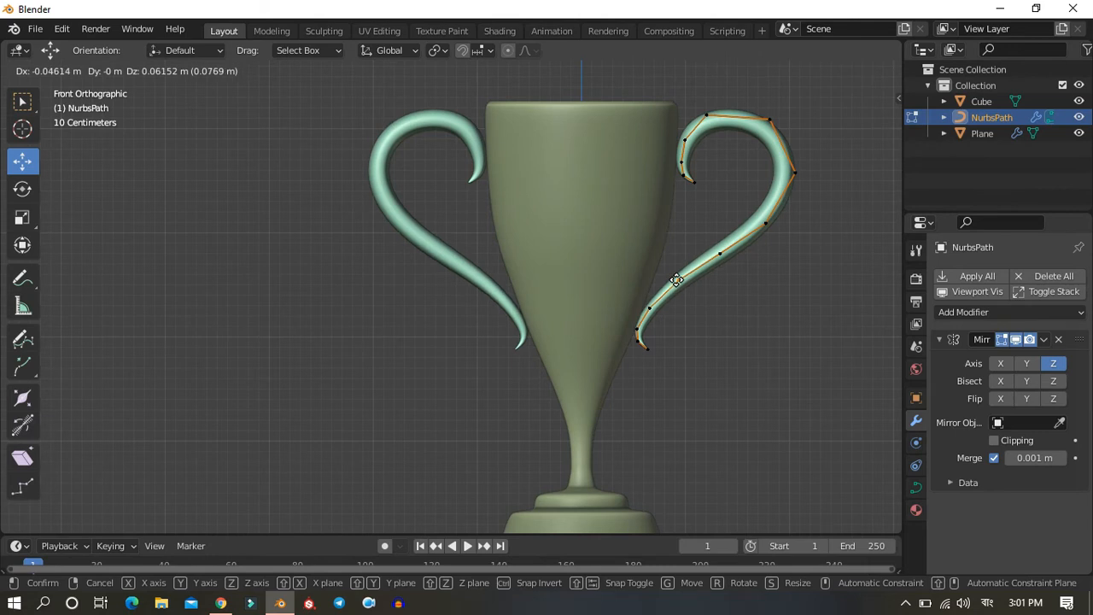
pyautogui.click(679, 282)
pyautogui.press('Tab')
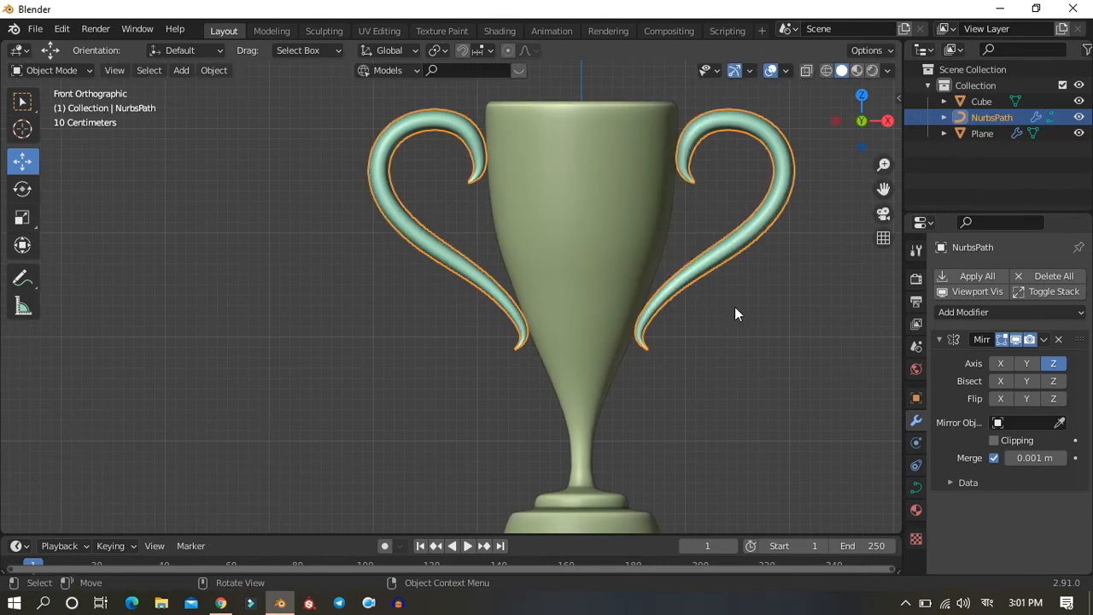
# Step: Convert the mirrored handle curve to a mesh and inspect its topology in Edit Mode
pyautogui.rightClick(720, 259)
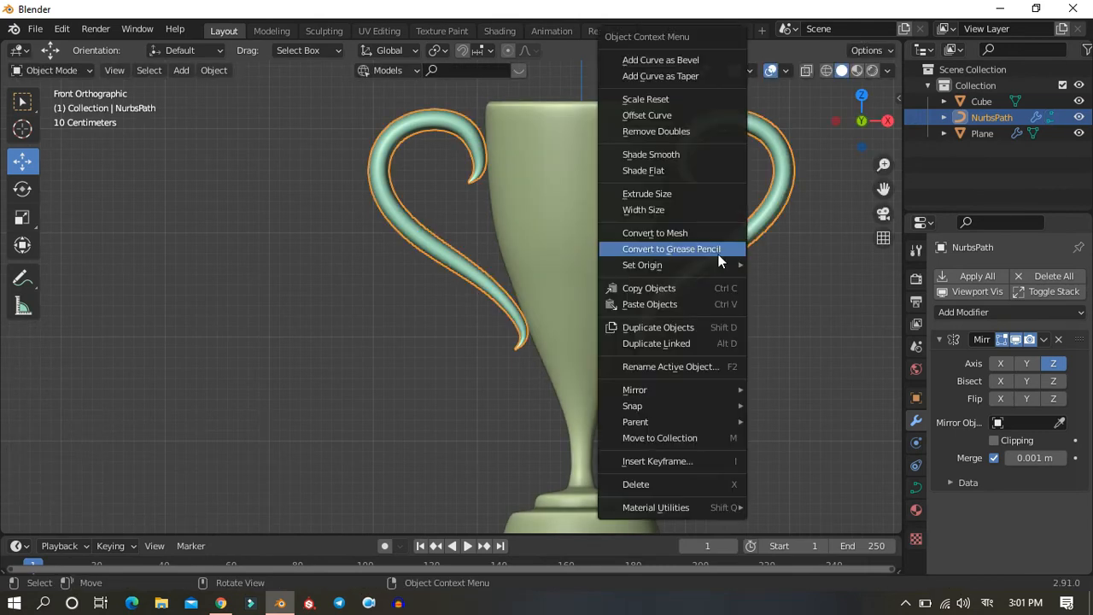
pyautogui.click(674, 232)
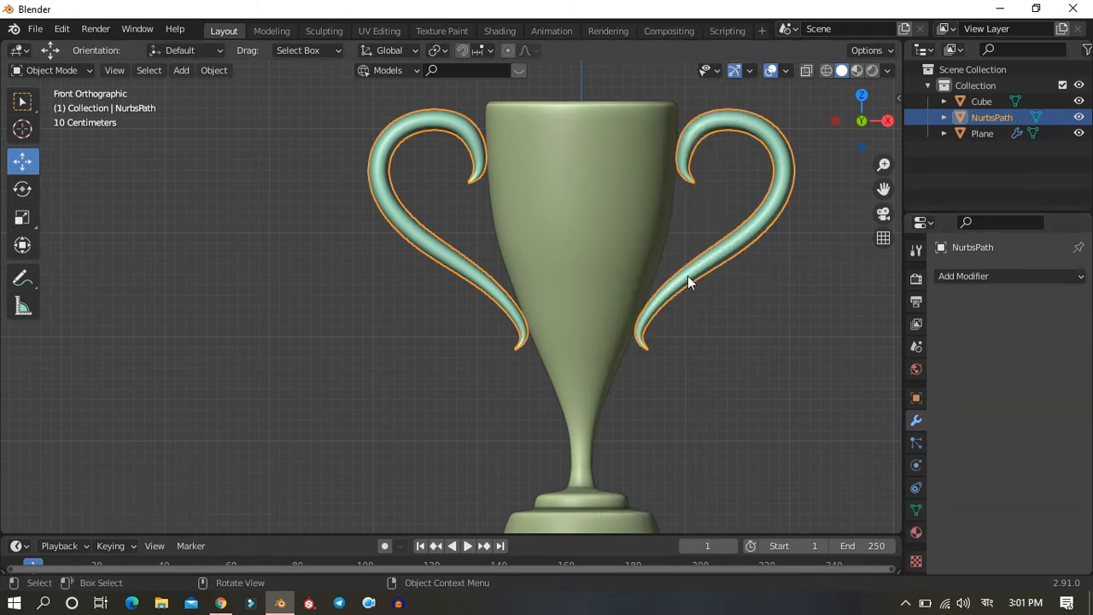
pyautogui.press('Tab')
pyautogui.scroll(-2, 689, 247)
pyautogui.keyDown('shift'); pyautogui.moveTo(689, 247); pyautogui.dragTo(564, 250, button='middle'); pyautogui.keyUp('shift')
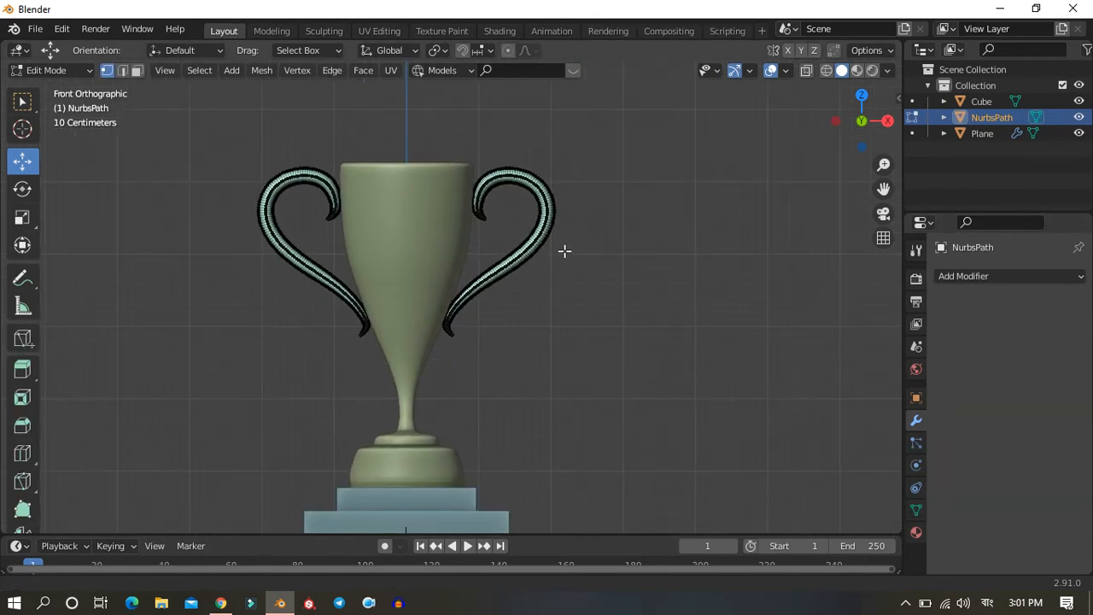
pyautogui.scroll(7, 565, 250)
pyautogui.scroll(-3, 621, 215)
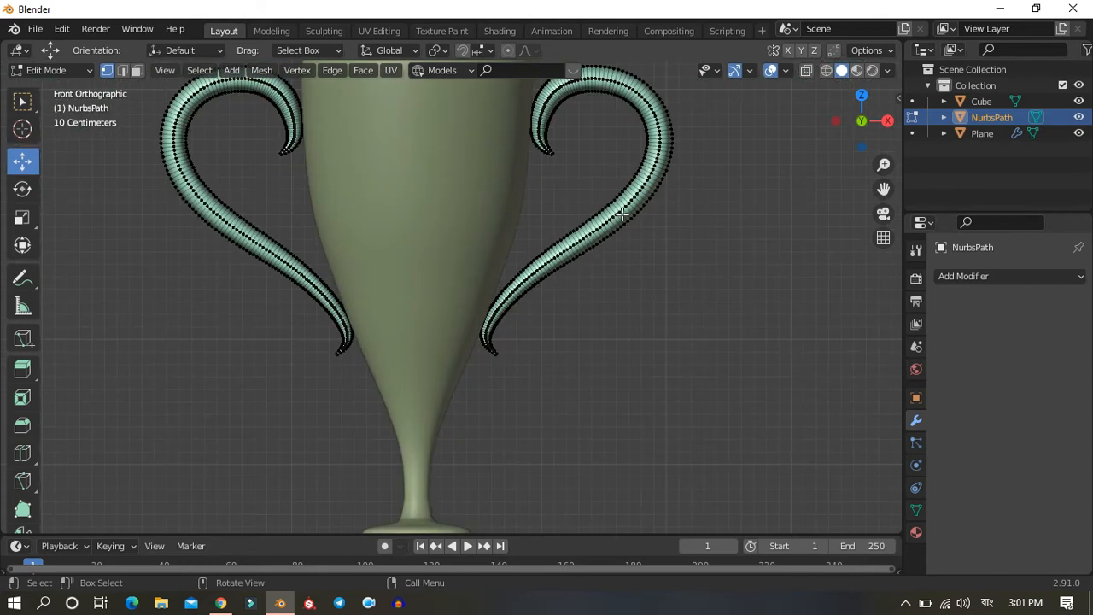
pyautogui.scroll(-4, 621, 215)
pyautogui.scroll(3, 405, 228)
pyautogui.scroll(-4, 396, 315)
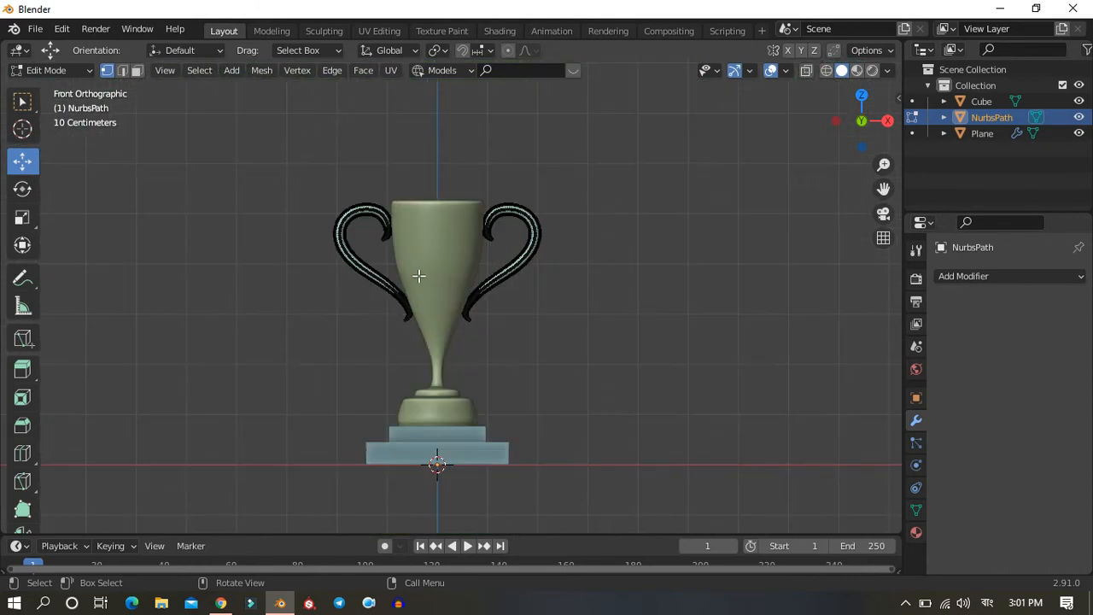
pyautogui.press('Tab')
# Step: Apply both modifiers of the trophy cup
pyautogui.click(418, 275)
pyautogui.click(1044, 339)
pyautogui.click(987, 359)
pyautogui.click(1044, 339)
pyautogui.click(970, 359)
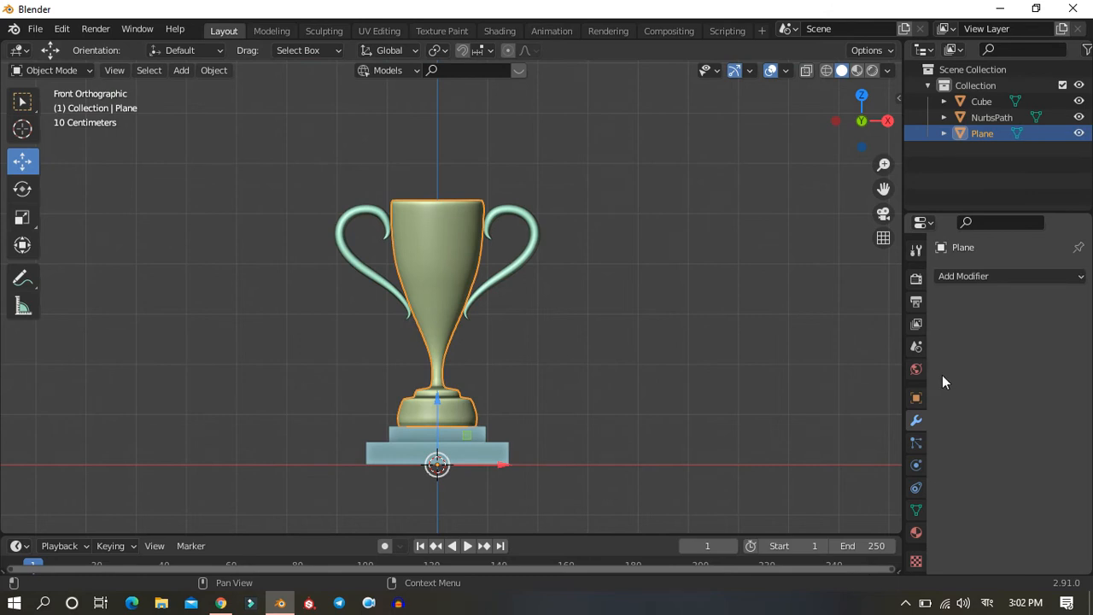
# Step: Preview the trophy in Material Preview shading and set the Eevee Bloom threshold to 0
pyautogui.click(917, 278)
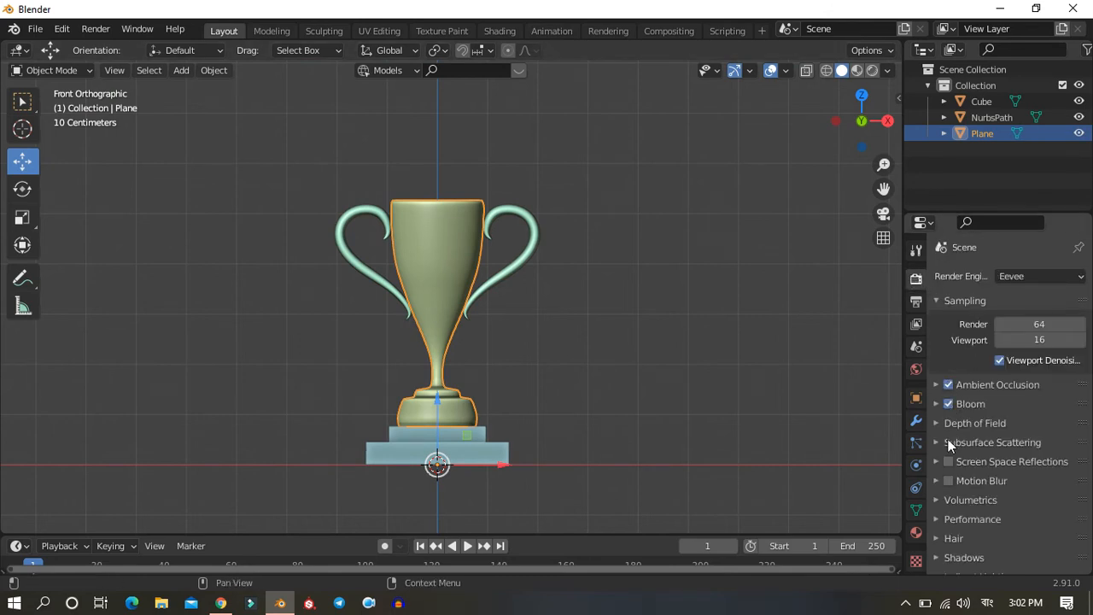
pyautogui.click(937, 403)
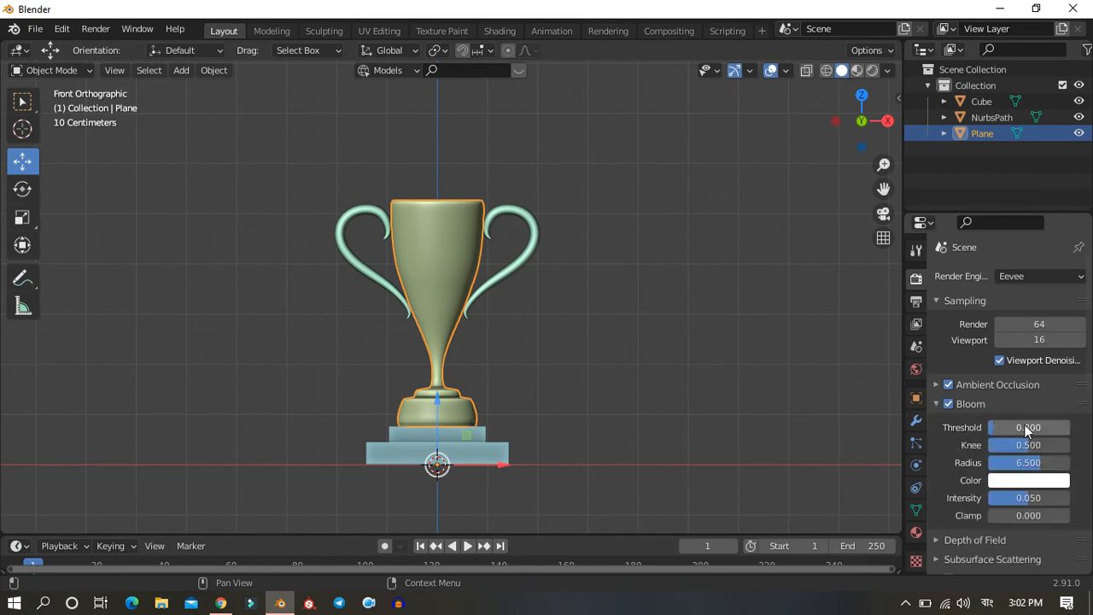
pyautogui.click(857, 72)
pyautogui.keyDown('shift'); pyautogui.moveTo(711, 383); pyautogui.dragTo(713, 324, button='middle'); pyautogui.keyUp('shift')
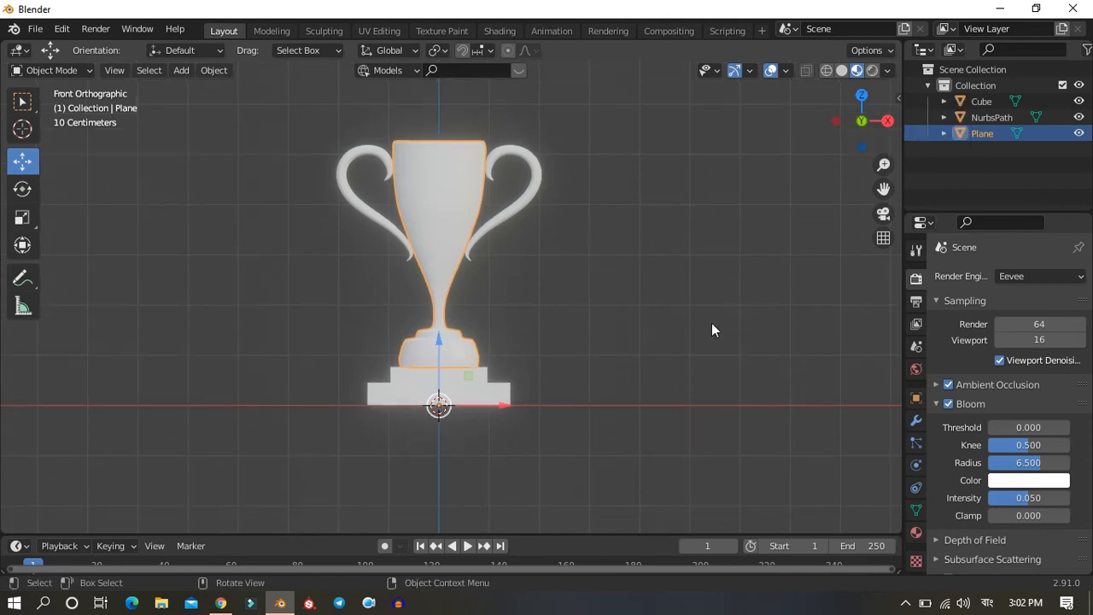
pyautogui.moveTo(1014, 430); pyautogui.dragTo(987, 430)
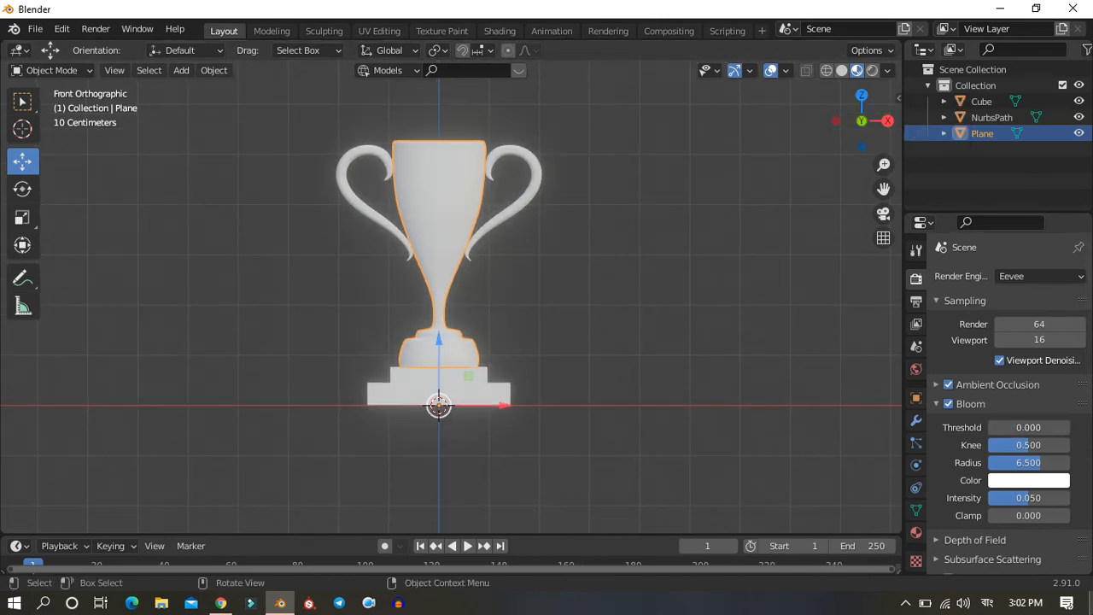
# Step: Set the Color Management look of the scene to Very High Contrast
pyautogui.scroll(-4, 983, 446)
pyautogui.scroll(-8, 958, 448)
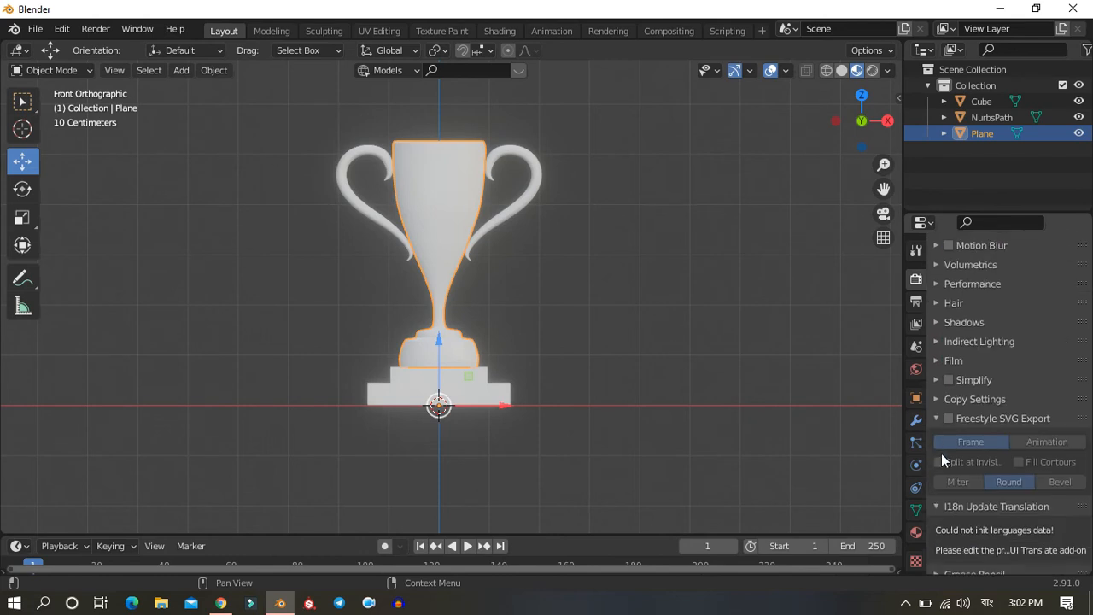
pyautogui.click(939, 566)
pyautogui.scroll(-4, 962, 502)
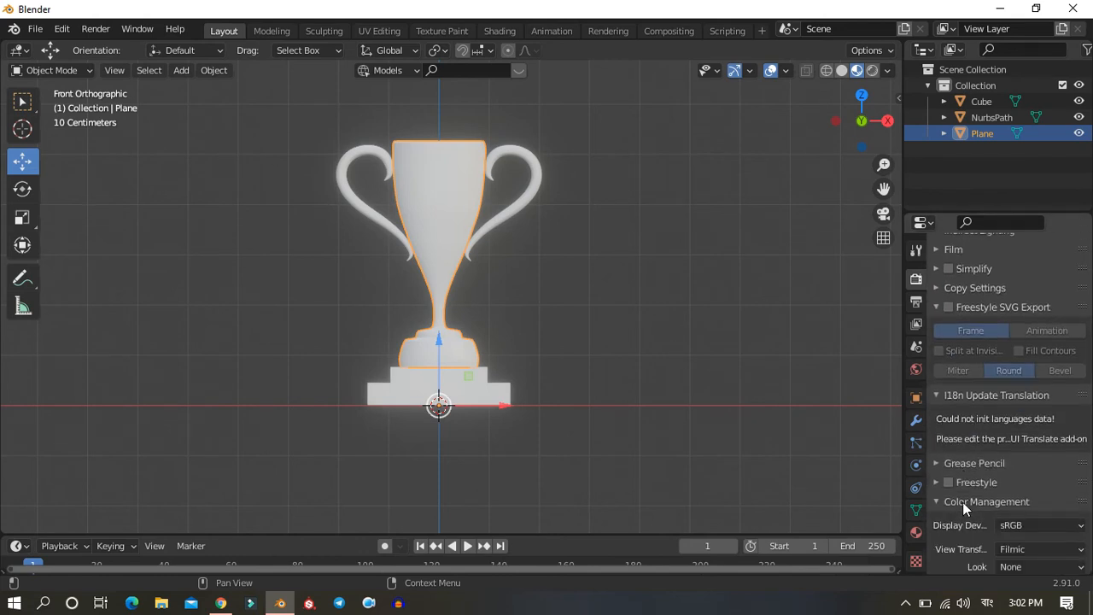
pyautogui.click(1022, 482)
pyautogui.click(970, 446)
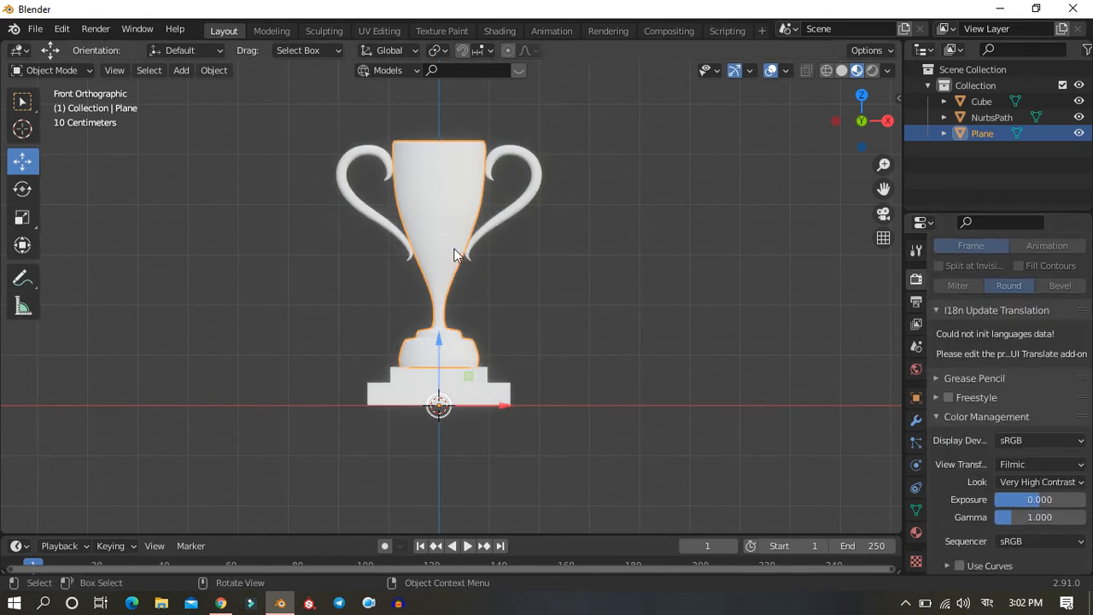
# Step: Set up the Animation workspace with the smaller viewport framing the trophy in Material Preview and the Dope Sheet collapsed
pyautogui.click(547, 30)
pyautogui.scroll(3, 160, 186)
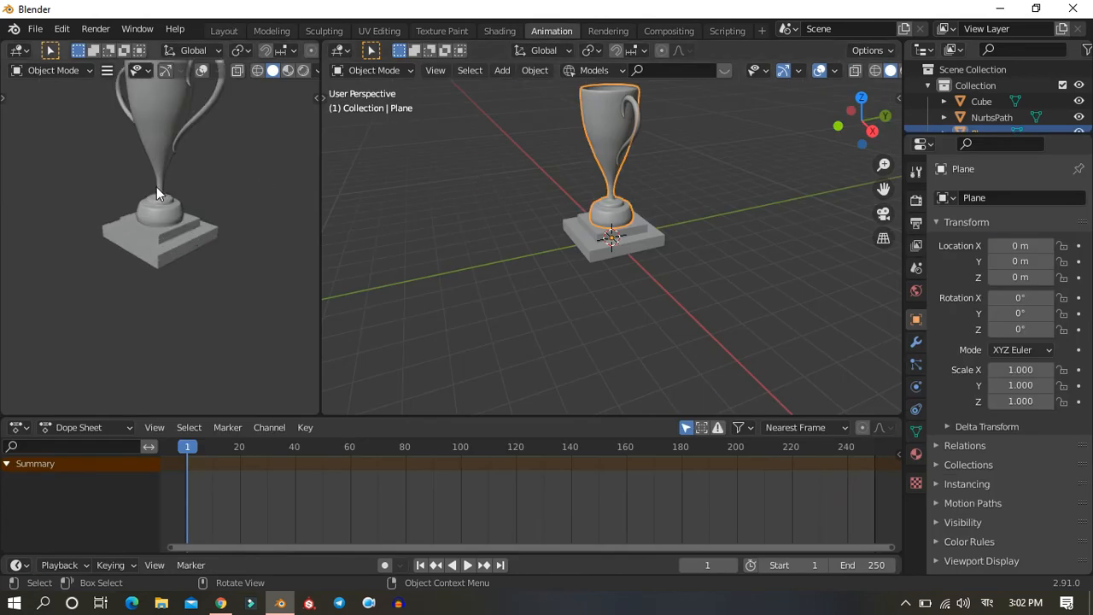
pyautogui.click(289, 70)
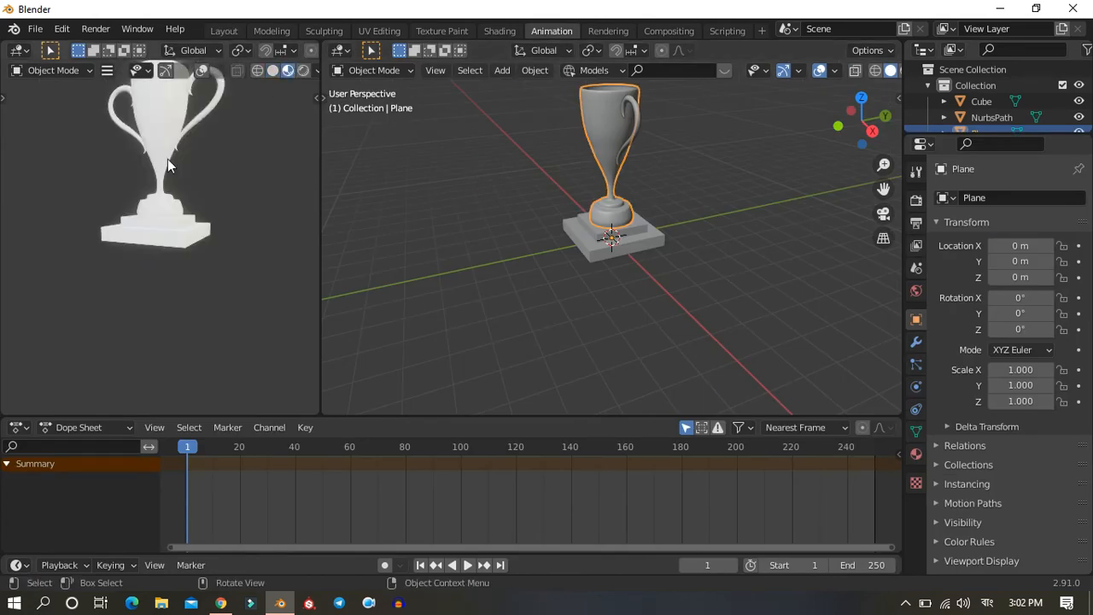
pyautogui.press('KP_1')
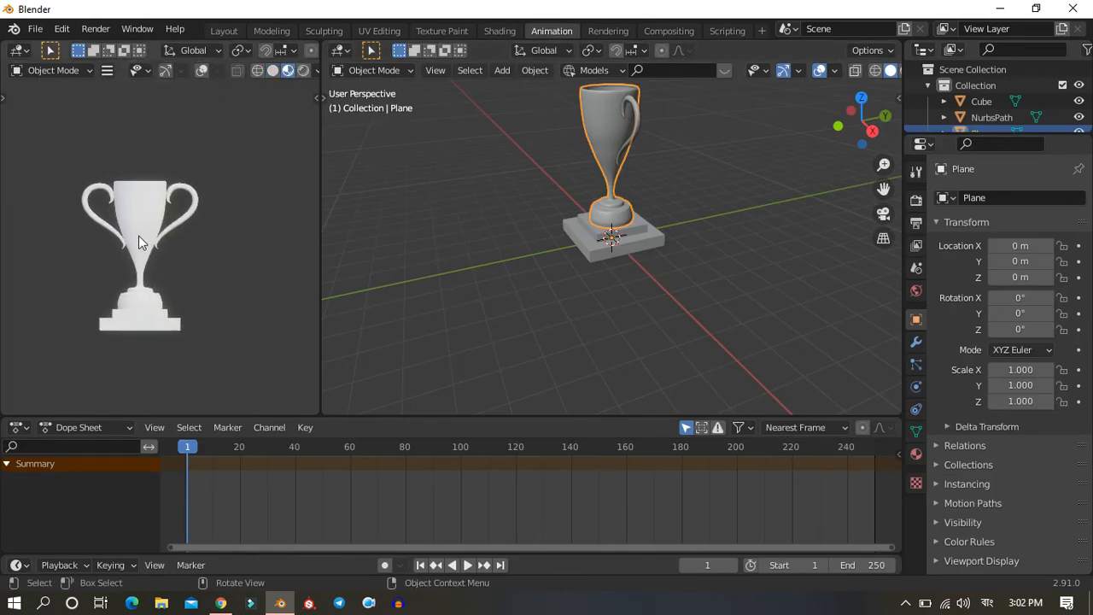
pyautogui.moveTo(445, 417); pyautogui.dragTo(444, 533)
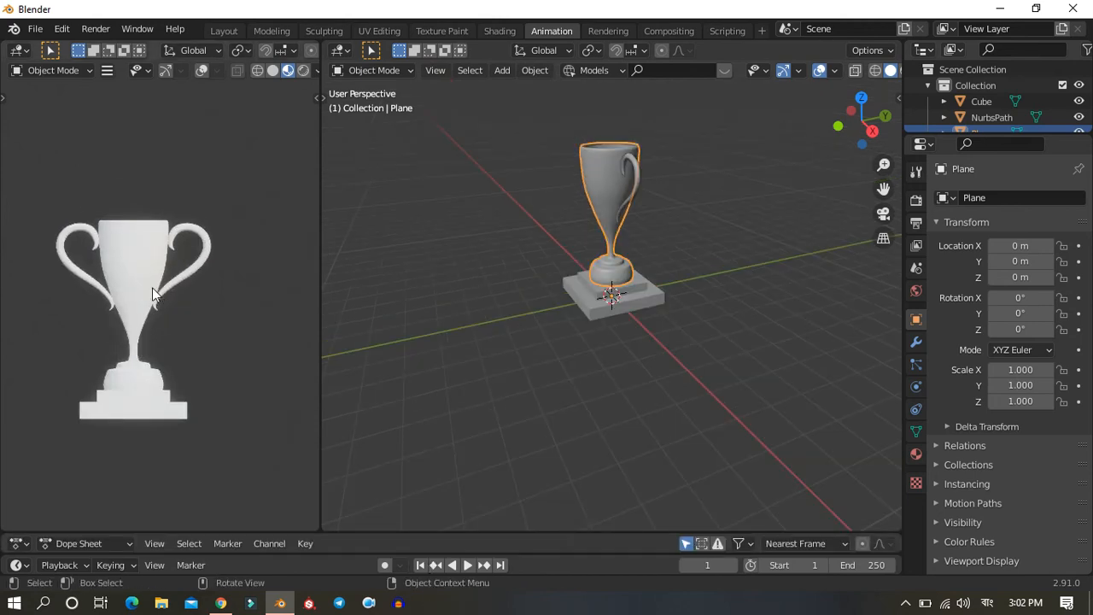
pyautogui.scroll(4, 152, 287)
pyautogui.moveTo(170, 312)
pyautogui.mouseDown(button='middle')
pyautogui.moveTo(5, 330)
pyautogui.moveTo(244, 330)
pyautogui.moveTo(199, 329)
pyautogui.moveTo(178, 305)
pyautogui.mouseUp(button='middle')
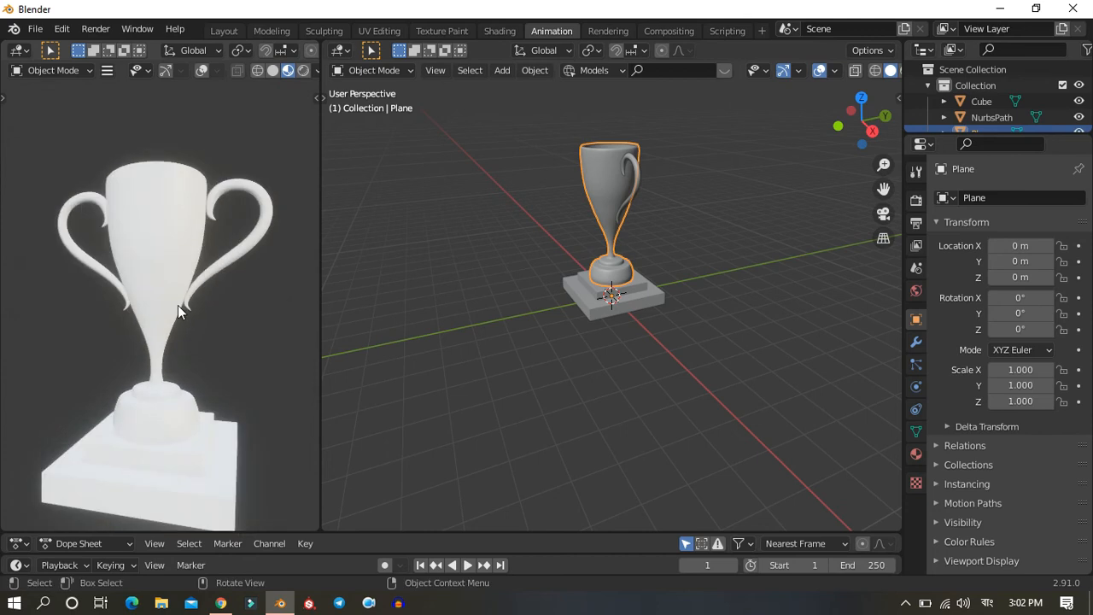
# Step: Turn the larger 3D viewport into a Shader Editor with its sidebar hidden
pyautogui.click(342, 52)
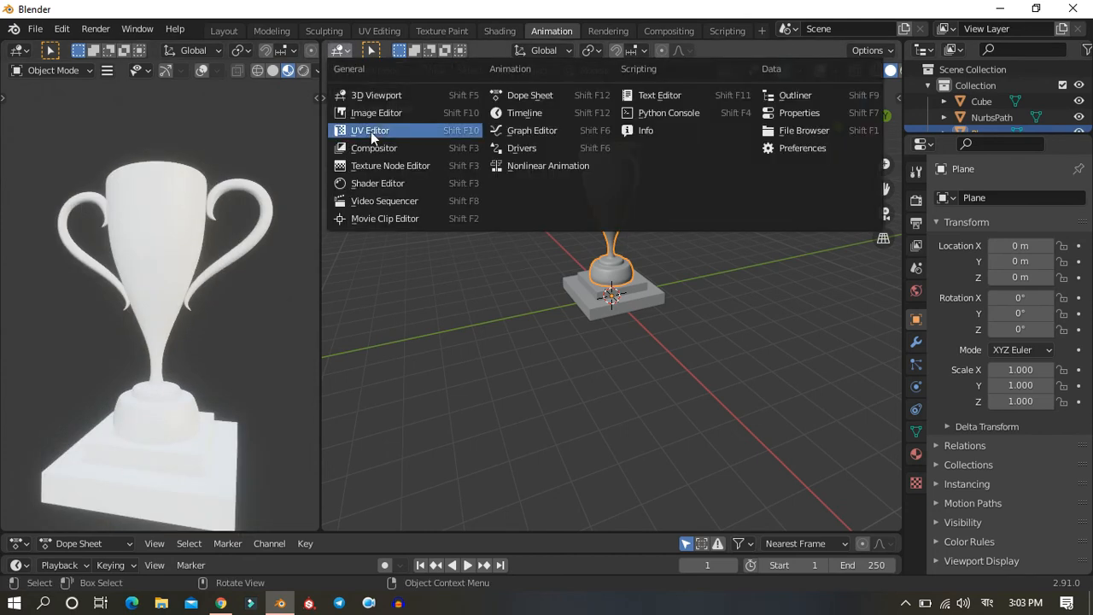
pyautogui.click(387, 177)
pyautogui.press('n')
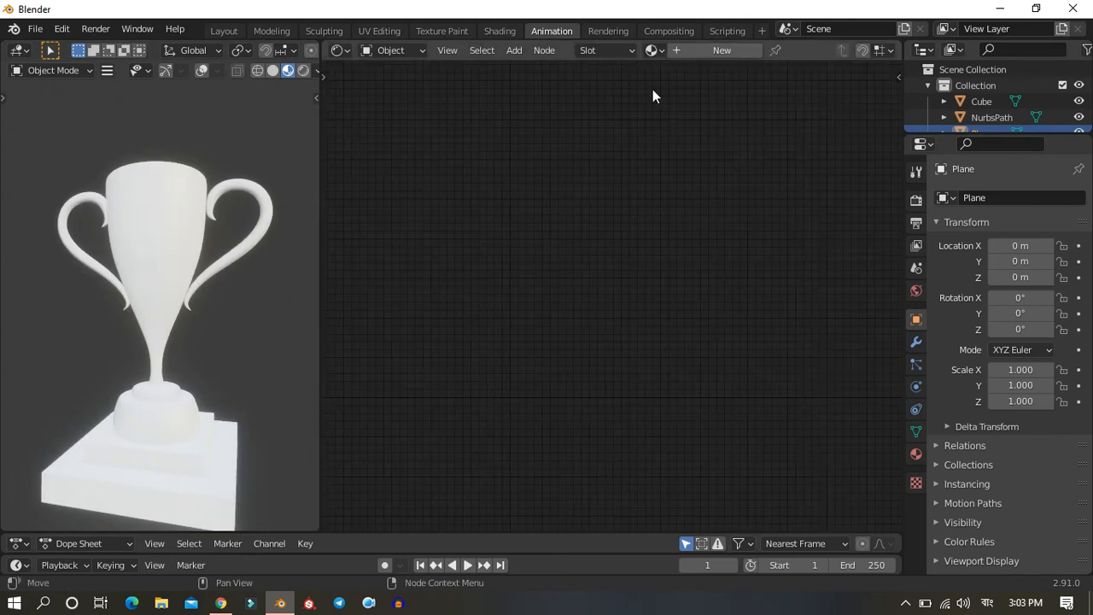
pyautogui.scroll(-1, 982, 385)
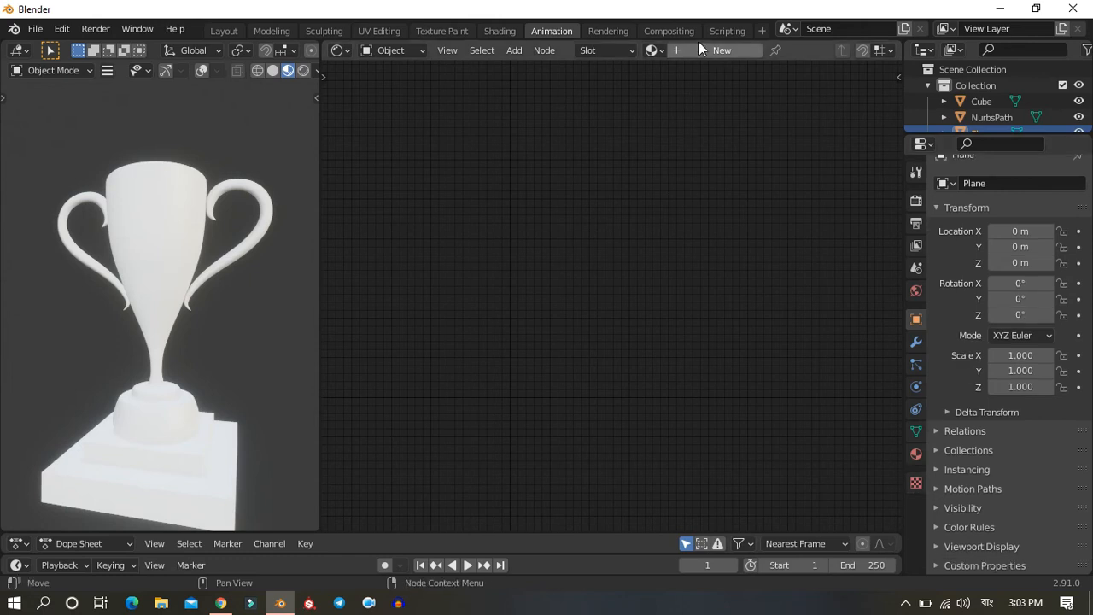
# Step: Show gizmos and overlays in the trophy viewport and select the cup together with its handles
pyautogui.click(165, 71)
pyautogui.click(202, 71)
pyautogui.scroll(-3, 128, 200)
pyautogui.moveTo(128, 199); pyautogui.dragTo(178, 234, button='middle')
pyautogui.moveTo(77, 188); pyautogui.dragTo(237, 284)
pyautogui.scroll(4, 132, 251)
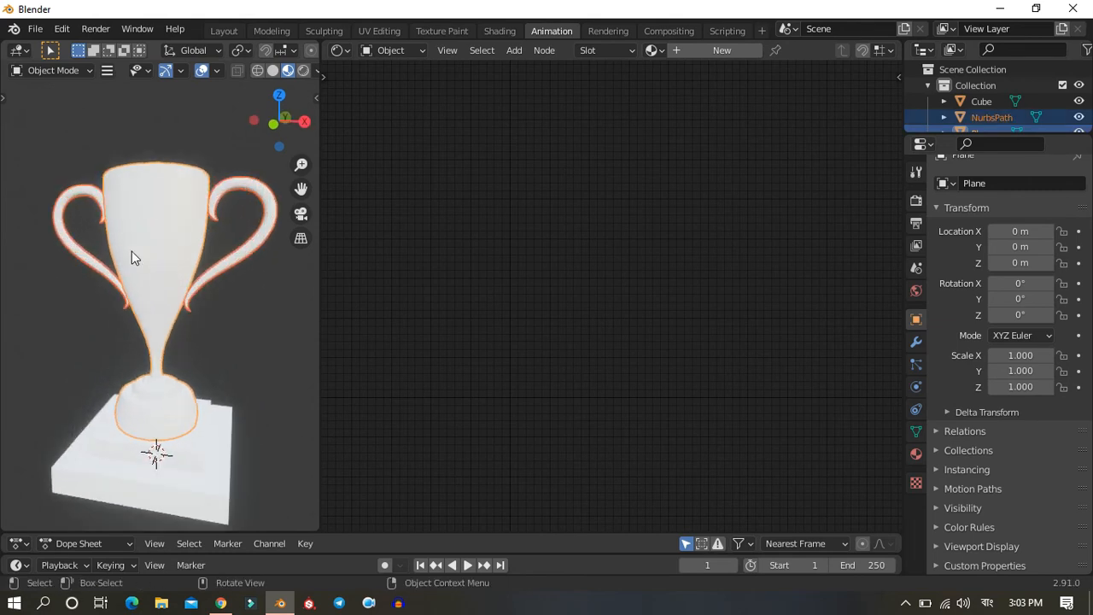
# Step: Create a new material for the cup with Metallic set to 0.950 and Specular set to 0.150
pyautogui.click(722, 50)
pyautogui.scroll(3, 567, 288)
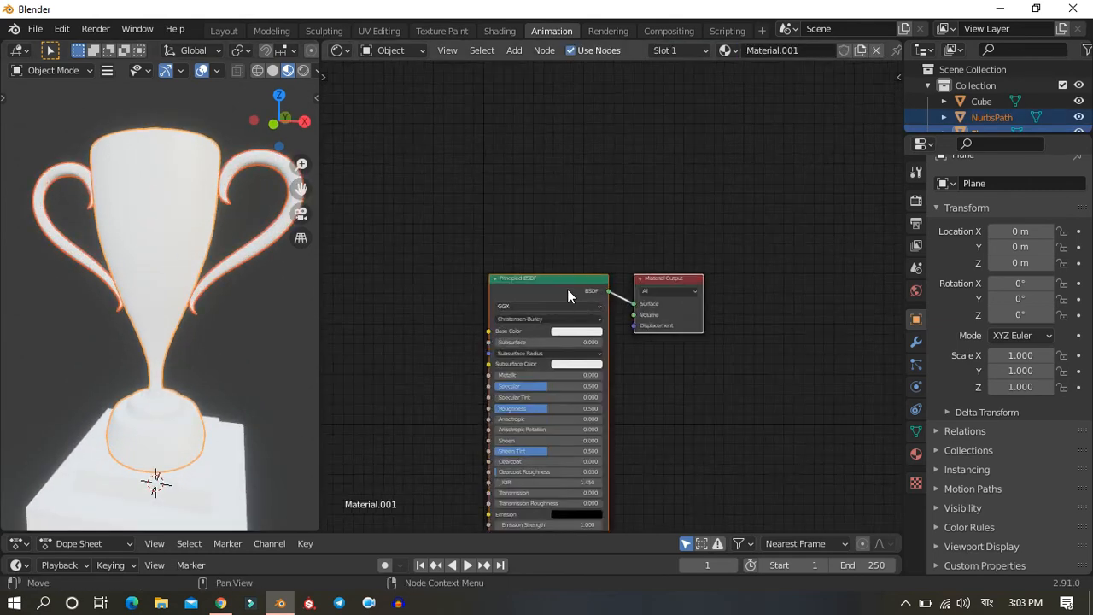
pyautogui.moveTo(543, 270); pyautogui.dragTo(622, 212, button='middle')
pyautogui.moveTo(580, 309); pyautogui.dragTo(726, 309)
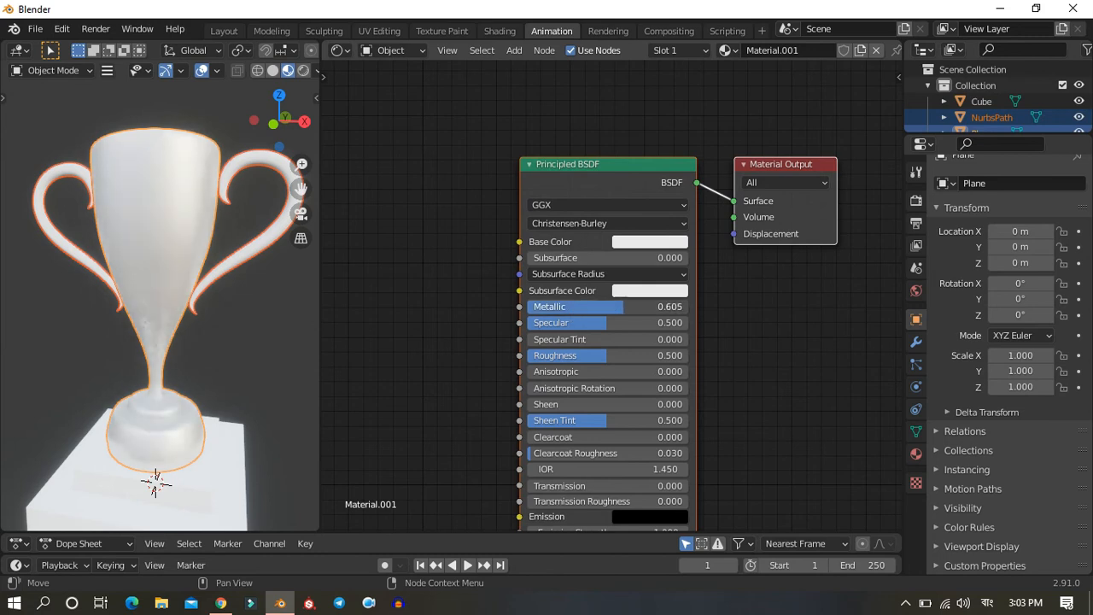
pyautogui.moveTo(606, 322); pyautogui.dragTo(524, 322)
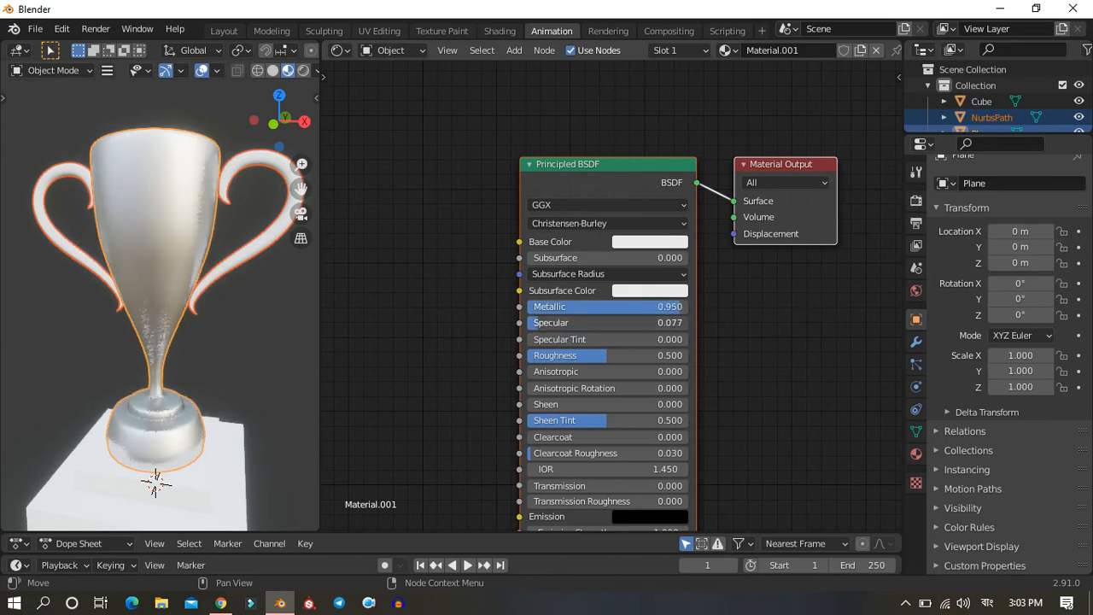
# Step: Add a ColorRamp node and connect its Color output to the Principled BSDF's Base Color
pyautogui.hotkey('shift', 'a')
pyautogui.click(451, 236)
pyautogui.write('colo')
pyautogui.click(480, 280)
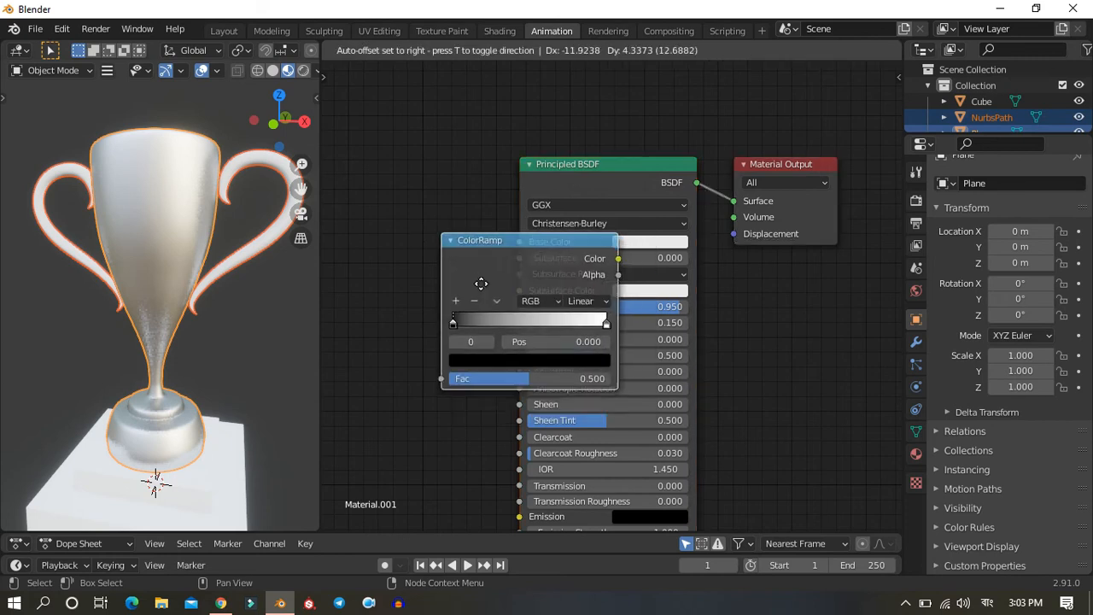
pyautogui.click(447, 223)
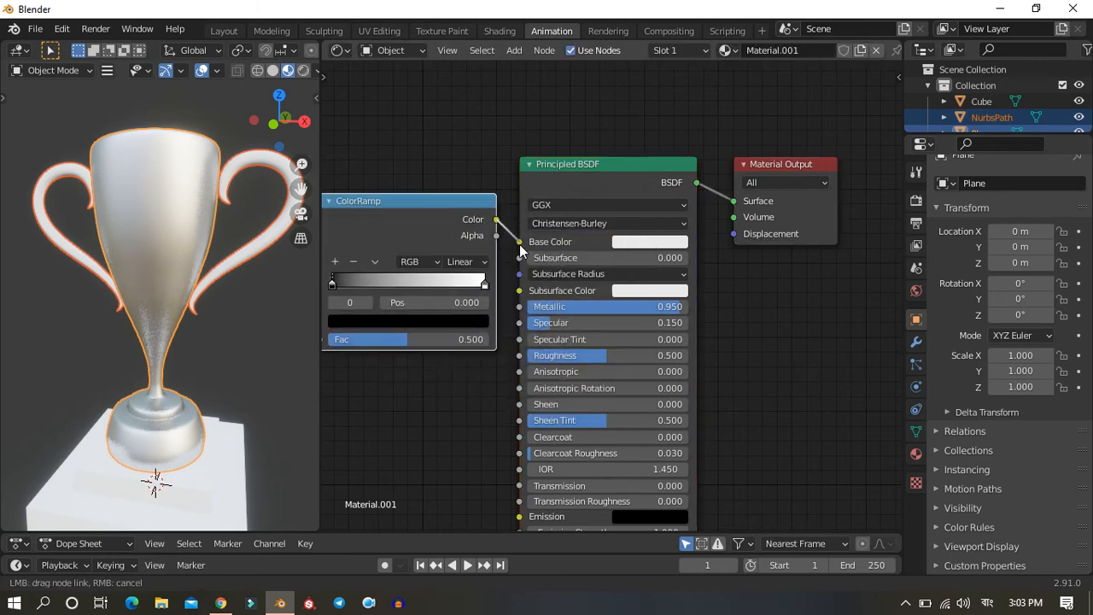
pyautogui.moveTo(519, 244); pyautogui.dragTo(519, 241)
# Step: Add an Ambient Occlusion node before the ColorRamp and connect its Color output to the ramp's Fac input
pyautogui.scroll(-4, 515, 263)
pyautogui.scroll(2, 500, 282)
pyautogui.scroll(3, 425, 371)
pyautogui.moveTo(655, 225); pyautogui.dragTo(544, 186)
pyautogui.hotkey('shift', 'a')
pyautogui.click(384, 270)
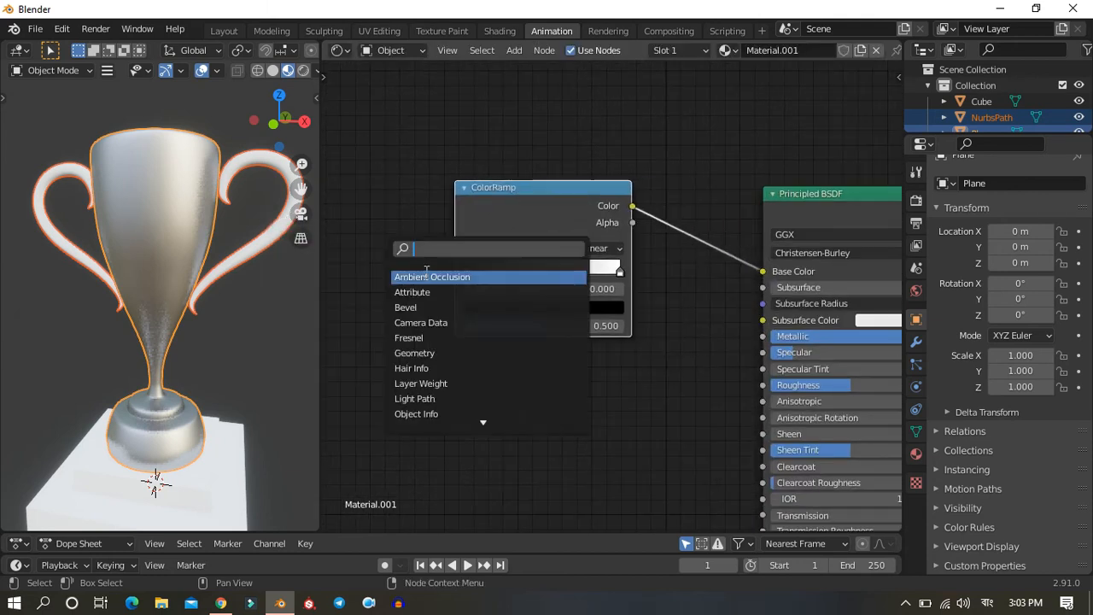
pyautogui.click(427, 272)
pyautogui.click(417, 200)
pyautogui.moveTo(421, 216); pyautogui.dragTo(452, 324)
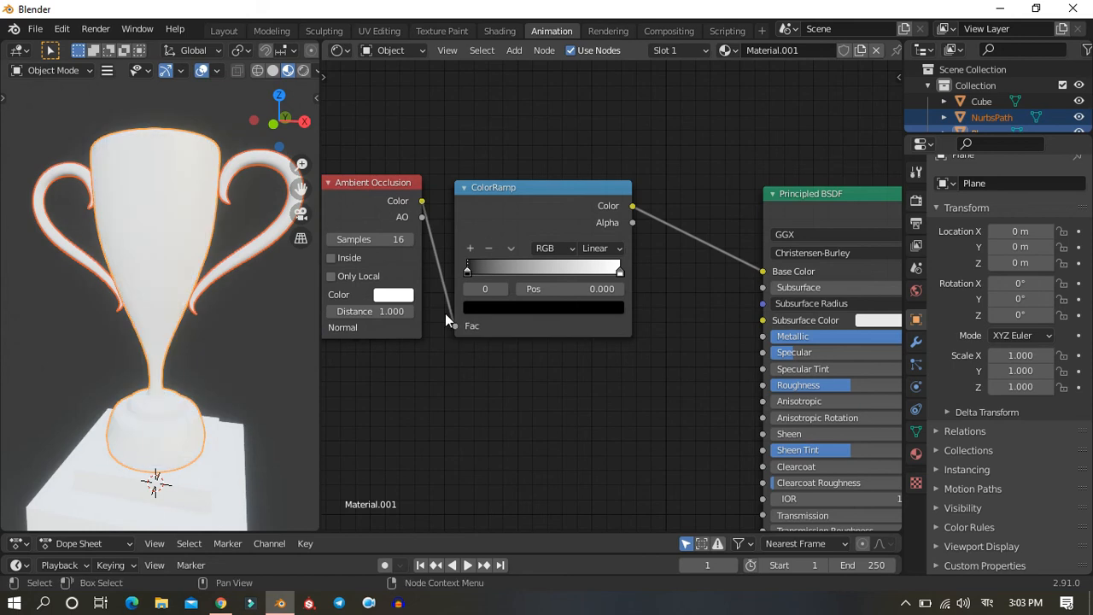
pyautogui.scroll(2, 523, 237)
pyautogui.scroll(-3, 533, 185)
pyautogui.moveTo(535, 203); pyautogui.dragTo(568, 187)
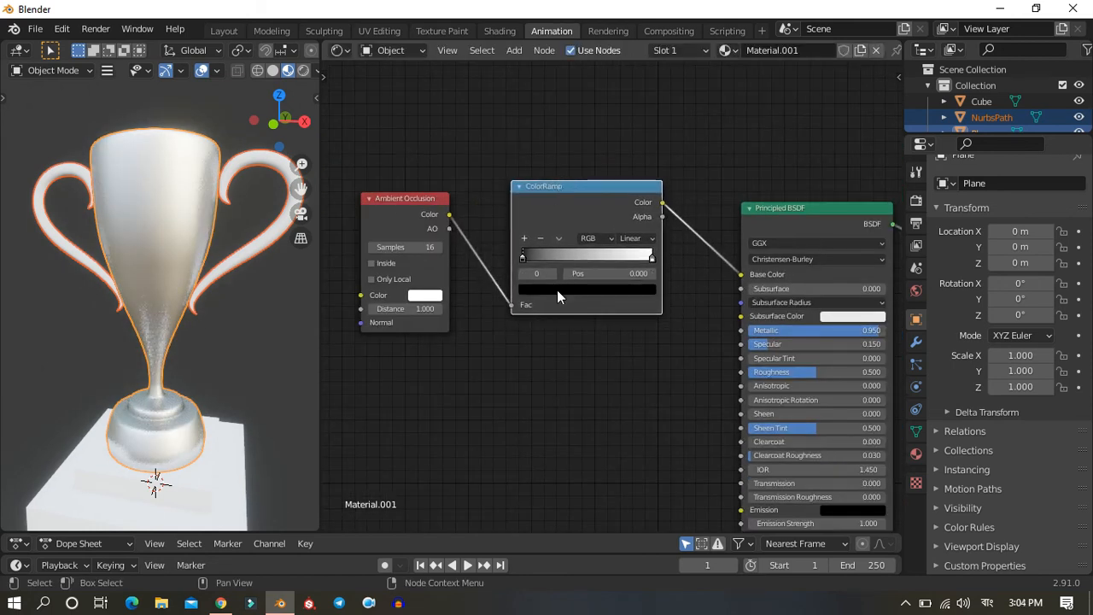
# Step: Set the ColorRamp's end stop to a bright, saturated yellow at full value
pyautogui.click(602, 291)
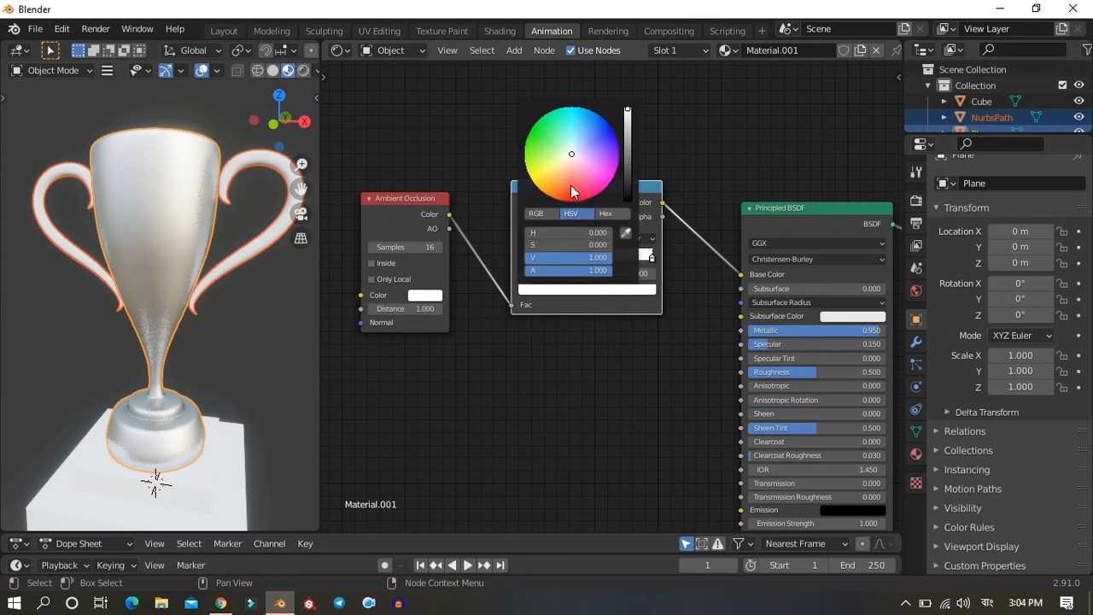
pyautogui.click(542, 164)
pyautogui.moveTo(555, 152)
pyautogui.mouseDown()
pyautogui.moveTo(603, 117)
pyautogui.moveTo(565, 163)
pyautogui.moveTo(533, 180)
pyautogui.mouseUp()
pyautogui.moveTo(627, 111)
pyautogui.mouseDown()
pyautogui.moveTo(627, 152)
pyautogui.moveTo(627, 109)
pyautogui.mouseUp()
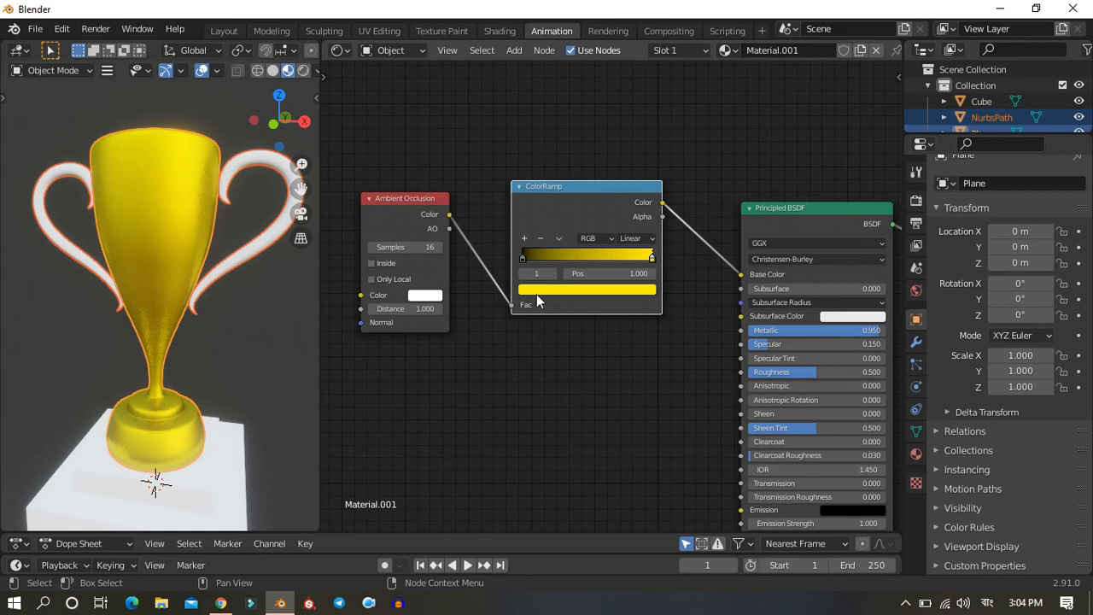
# Step: Set the ColorRamp's first stop to white
pyautogui.scroll(2, 537, 301)
pyautogui.click(500, 244)
pyautogui.click(546, 288)
pyautogui.moveTo(633, 158); pyautogui.dragTo(633, 42)
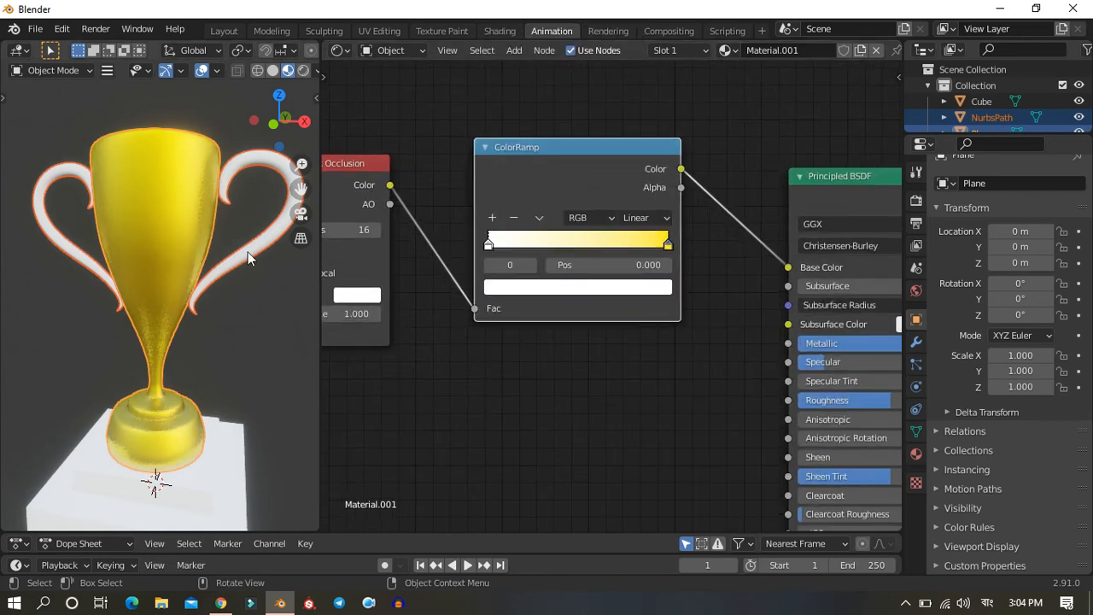
# Step: Join the handles and the cup into one object so they share the gold material
pyautogui.scroll(-3, 239, 248)
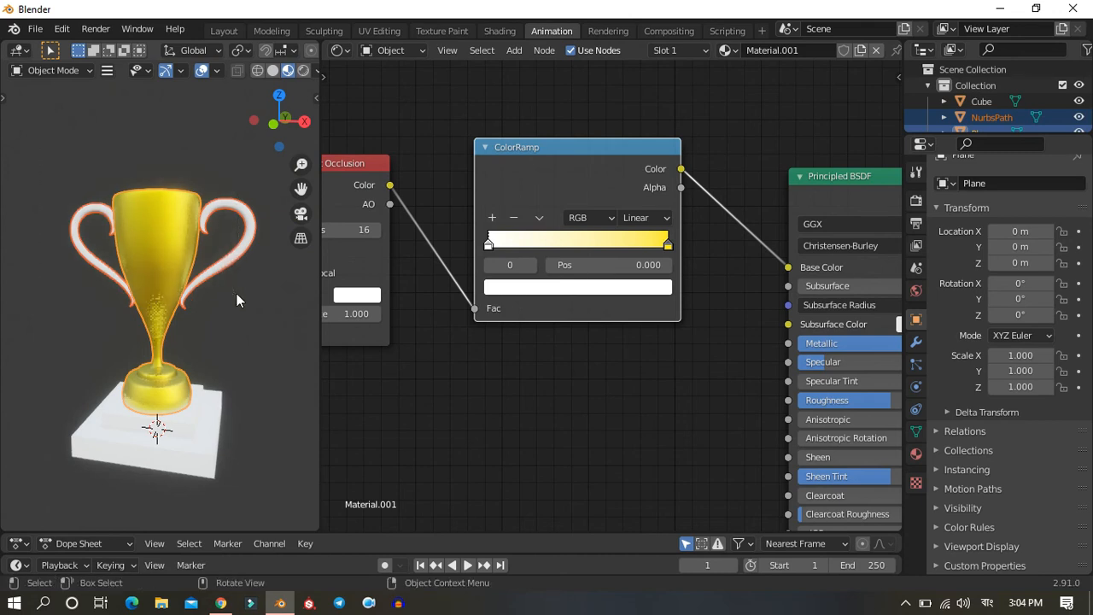
pyautogui.rightClick(168, 252)
pyautogui.click(79, 308)
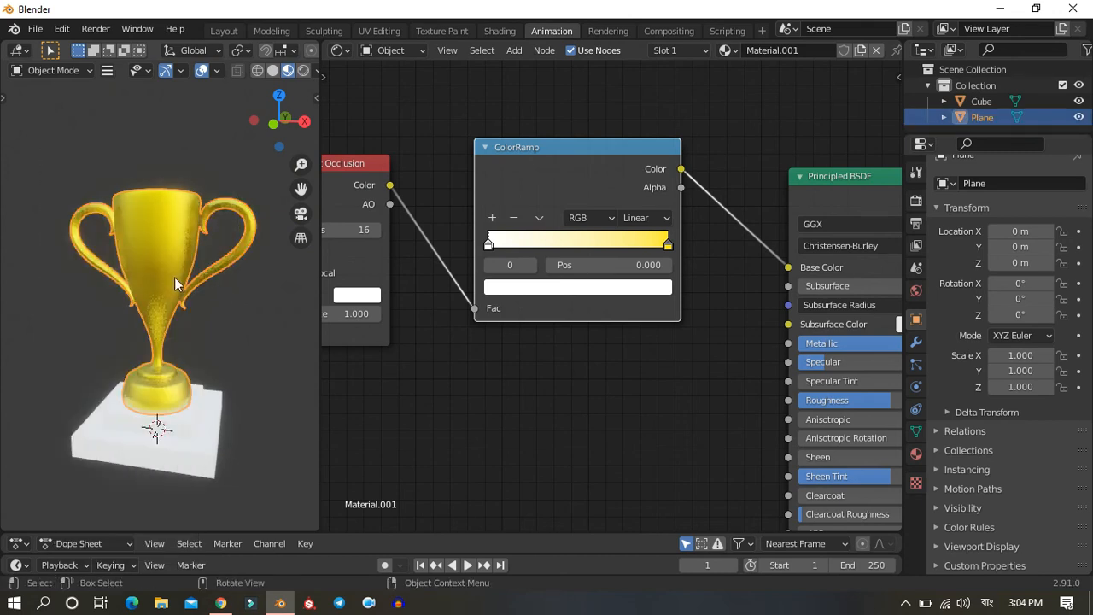
pyautogui.scroll(4, 109, 279)
pyautogui.moveTo(109, 279); pyautogui.dragTo(204, 262, button='middle')
# Step: Add a colour stop to the ColorRamp and move it close to the first stop, at position 0.059
pyautogui.click(494, 217)
pyautogui.moveTo(580, 245); pyautogui.dragTo(497, 246)
pyautogui.moveTo(184, 246); pyautogui.dragTo(157, 216, button='middle')
pyautogui.scroll(5, 157, 216)
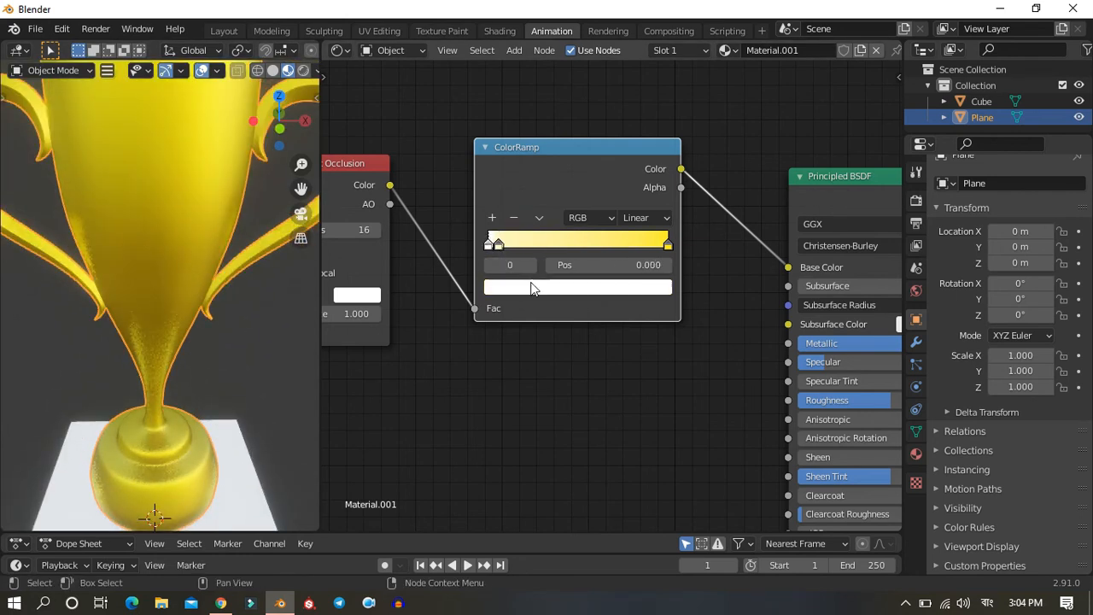
# Step: Darken the ramp's first stop to value 0.232 and set its end stop to gold with hue 0.134 and saturation 0.647
pyautogui.click(535, 288)
pyautogui.moveTo(636, 68); pyautogui.dragTo(633, 113)
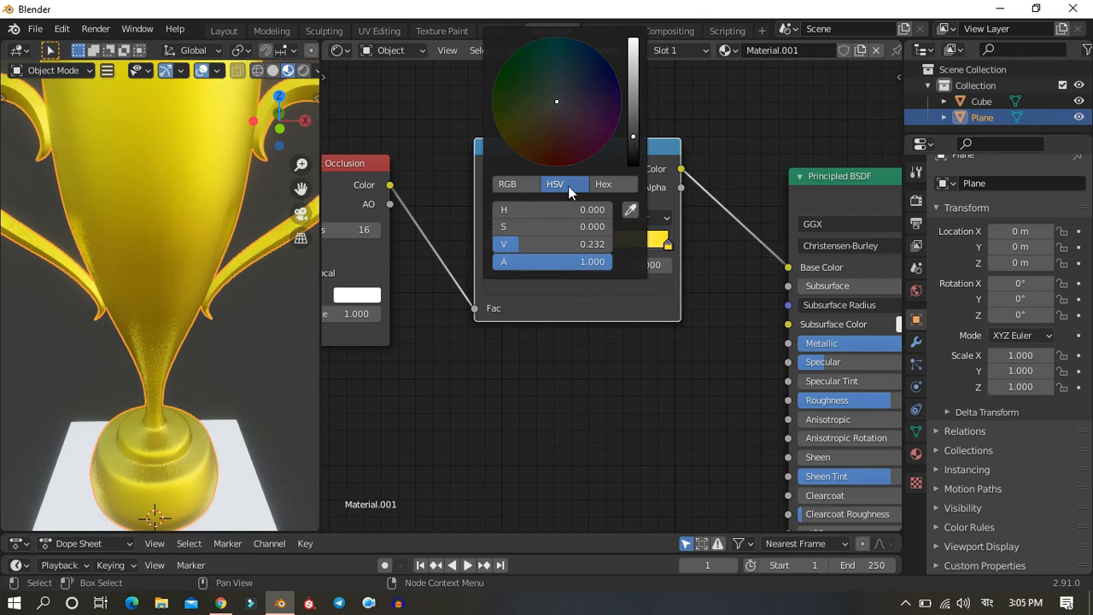
pyautogui.click(668, 245)
pyautogui.click(559, 287)
pyautogui.moveTo(559, 158)
pyautogui.mouseDown()
pyautogui.moveTo(540, 156)
pyautogui.moveTo(553, 72)
pyautogui.moveTo(596, 71)
pyautogui.moveTo(530, 150)
pyautogui.moveTo(520, 118)
pyautogui.moveTo(526, 129)
pyautogui.mouseUp()
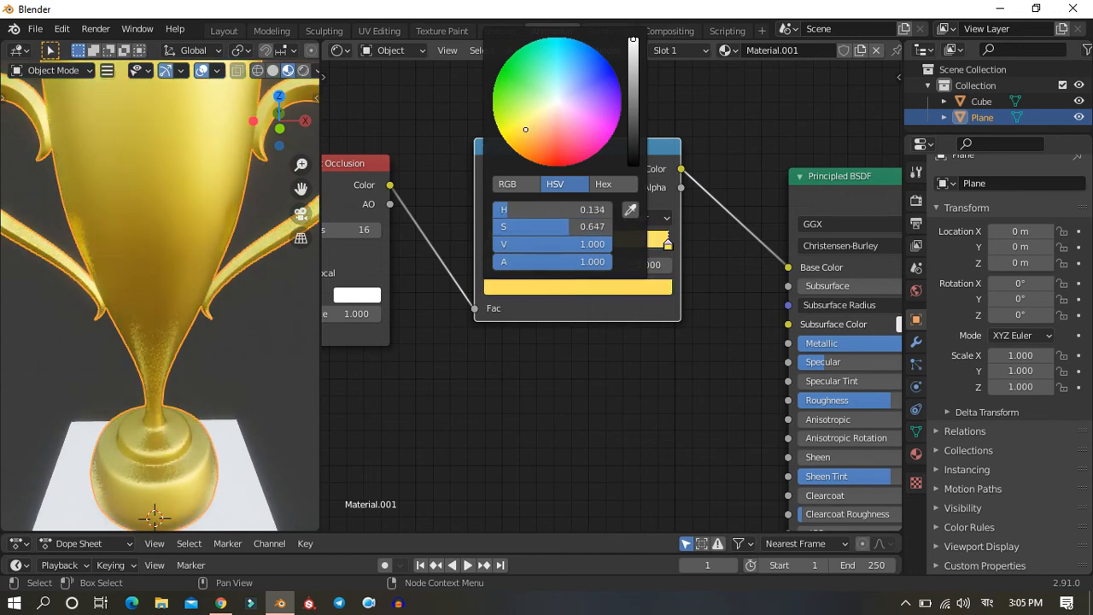
# Step: Add another colour stop to the ColorRamp and place it just after the one at position 0.059
pyautogui.scroll(-4, 144, 237)
pyautogui.moveTo(143, 237); pyautogui.dragTo(85, 200, button='middle')
pyautogui.scroll(-2, 127, 219)
pyautogui.scroll(6, 158, 214)
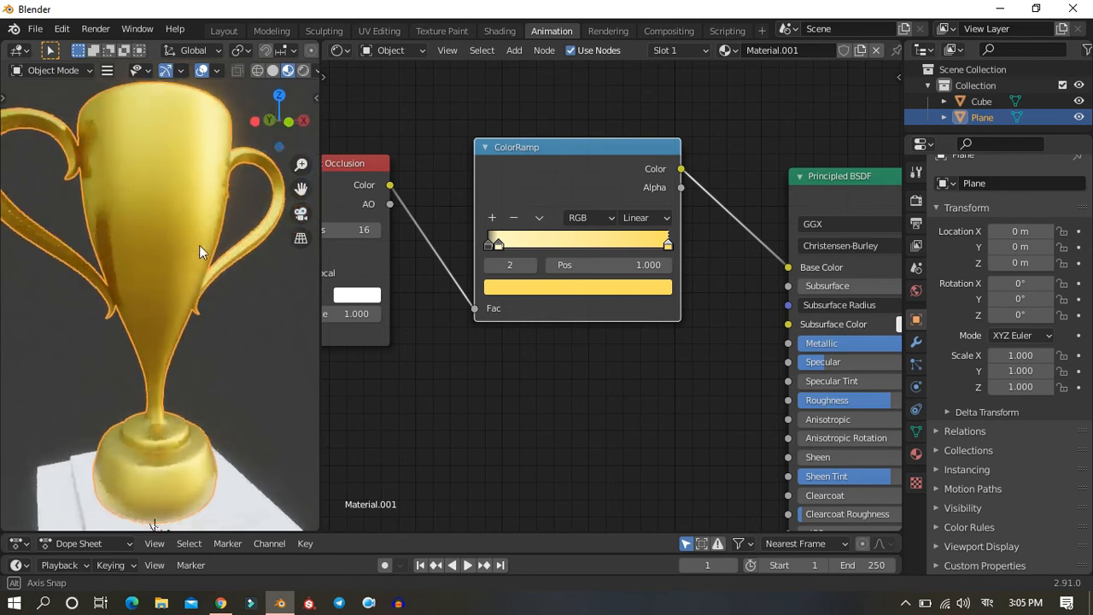
pyautogui.click(493, 217)
pyautogui.moveTo(581, 243)
pyautogui.mouseDown()
pyautogui.moveTo(546, 247)
pyautogui.moveTo(657, 249)
pyautogui.moveTo(532, 264)
pyautogui.mouseUp()
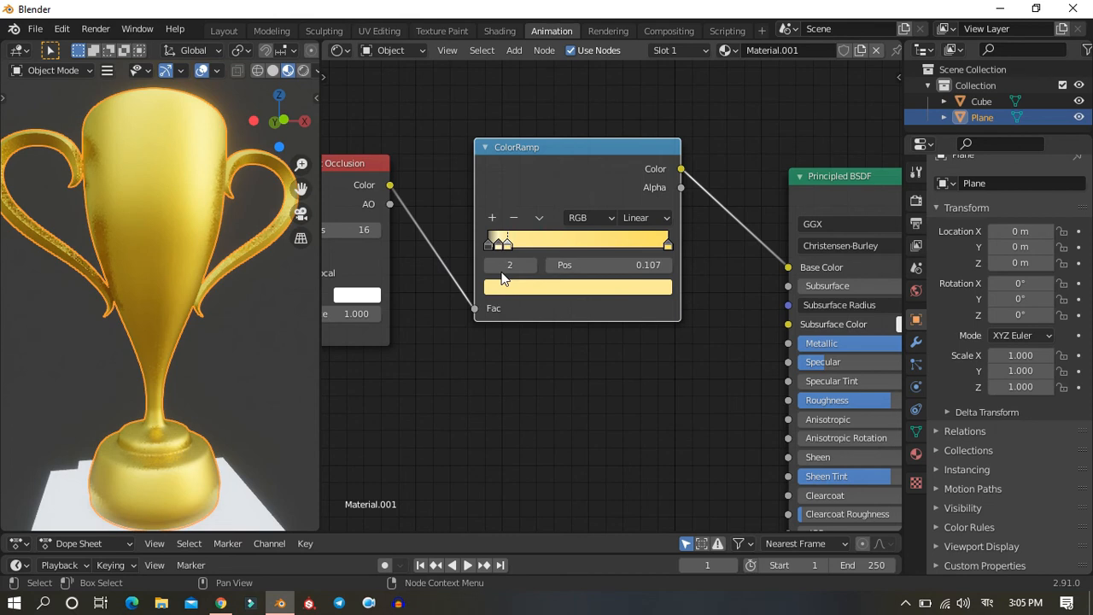
# Step: Change the ramp stop at position 0.059 to a strongly saturated gold with hue 0.140 and view the trophy from the front
pyautogui.click(499, 246)
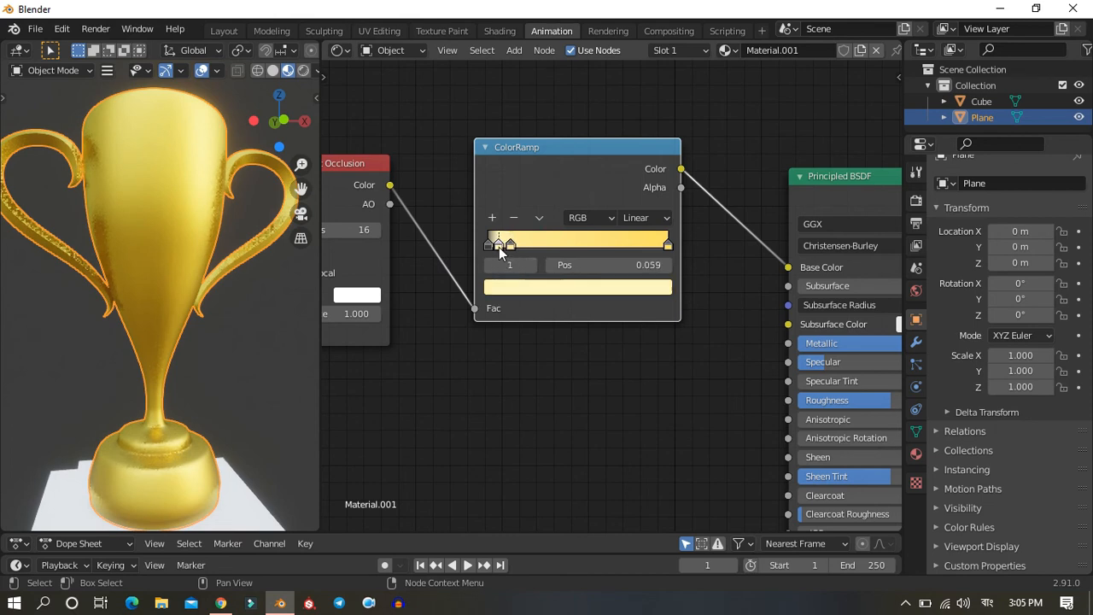
pyautogui.click(546, 288)
pyautogui.moveTo(538, 227); pyautogui.dragTo(602, 226)
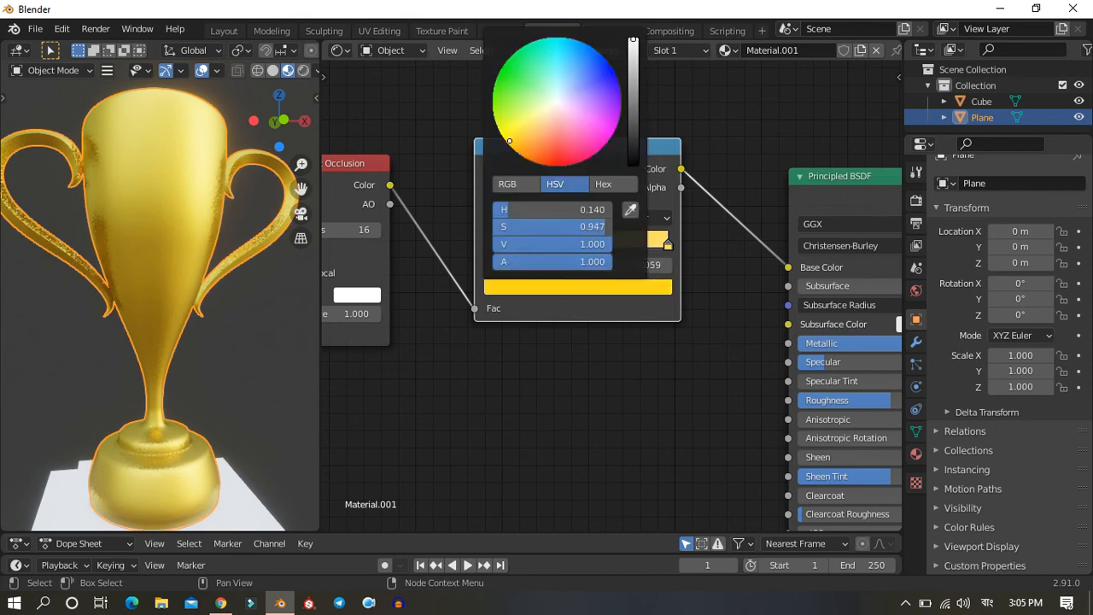
pyautogui.moveTo(196, 359); pyautogui.dragTo(151, 378, button='middle')
pyautogui.press('KP_1')
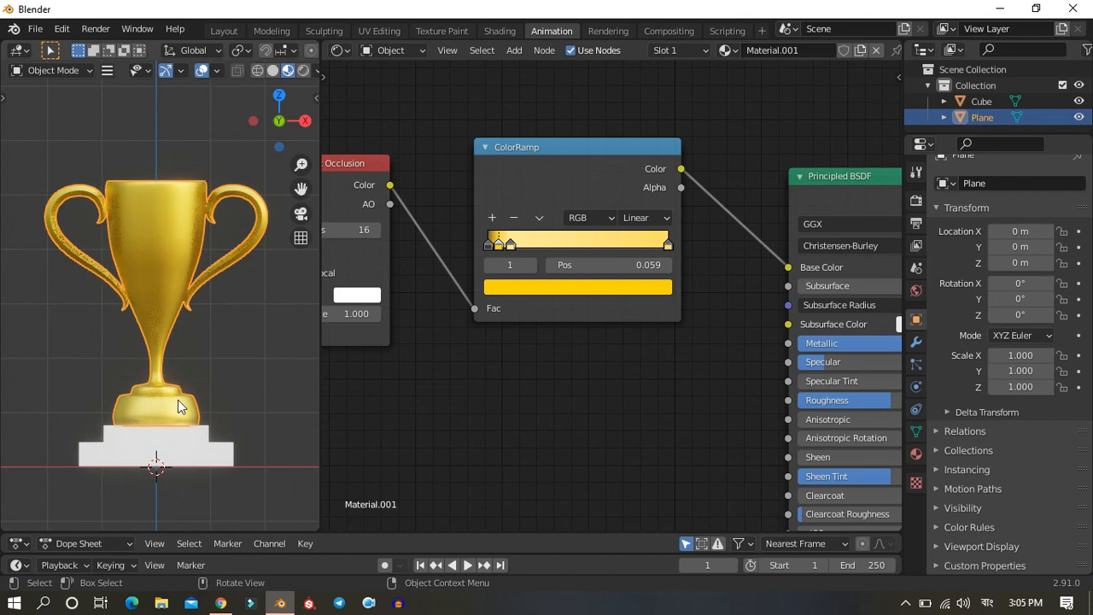
pyautogui.scroll(-3, 178, 400)
pyautogui.scroll(-10, 441, 376)
pyautogui.moveTo(415, 198); pyautogui.dragTo(649, 359)
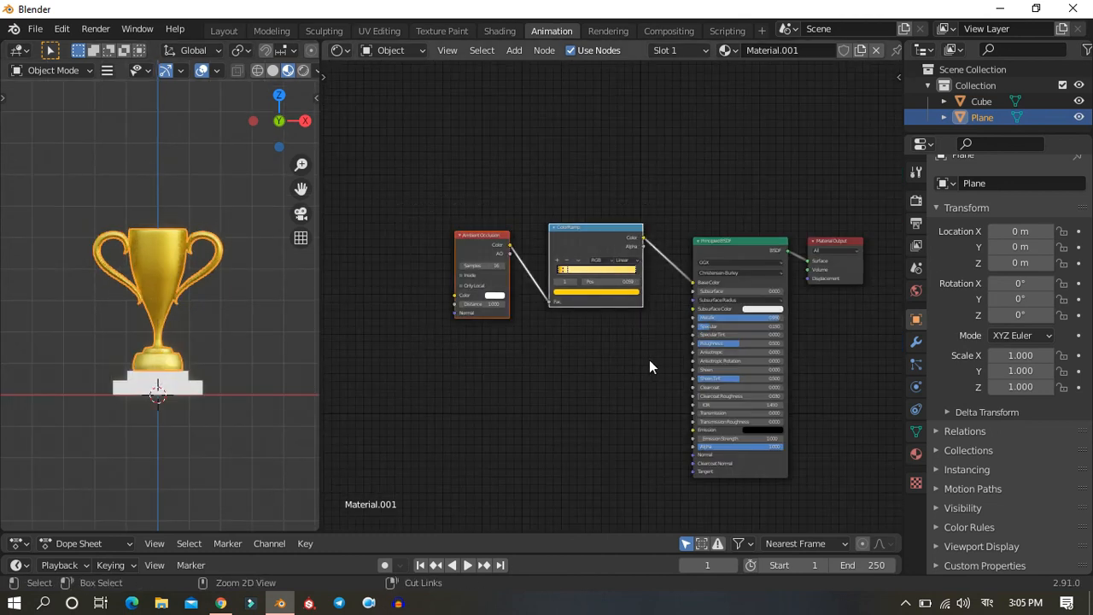
pyautogui.press('n')
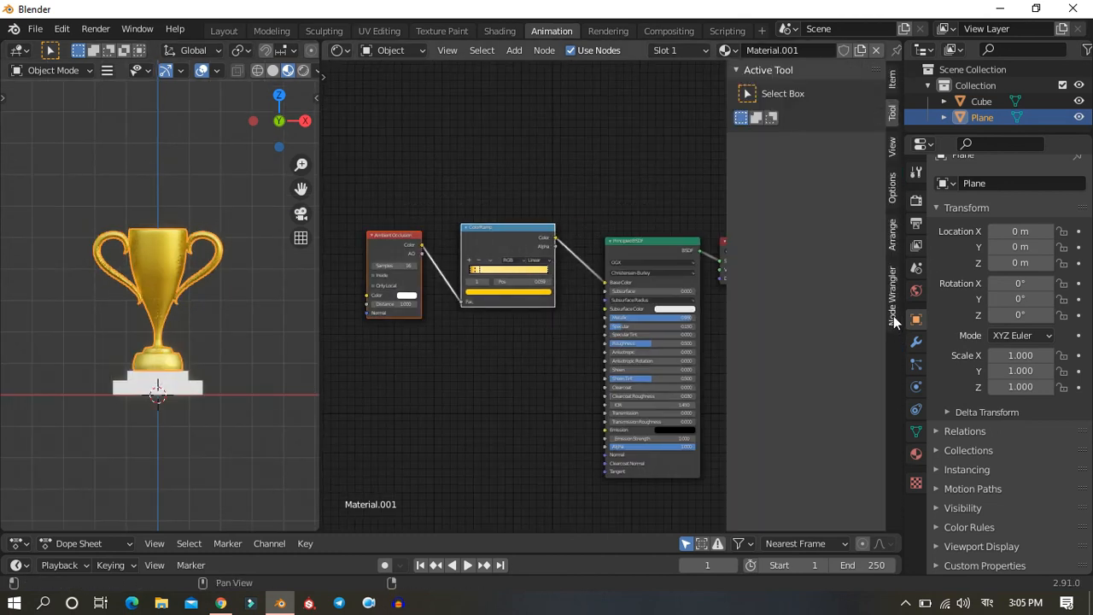
pyautogui.click(893, 315)
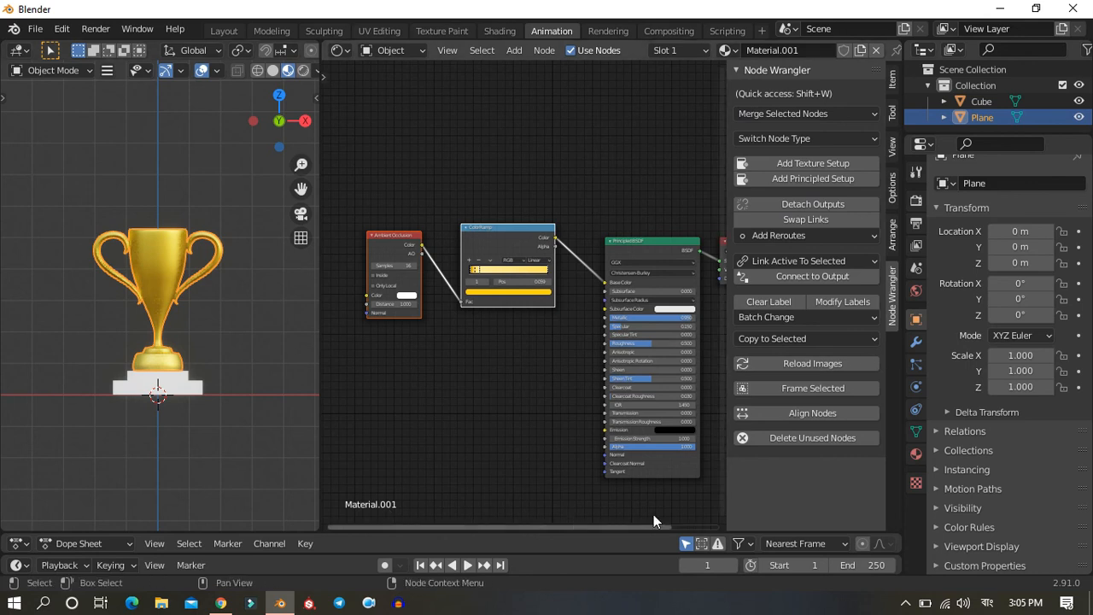
pyautogui.press('n')
# Step: Enable Screencast Keys in the 3D viewport and deselect the trophy
pyautogui.press('n')
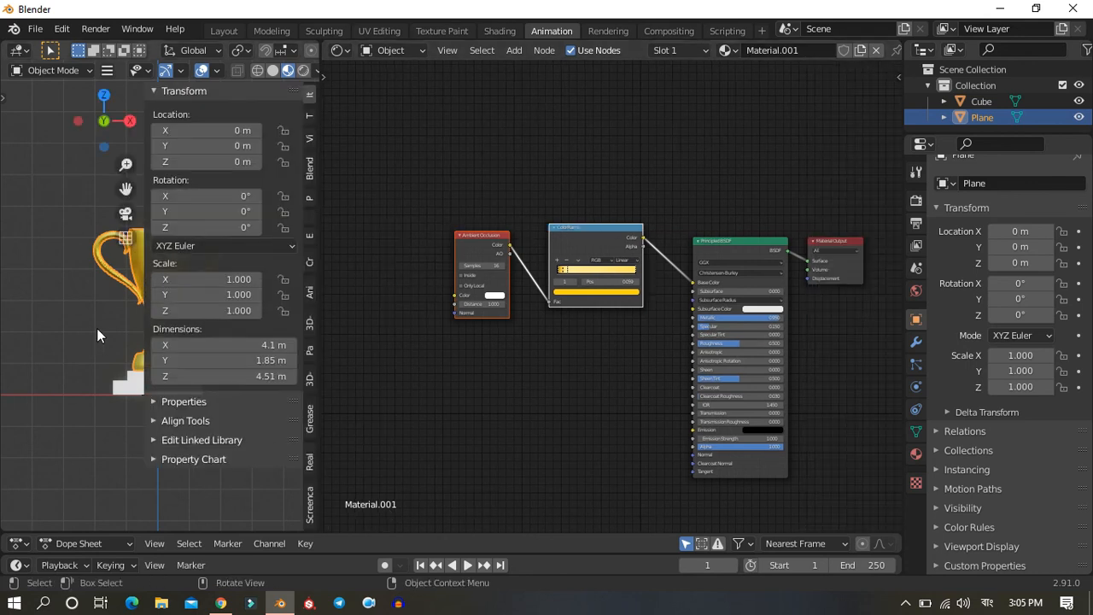
pyautogui.click(306, 509)
pyautogui.click(208, 91)
pyautogui.click(56, 283)
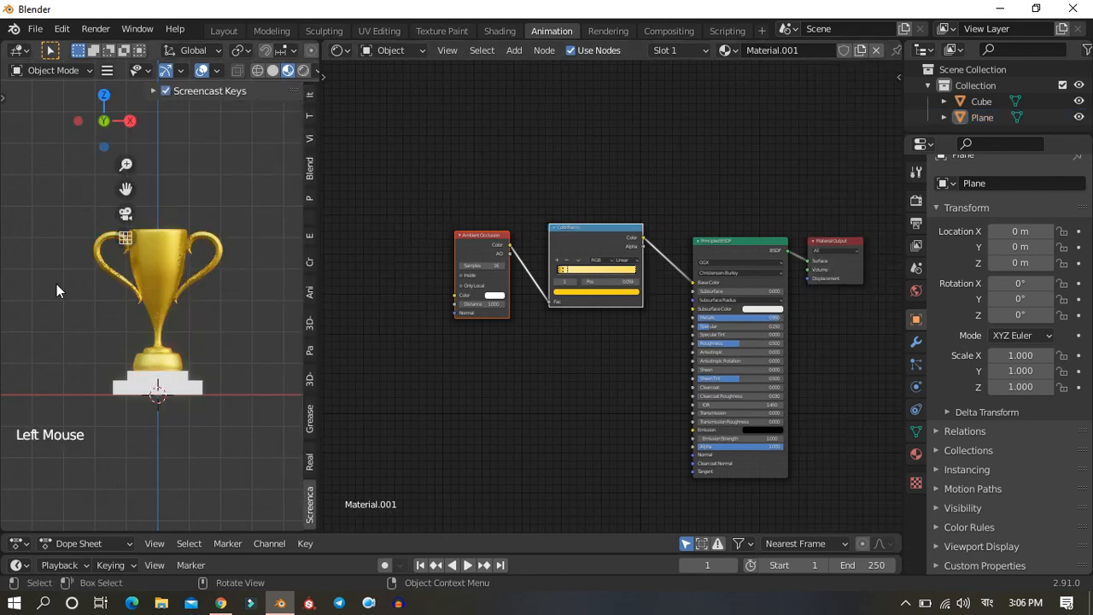
# Step: Create a new material for the trophy's two-tier base and reposition its shader nodes
pyautogui.scroll(3, 83, 331)
pyautogui.click(144, 451)
pyautogui.click(709, 50)
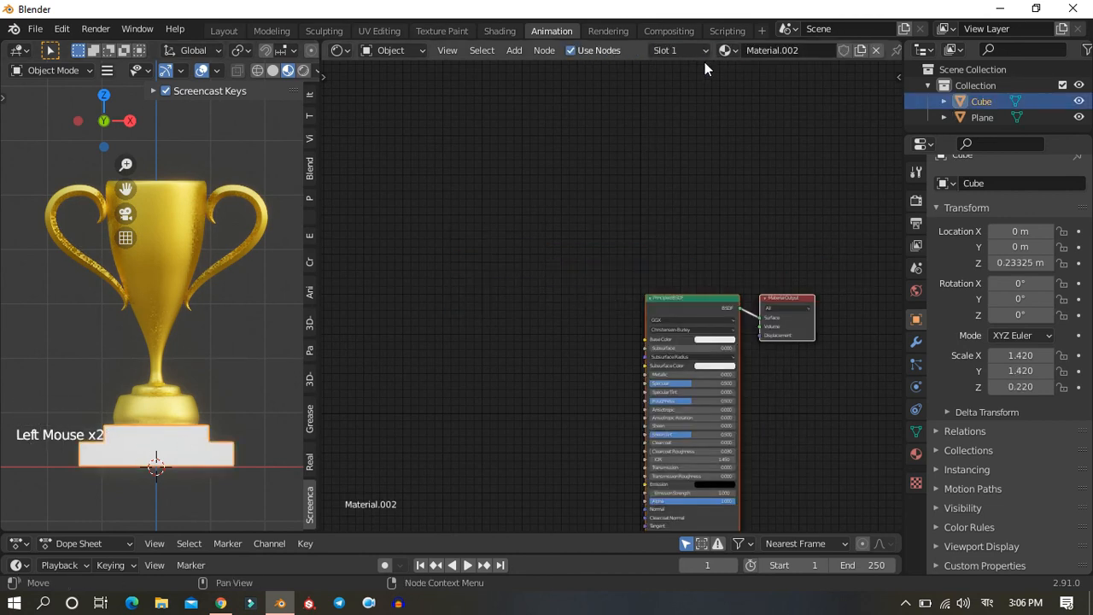
pyautogui.moveTo(622, 251); pyautogui.dragTo(811, 402)
pyautogui.moveTo(695, 390); pyautogui.dragTo(691, 270)
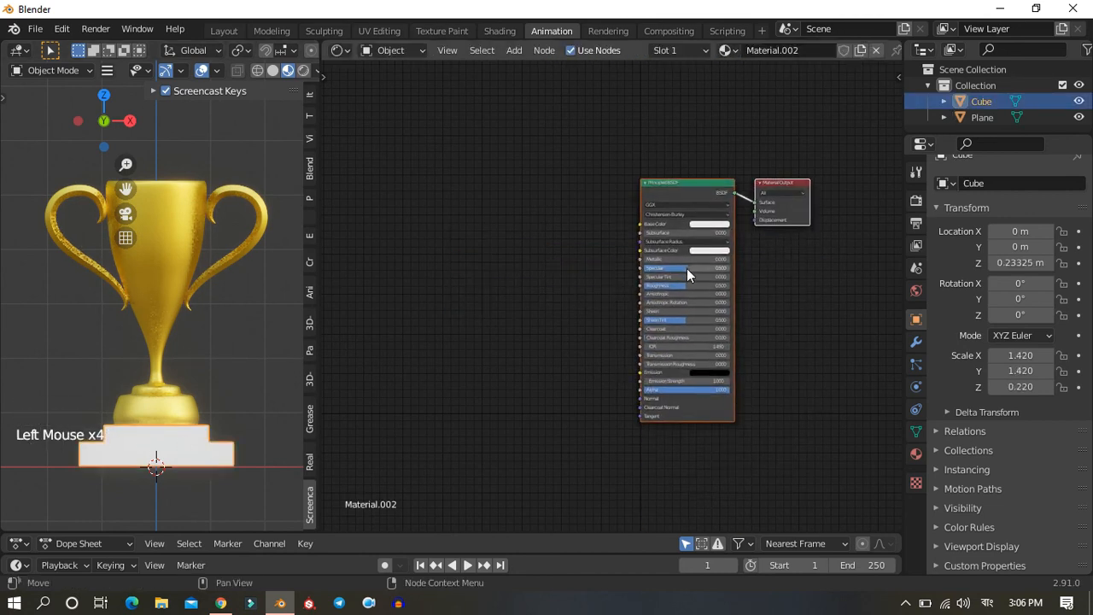
pyautogui.scroll(1, 678, 260)
pyautogui.scroll(6, 636, 242)
# Step: Add a ColorRamp node to the base material and connect its Color output to Base Color
pyautogui.hotkey('shift', 'a')
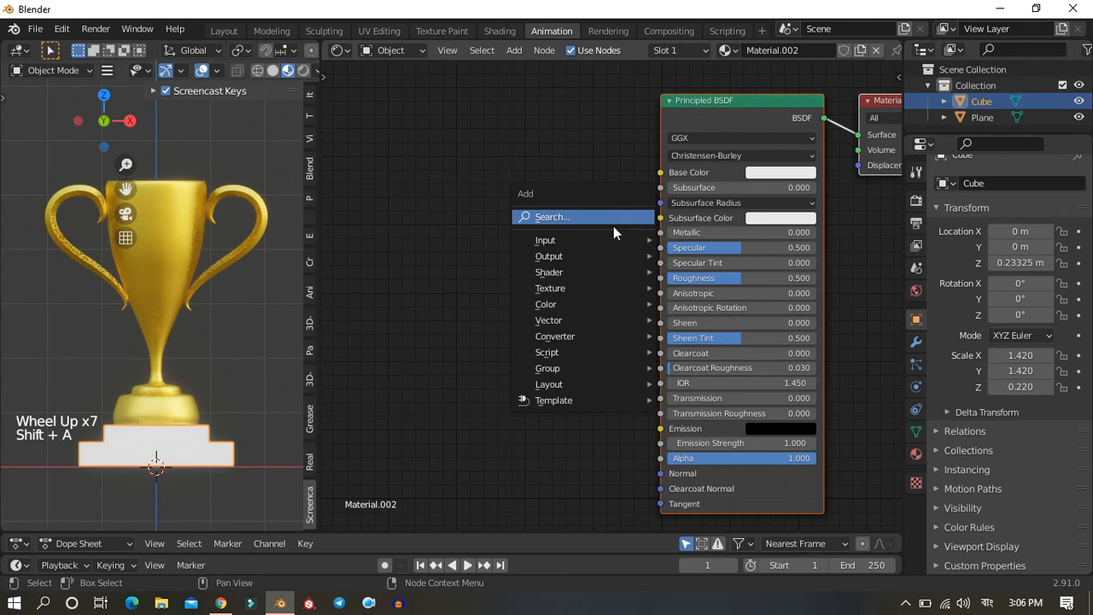
pyautogui.click(626, 216)
pyautogui.write('col')
pyautogui.press('Down')
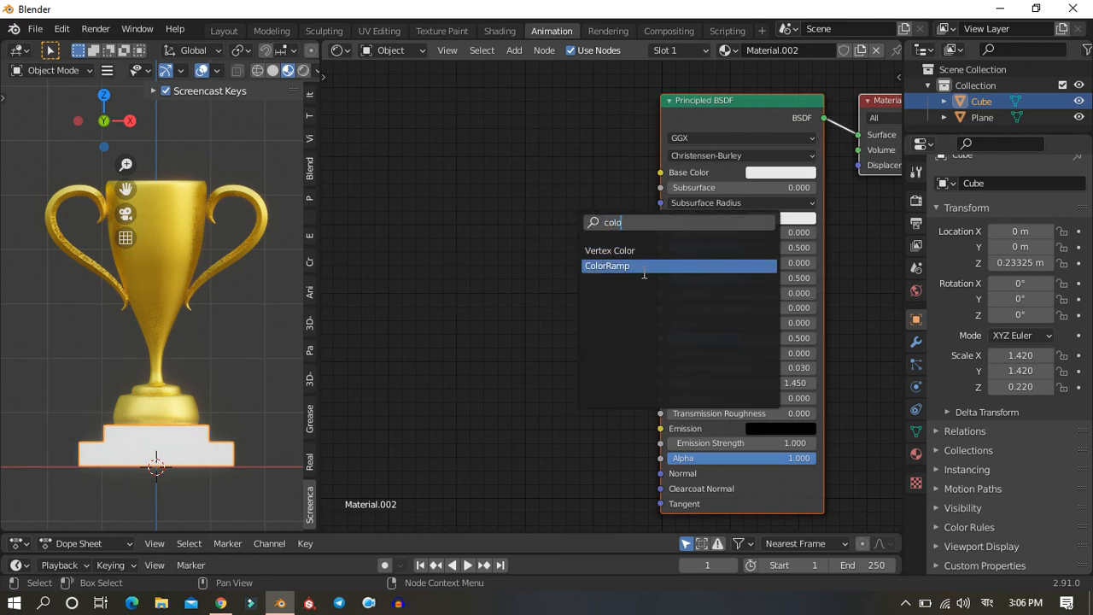
pyautogui.press('Return')
pyautogui.moveTo(566, 217); pyautogui.dragTo(661, 172)
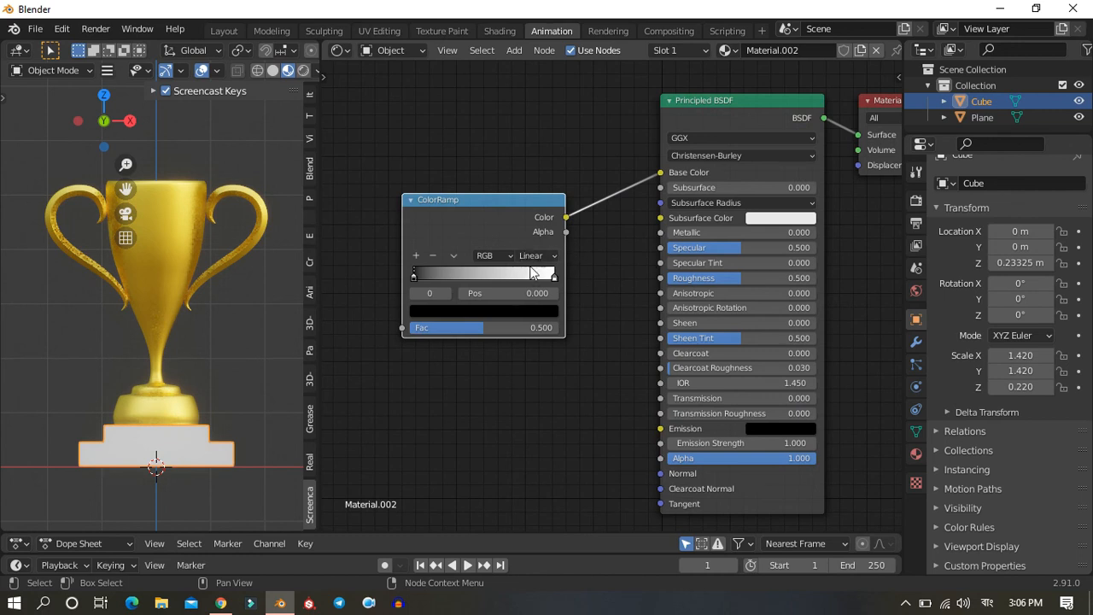
# Step: Set the base ramp's end stop to dark blue with hue 0.578, saturation 0.496 and value 0.473
pyautogui.click(498, 315)
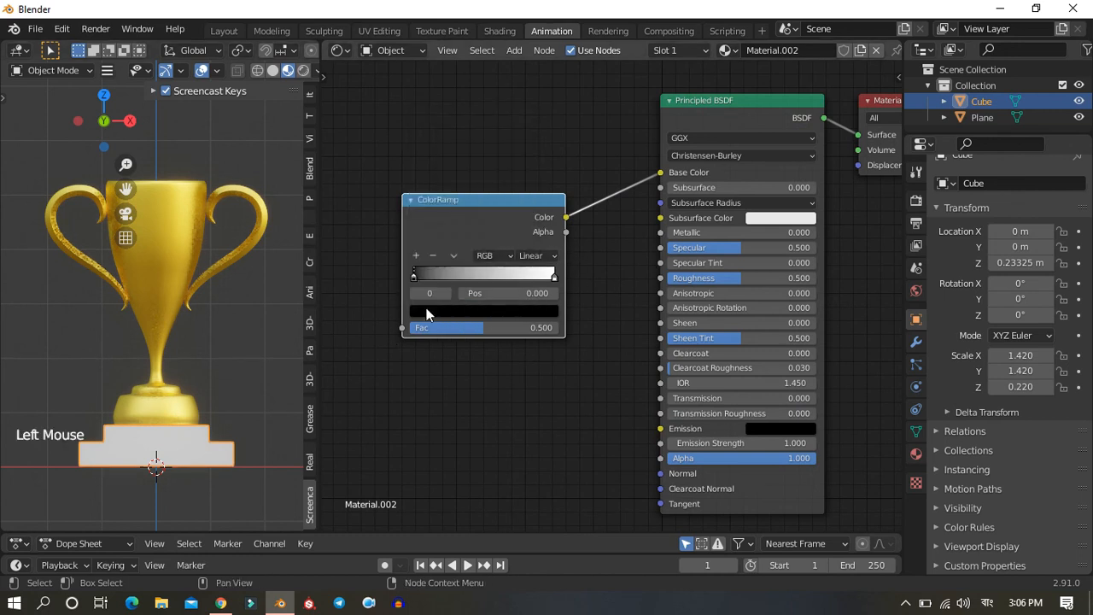
pyautogui.click(554, 277)
pyautogui.click(516, 311)
pyautogui.moveTo(528, 175); pyautogui.dragTo(478, 143)
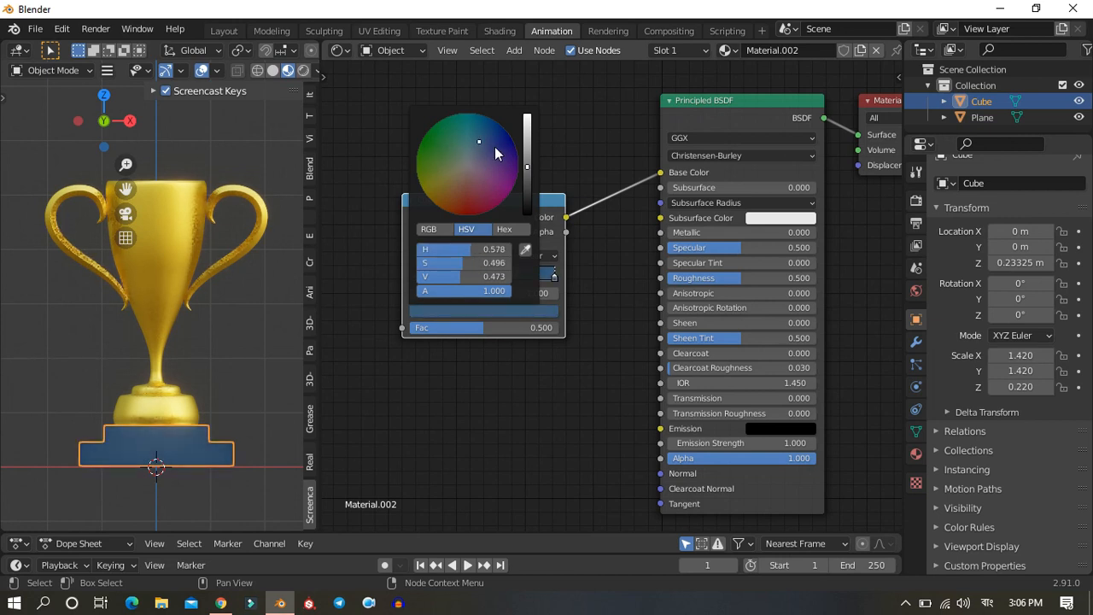
# Step: Set the base material's Metallic to 0.509 and Roughness to 1.000, and inspect the base up close from the front
pyautogui.moveTo(722, 232); pyautogui.dragTo(798, 232)
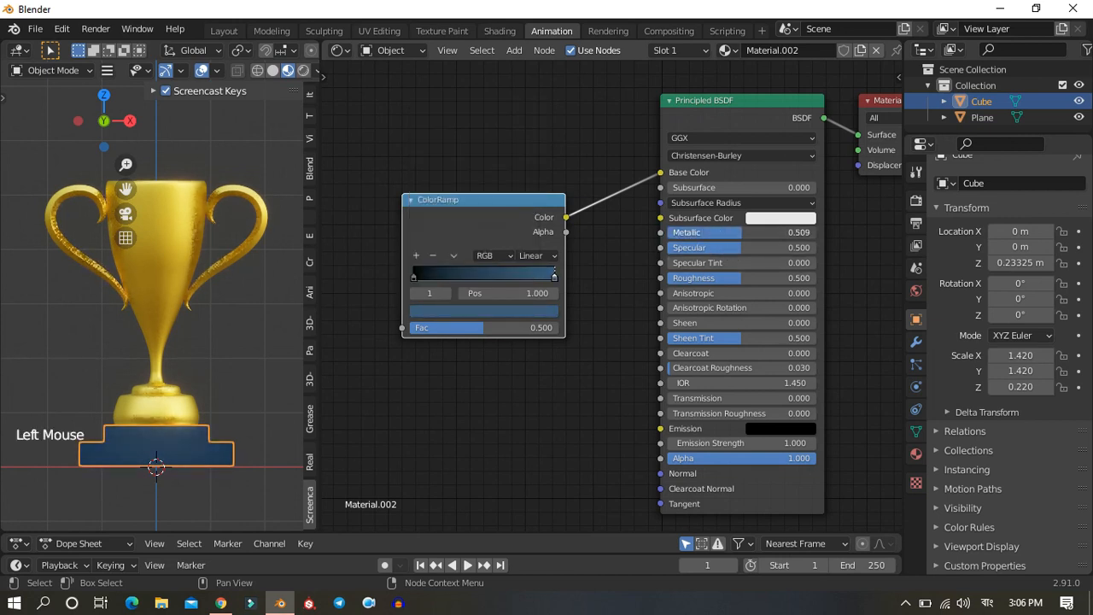
pyautogui.moveTo(714, 278); pyautogui.dragTo(824, 278)
pyautogui.scroll(2, 205, 384)
pyautogui.moveTo(222, 393); pyautogui.dragTo(147, 224, button='middle')
pyautogui.scroll(-4, 233, 401)
pyautogui.press('KP_1')
pyautogui.scroll(6, 214, 273)
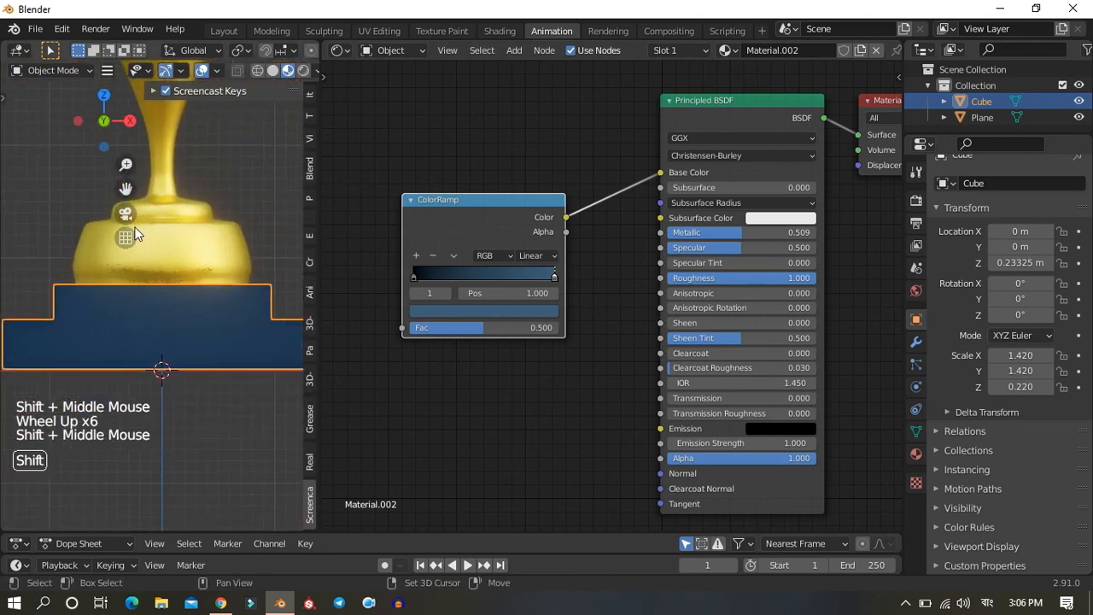
# Step: Add an Ambient Occlusion node to the base material and connect its Color output to the ColorRamp's Fac input
pyautogui.hotkey('shift', 'a')
pyautogui.click(386, 244)
pyautogui.click(416, 271)
pyautogui.click(320, 203)
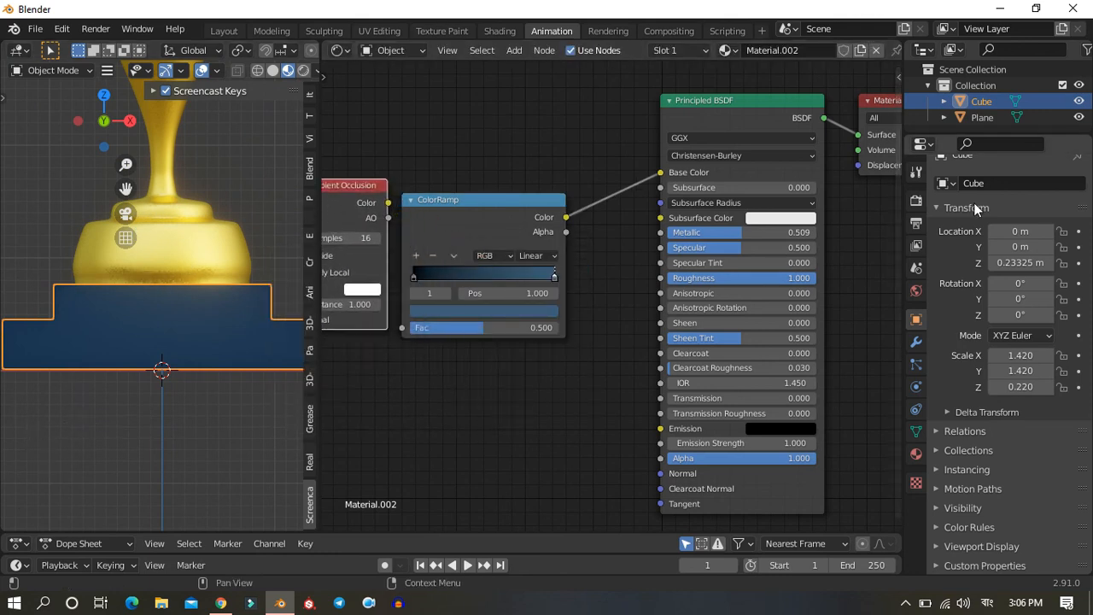
pyautogui.moveTo(389, 203); pyautogui.dragTo(408, 326)
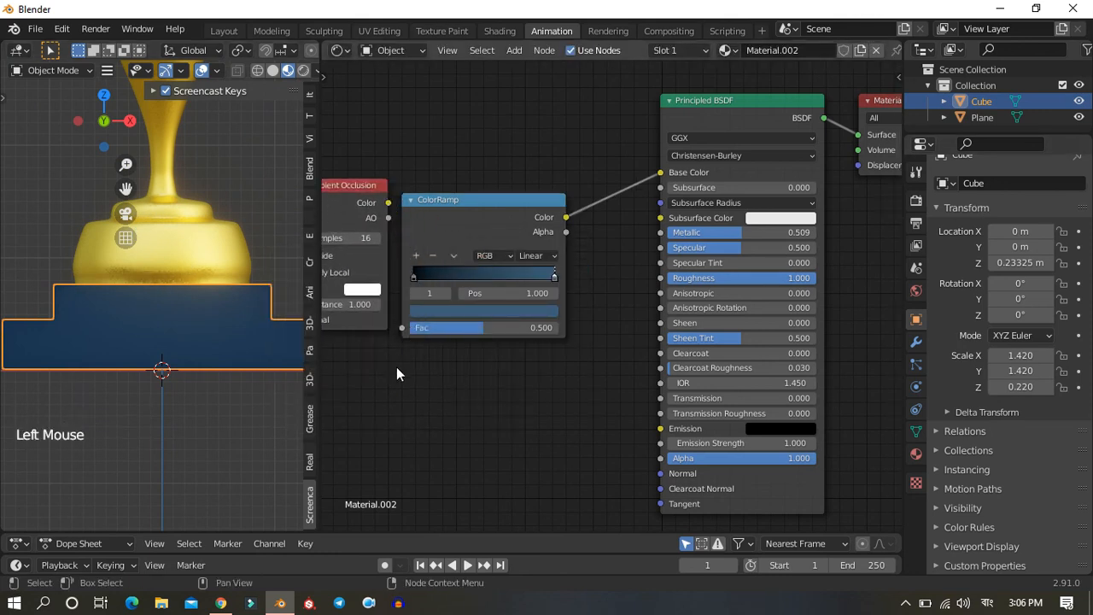
pyautogui.scroll(-2, 393, 359)
pyautogui.moveTo(391, 348); pyautogui.dragTo(482, 380, button='middle')
pyautogui.scroll(2, 482, 380)
pyautogui.moveTo(494, 209); pyautogui.dragTo(508, 334)
pyautogui.moveTo(59, 293); pyautogui.dragTo(36, 321, button='middle')
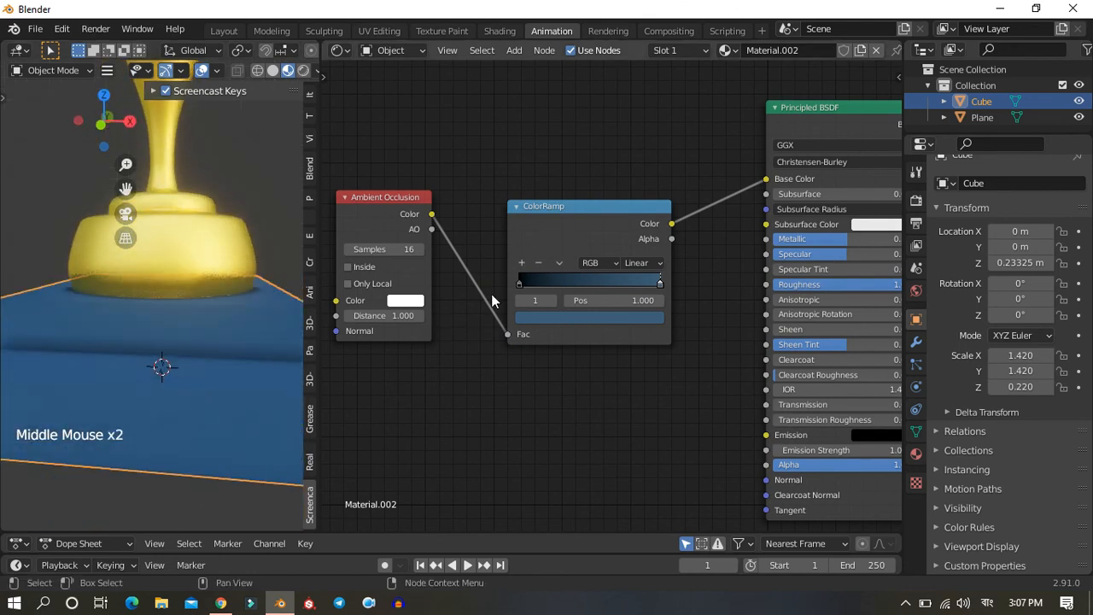
# Step: Brighten the base ramp's end stop to light blue and check the color on the base
pyautogui.click(519, 288)
pyautogui.click(554, 317)
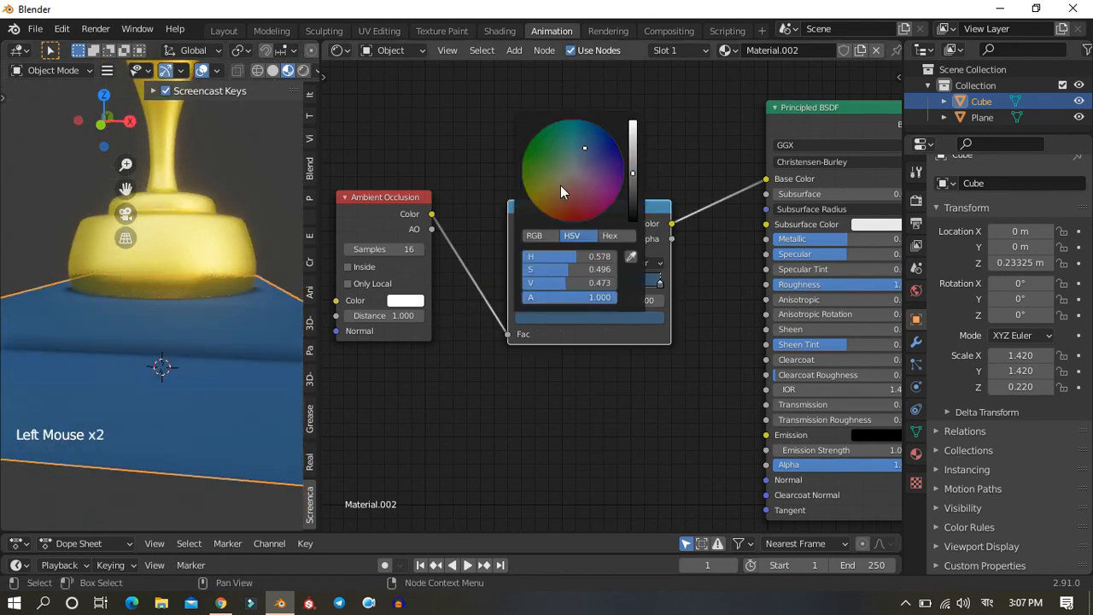
pyautogui.click(560, 185)
pyautogui.scroll(-3, 277, 285)
pyautogui.moveTo(277, 285); pyautogui.dragTo(152, 322, button='middle')
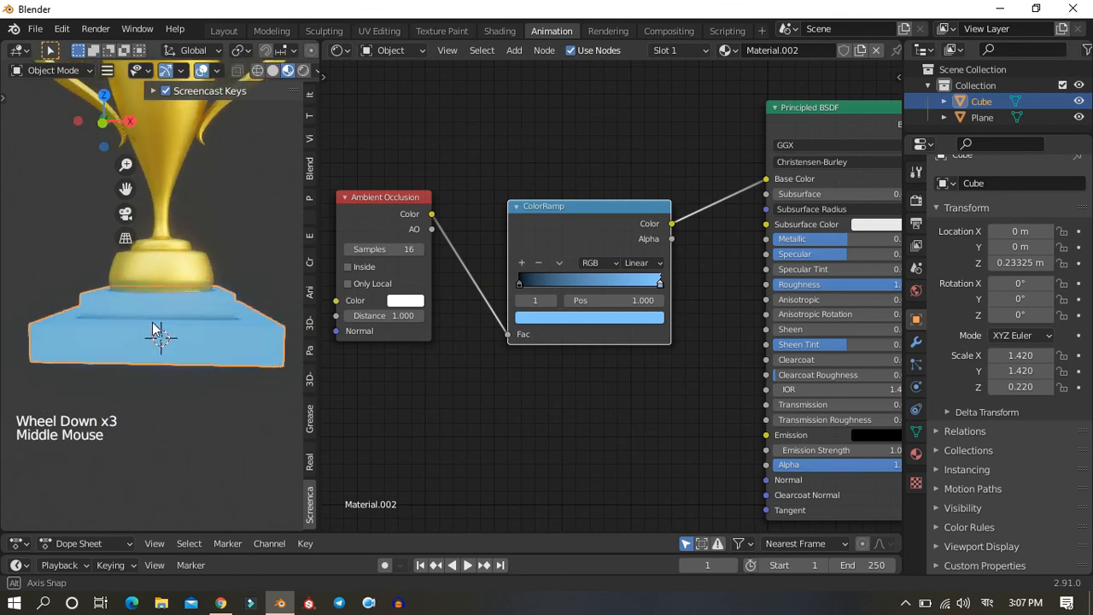
# Step: Add a stop to the base's ColorRamp and move it close to the light blue end stop
pyautogui.click(522, 263)
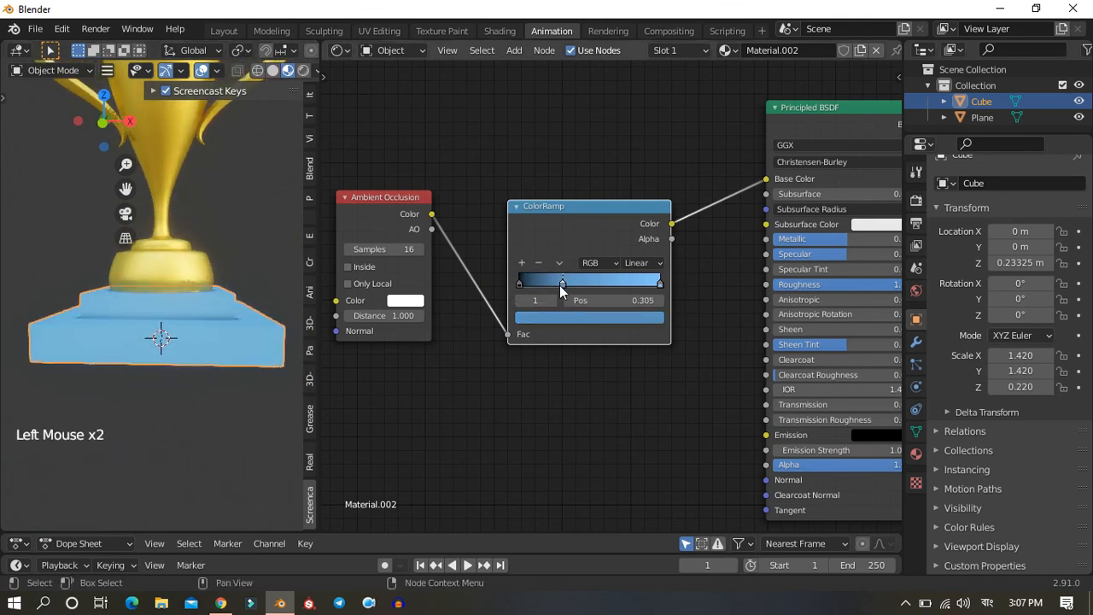
pyautogui.moveTo(563, 292); pyautogui.dragTo(652, 291)
pyautogui.moveTo(196, 256); pyautogui.dragTo(213, 298, button='middle')
pyautogui.moveTo(645, 293); pyautogui.dragTo(653, 289)
# Step: Add another stop to the base's ColorRamp at position 0.123 and color it a very pale, nearly white lilac
pyautogui.click(528, 261)
pyautogui.moveTo(569, 282); pyautogui.dragTo(541, 290)
pyautogui.click(541, 296)
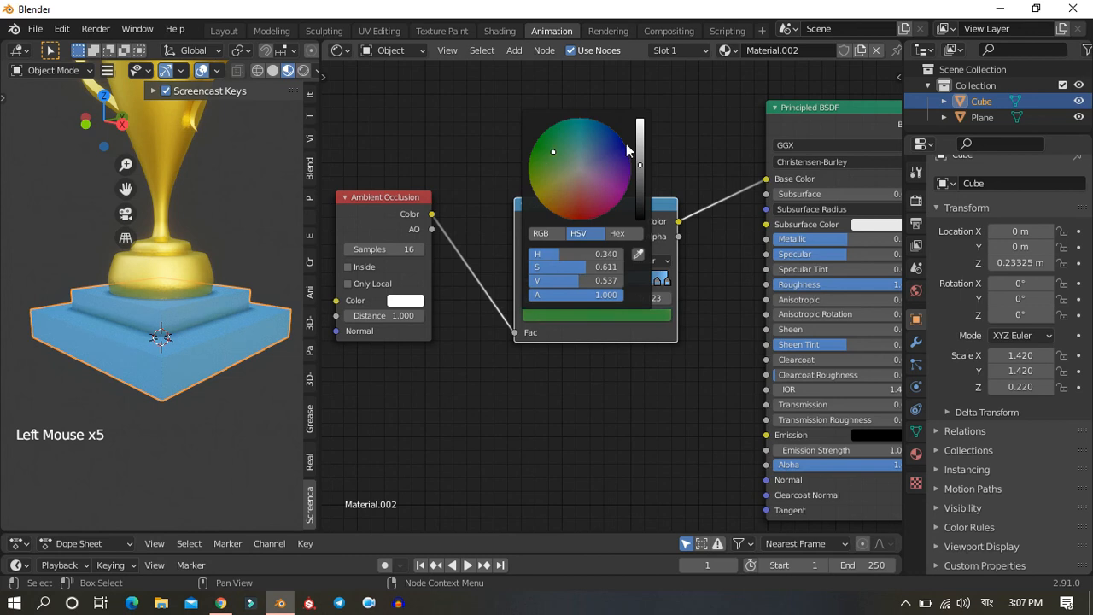
pyautogui.moveTo(640, 160); pyautogui.dragTo(641, 129)
pyautogui.moveTo(141, 291); pyautogui.dragTo(59, 299, button='middle')
pyautogui.scroll(2, 175, 312)
pyautogui.click(551, 315)
pyautogui.moveTo(557, 169); pyautogui.dragTo(583, 169)
pyautogui.moveTo(93, 376); pyautogui.dragTo(144, 406, button='middle')
pyautogui.scroll(-2, 183, 342)
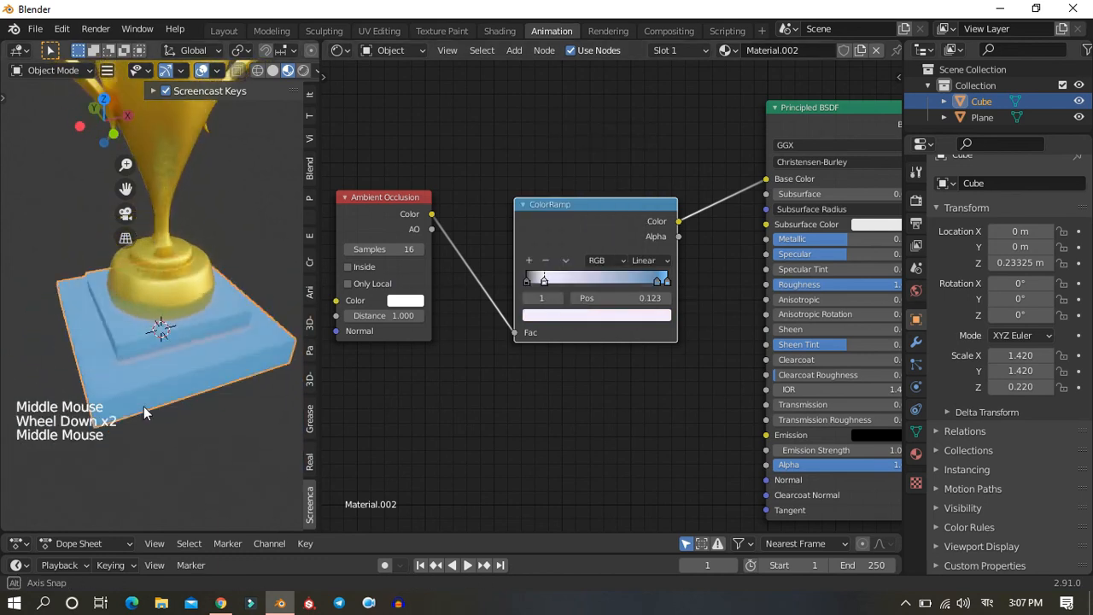
# Step: Examine the whole trophy from the front, and in the Layout workspace look at its cup, handles and base from several angles
pyautogui.scroll(-6, 133, 380)
pyautogui.moveTo(123, 356); pyautogui.dragTo(109, 286, button='middle')
pyautogui.press('KP_1')
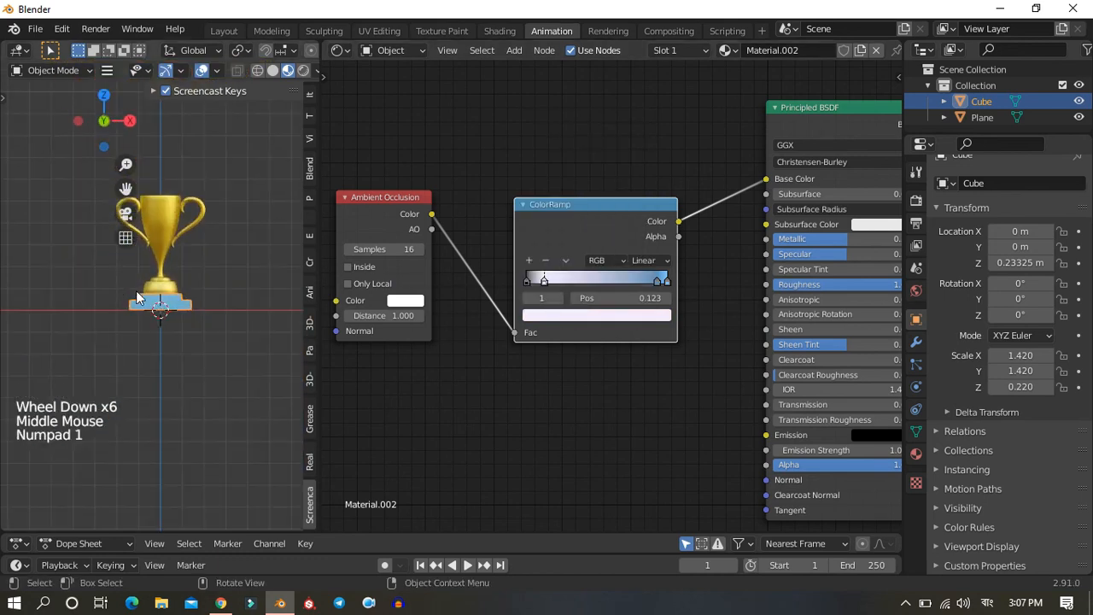
pyautogui.scroll(-4, 137, 295)
pyautogui.scroll(5, 235, 288)
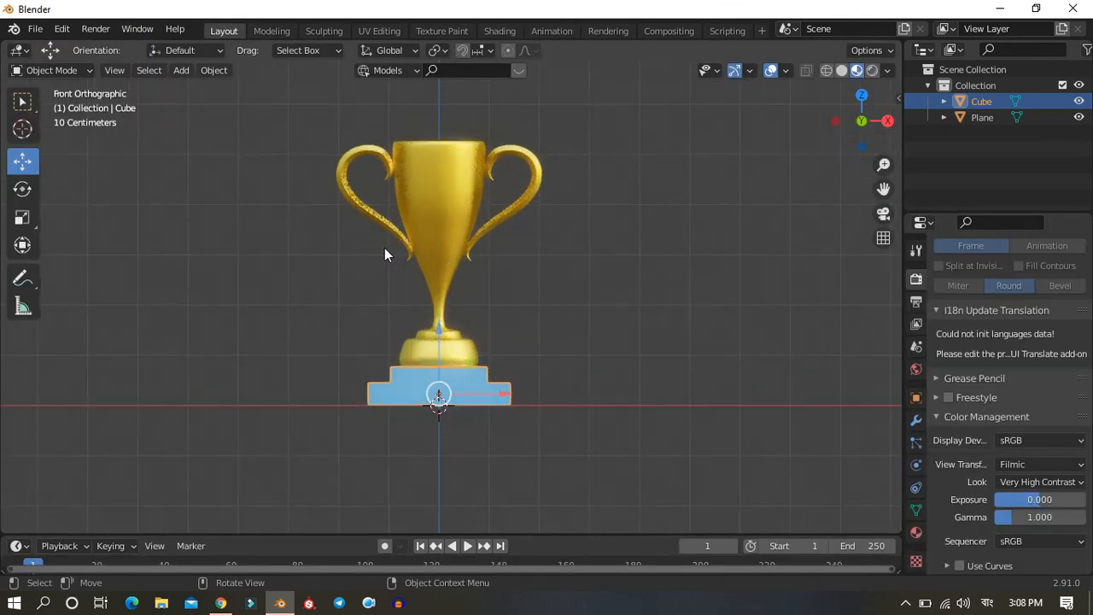
pyautogui.scroll(3, 372, 274)
pyautogui.moveTo(472, 259); pyautogui.dragTo(191, 326, button='middle')
pyautogui.scroll(4, 327, 269)
pyautogui.moveTo(327, 270); pyautogui.dragTo(570, 217, button='middle')
pyautogui.scroll(-5, 510, 359)
pyautogui.moveTo(510, 359); pyautogui.dragTo(265, 390, button='middle')
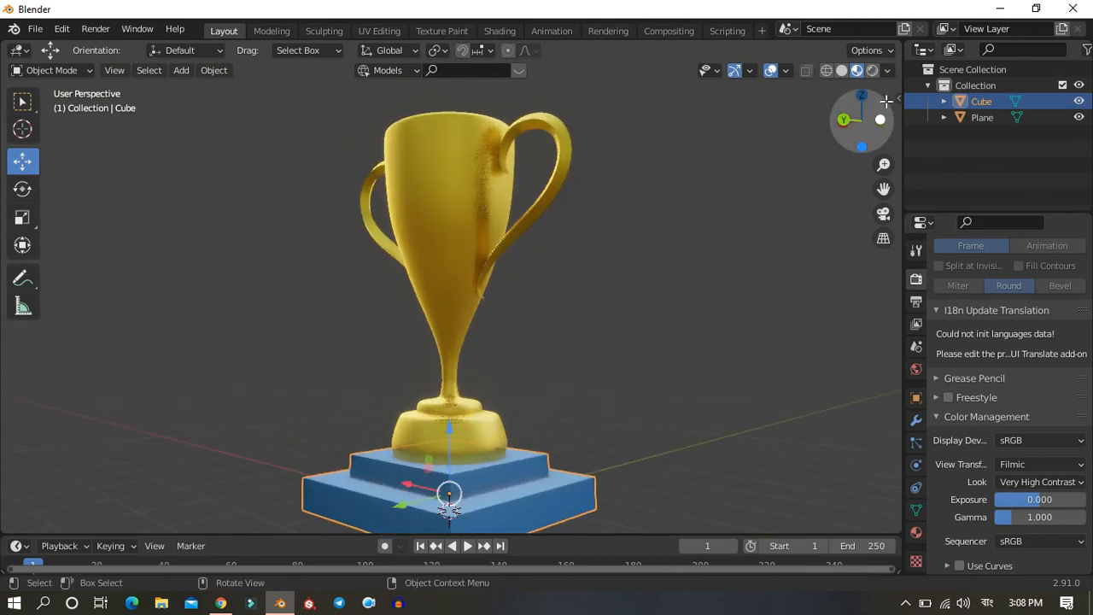